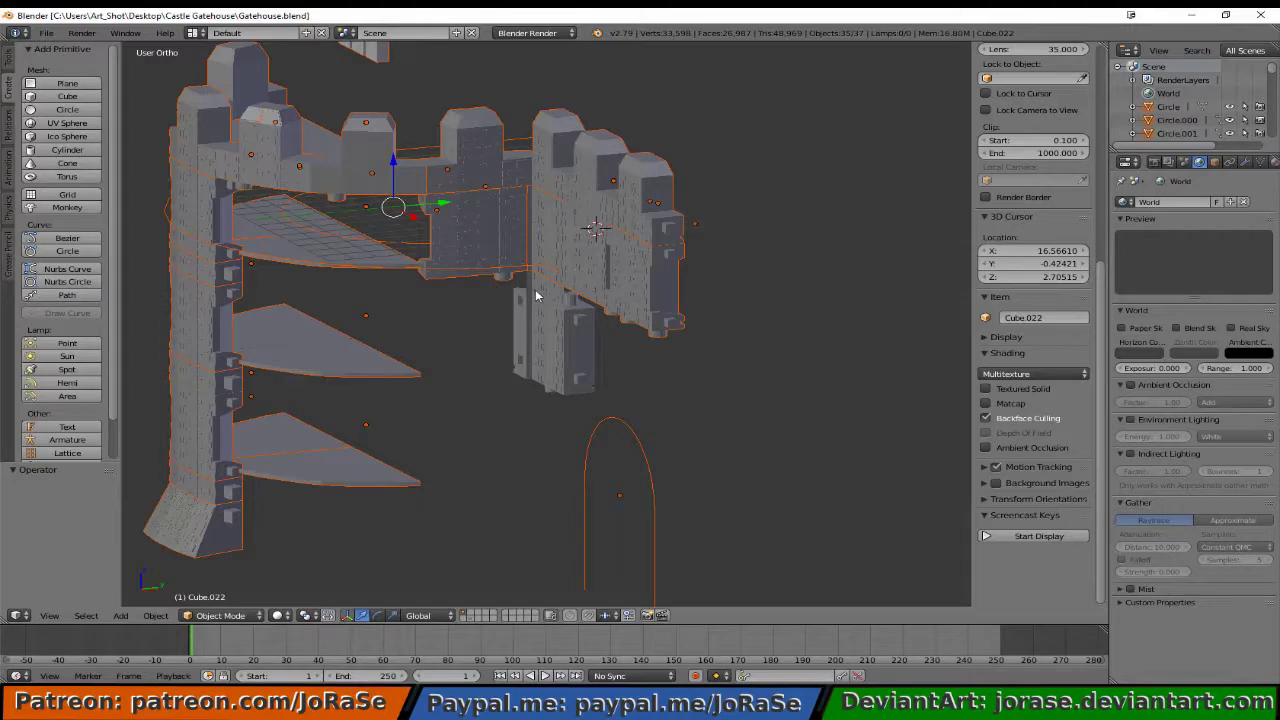
- Select the wall block joining the straight wall to its lower section, and start the Screencast Keys display
middle_drag(534, 327, 623, 291)
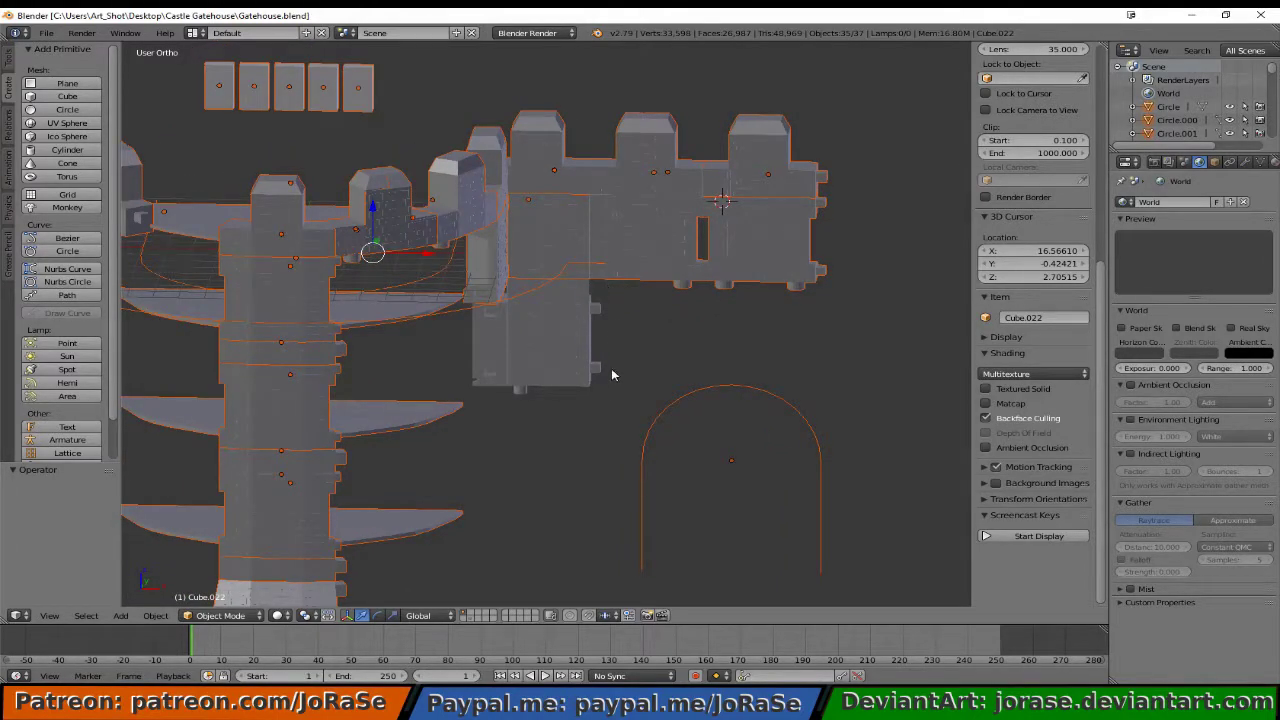
mouse_move(634, 297)
middle_down()
mouse_move(637, 317)
mouse_move(637, 300)
middle_up()
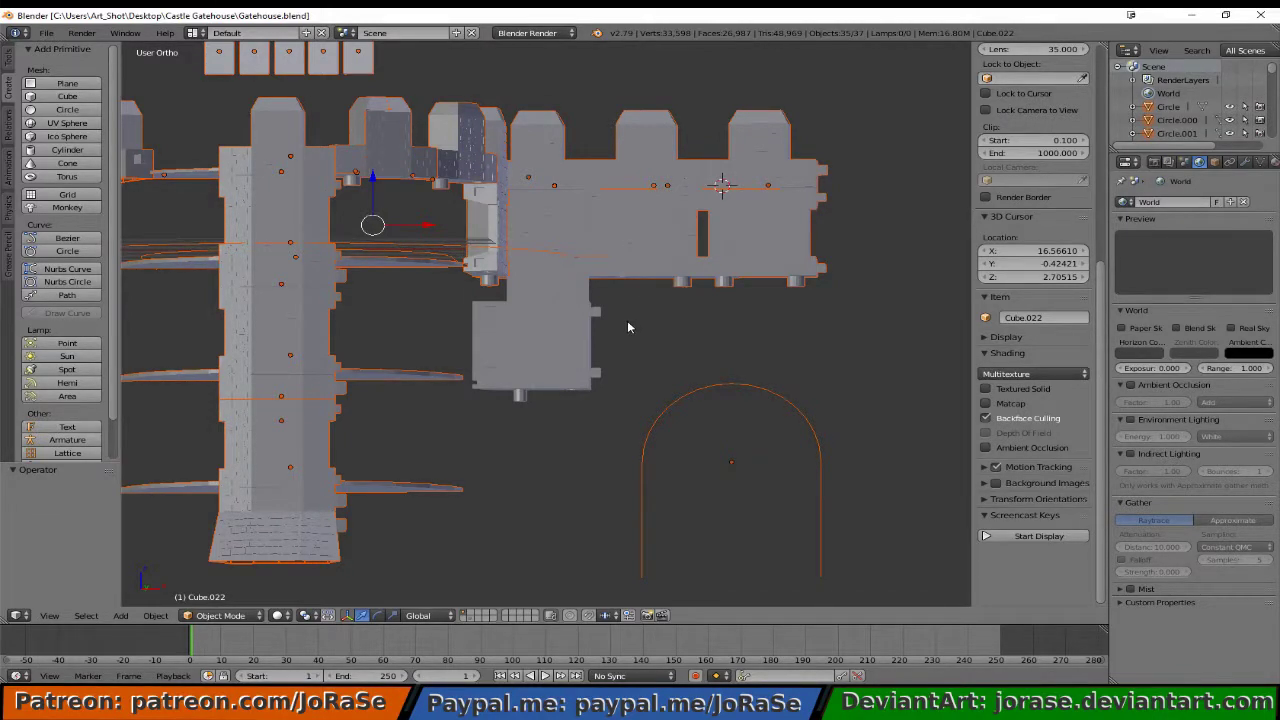
scroll(627, 320, up, 10)
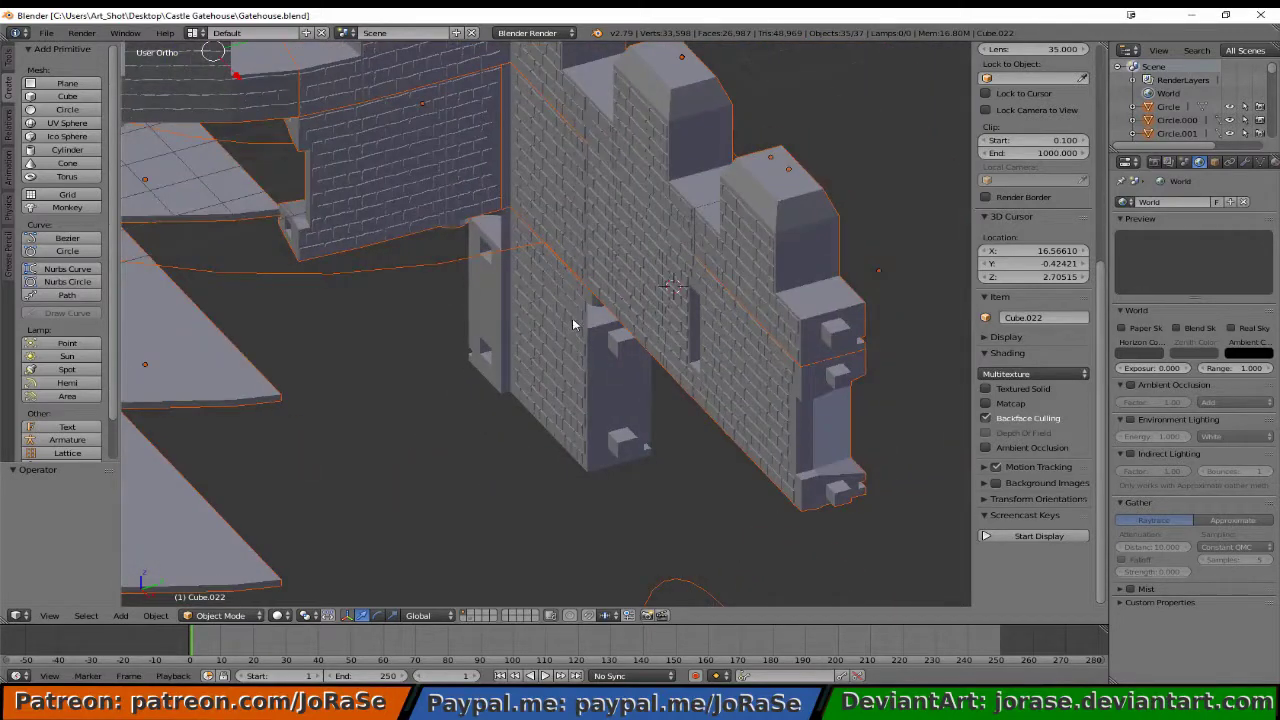
right_click(577, 318)
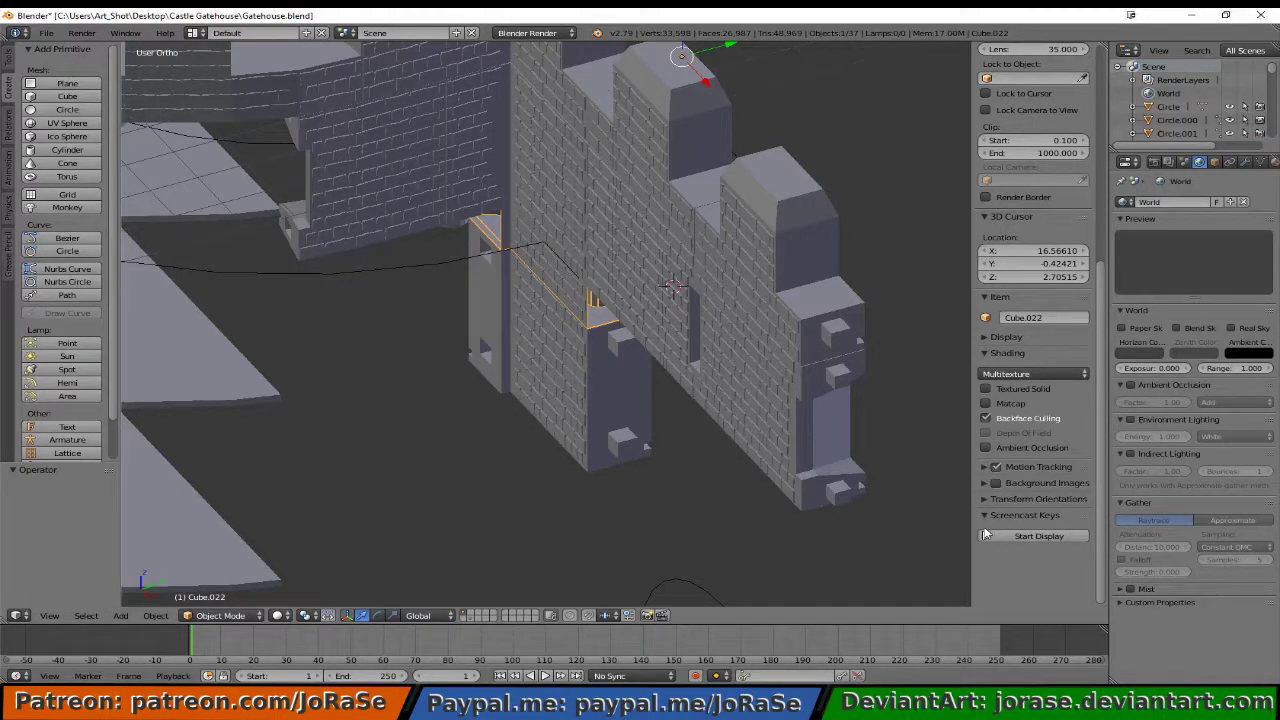
click(1036, 536)
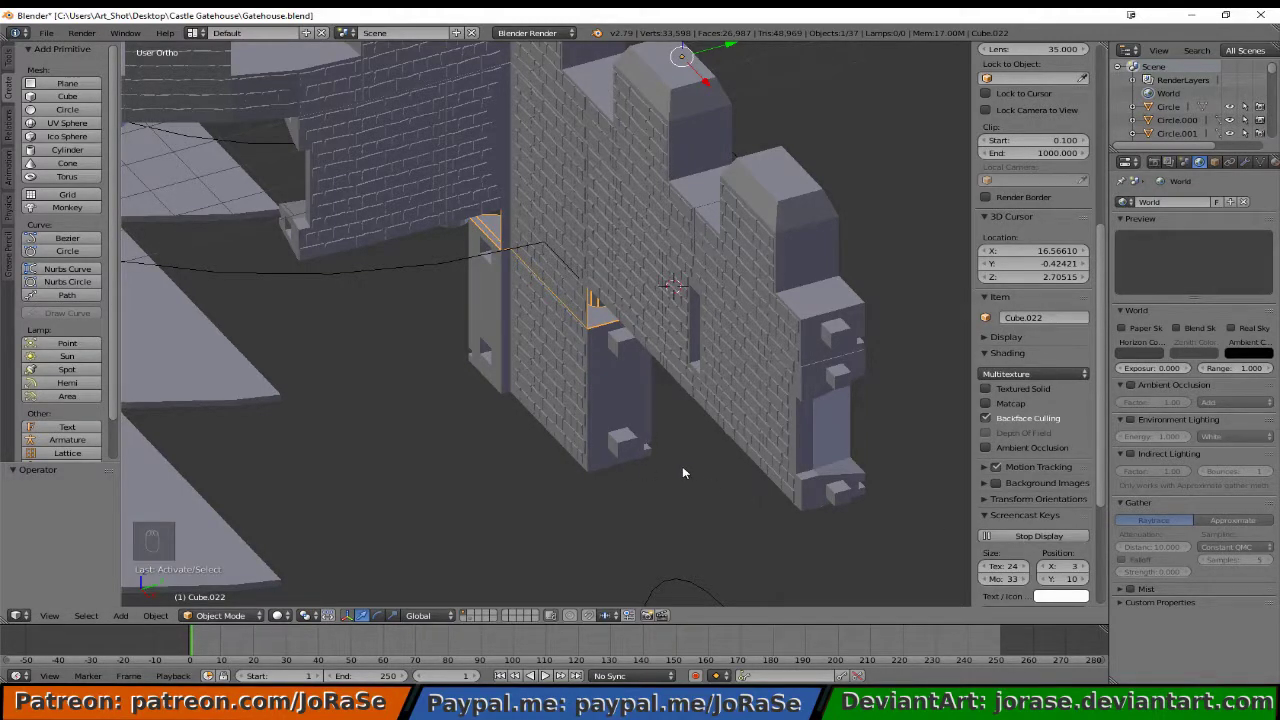
- Isolate the selected wall block by hiding every other object in the scene
middle_drag(711, 423, 750, 424)
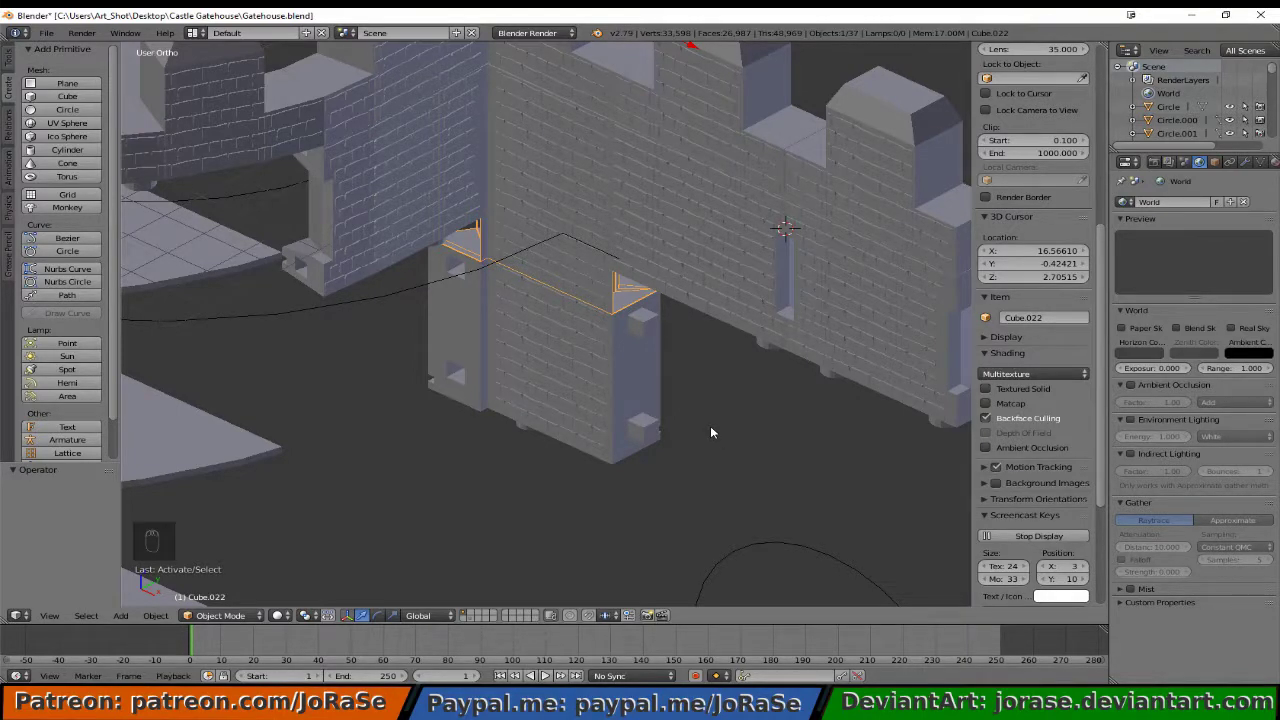
key(ctrl+i)
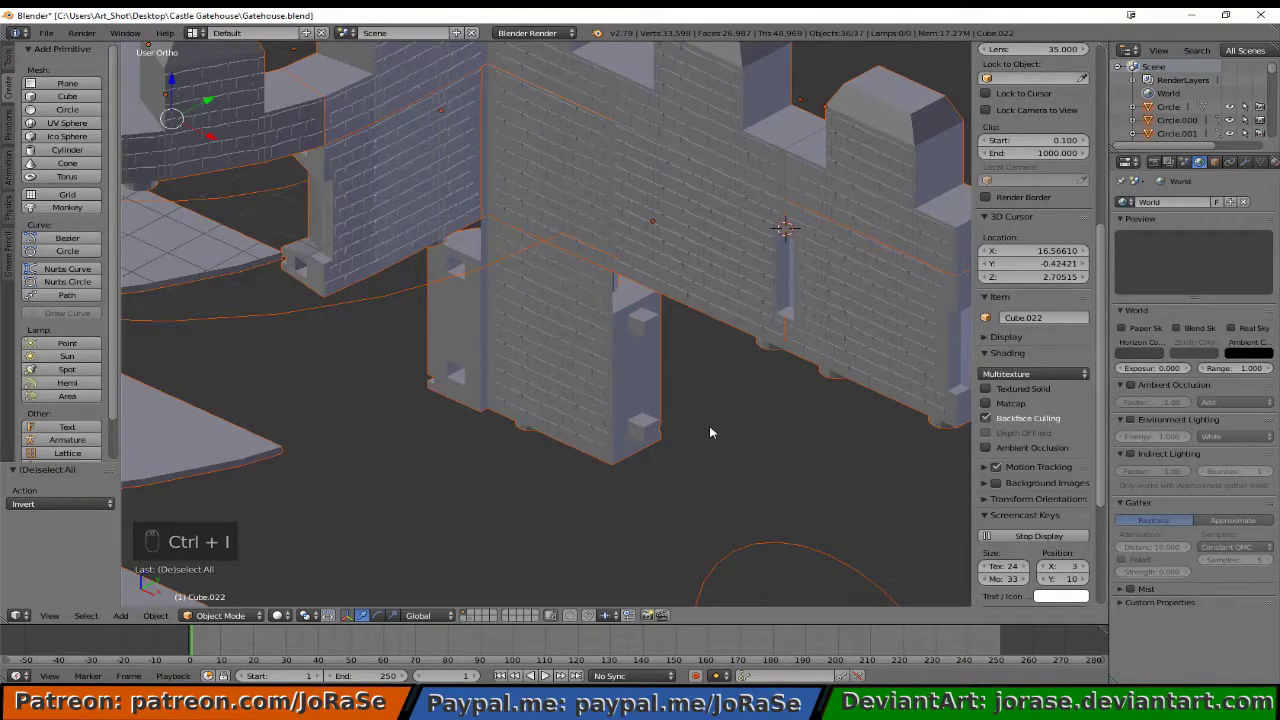
key(h)
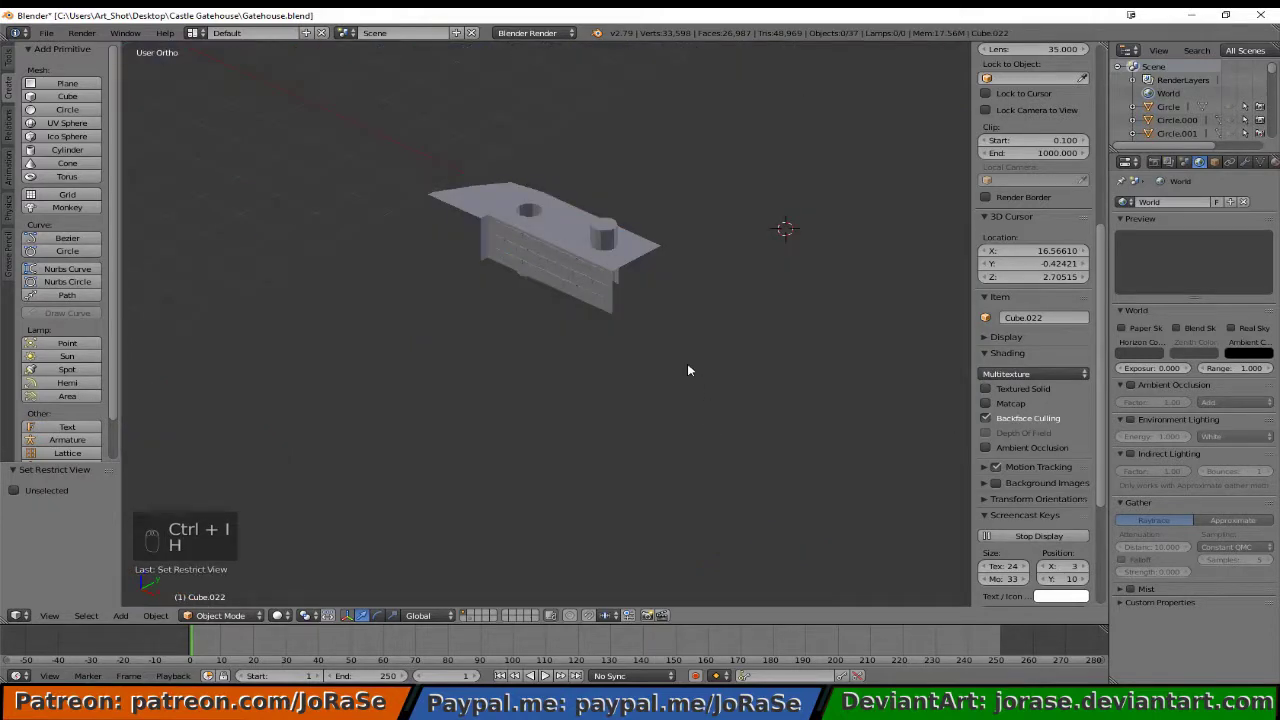
right_click(596, 287)
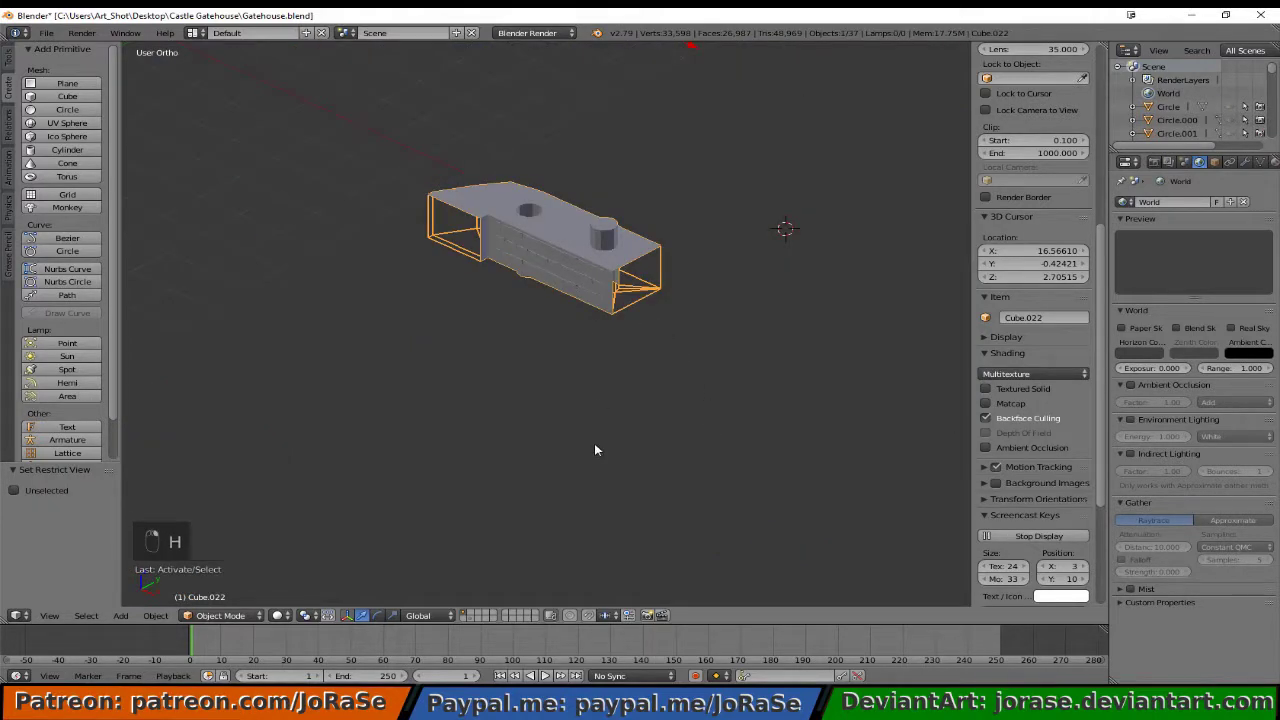
- Clear the wall block's mesh selection, inspect its open ends in Edit Mode, and unhide all objects
key(Tab)
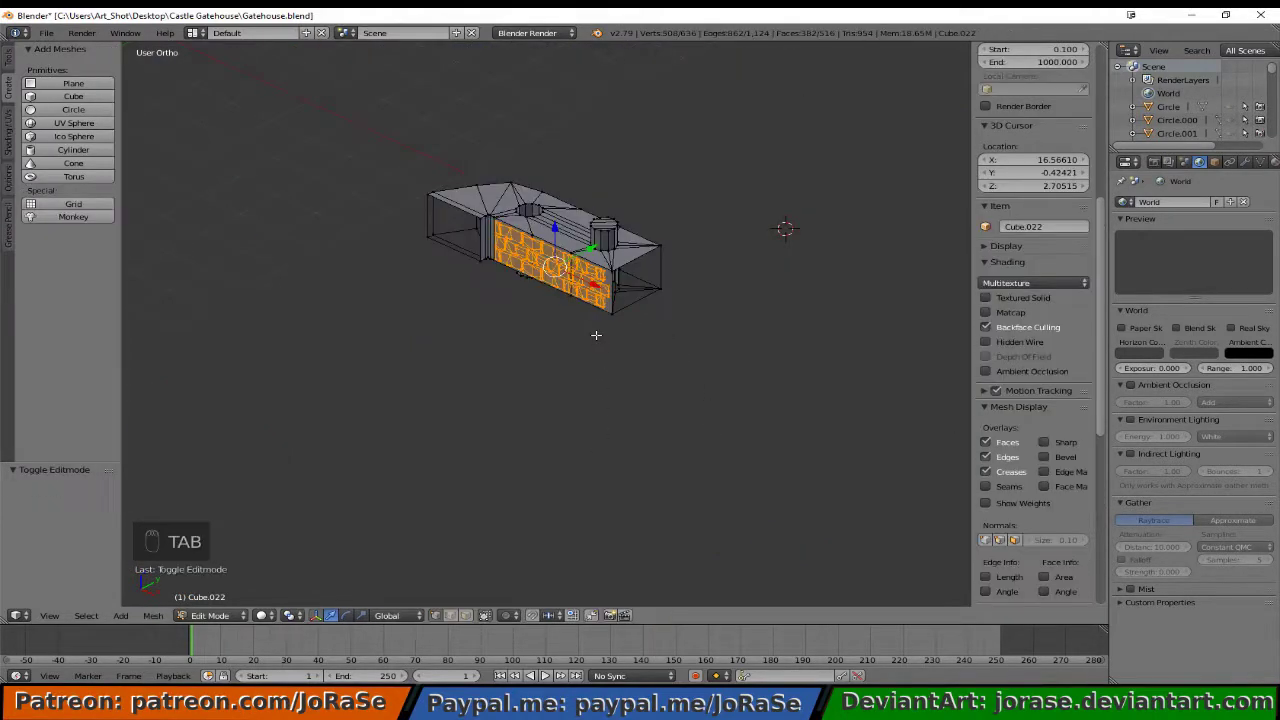
key(a)
key(a)
scroll(596, 335, up, 5)
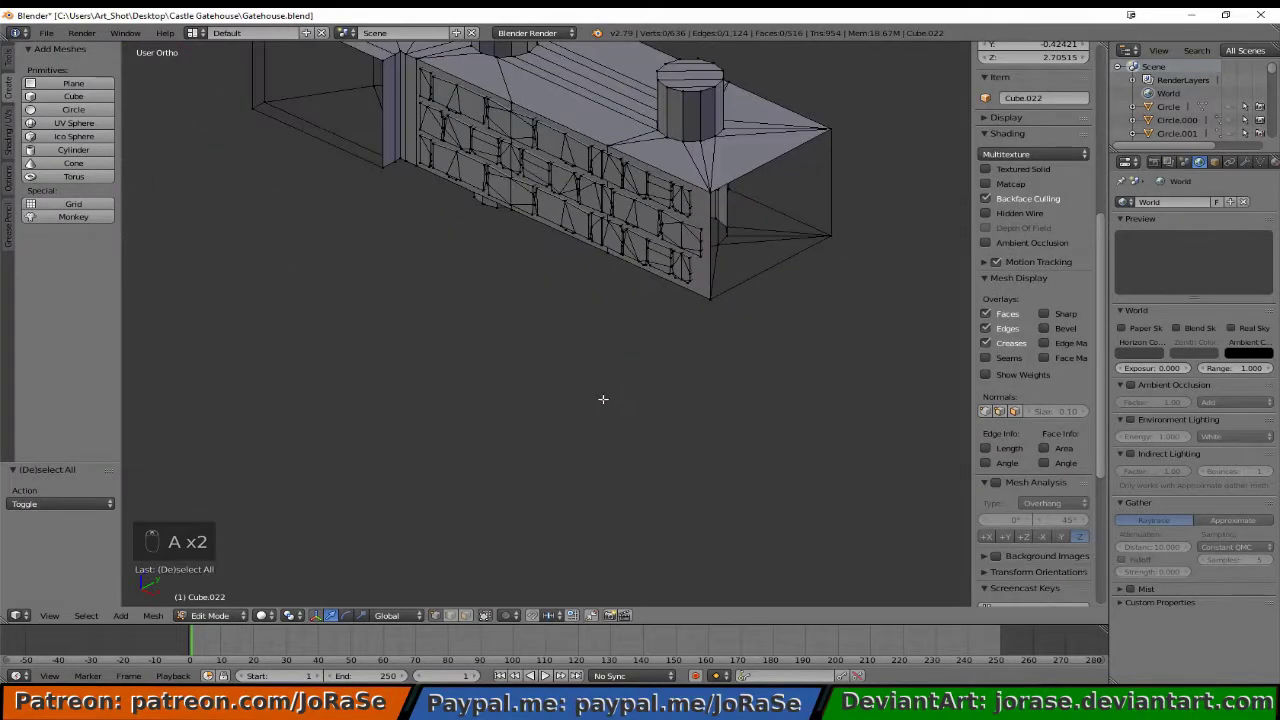
shift+middle_drag(644, 303, 536, 438)
middle_drag(610, 335, 402, 398)
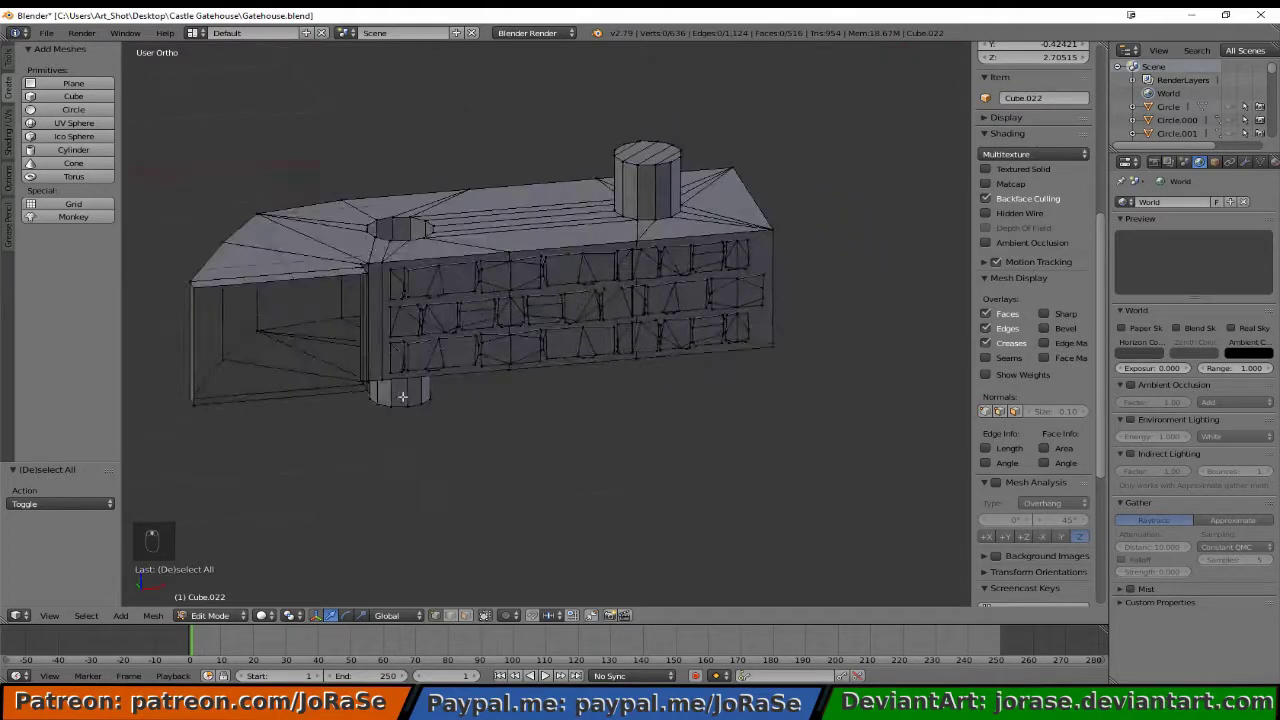
key(Tab)
scroll(479, 385, down, 5)
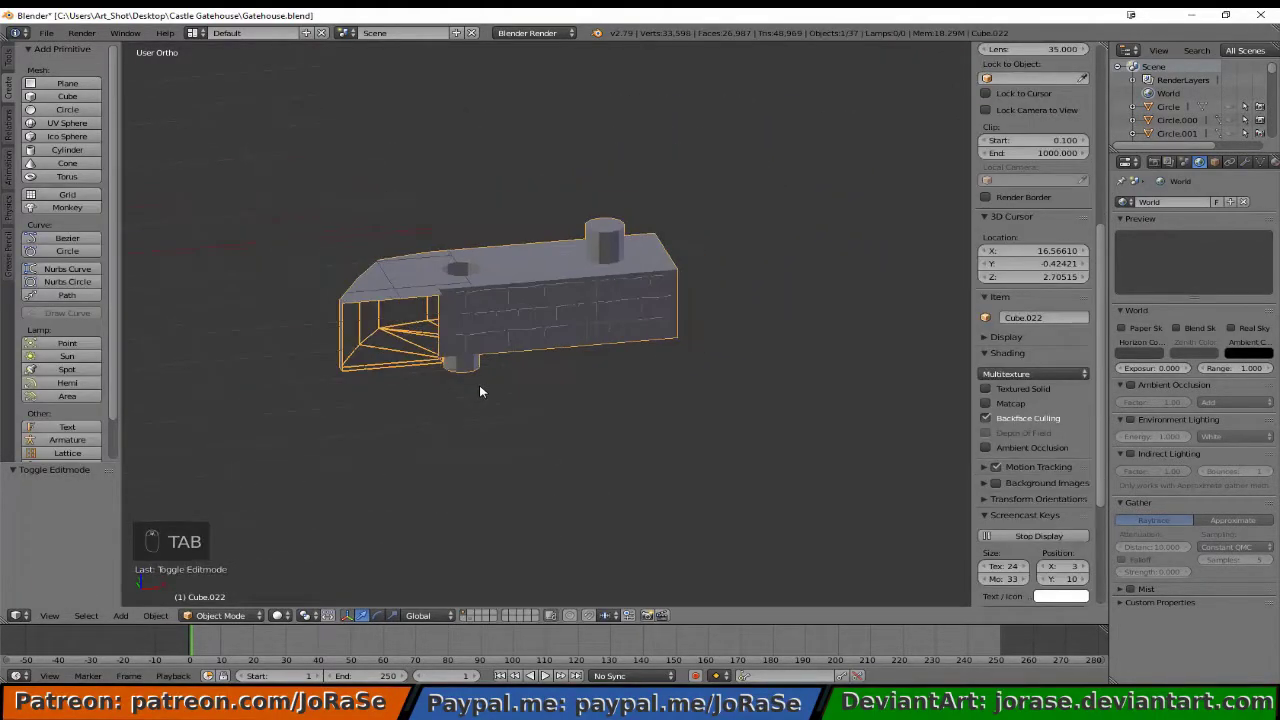
key(alt+h)
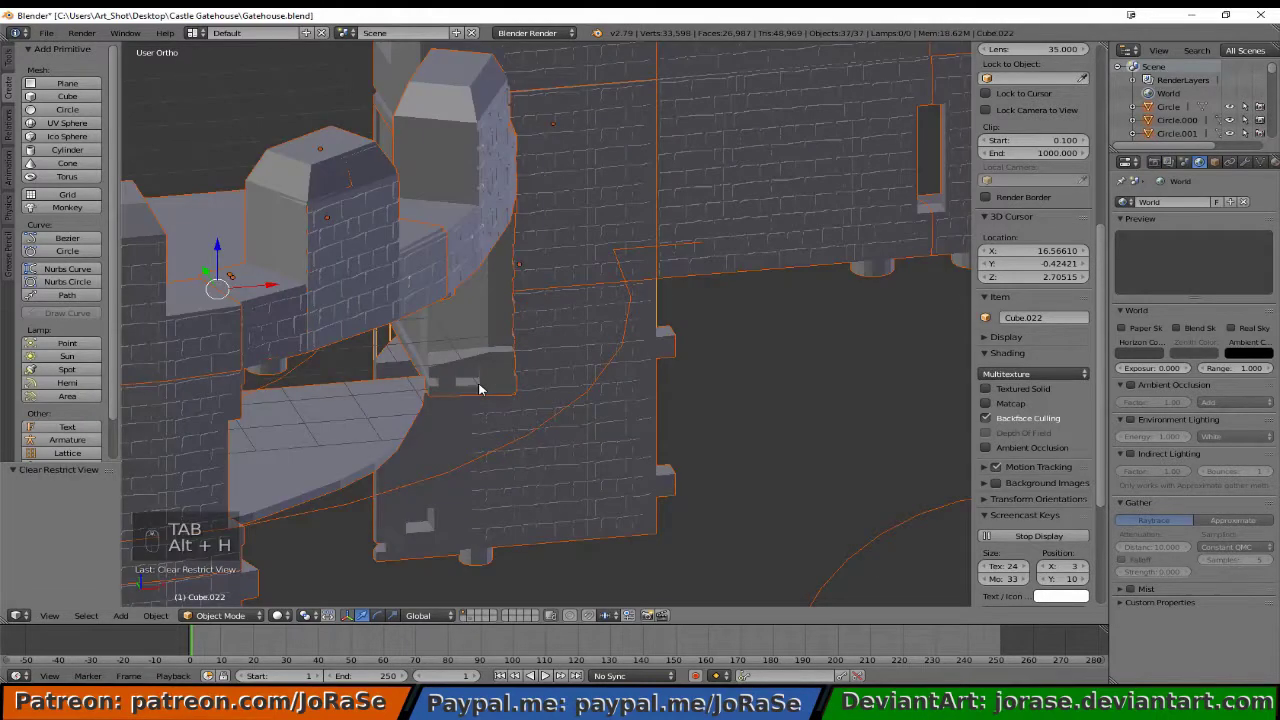
- Hide everything except the curved tower block with the side connector and the wall block with open ends
scroll(502, 376, down, 2)
mouse_move(502, 376)
middle_down()
mouse_move(410, 361)
mouse_move(491, 363)
middle_up()
scroll(380, 352, up, 5)
scroll(380, 348, down, 3)
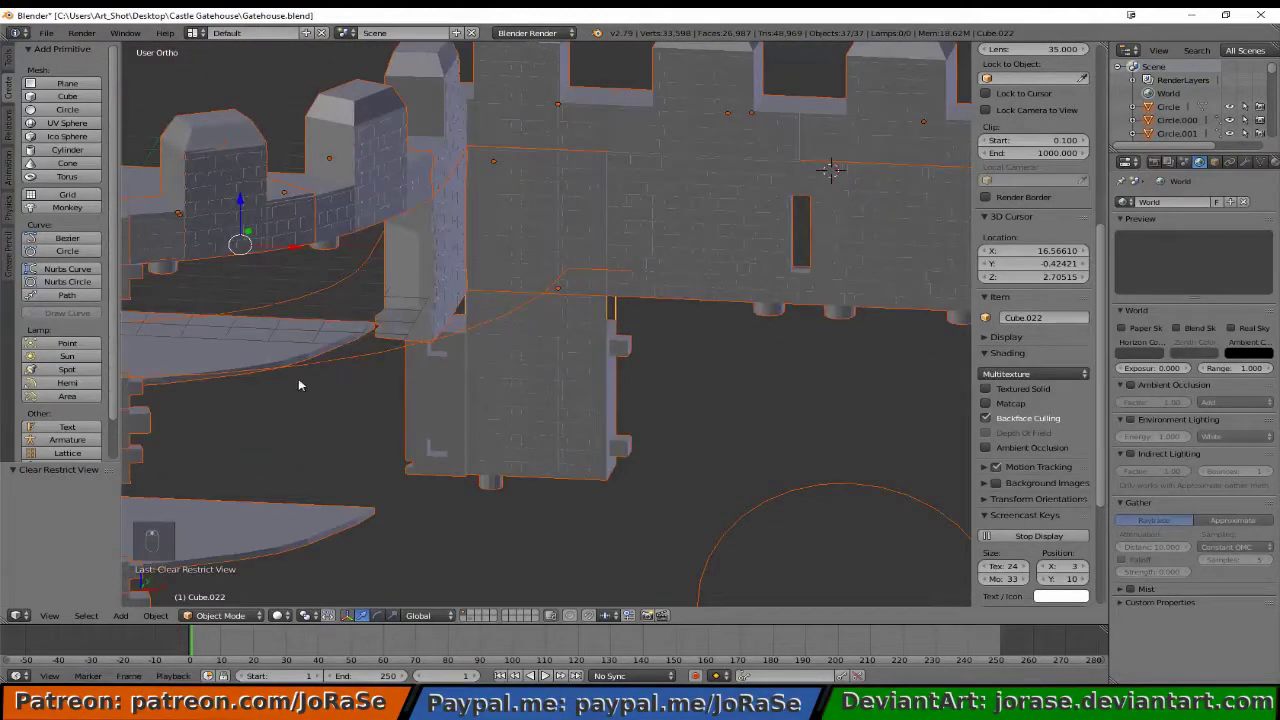
middle_drag(241, 401, 503, 366)
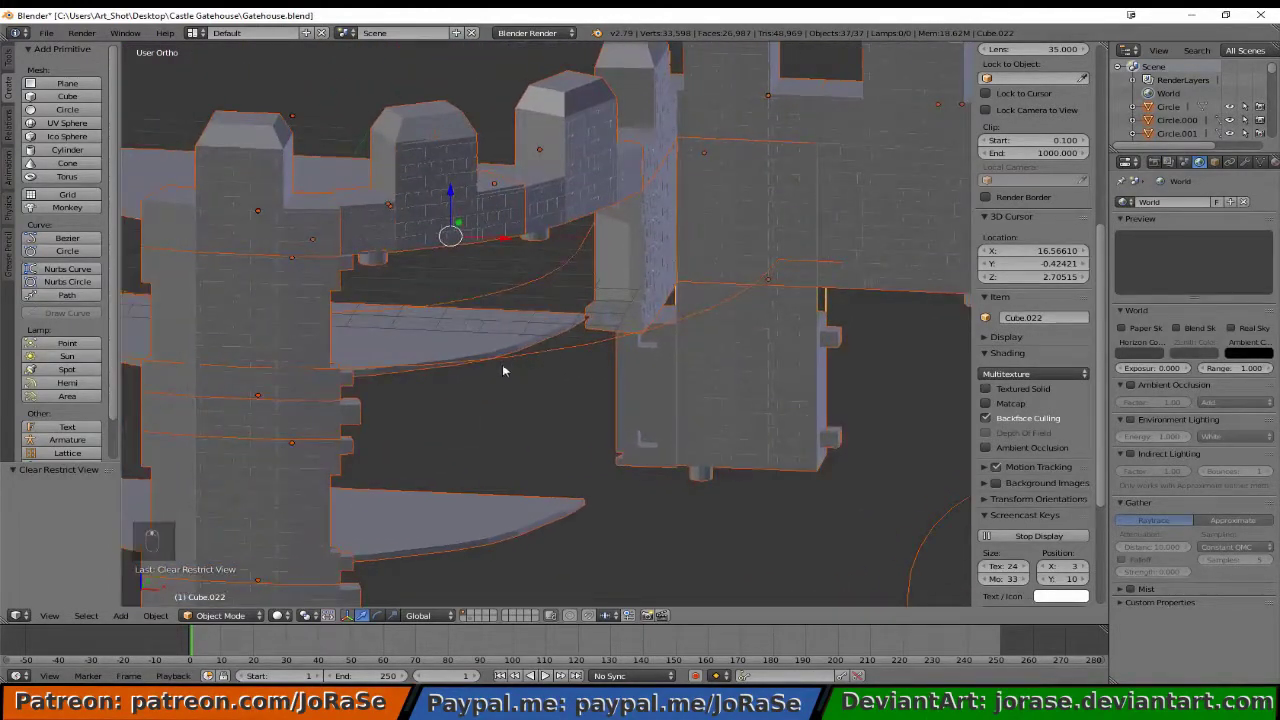
right_click(341, 424)
shift+right_click(742, 306)
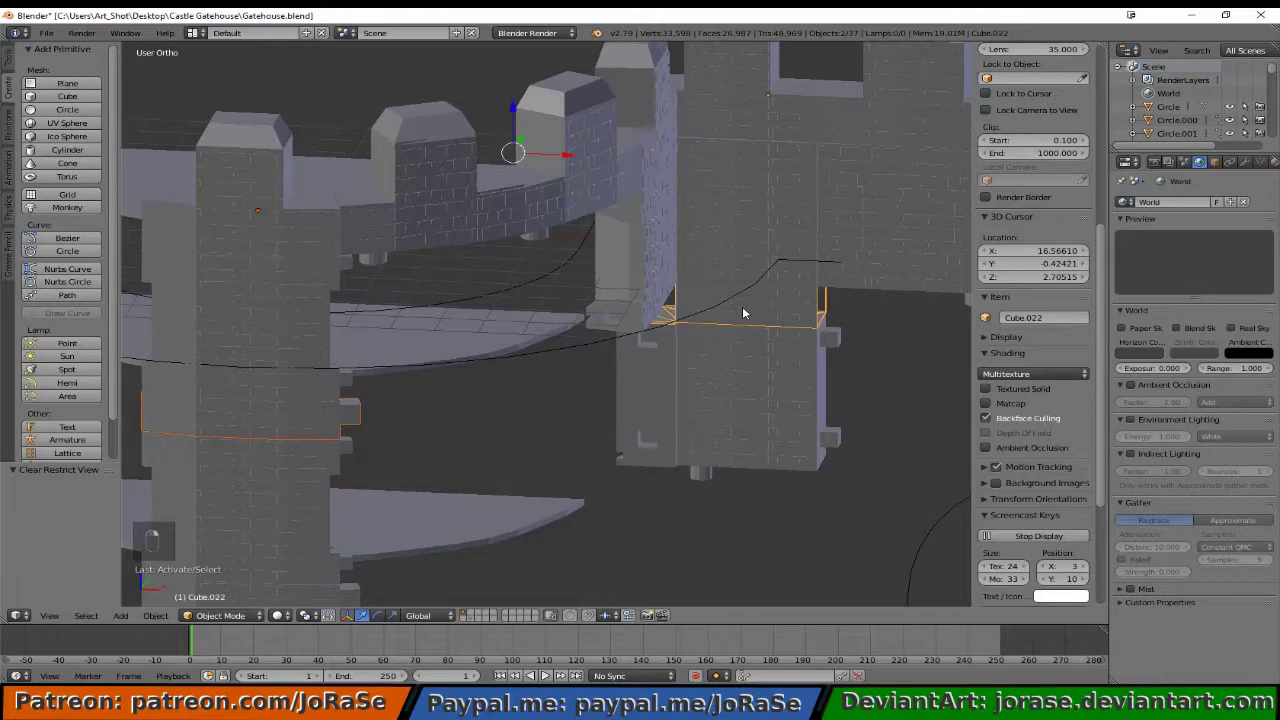
key(ctrl+i)
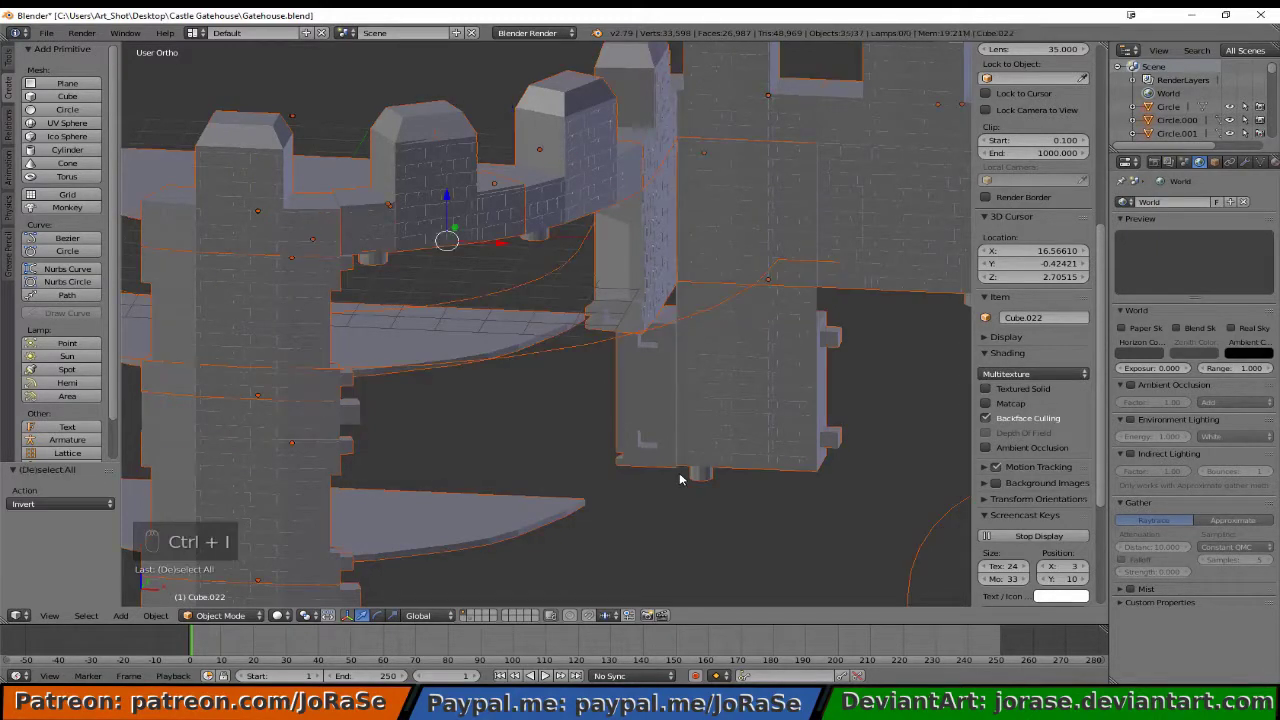
key(h)
- Duplicate the curved tower block and move the copy about 5.24 units along the X axis
right_click(321, 426)
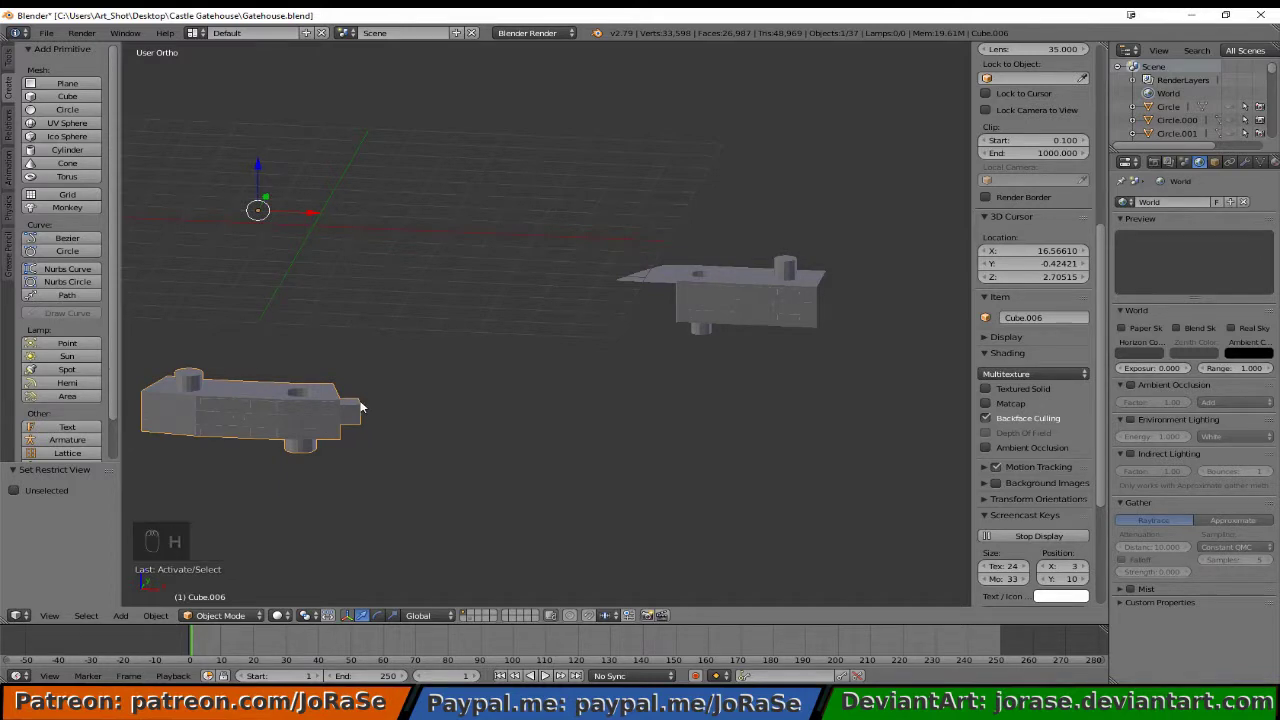
middle_drag(376, 392, 517, 293)
key(Tab)
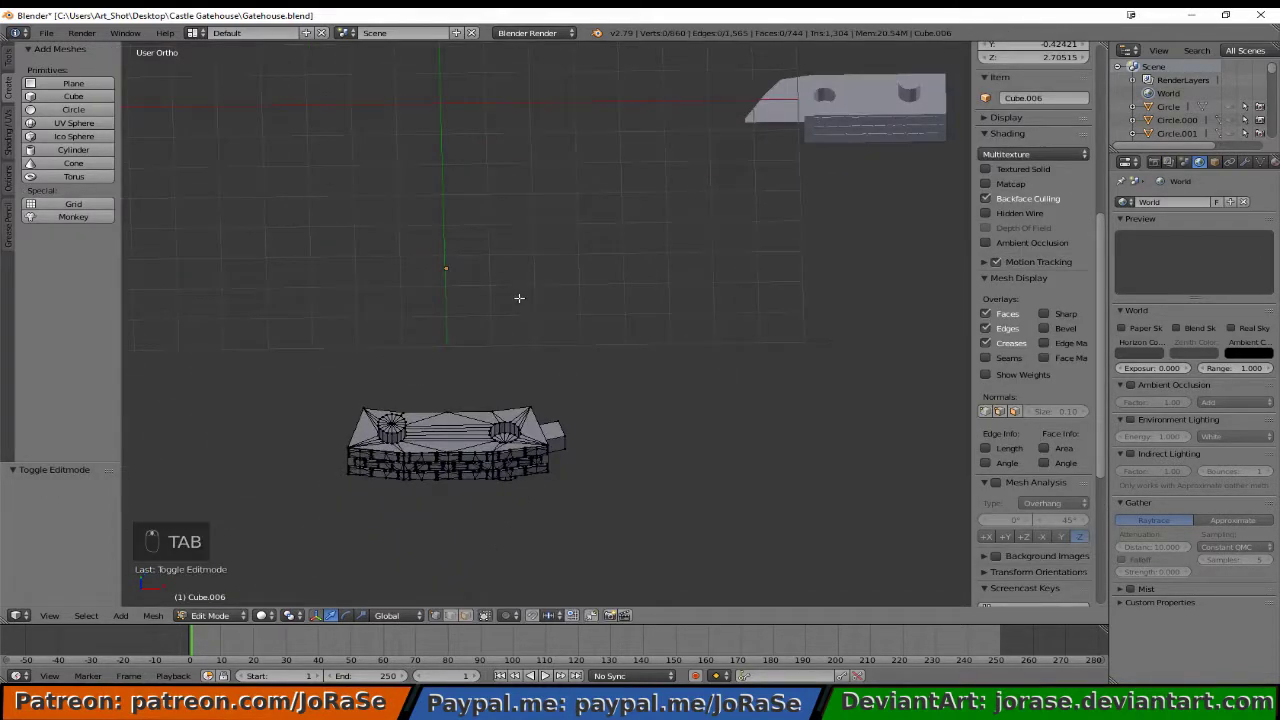
key(Tab)
key(shift+d)
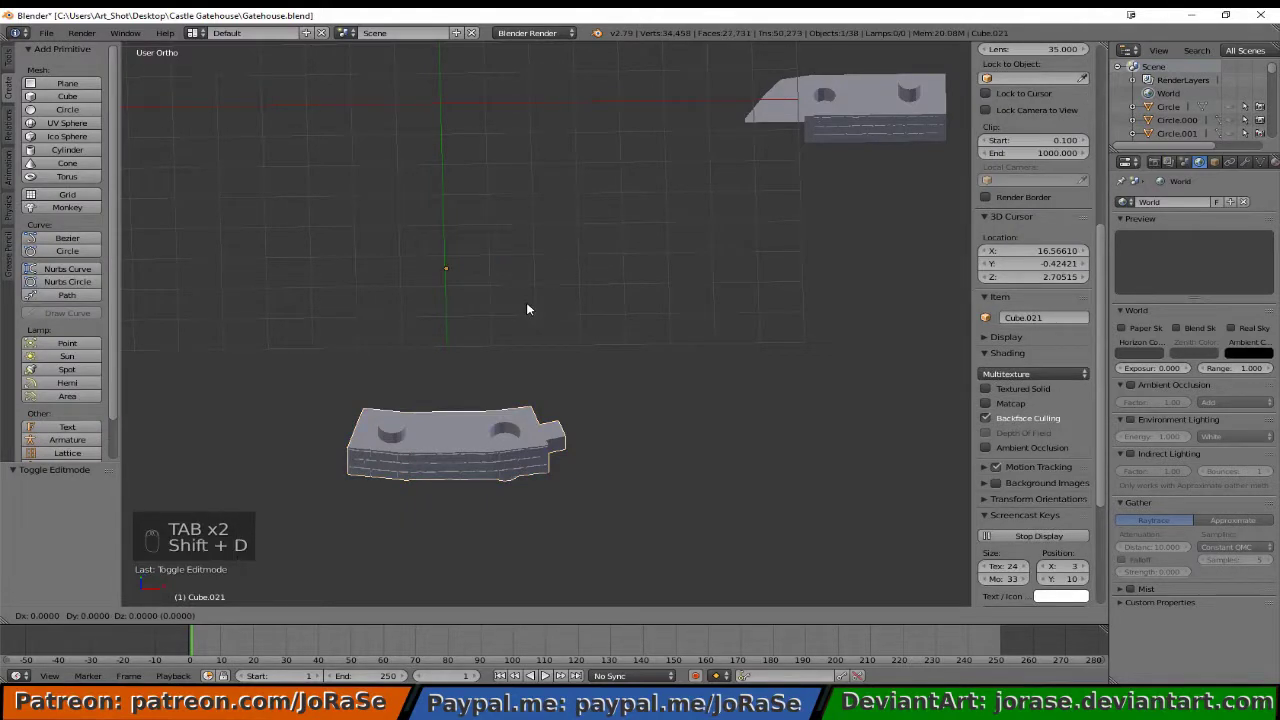
right_click(527, 305)
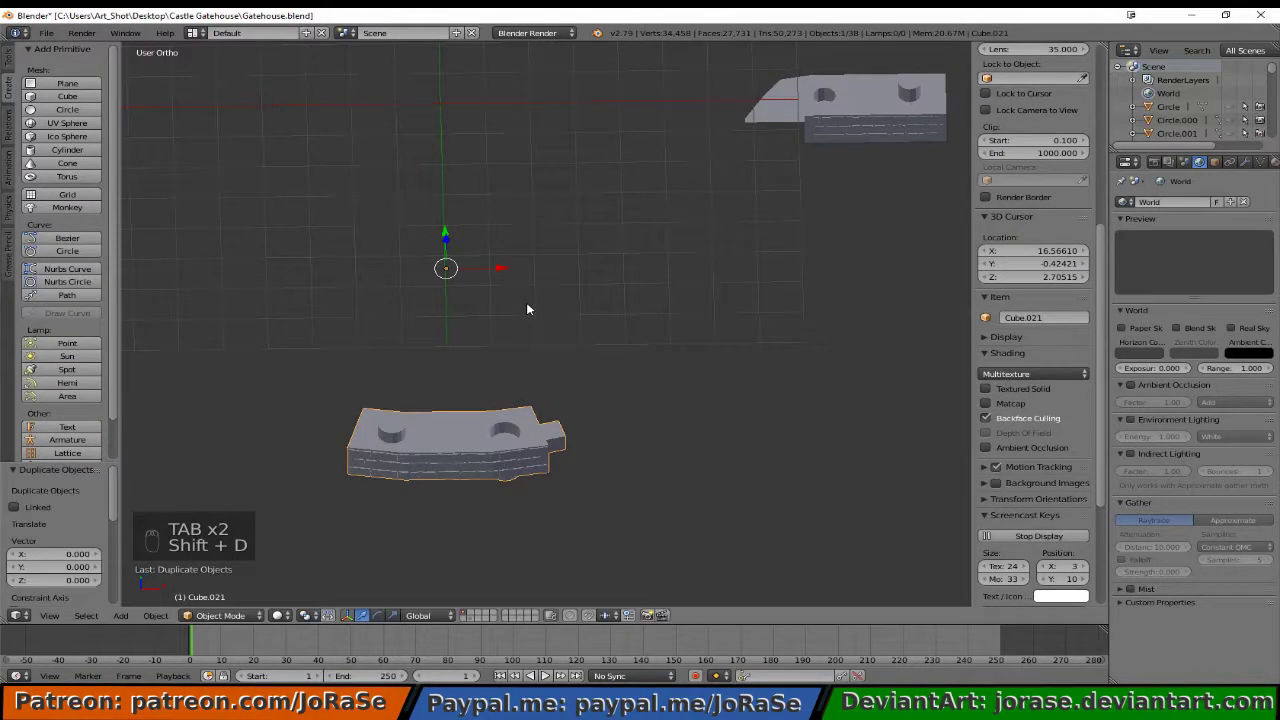
click(484, 265)
key(g)
key(x)
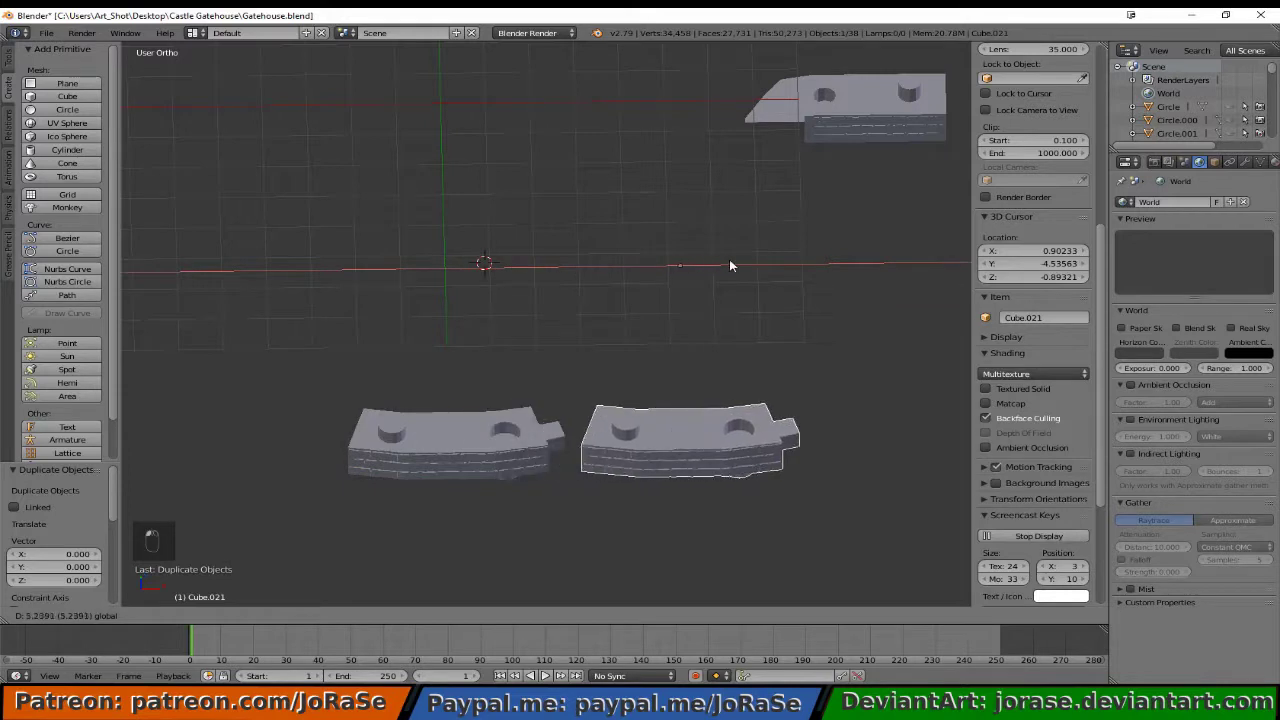
click(731, 265)
- From the top view, move the copied block about 1.96 units in X and 8.27 in Y, beside the wall block
key(KP_7)
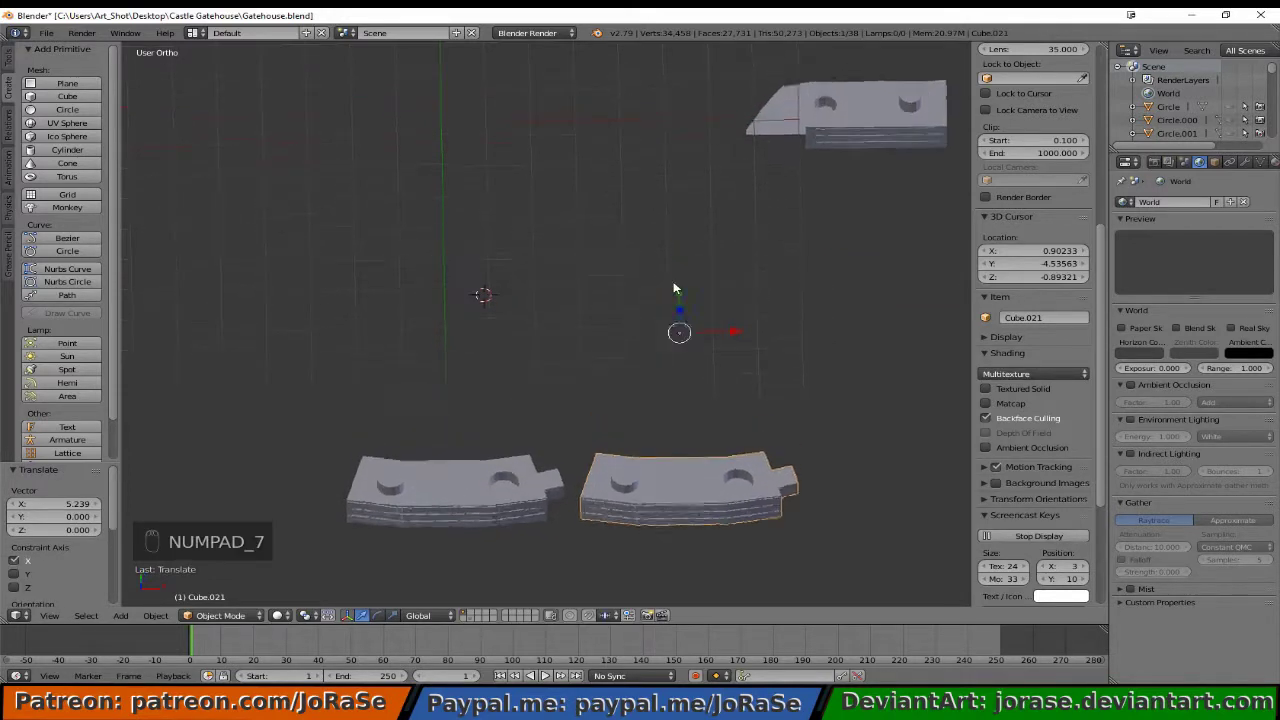
key(g)
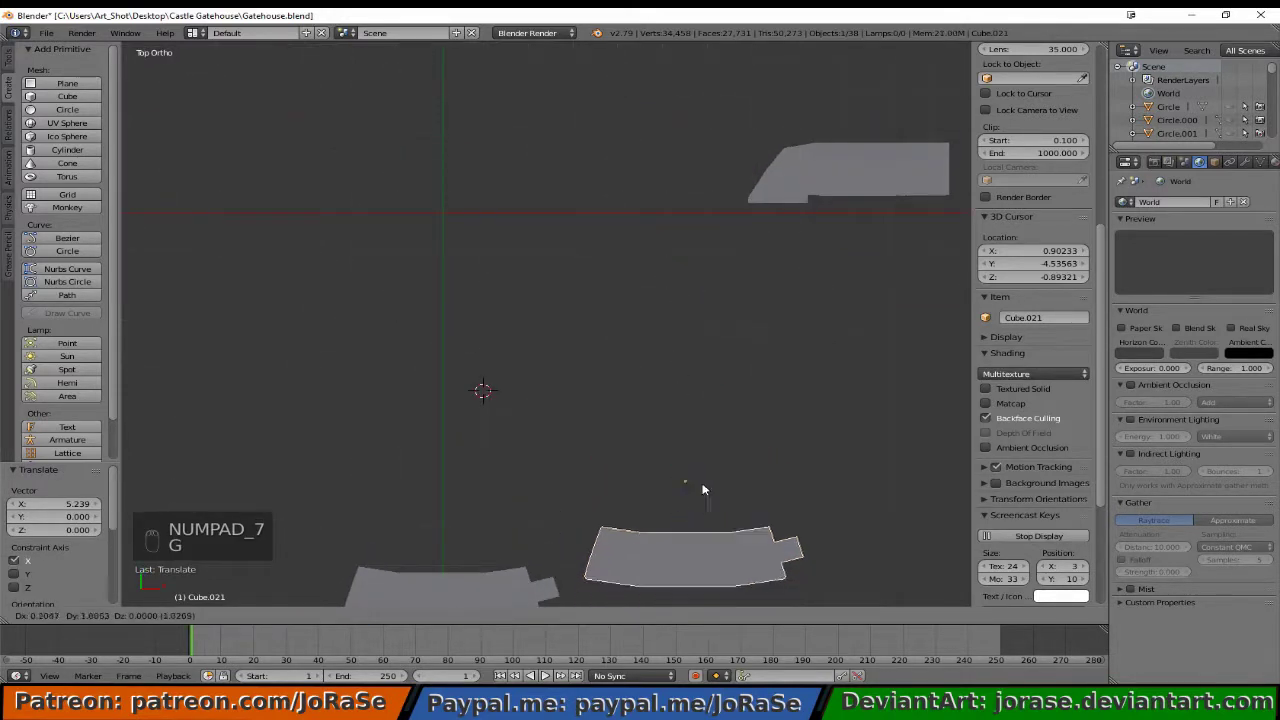
click(771, 219)
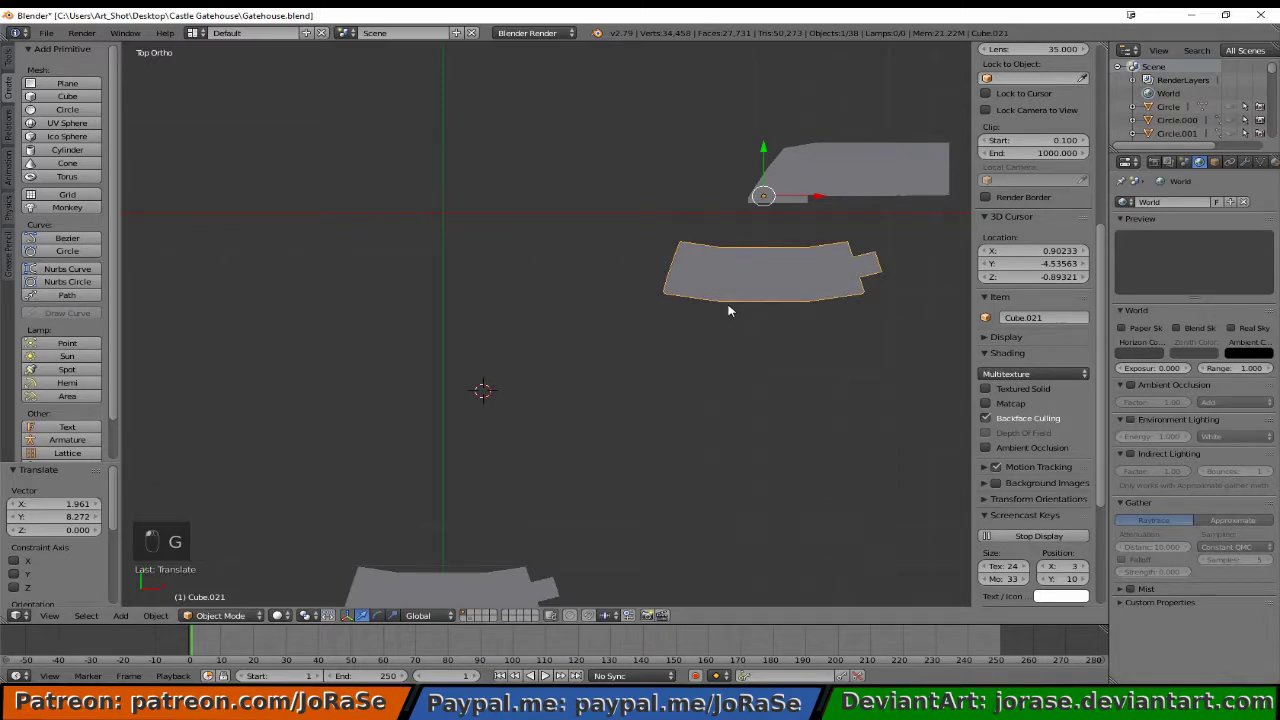
- In wireframe Edit Mode, select the square socket recess and the corner vertices at the socket end of the copied block
key(Tab)
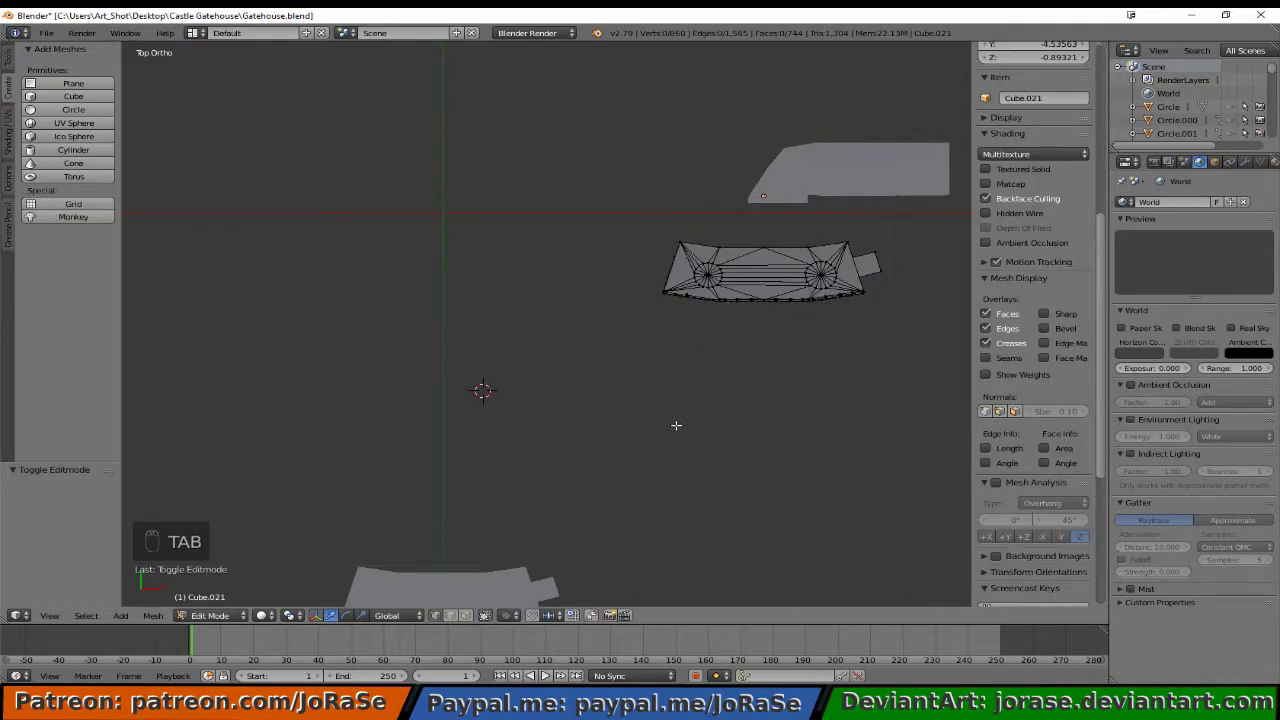
shift+middle_drag(709, 374, 536, 435)
key(z)
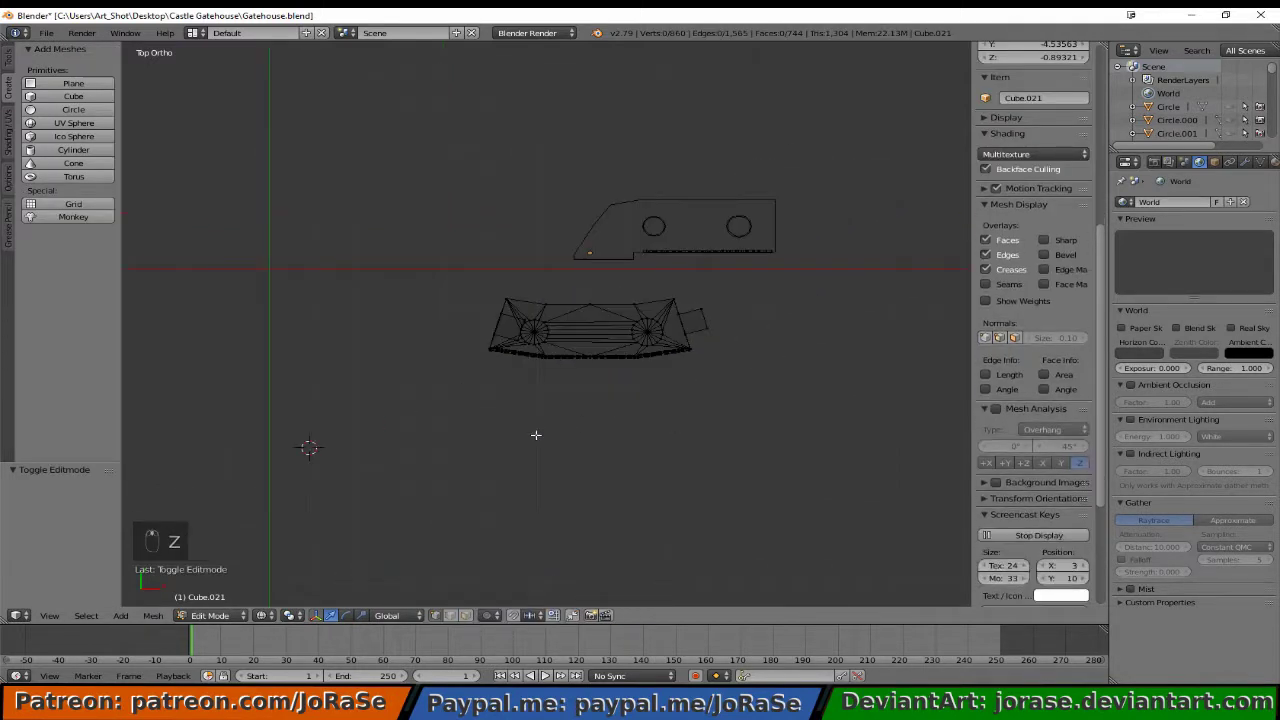
scroll(528, 440, up, 8)
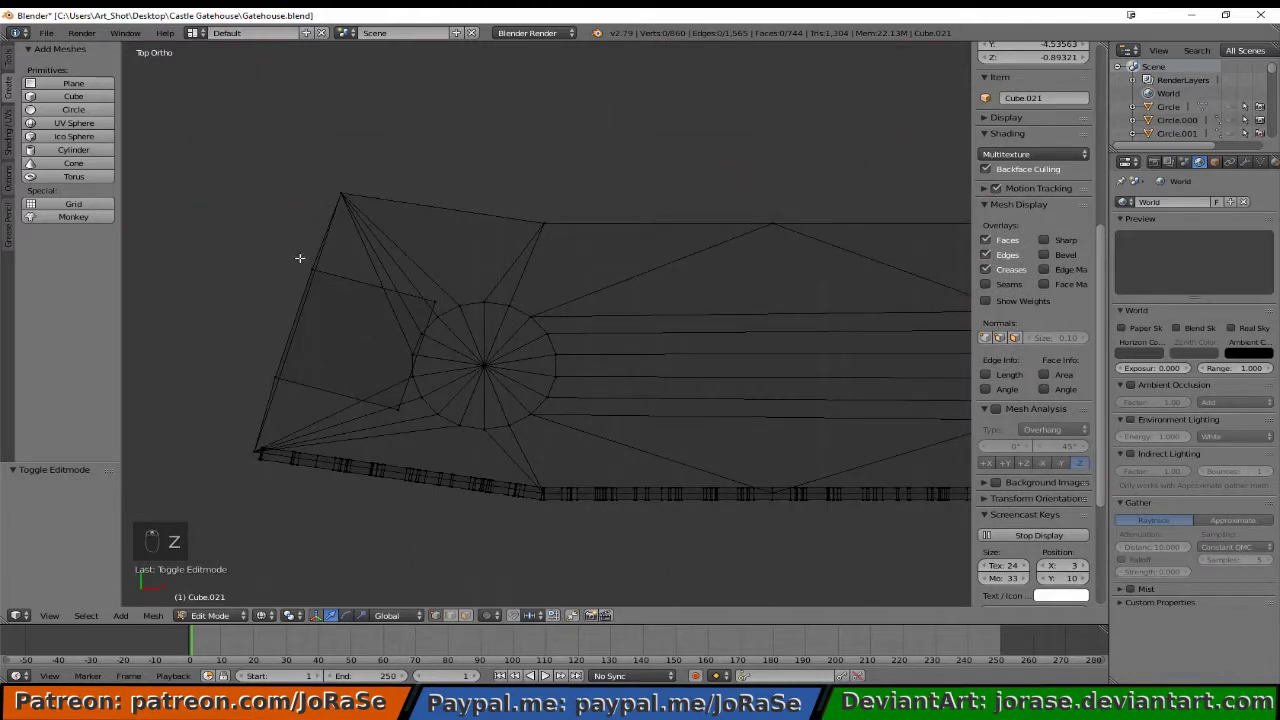
key(b)
drag(295, 257, 456, 308)
key(b)
key(b)
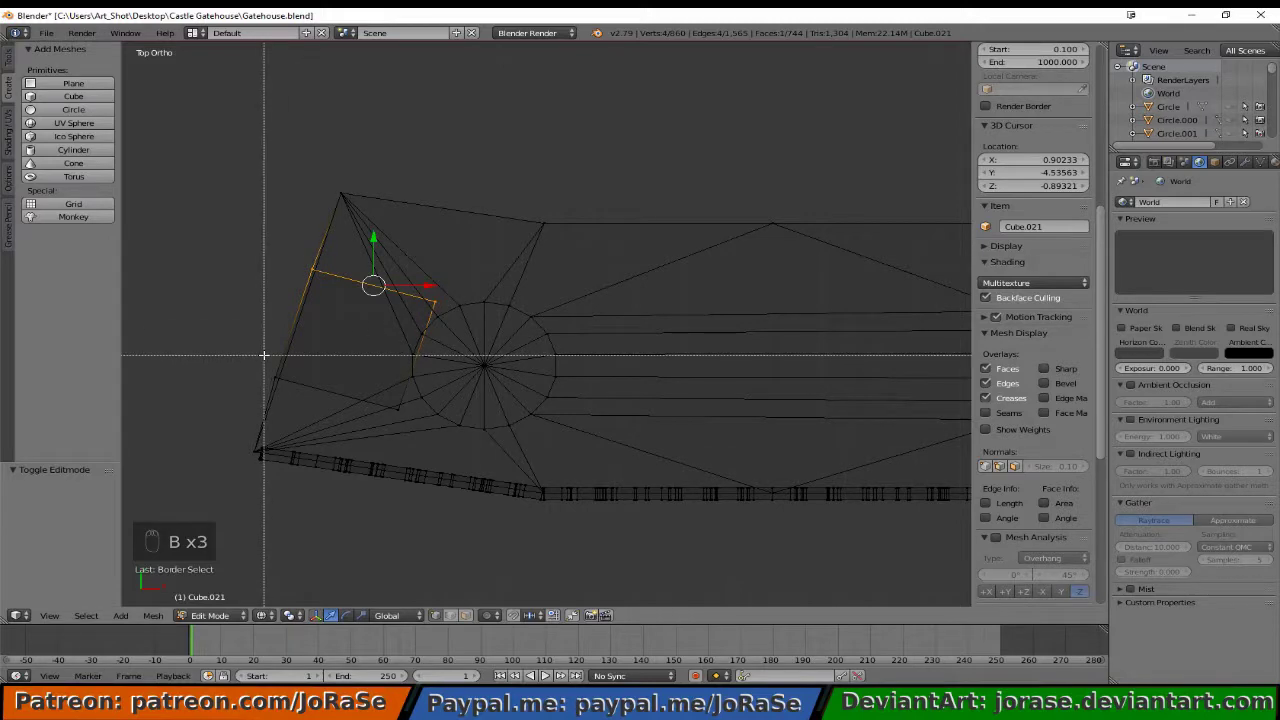
drag(263, 354, 424, 430)
key(b)
key(b)
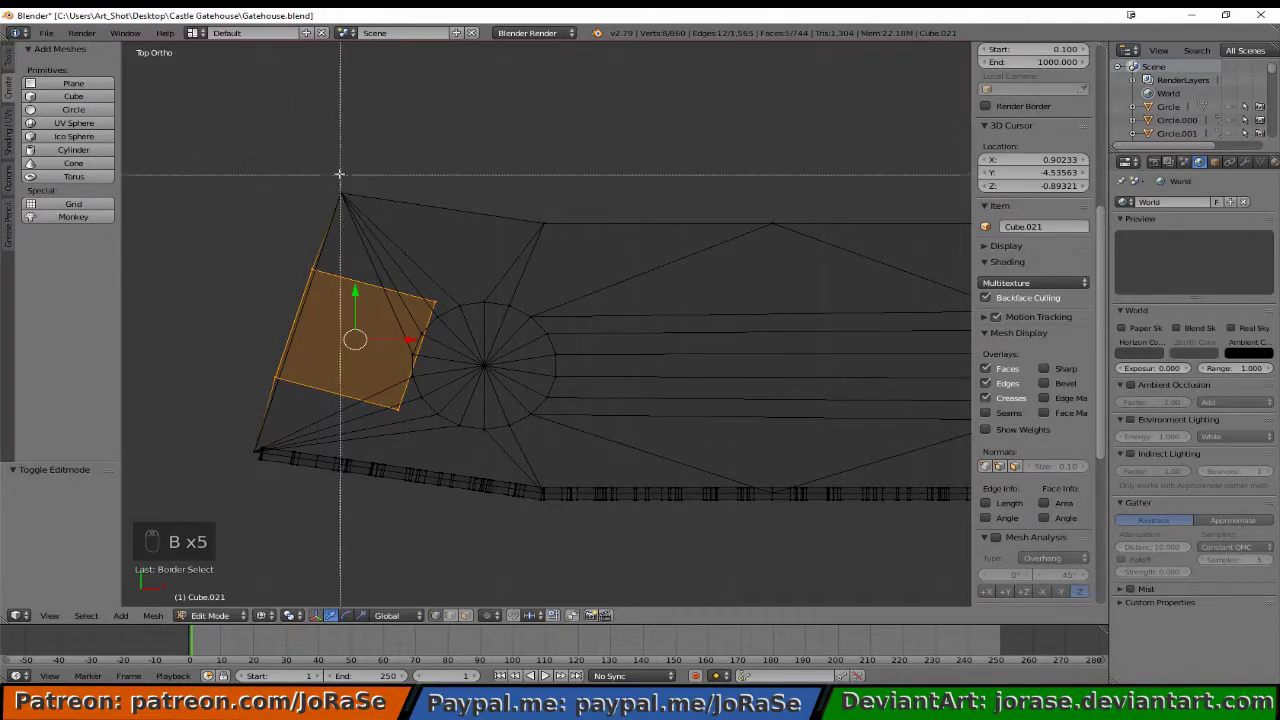
drag(340, 174, 357, 206)
key(b)
drag(233, 397, 258, 453)
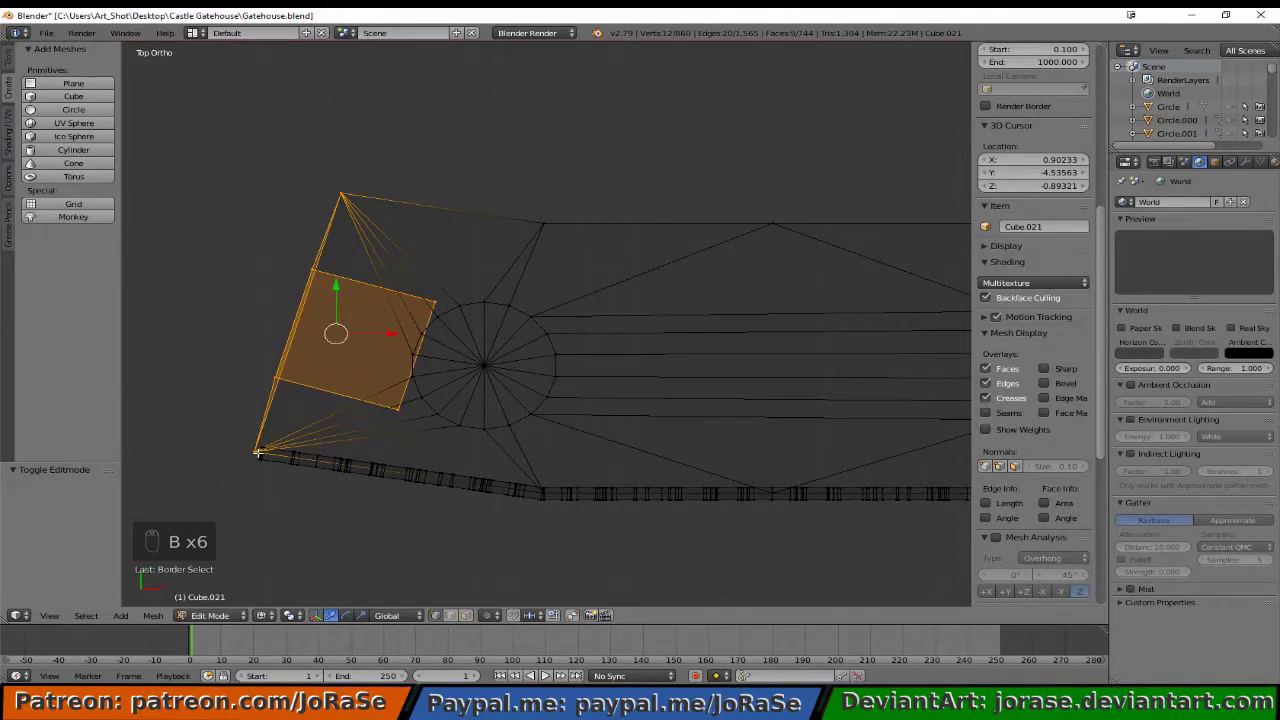
- Add the protruding square peg and all corner vertices at the opposite end of the copied block to the selection
middle_drag(258, 453, 448, 327)
middle_drag(540, 274, 535, 427)
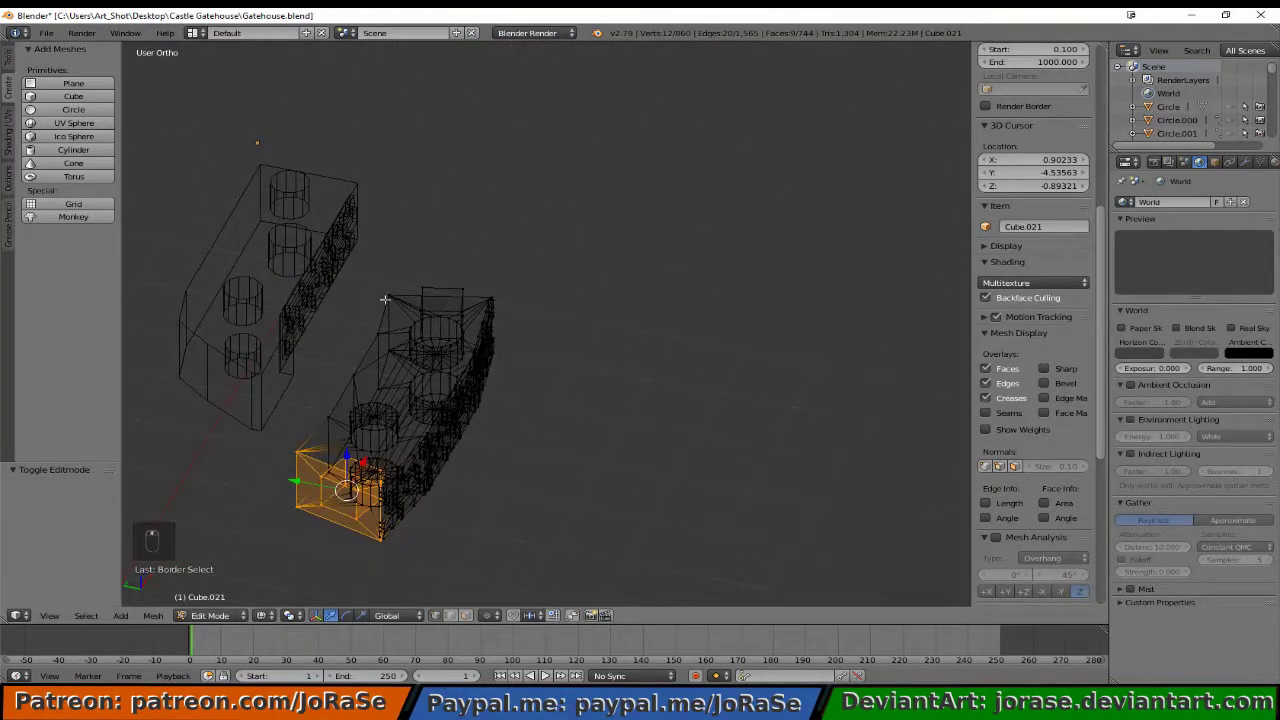
middle_drag(452, 309, 446, 386)
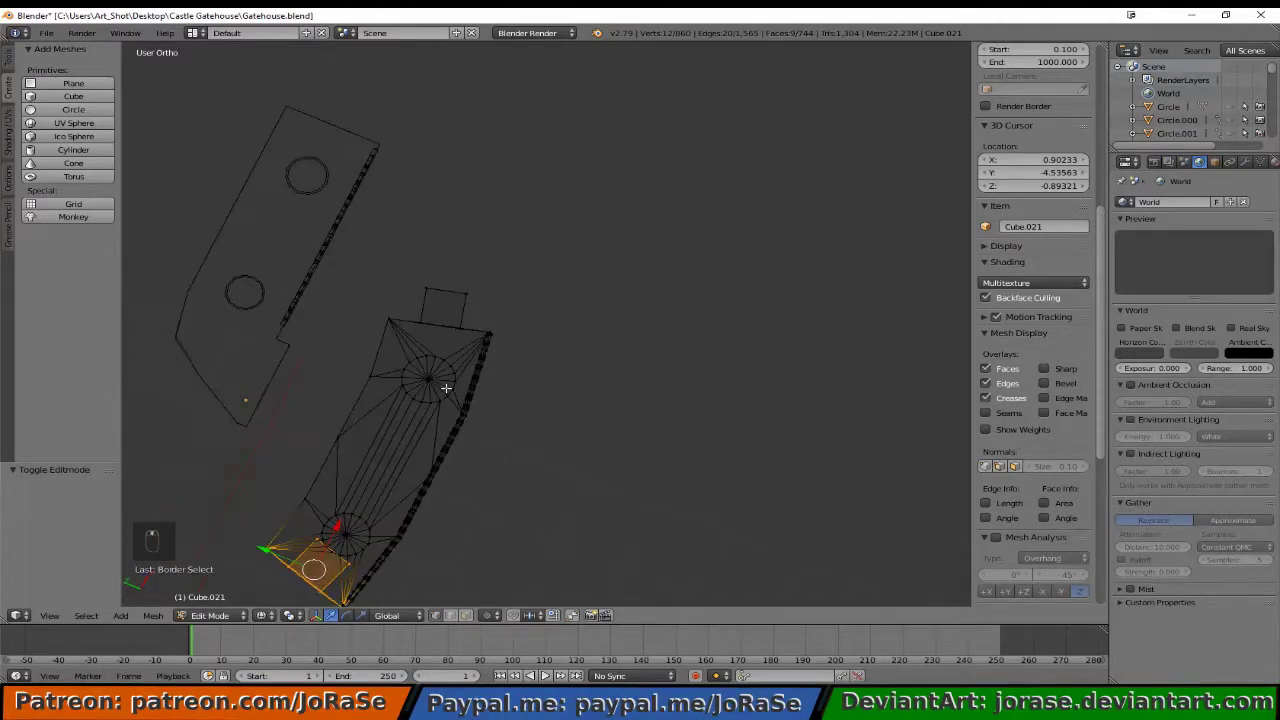
key(b)
drag(365, 257, 516, 331)
scroll(517, 338, up, 4)
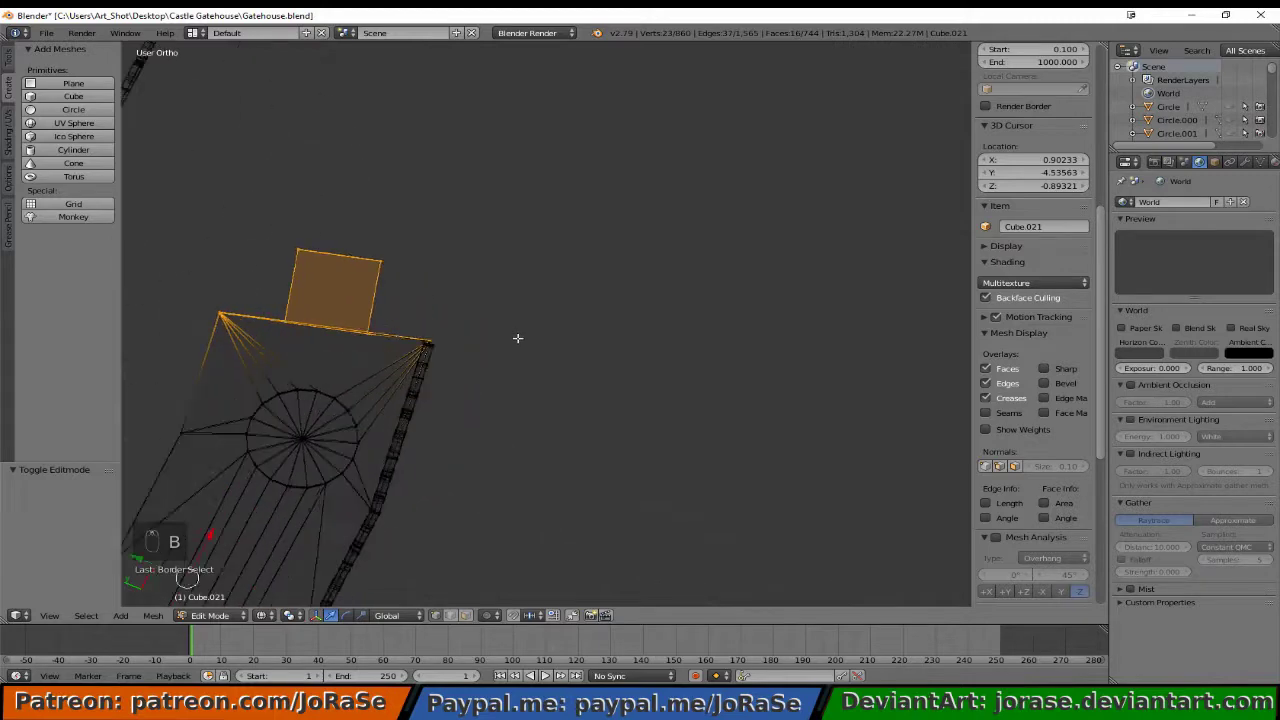
middle_drag(500, 334, 333, 285)
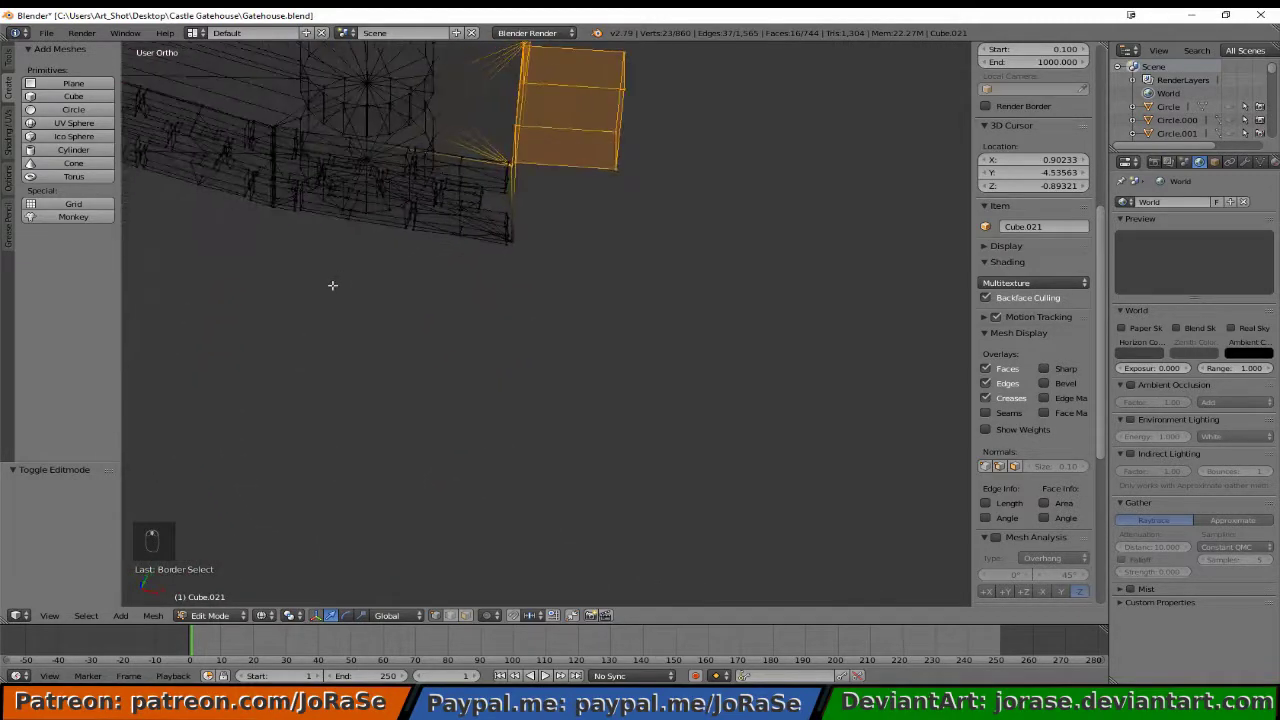
key(b)
drag(507, 231, 532, 263)
scroll(535, 271, down, 5)
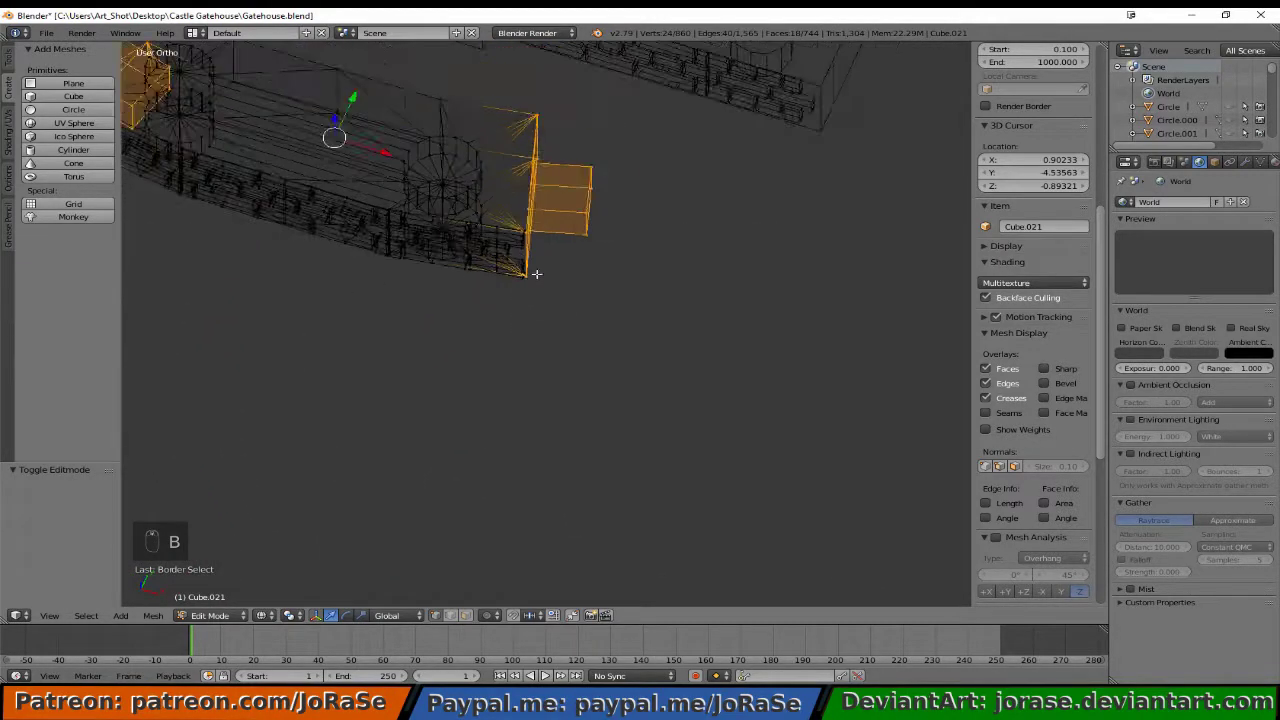
scroll(532, 283, down, 2)
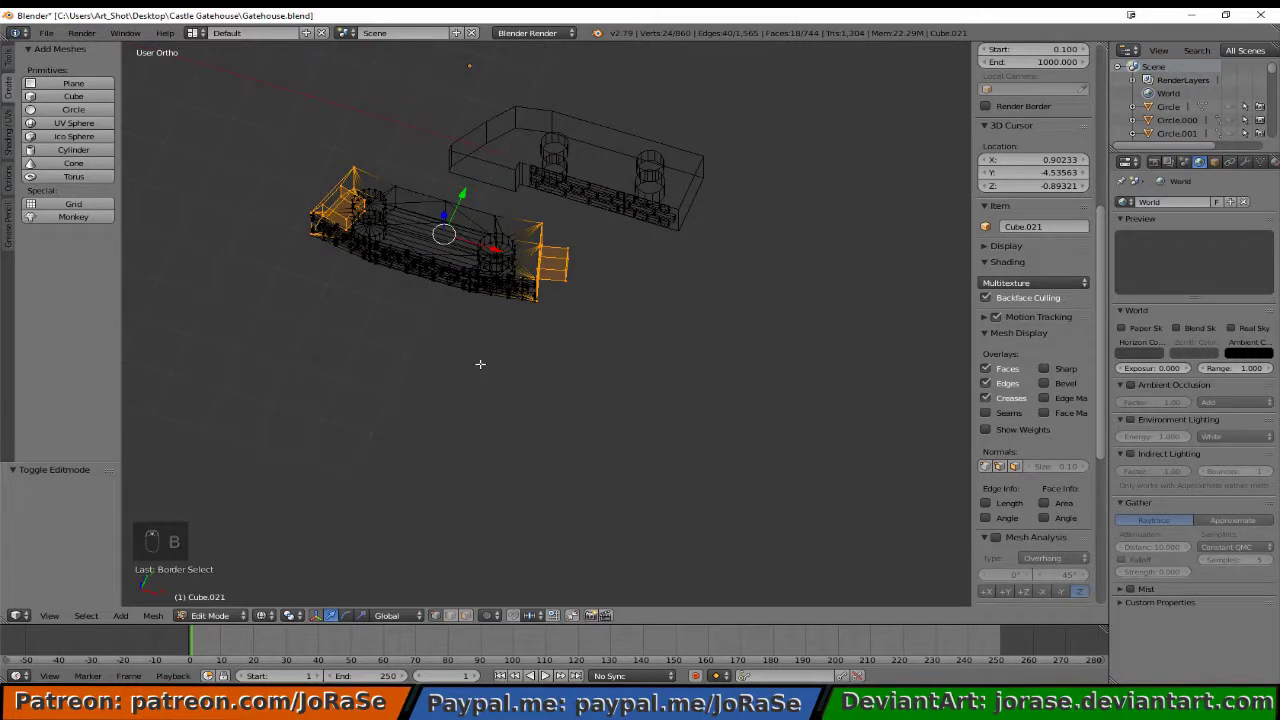
- Invert the selection and delete those vertices, keeping only the socket and peg end pieces of the copy
key(ctrl+i)
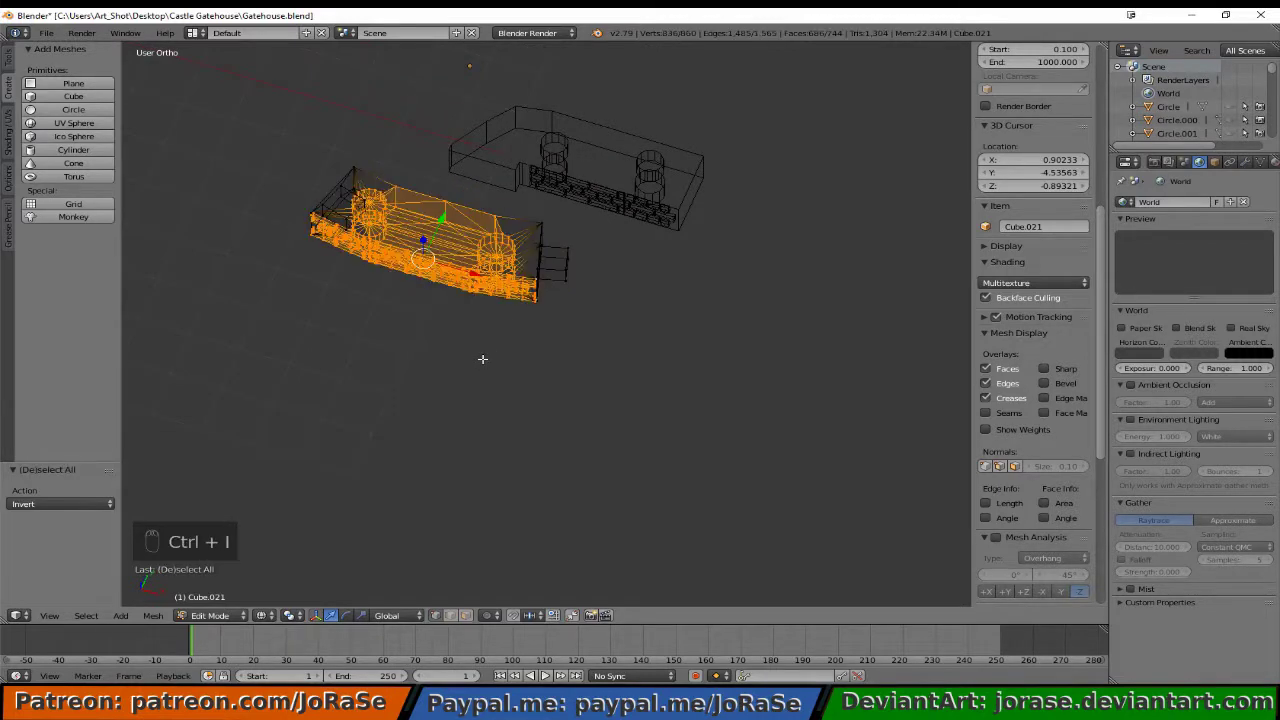
key(x)
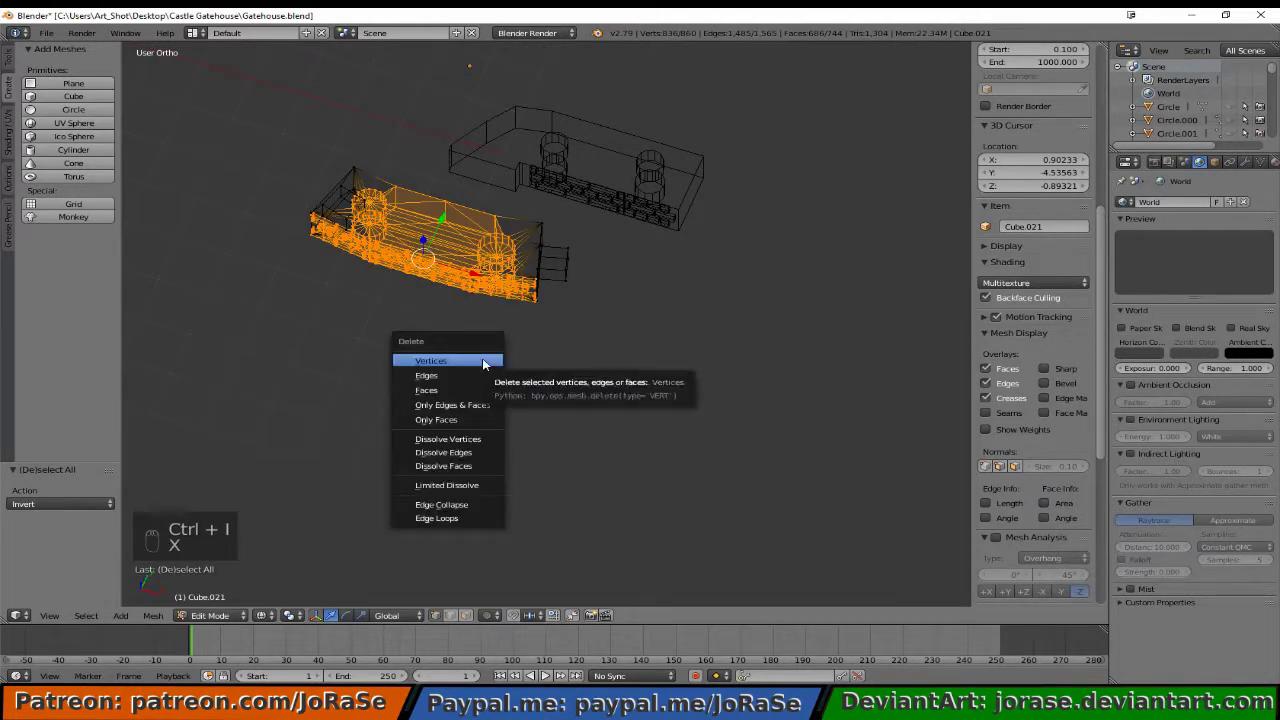
click(482, 358)
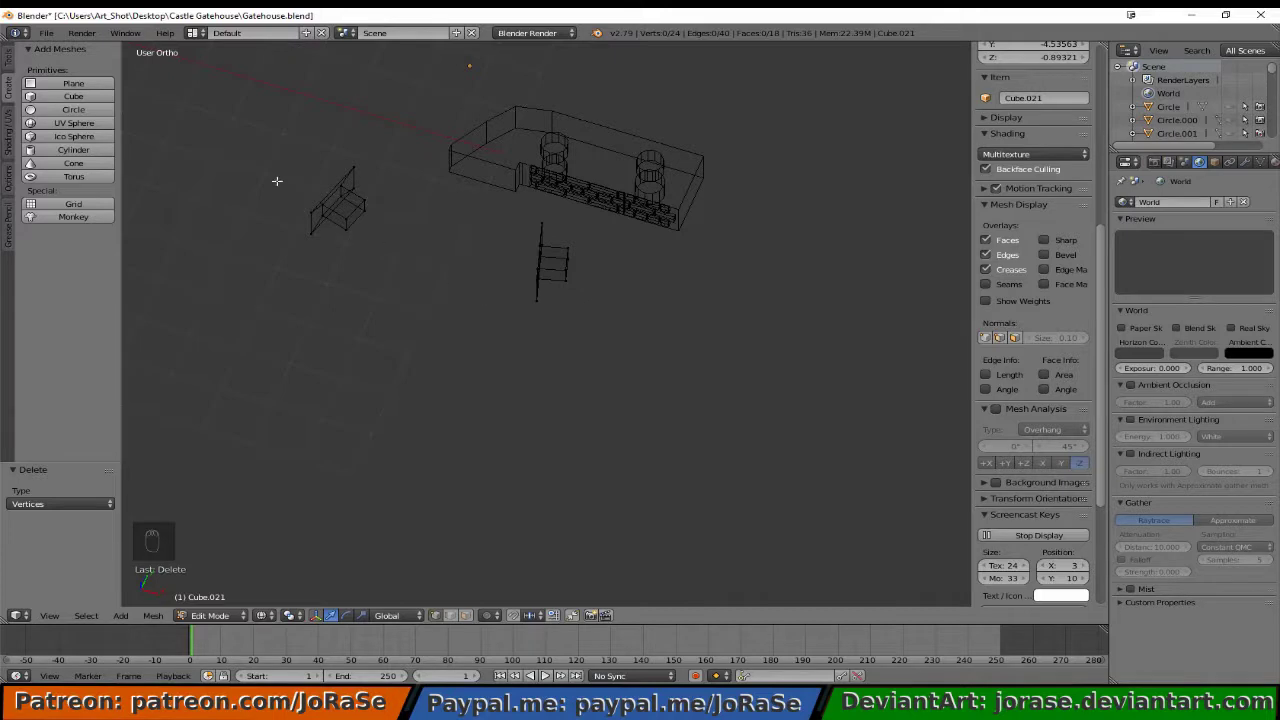
- Select the socket end piece and rotate it in top view until its end face lies along the X axis with the recess toward +Y
key(b)
drag(287, 147, 392, 268)
key(KP_7)
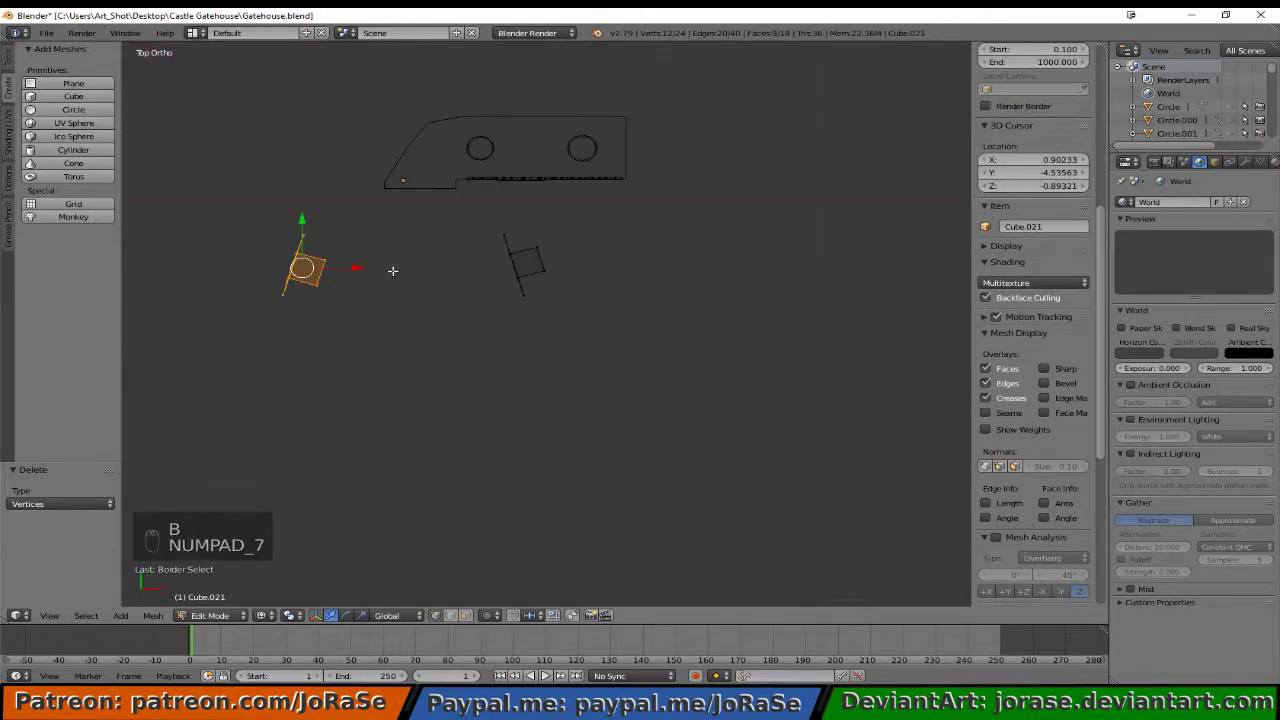
key(r)
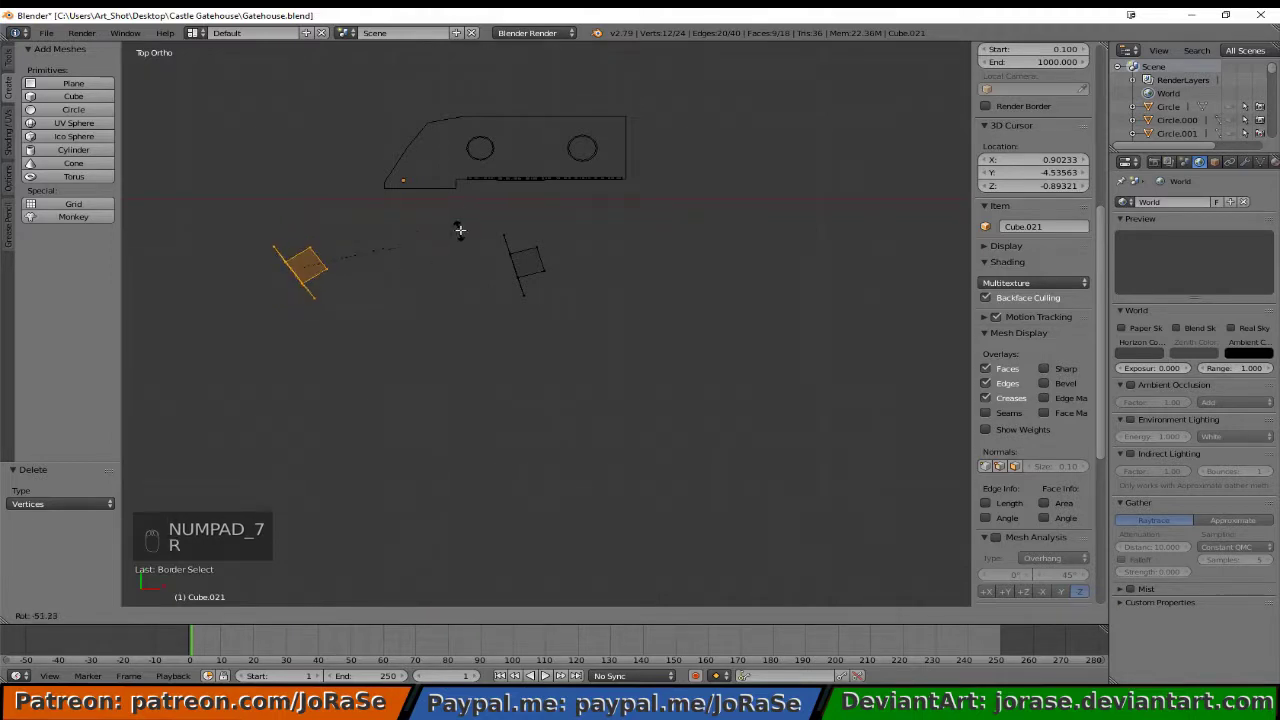
click(346, 158)
- Select only the socket piece's end-face vertices and flatten them by scaling to 0 along Y
key(a)
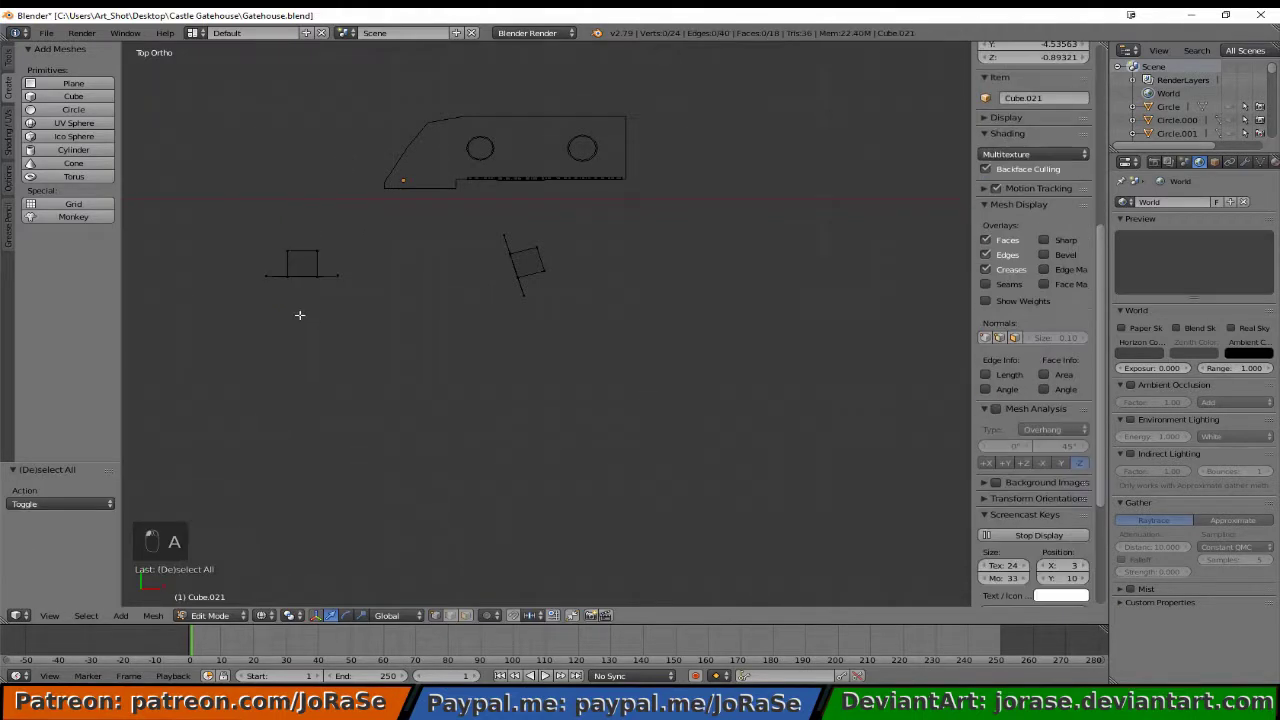
key(b)
drag(249, 258, 366, 313)
text(s)
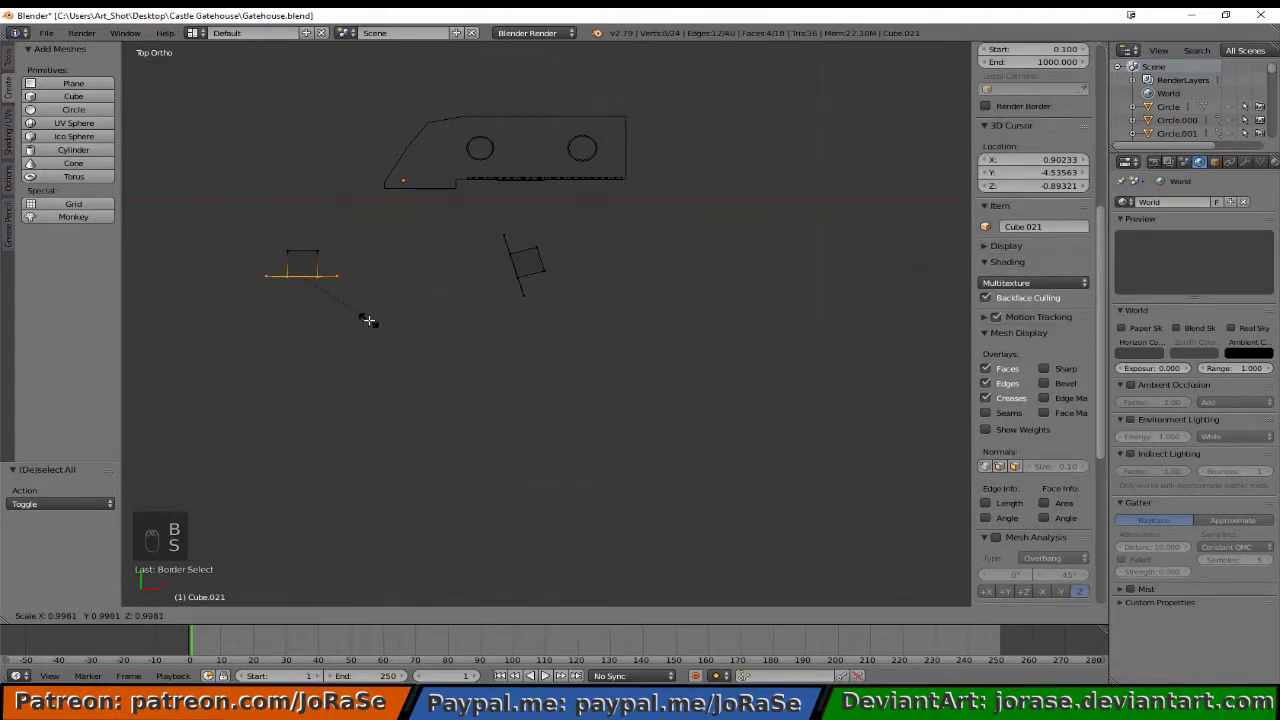
text(y)
text(0)
key(Return)
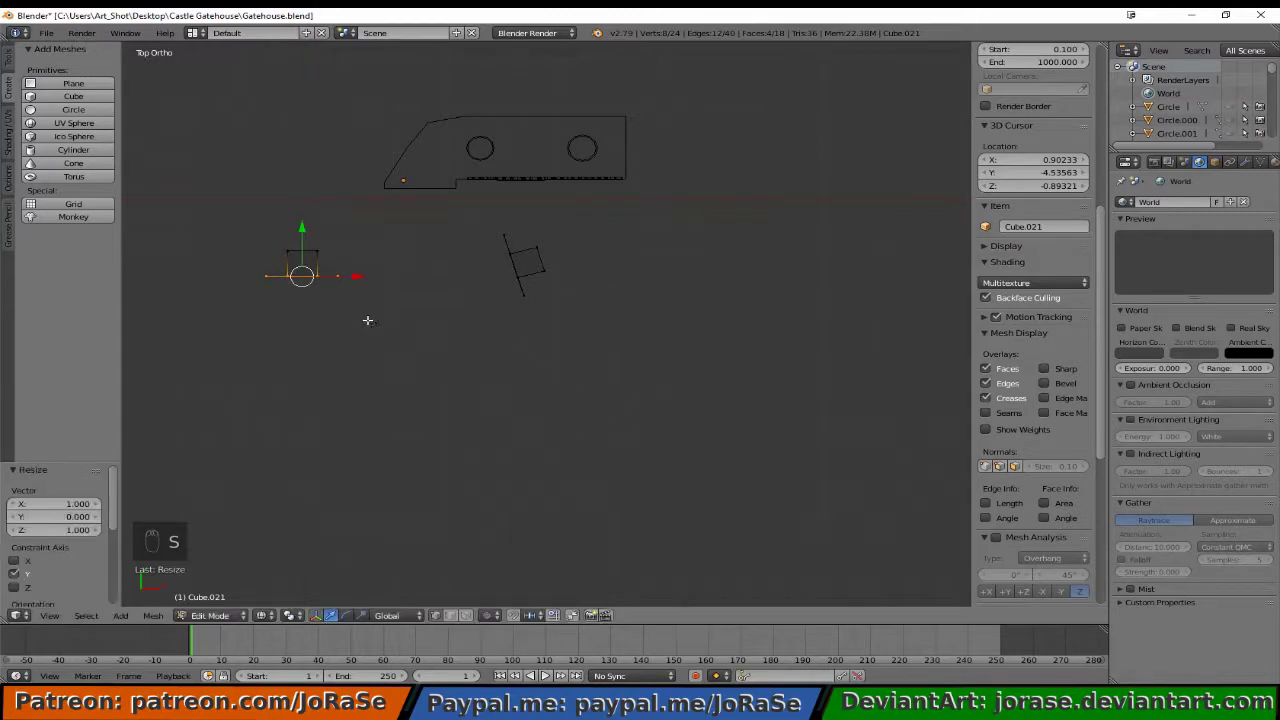
- Select the whole socket piece and move it about 2.217 units in X and 1.833 in Y onto the wall block's short open end
key(b)
drag(270, 234, 354, 286)
key(g)
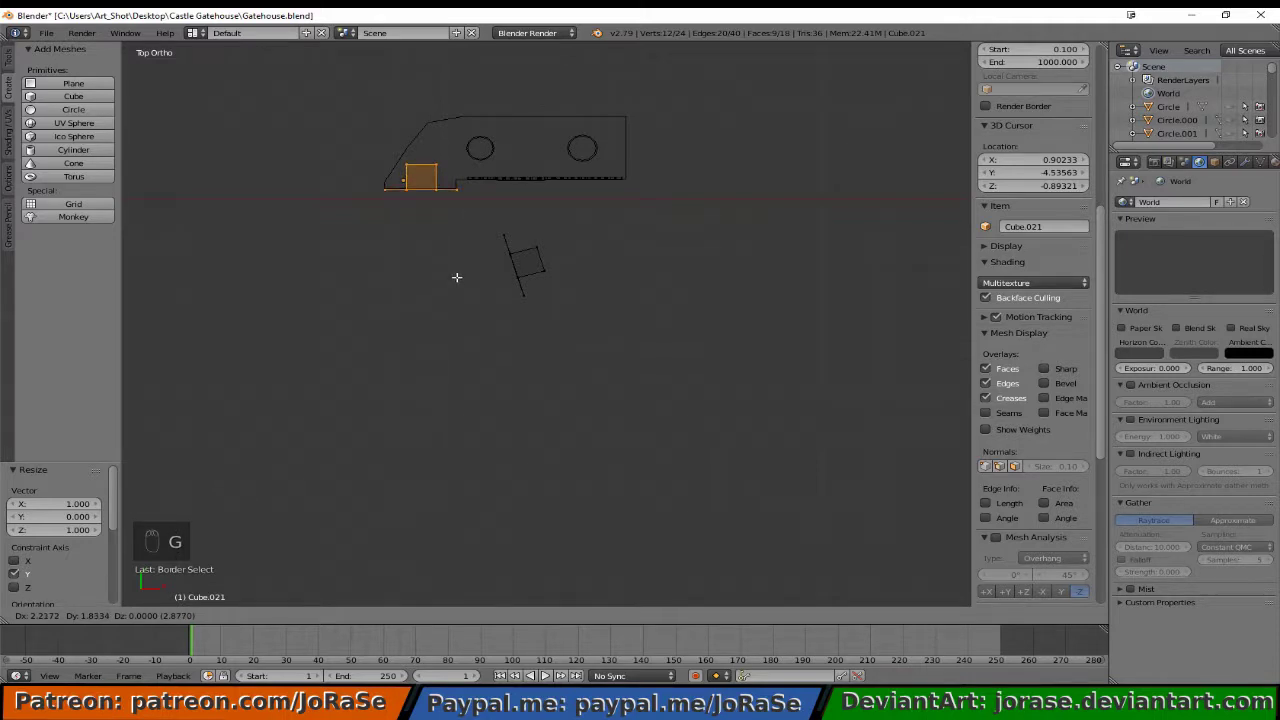
click(456, 277)
- Align the socket piece with the wall block's open end by nudging it 0.036 in Y and -0.003 in X, and check the fit in solid shading
scroll(457, 283, up, 2)
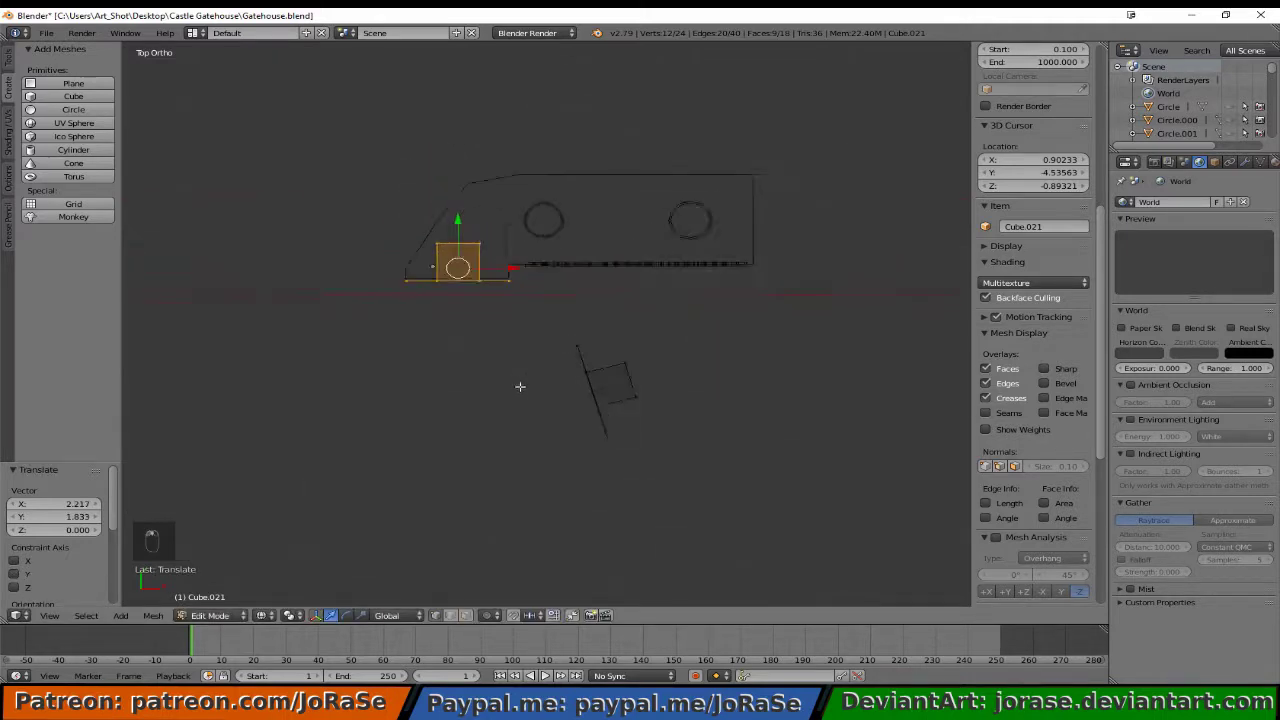
scroll(526, 390, up, 3)
shift+middle_drag(452, 313, 623, 397)
scroll(619, 397, up, 2)
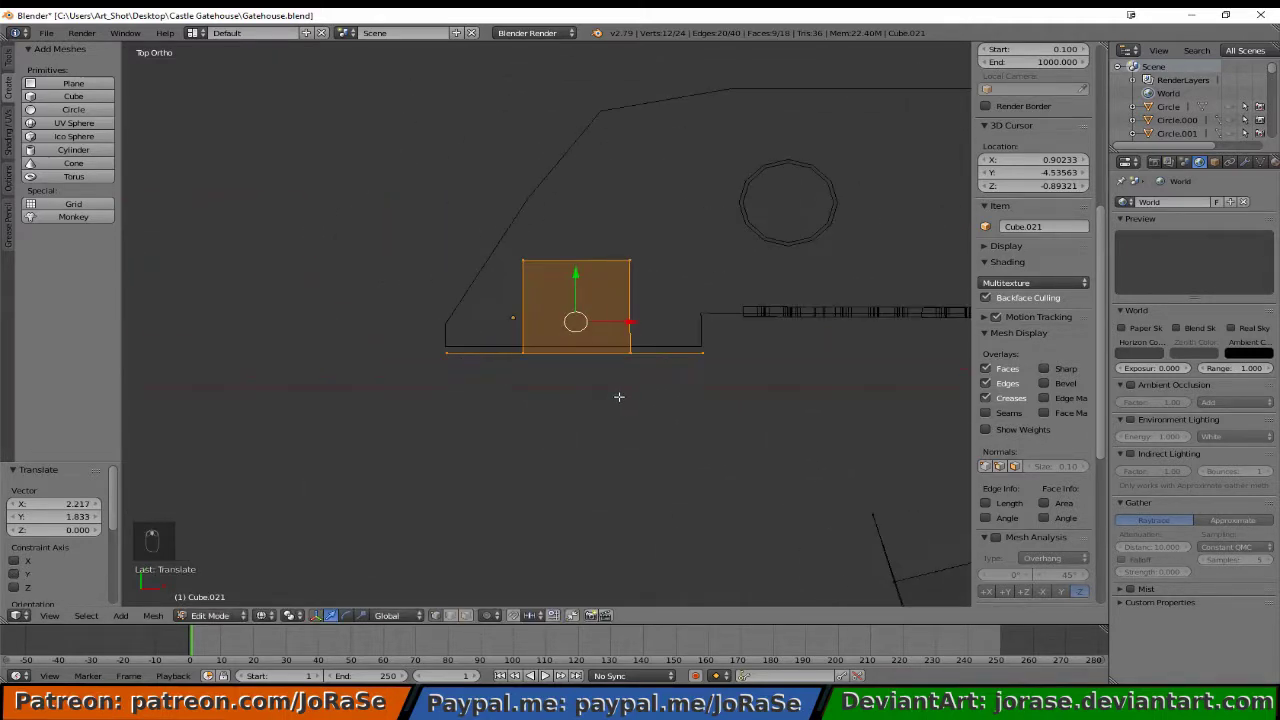
scroll(597, 323, up, 1)
drag(584, 276, 581, 268)
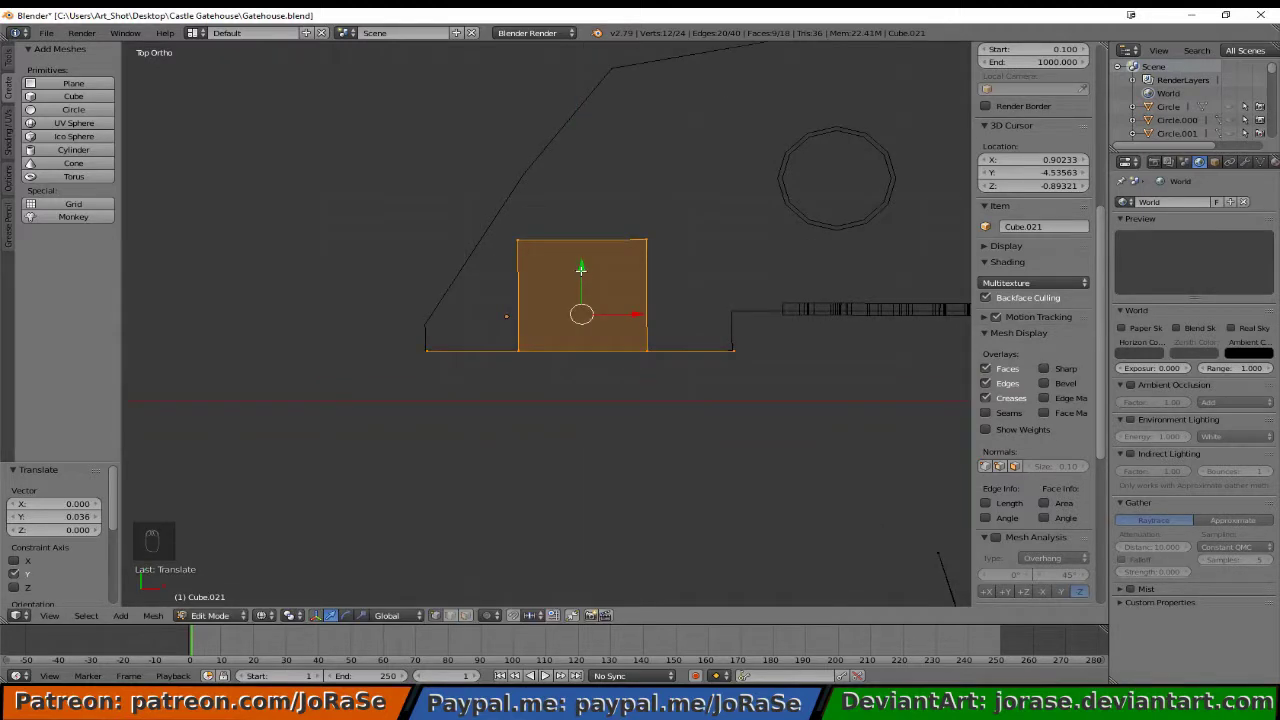
drag(610, 316, 609, 316)
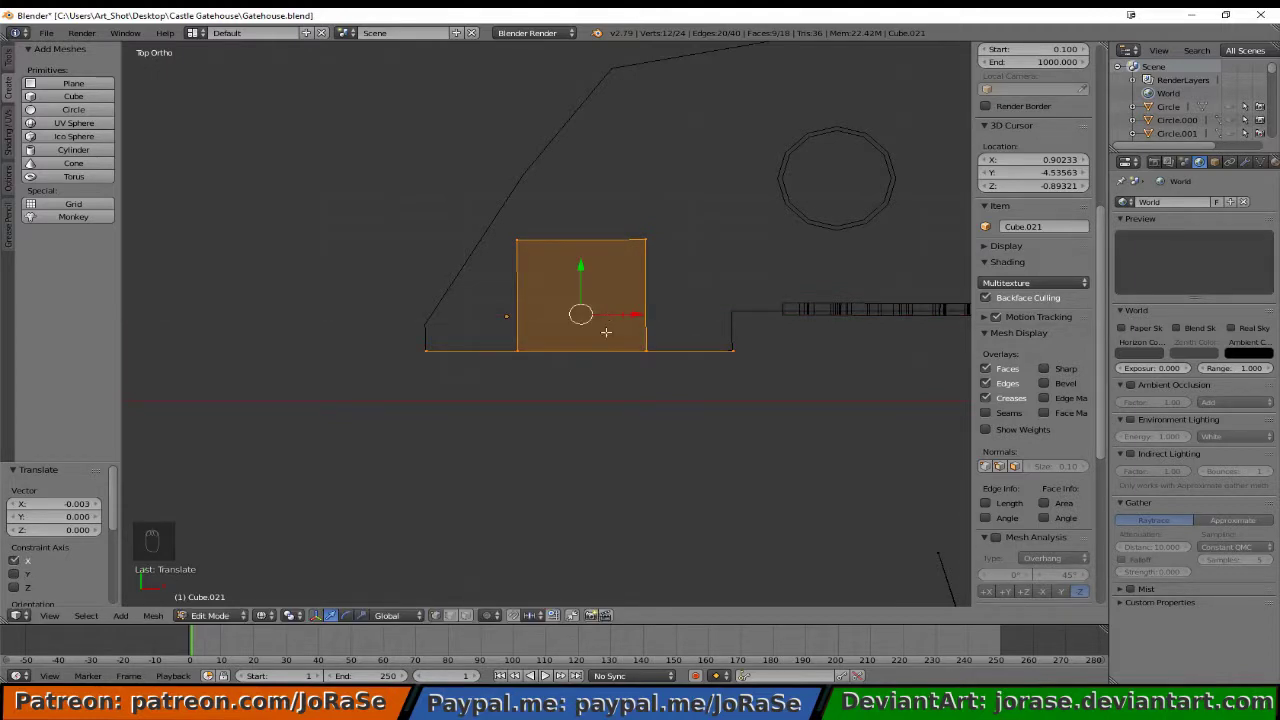
middle_drag(585, 443, 510, 430)
key(z)
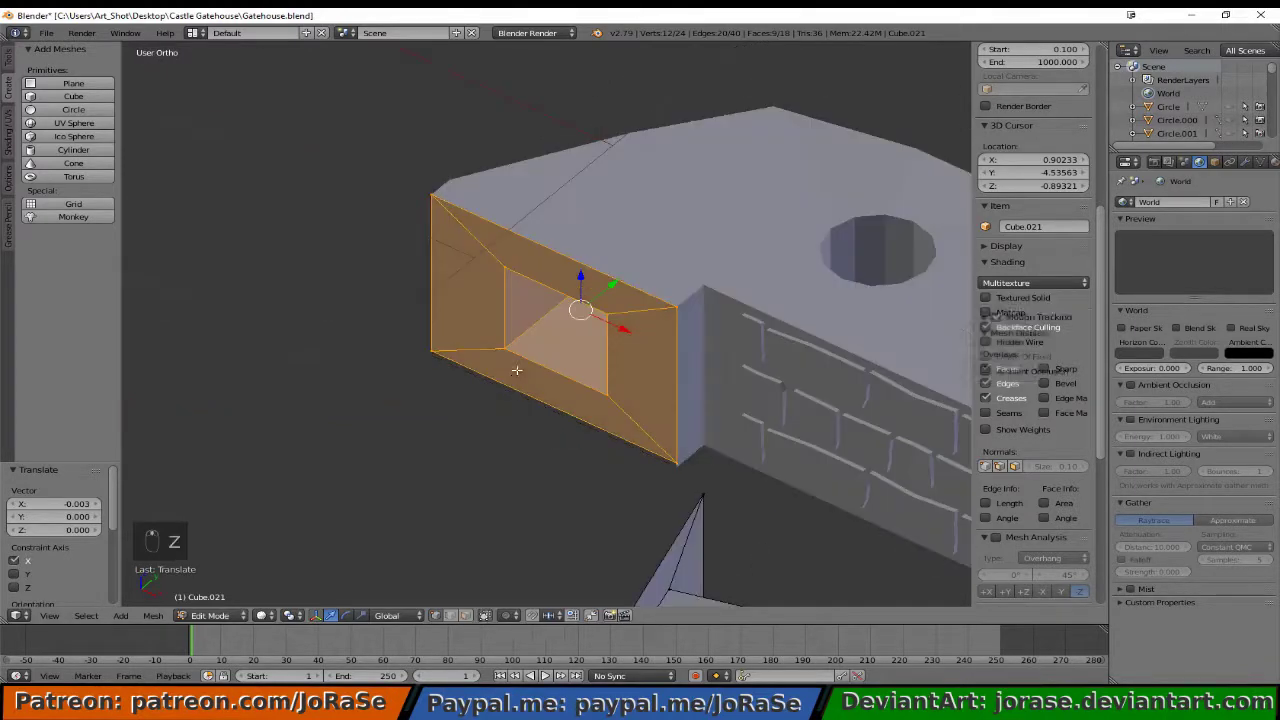
key(z)
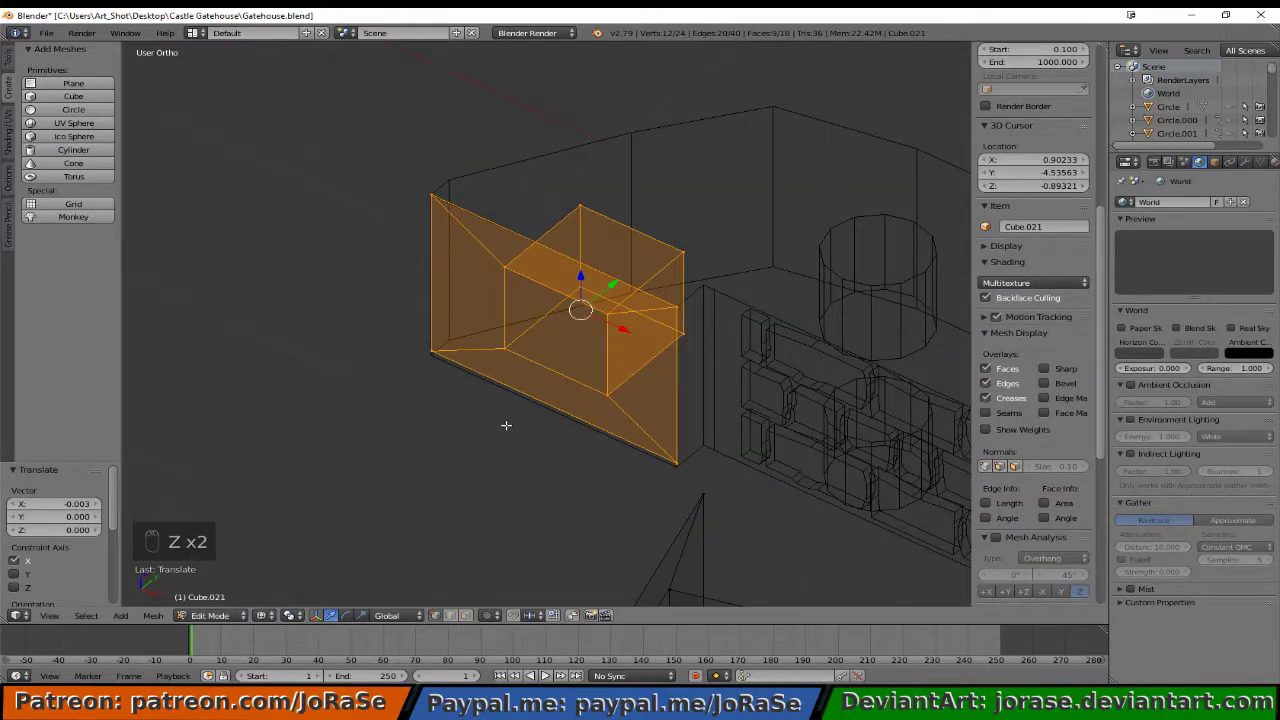
- Select the peg end piece and rotate it about 16° in top view so its end face runs along the Y axis
key(a)
scroll(508, 424, down, 6)
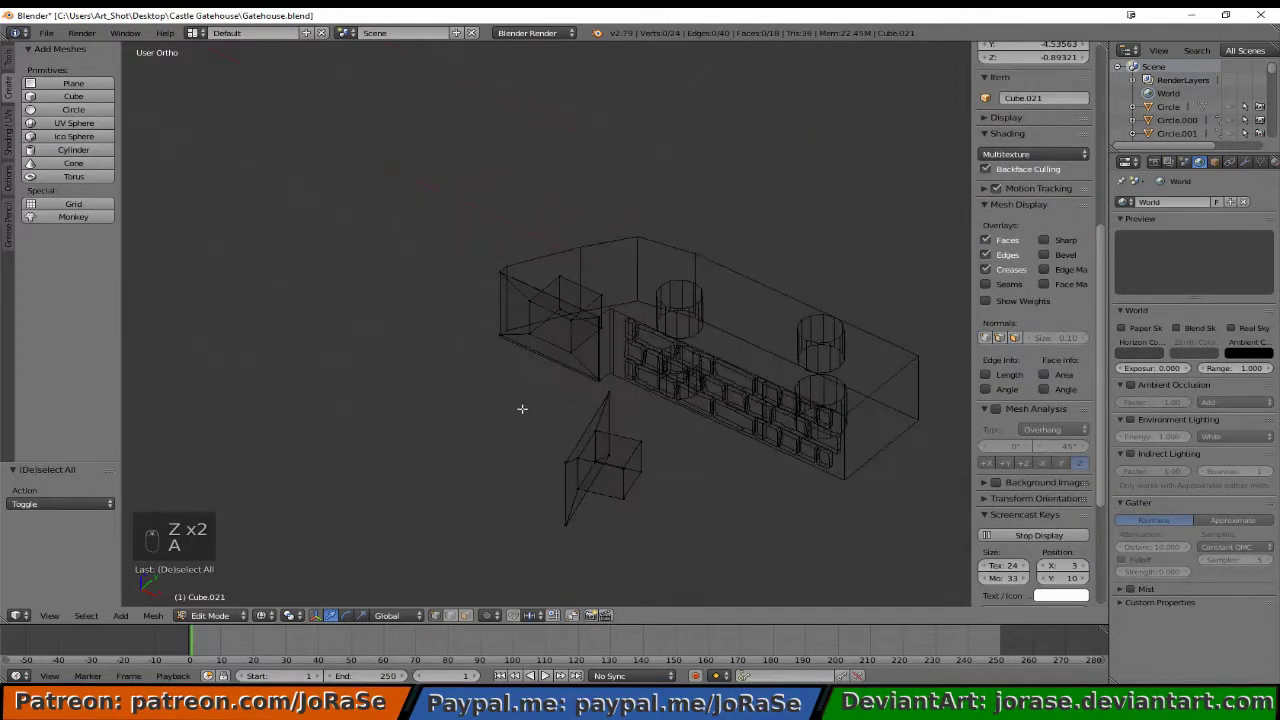
middle_drag(522, 404, 531, 443)
key(b)
drag(546, 423, 714, 588)
key(KP_7)
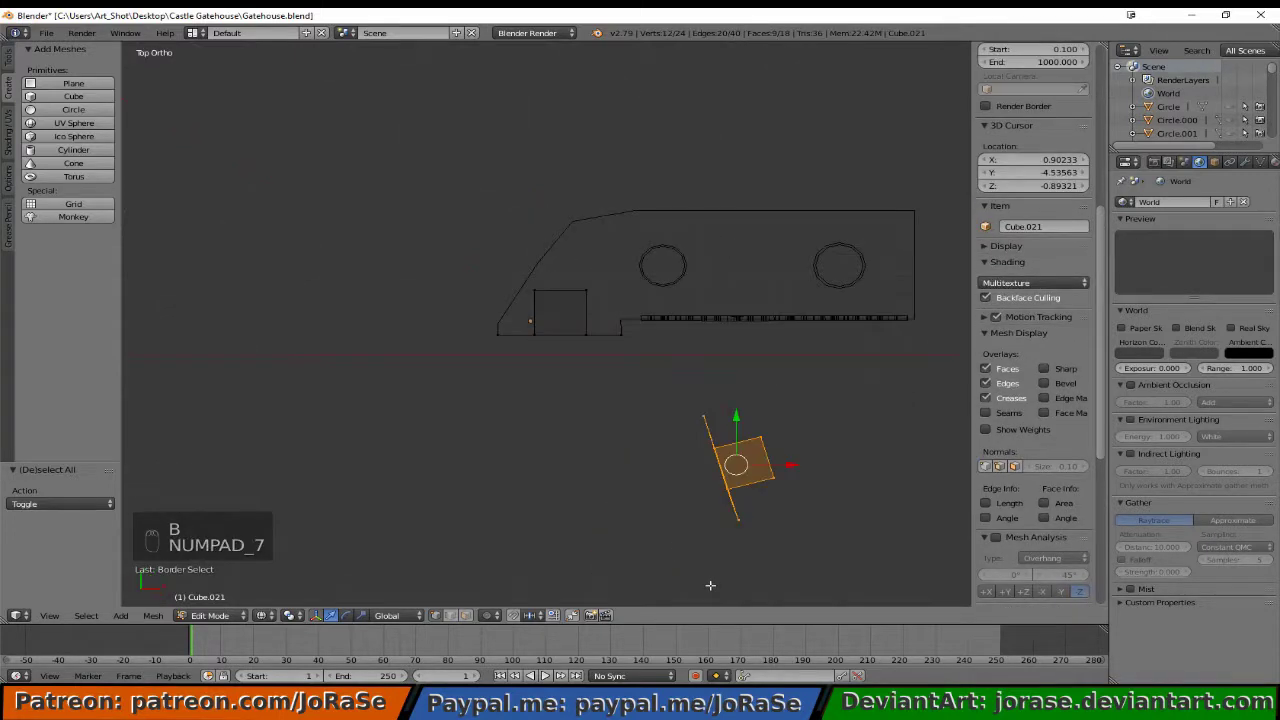
key(r)
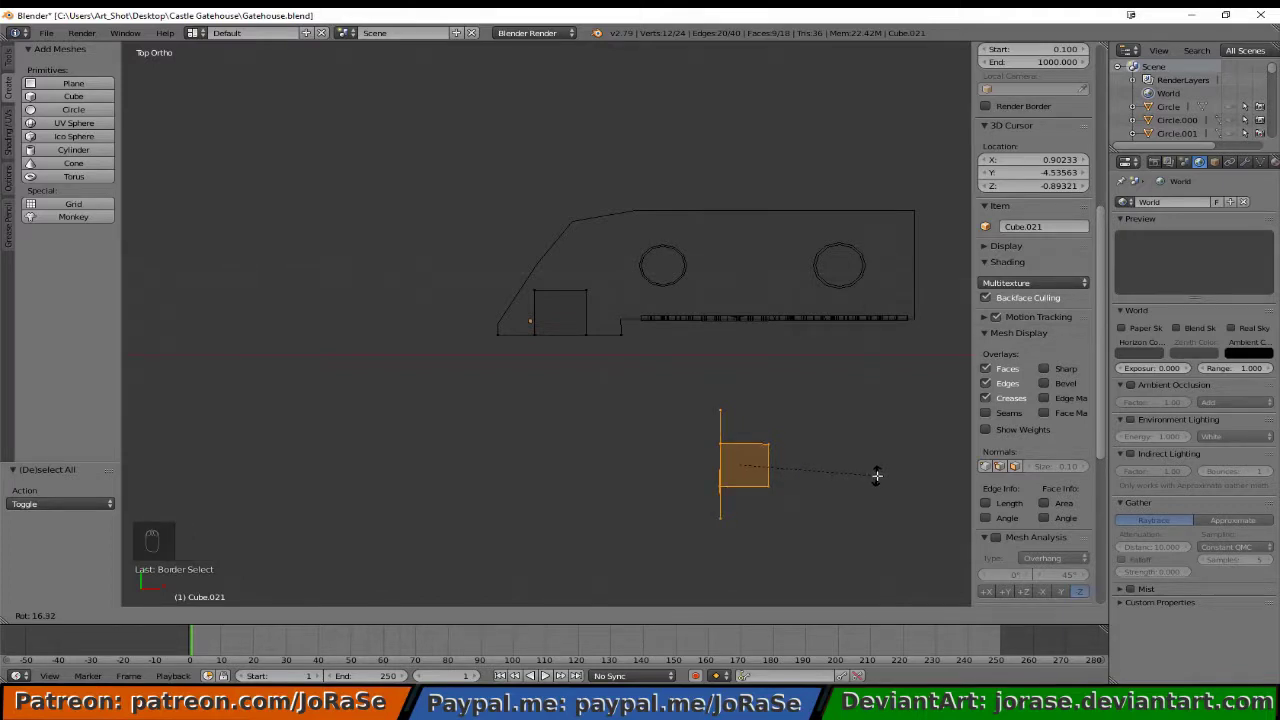
click(876, 475)
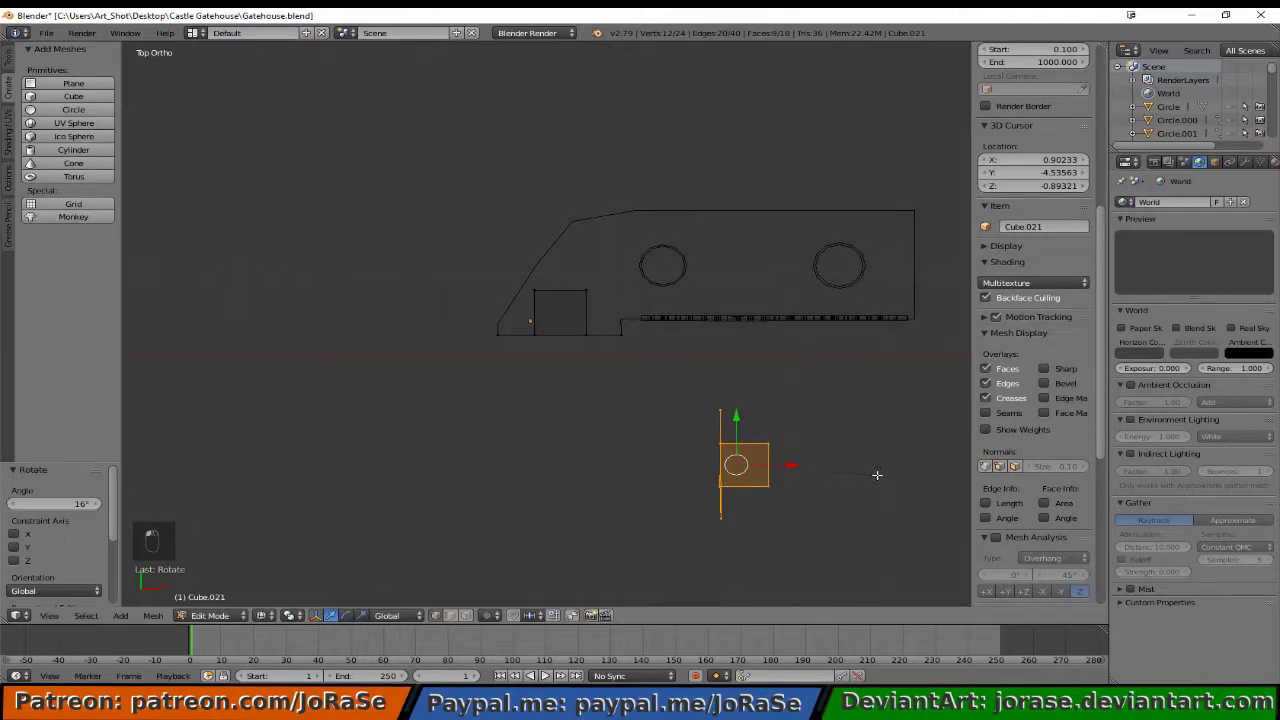
- Select only the peg piece's end-face vertices and flatten them by scaling to 0 along X
key(a)
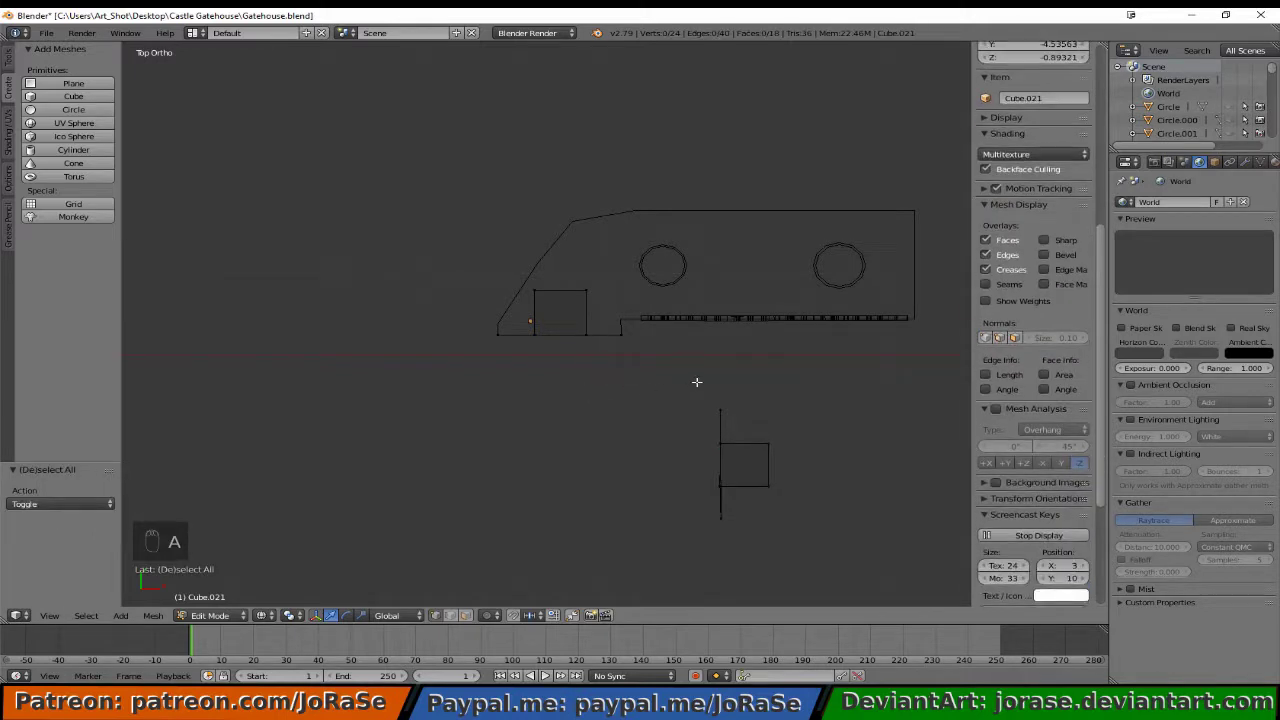
key(b)
drag(697, 382, 735, 561)
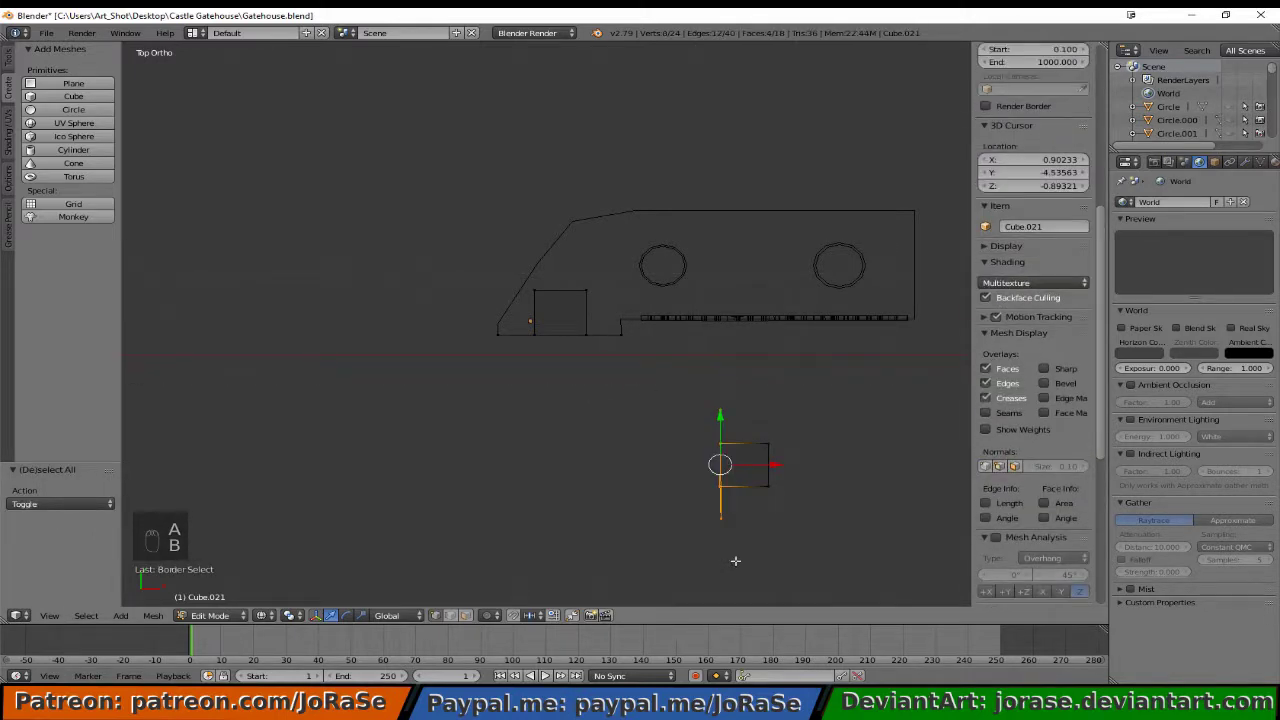
key(s)
text(x)
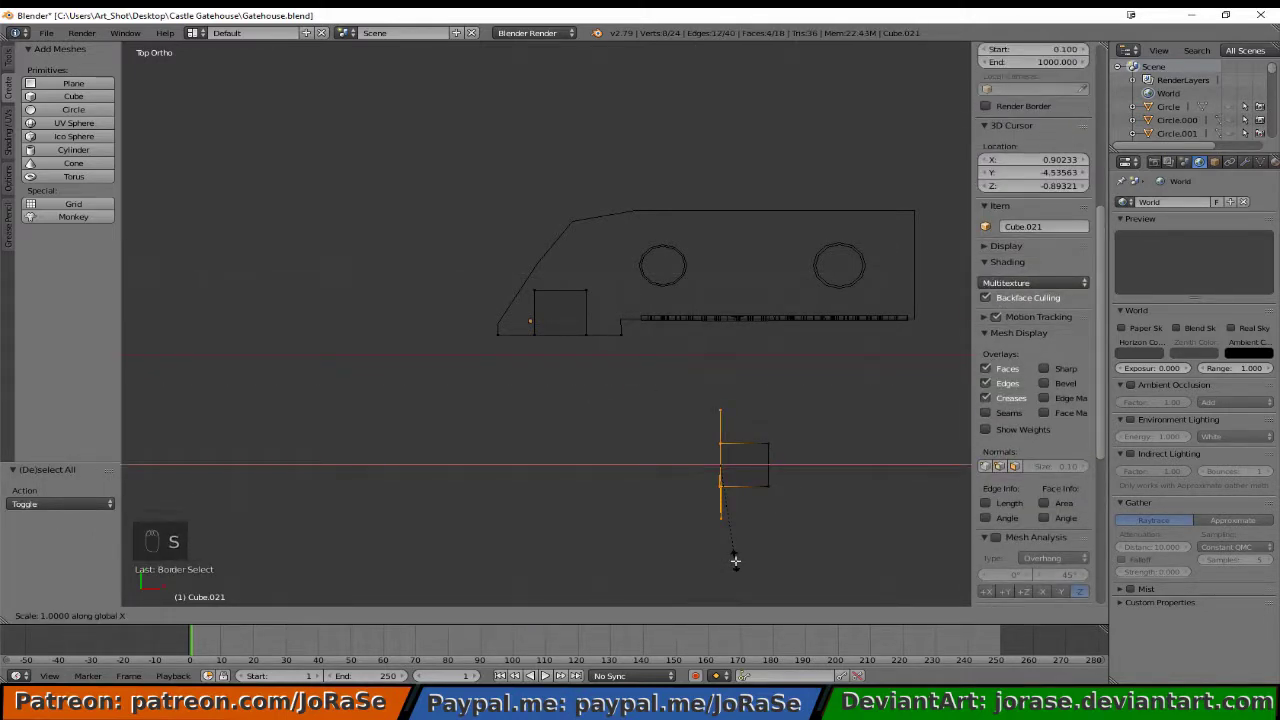
text(0)
key(Return)
- Select the whole peg piece and move it about 2.11 units in X and 2.44 in Y onto the wall block's straight open end
key(b)
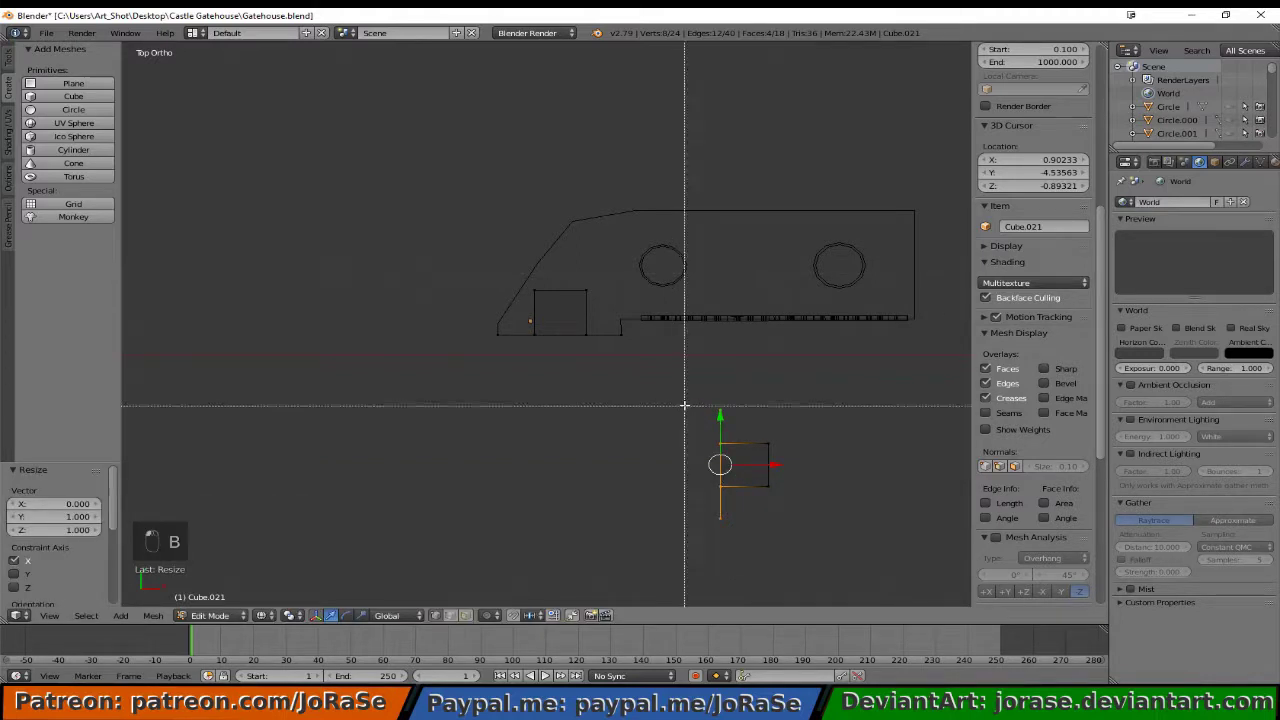
drag(686, 406, 820, 524)
key(g)
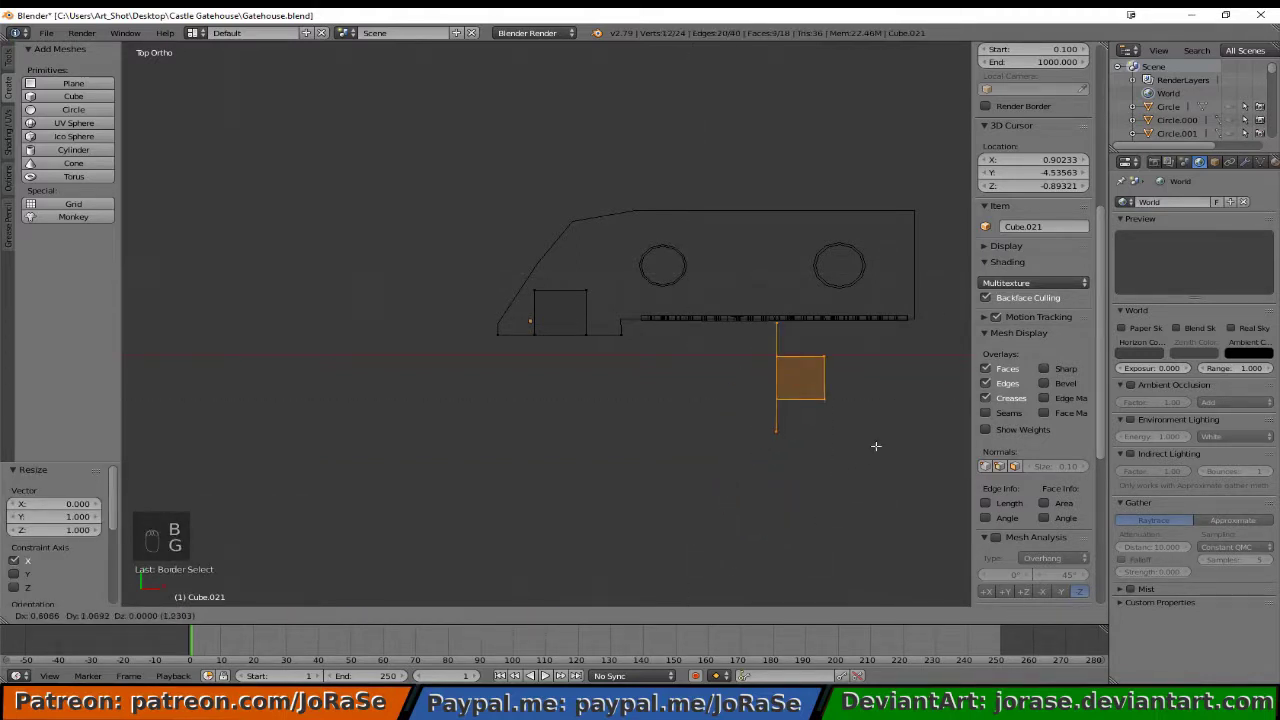
click(160, 344)
key(g)
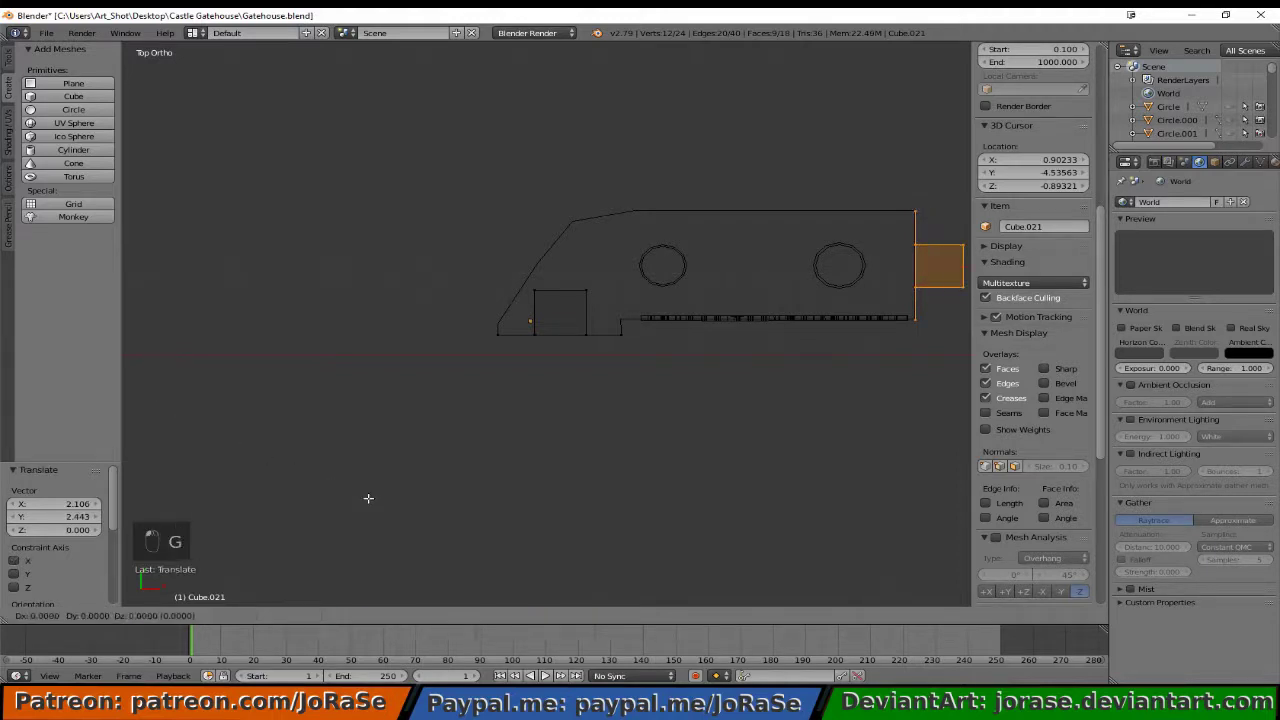
click(369, 498)
- Fine-align the peg piece with the wall block's straight end by nudging it -0.010 and -0.005 in X and 0.005 in Y
scroll(323, 497, up, 3)
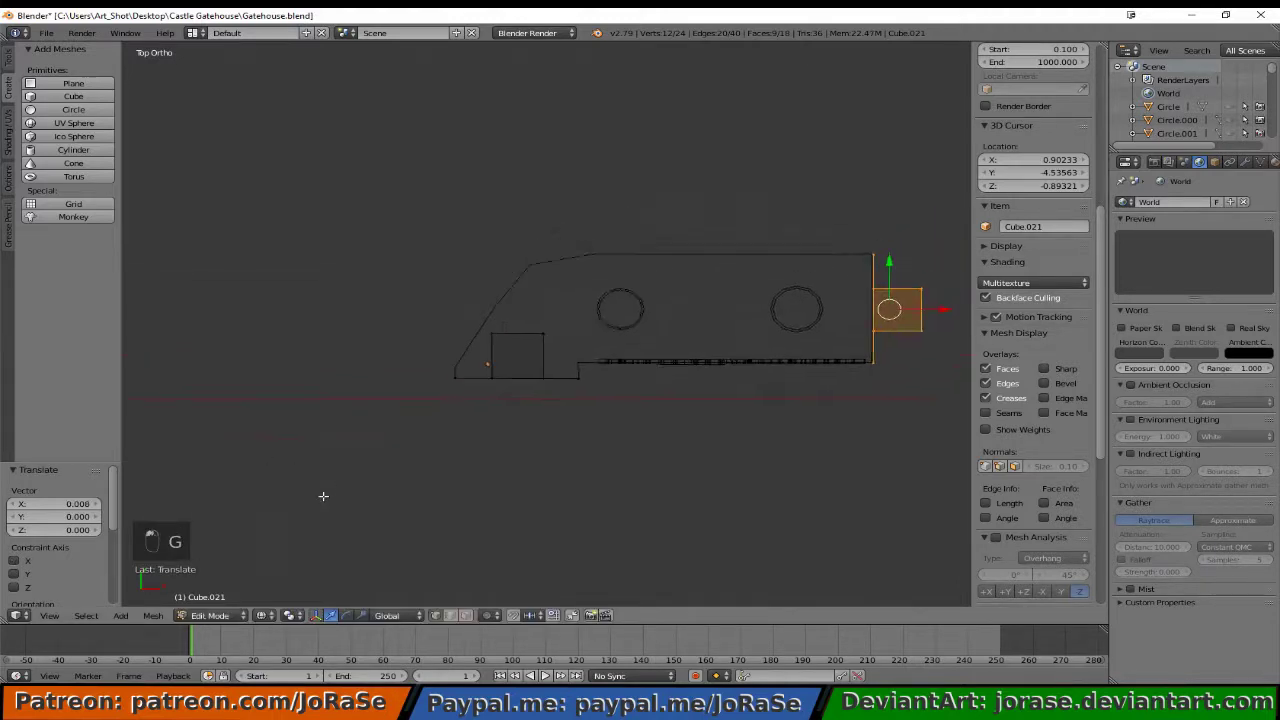
shift+middle_drag(527, 474, 340, 482)
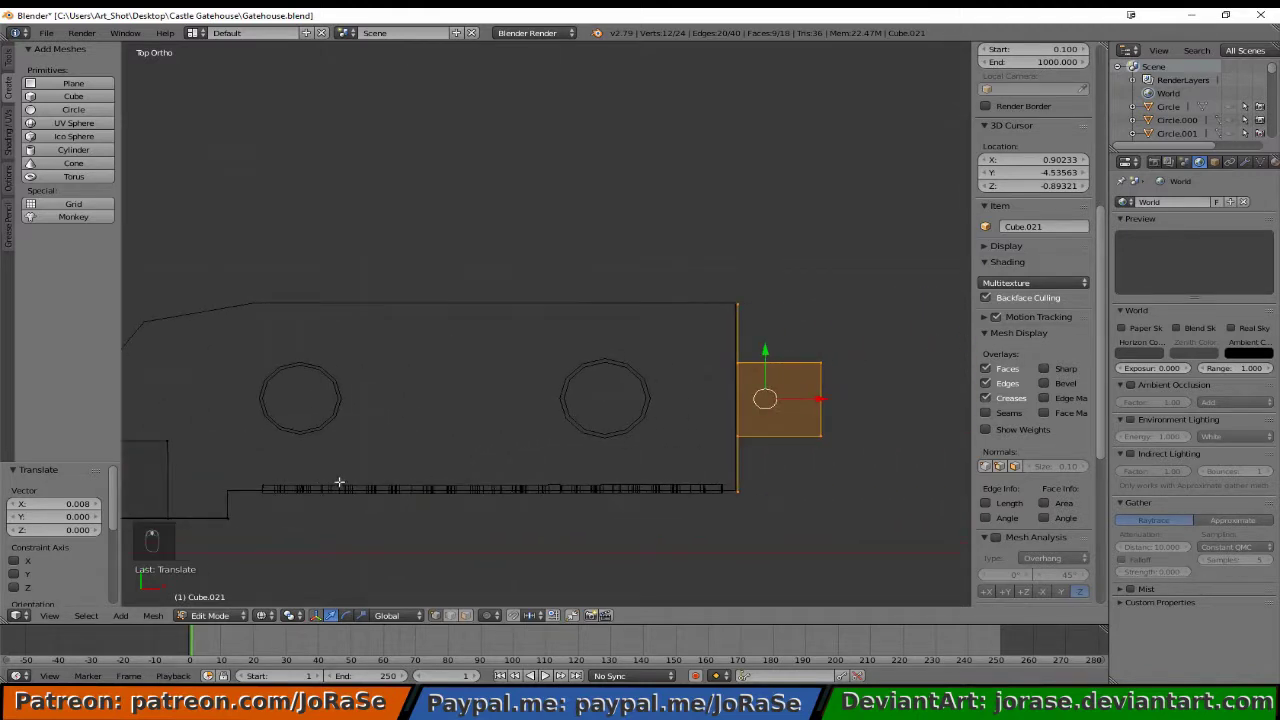
drag(815, 398, 813, 398)
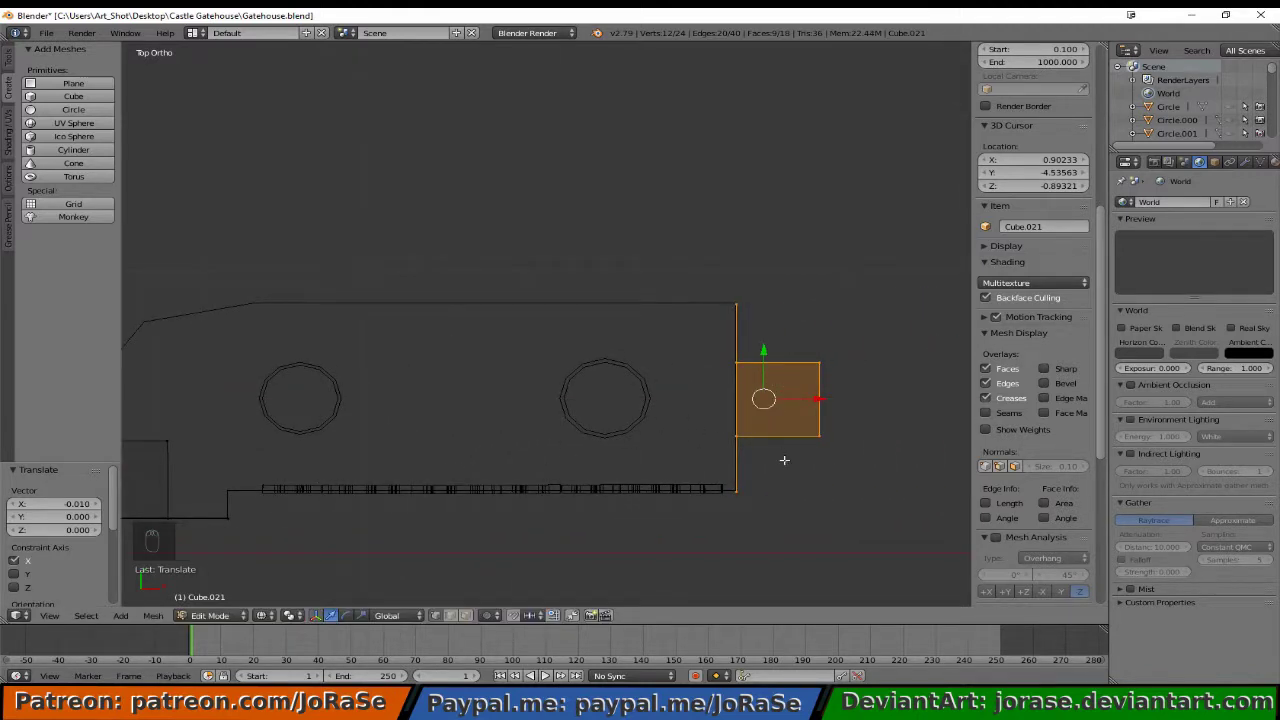
key(g)
key(y)
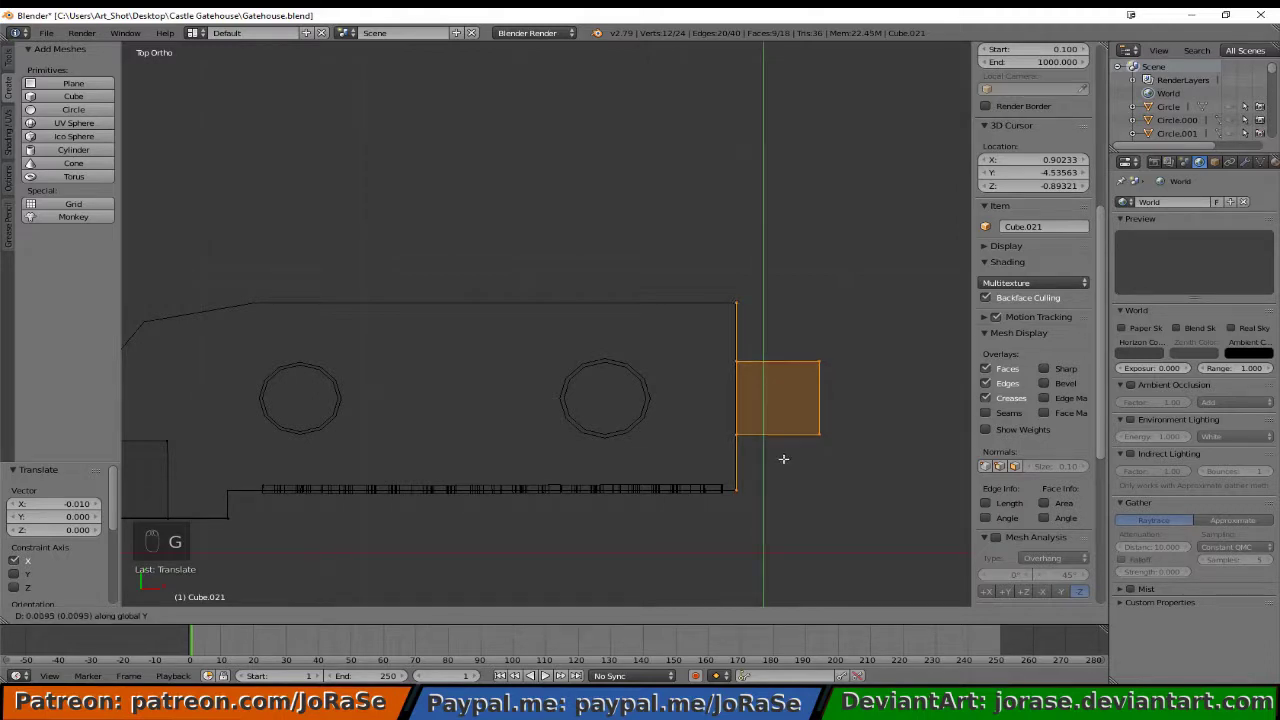
click(783, 459)
key(g)
key(x)
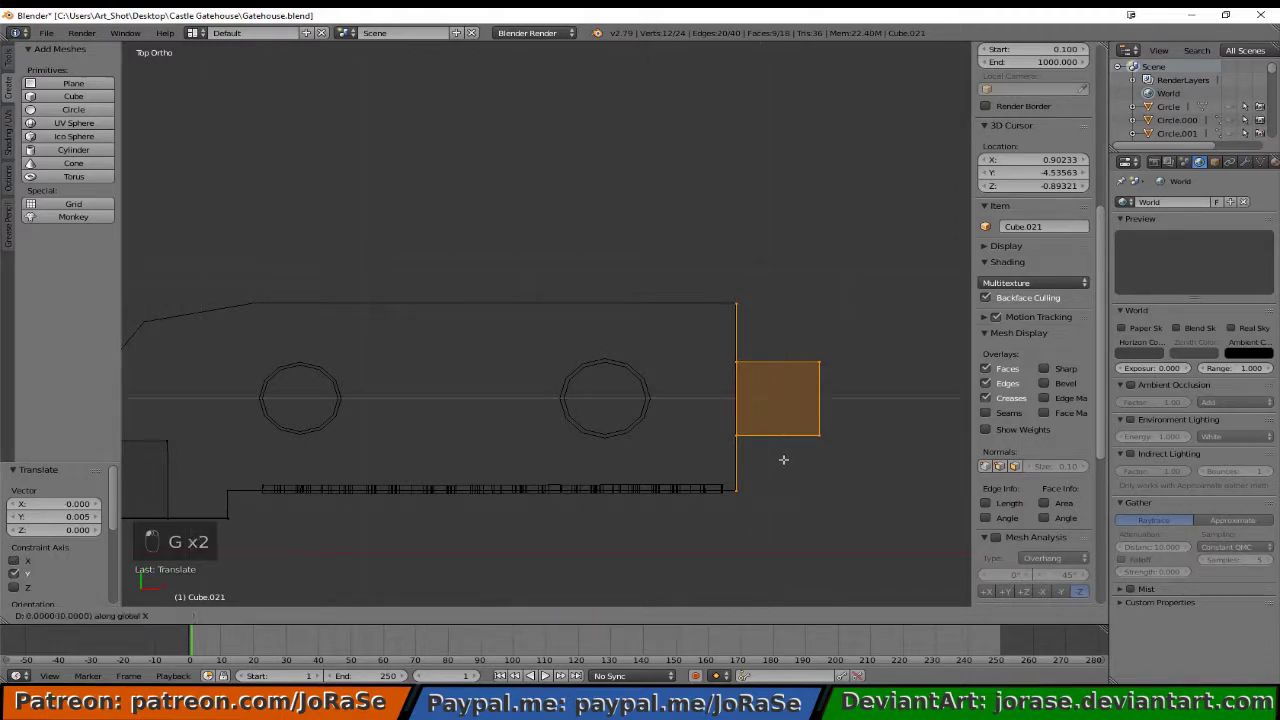
click(783, 459)
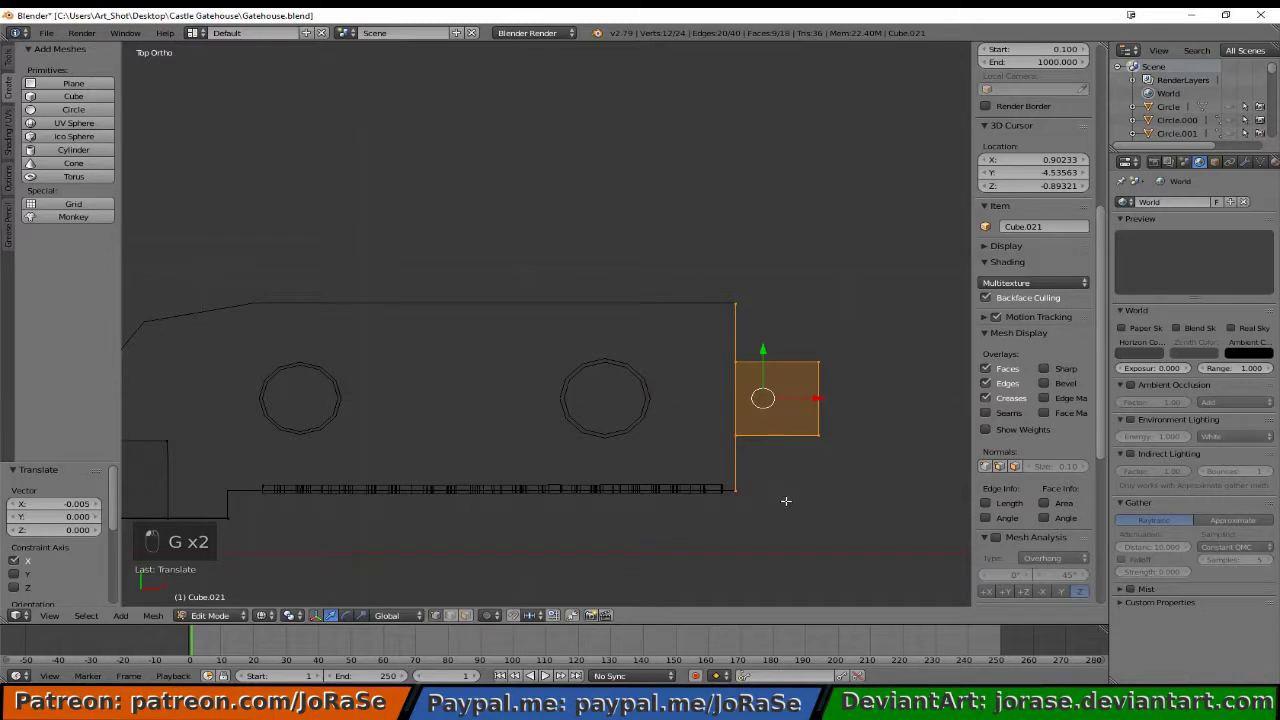
- Leave mesh editing, add the wall block to the selection, join the end pieces into it and display the result in solid shading
key(a)
key(Tab)
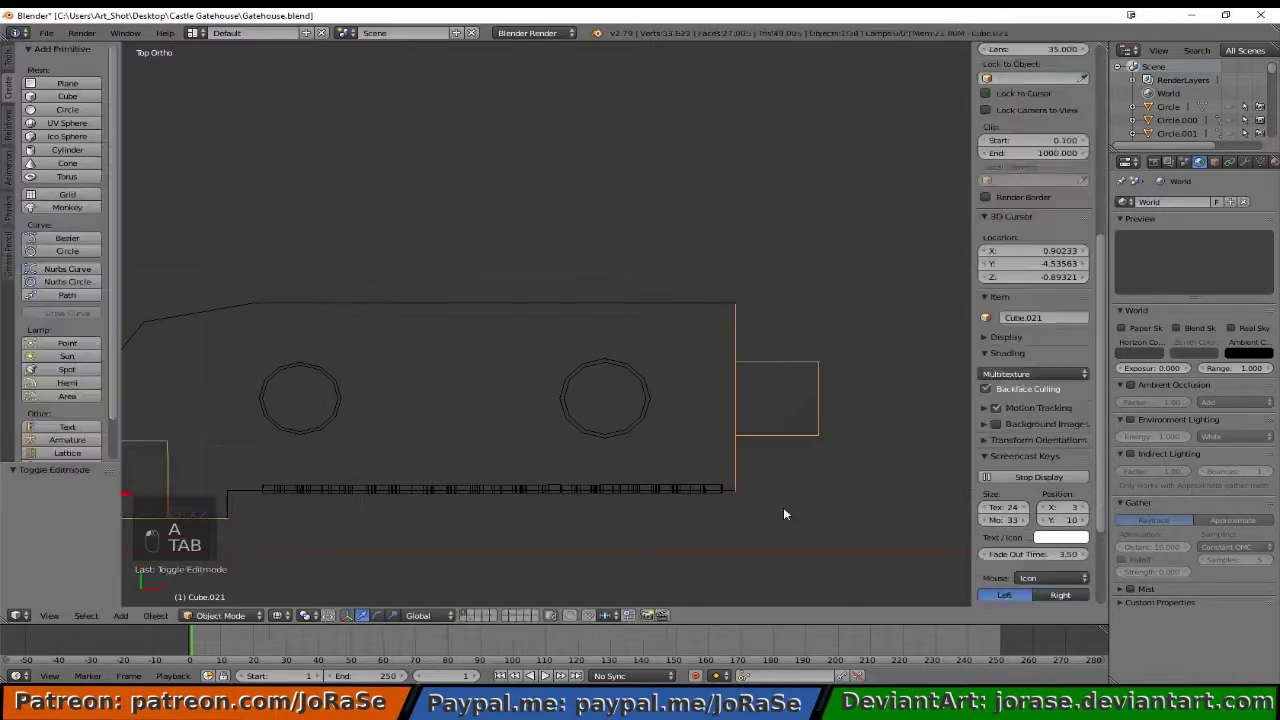
shift+right_click(587, 433)
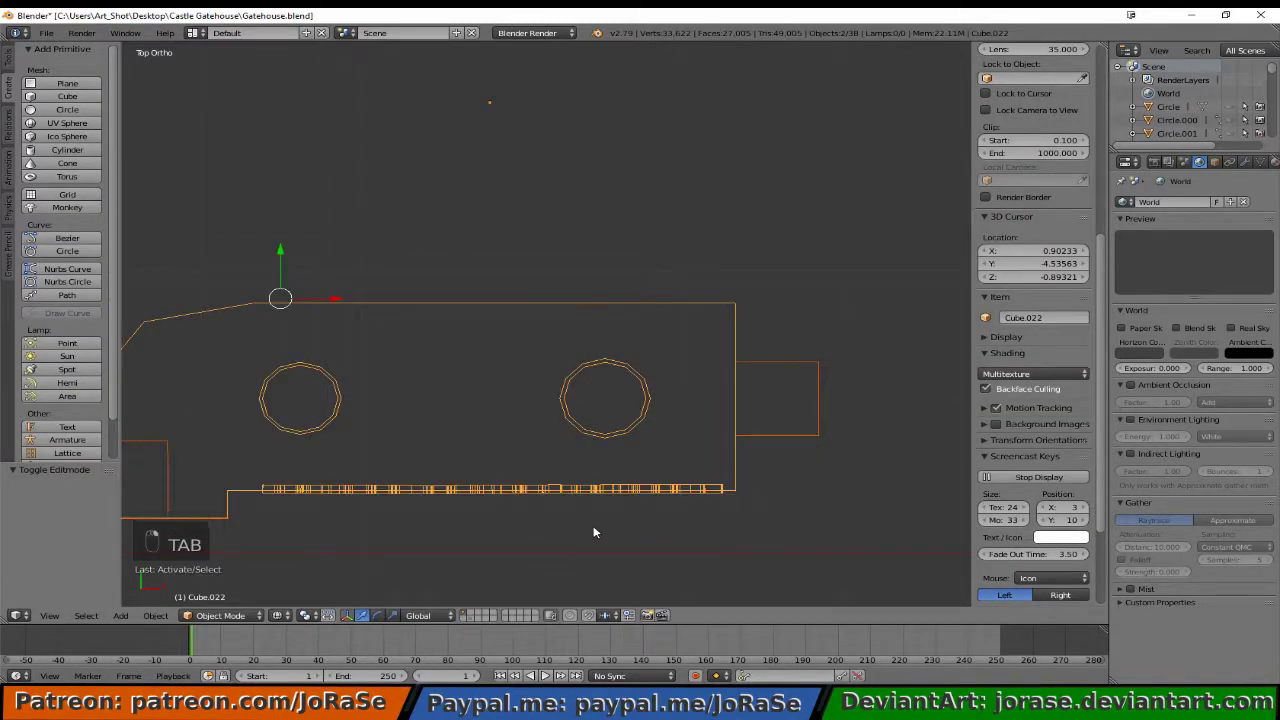
scroll(600, 511, down, 3)
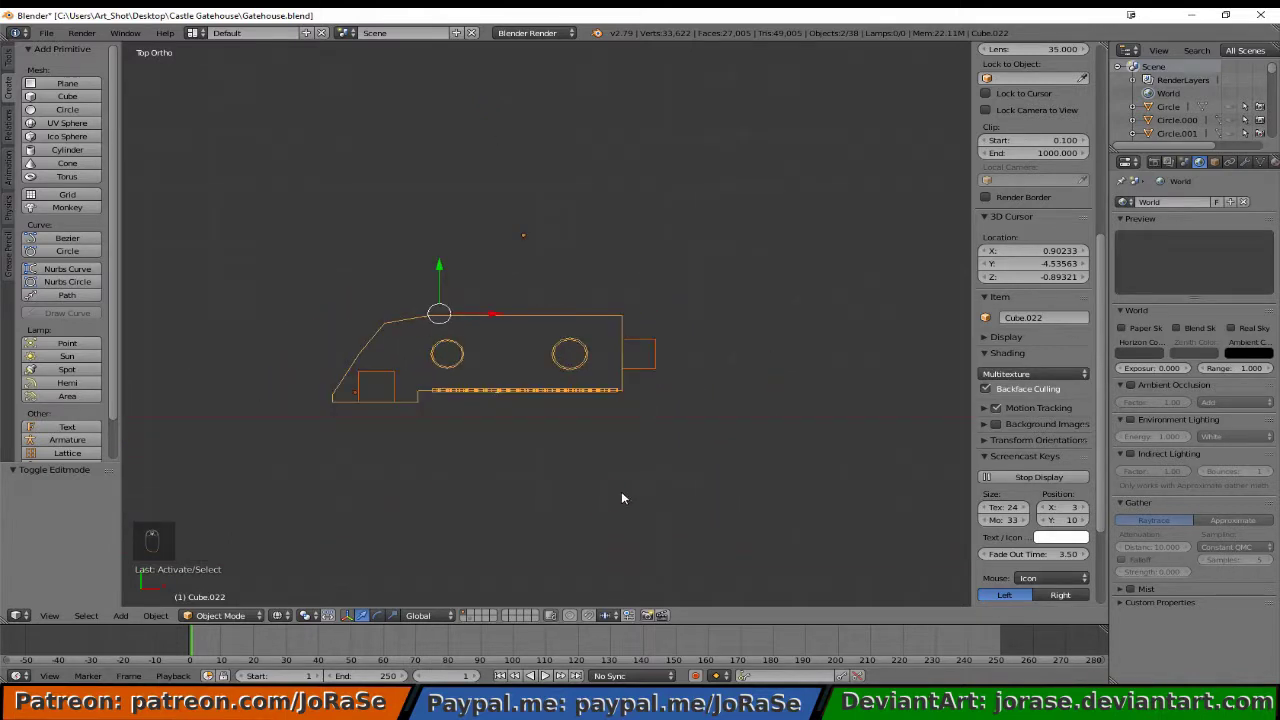
middle_drag(621, 490, 590, 442)
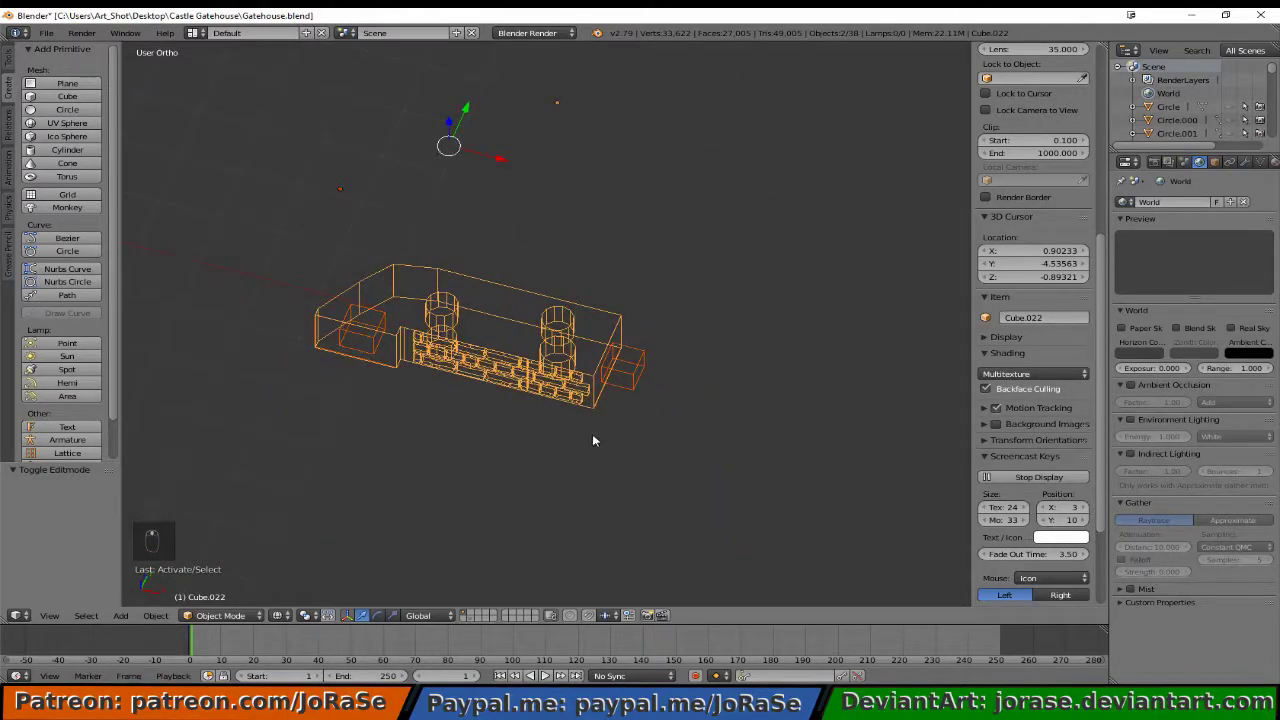
key(ctrl+j)
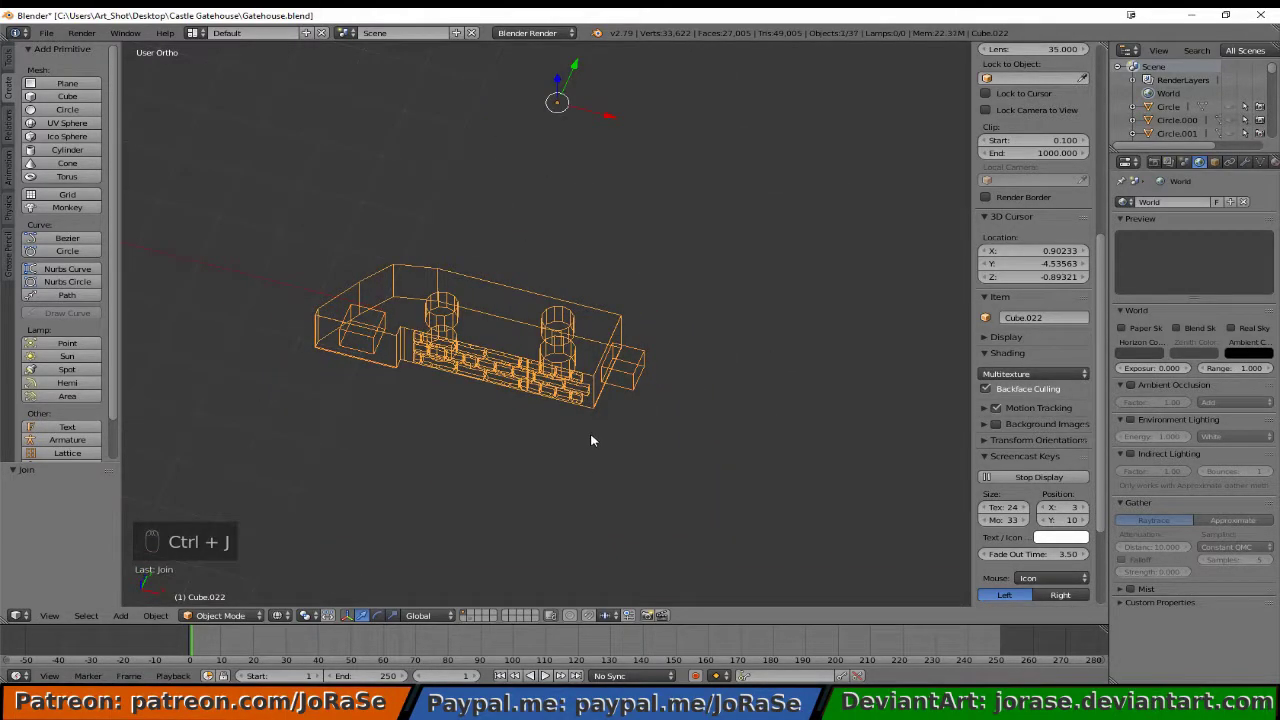
key(z)
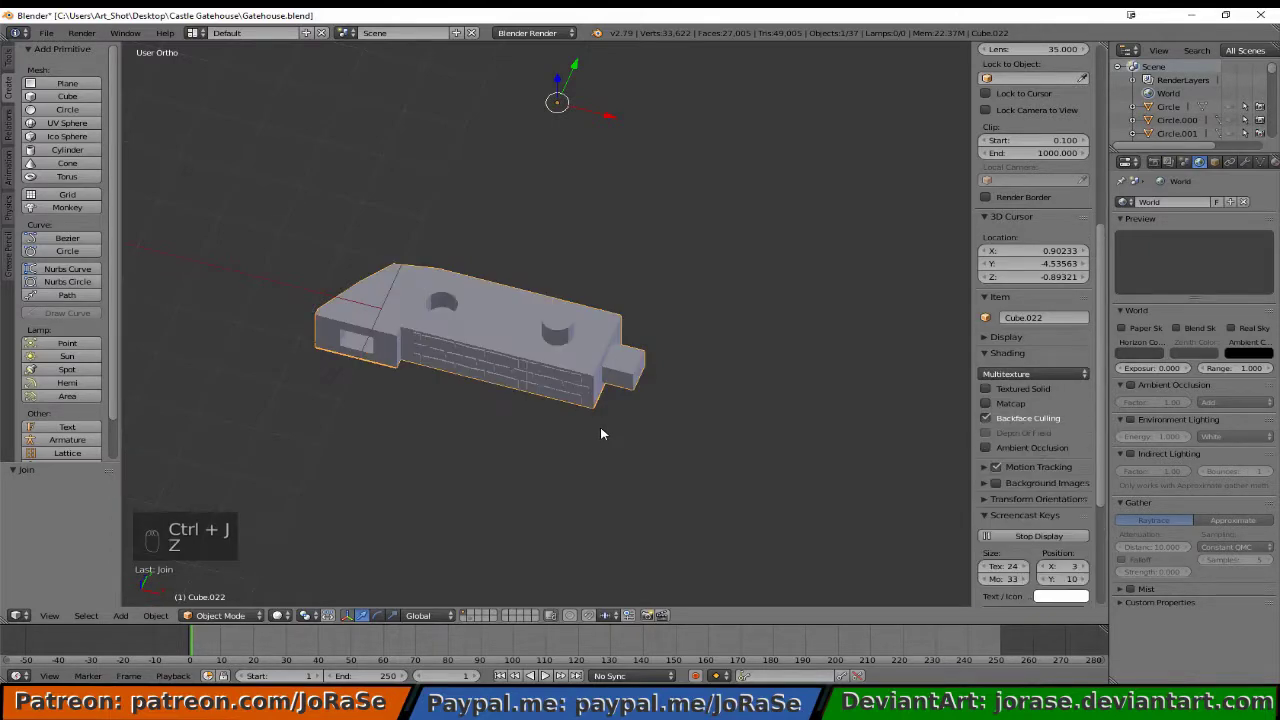
- In wireframe mesh editing, select the overlapping vertices at all four outer corners of the wall block's peg end
key(Tab)
key(z)
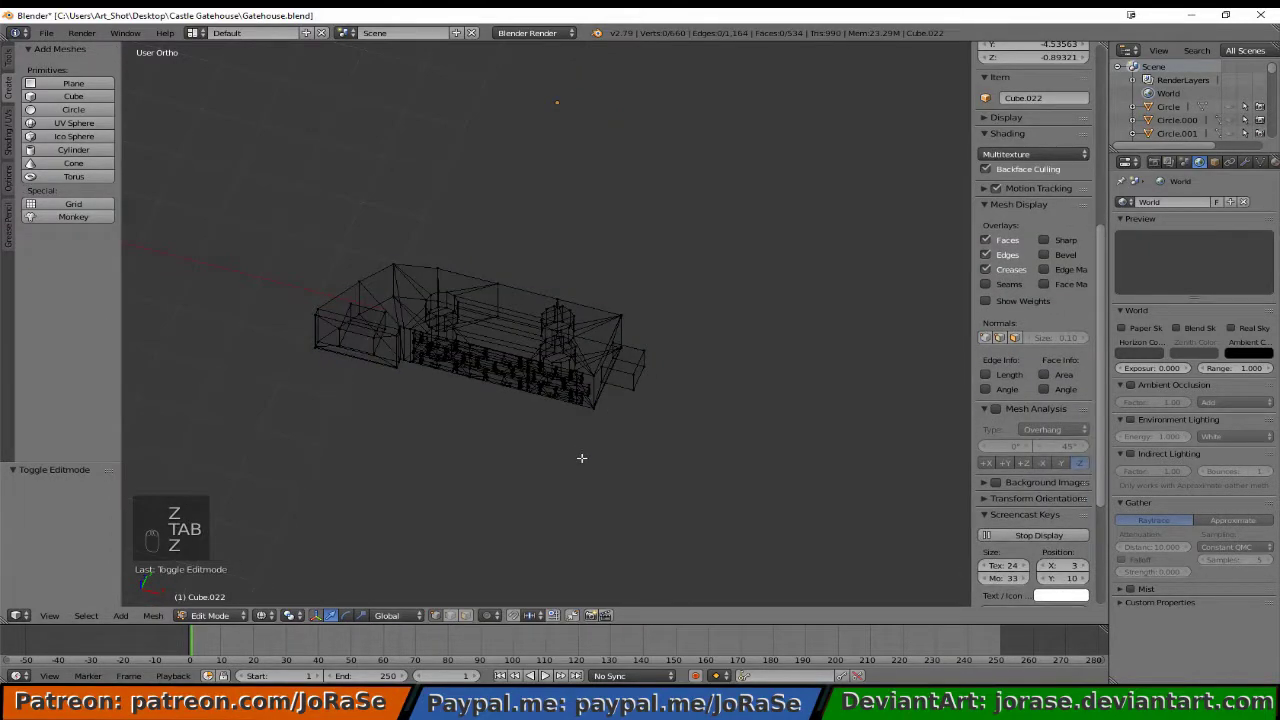
scroll(582, 460, up, 3)
key(a)
key(a)
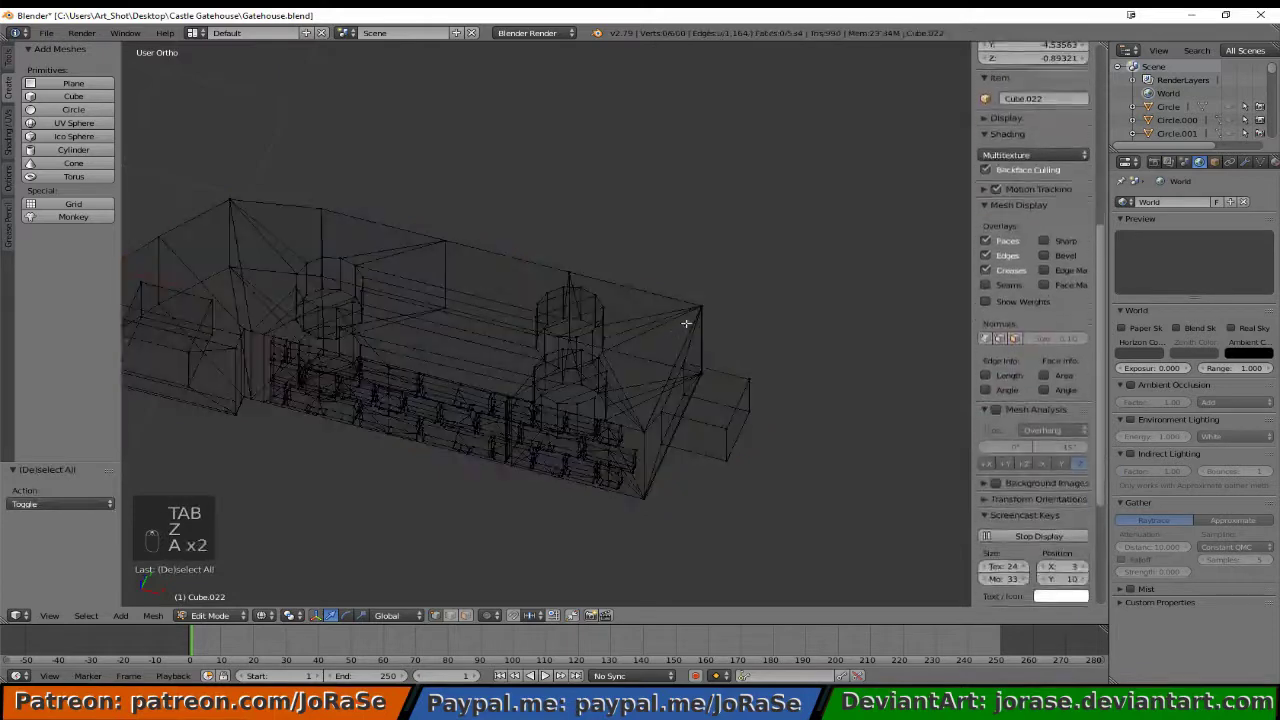
key(b)
drag(695, 292, 722, 313)
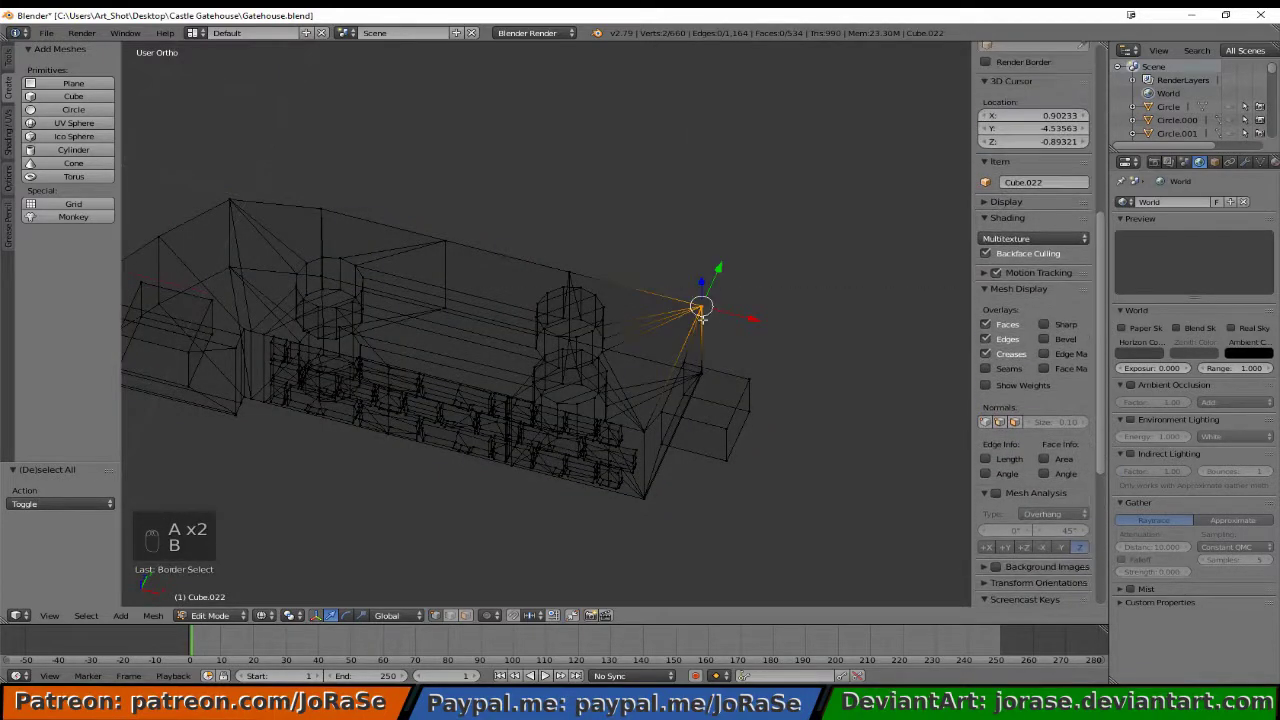
key(b)
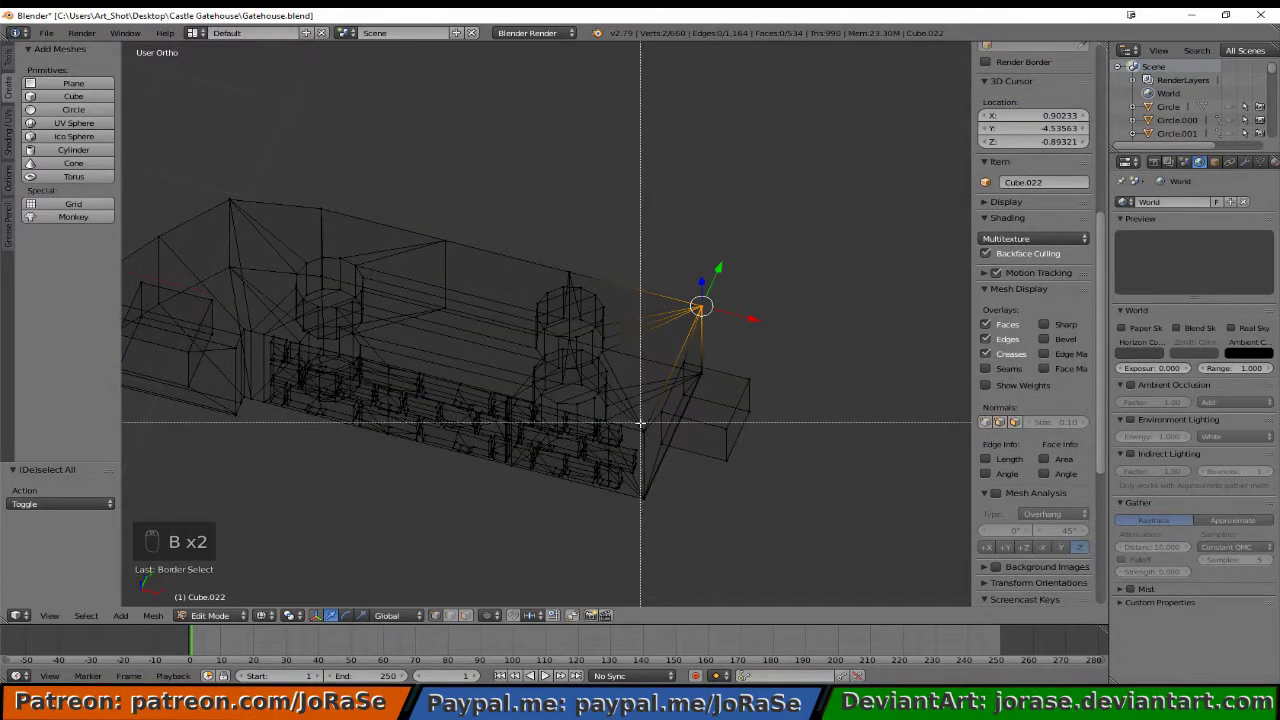
drag(636, 423, 655, 440)
key(b)
drag(642, 483, 663, 514)
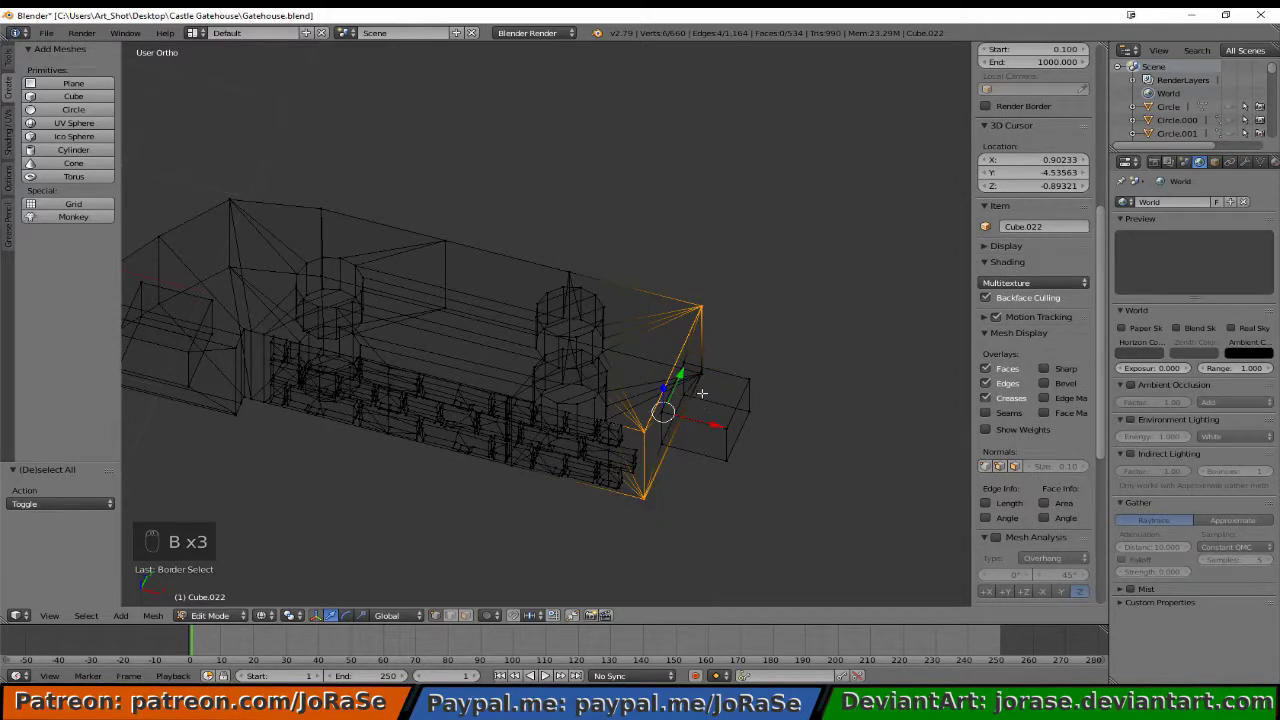
key(b)
drag(702, 354, 712, 386)
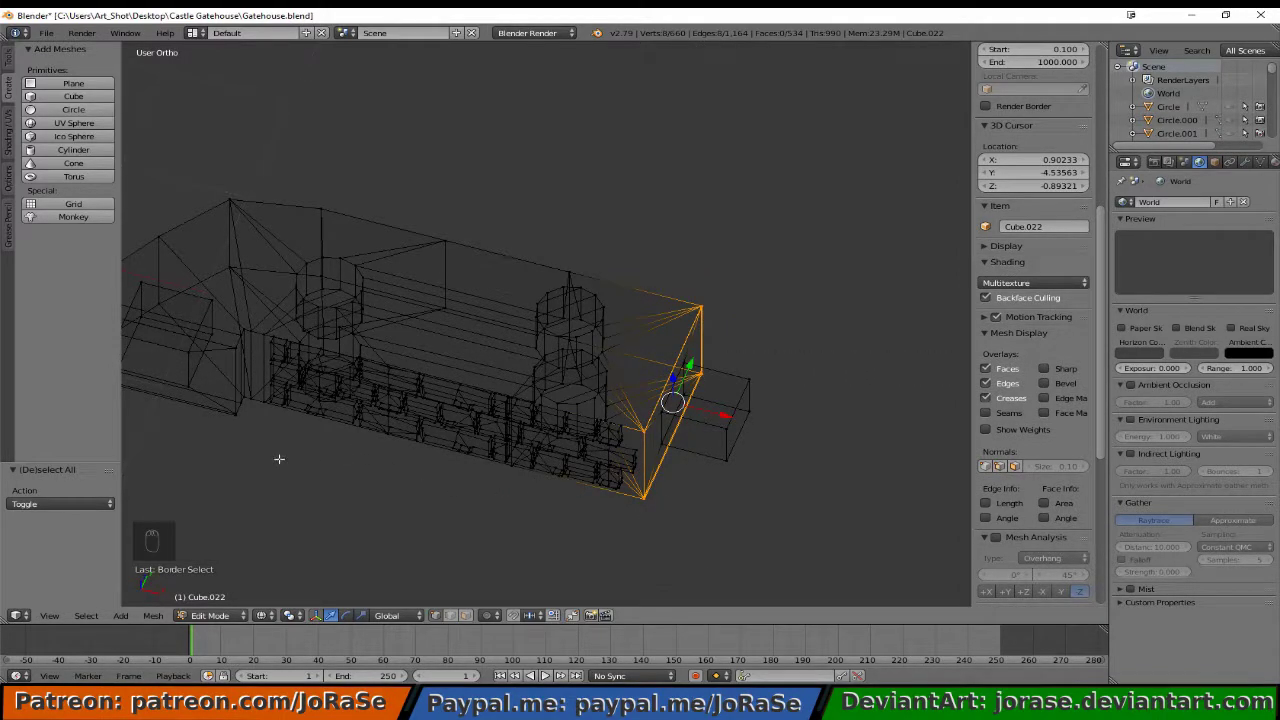
- Add the overlapping outer corner vertices of the socket end to the selection
middle_drag(277, 457, 232, 428)
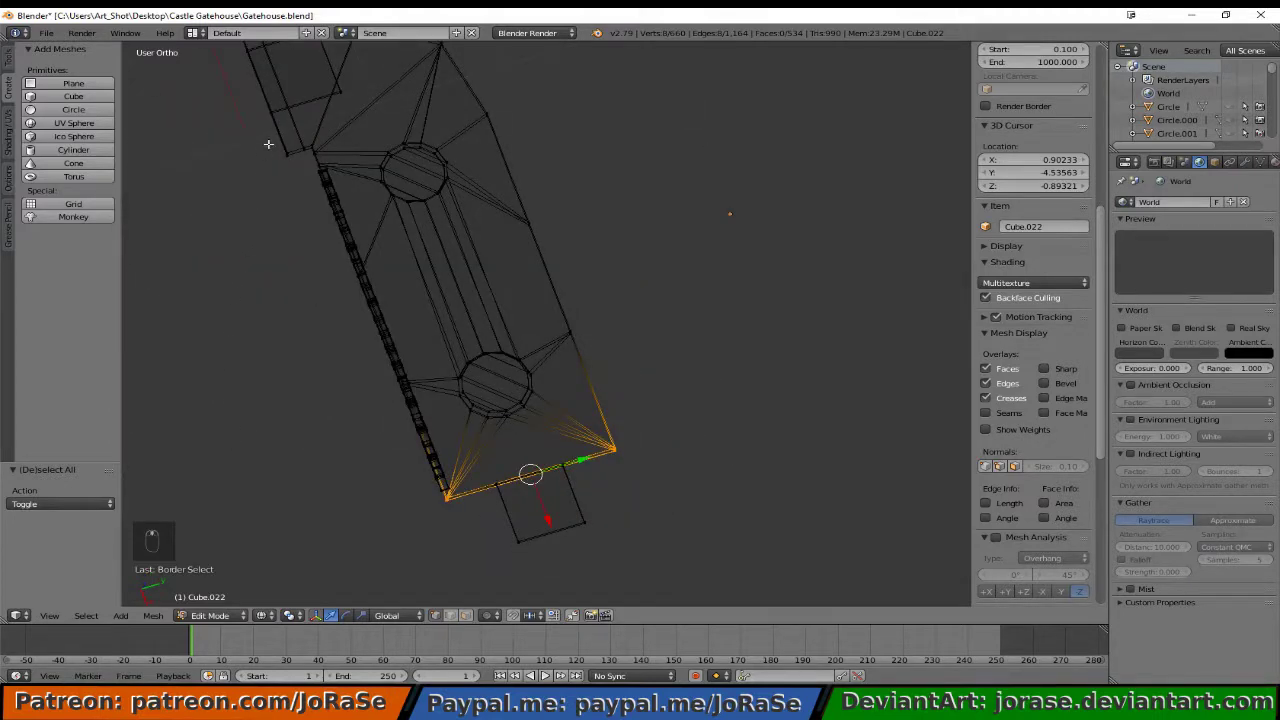
key(b)
drag(268, 144, 297, 200)
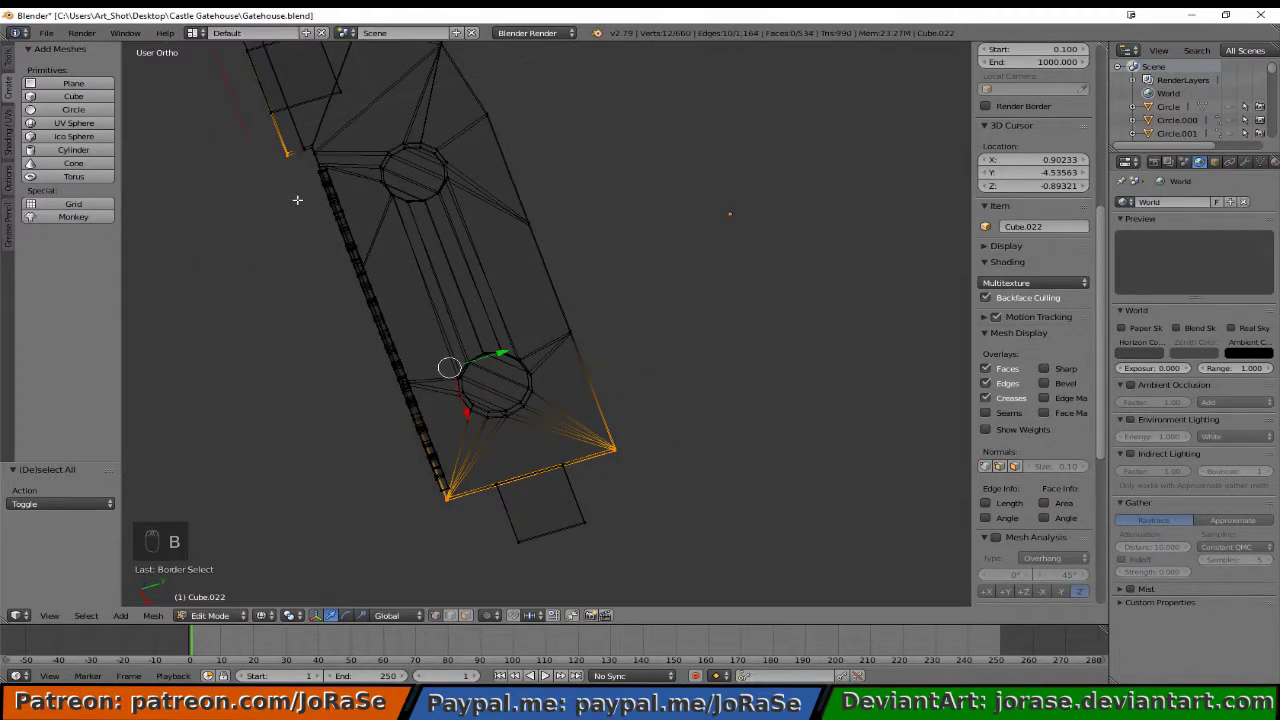
shift+middle_drag(296, 192, 391, 304)
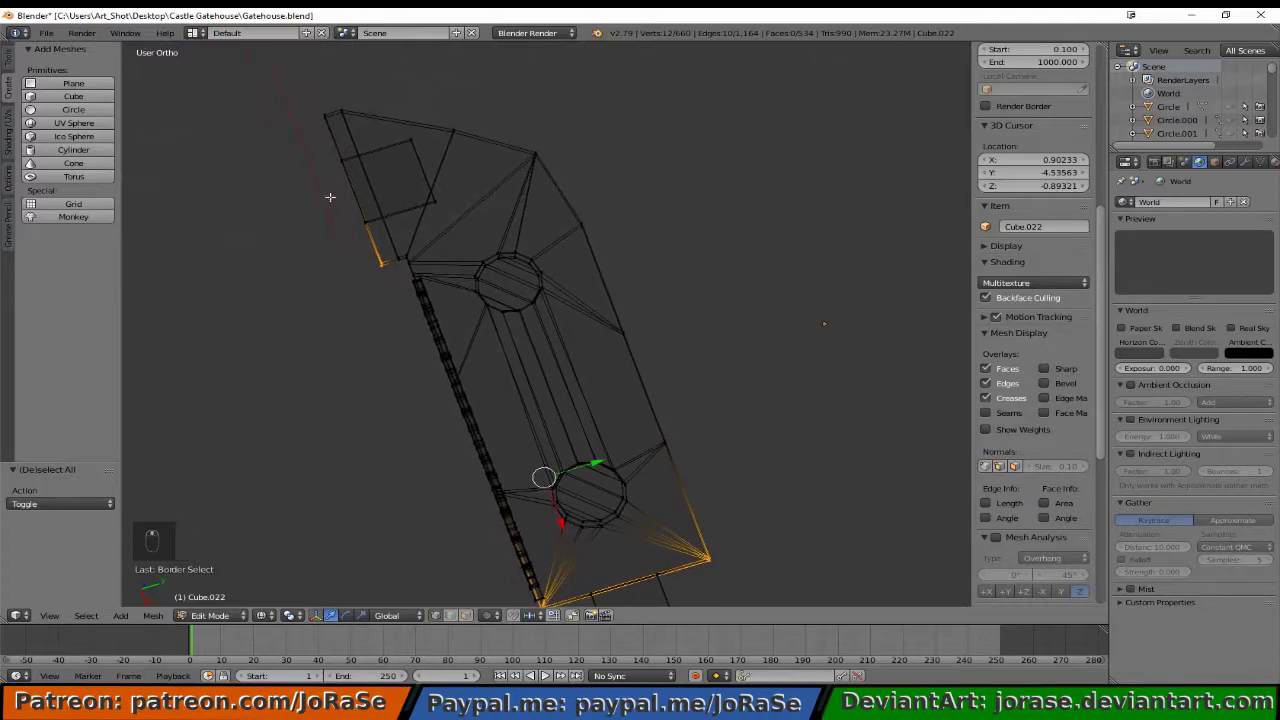
key(b)
drag(319, 104, 340, 158)
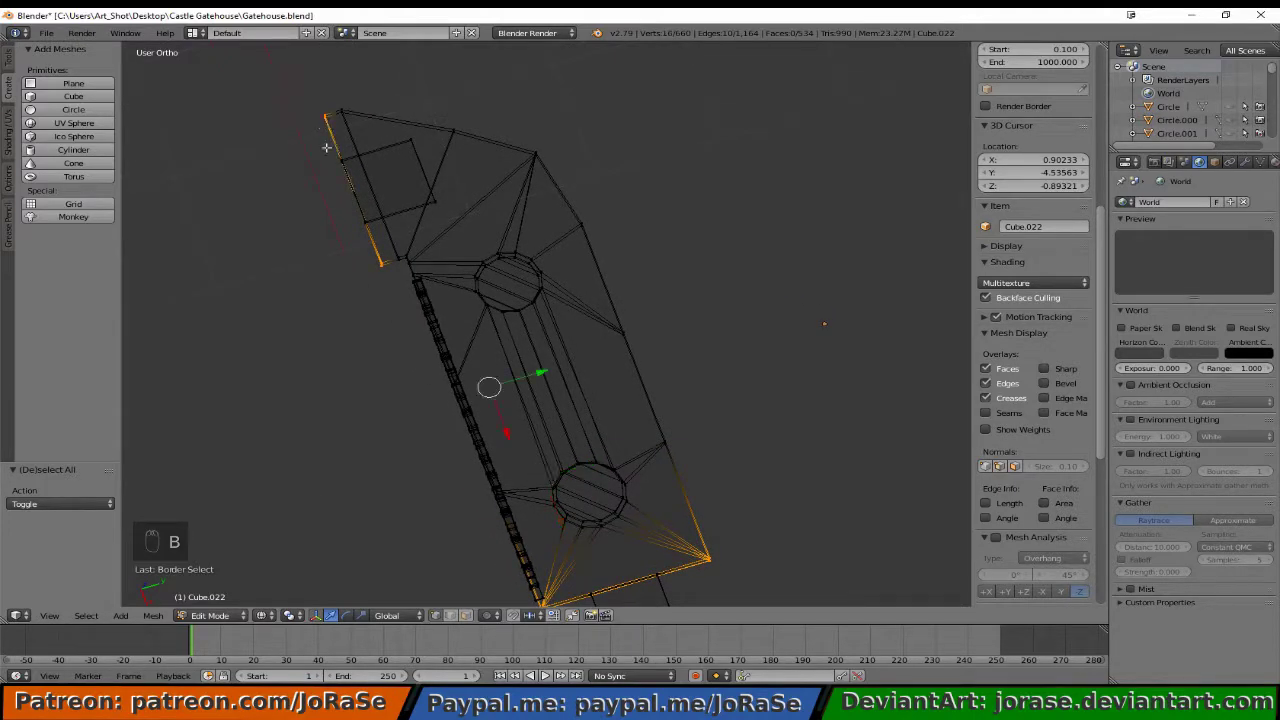
- Invert the selection and hide everything except the outer corner vertices of both ends
middle_drag(300, 290, 315, 173)
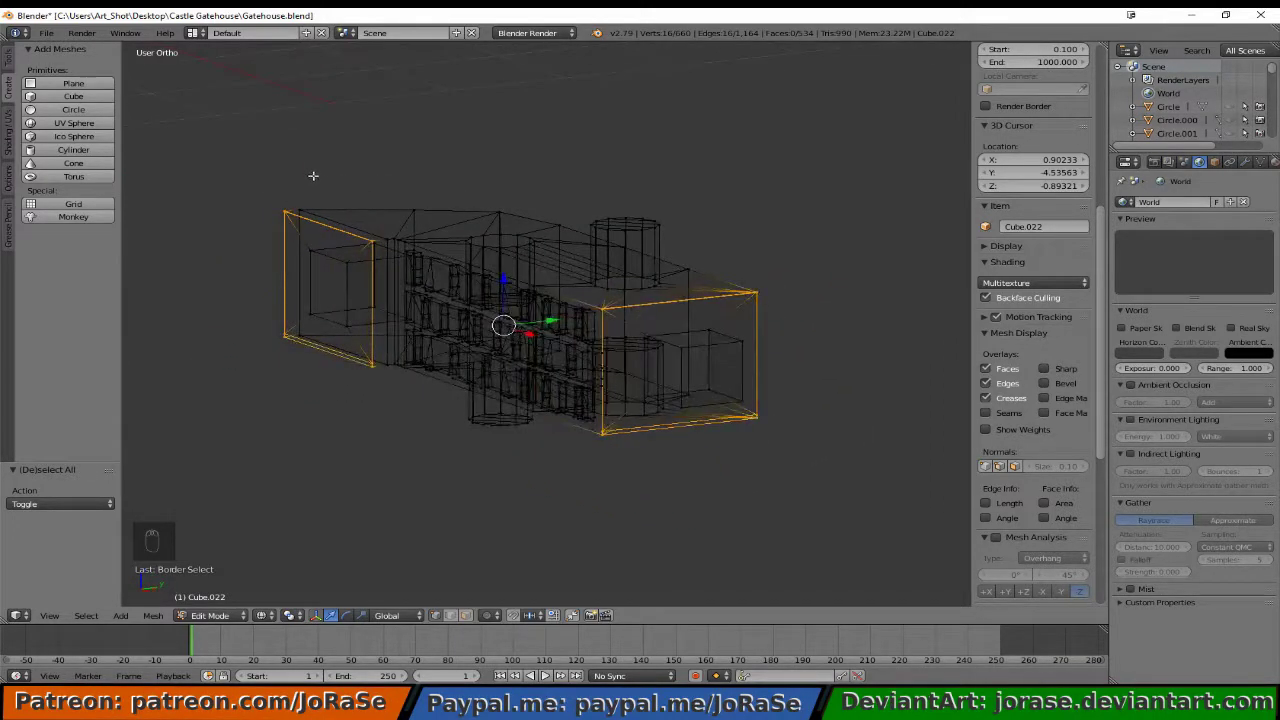
key(z)
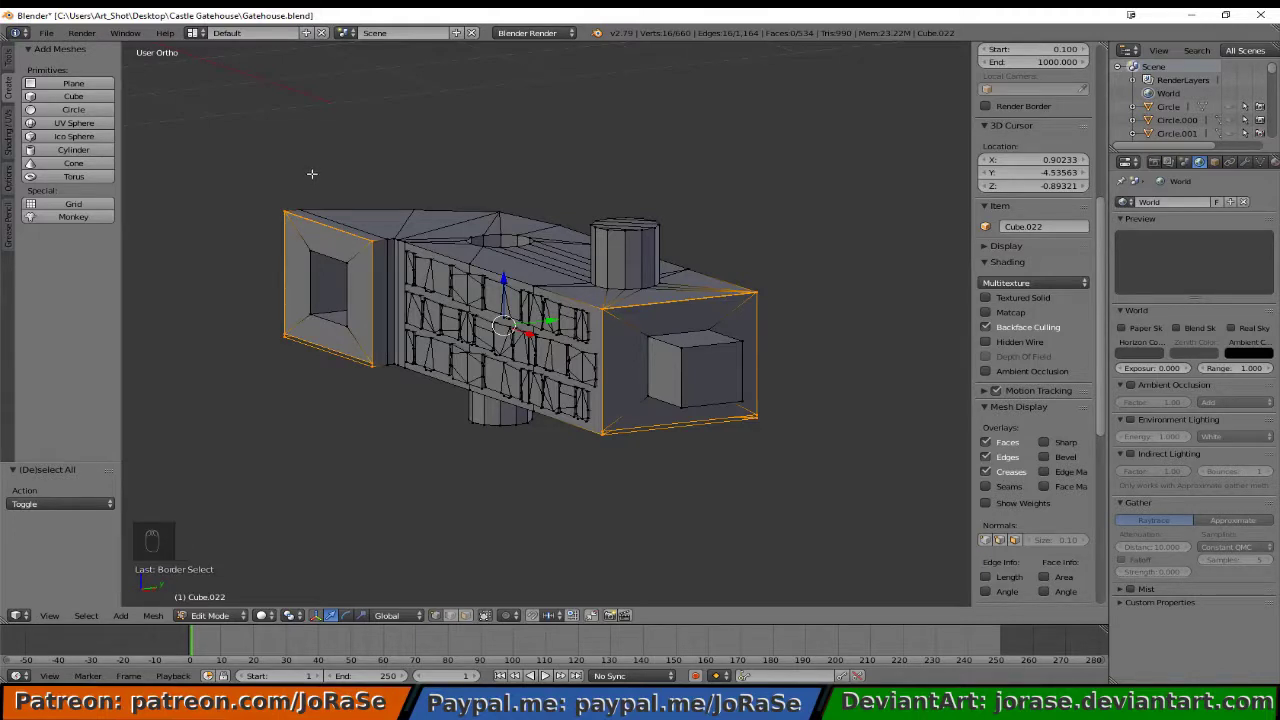
key(ctrl+i)
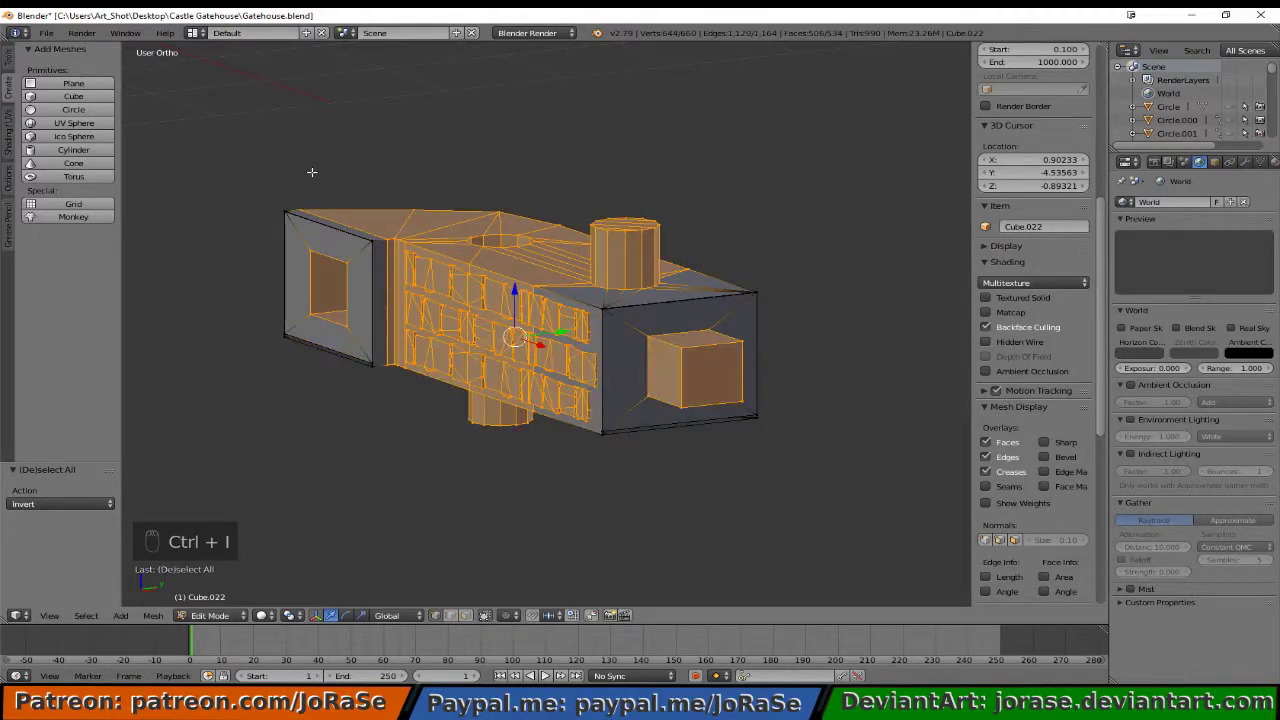
key(h)
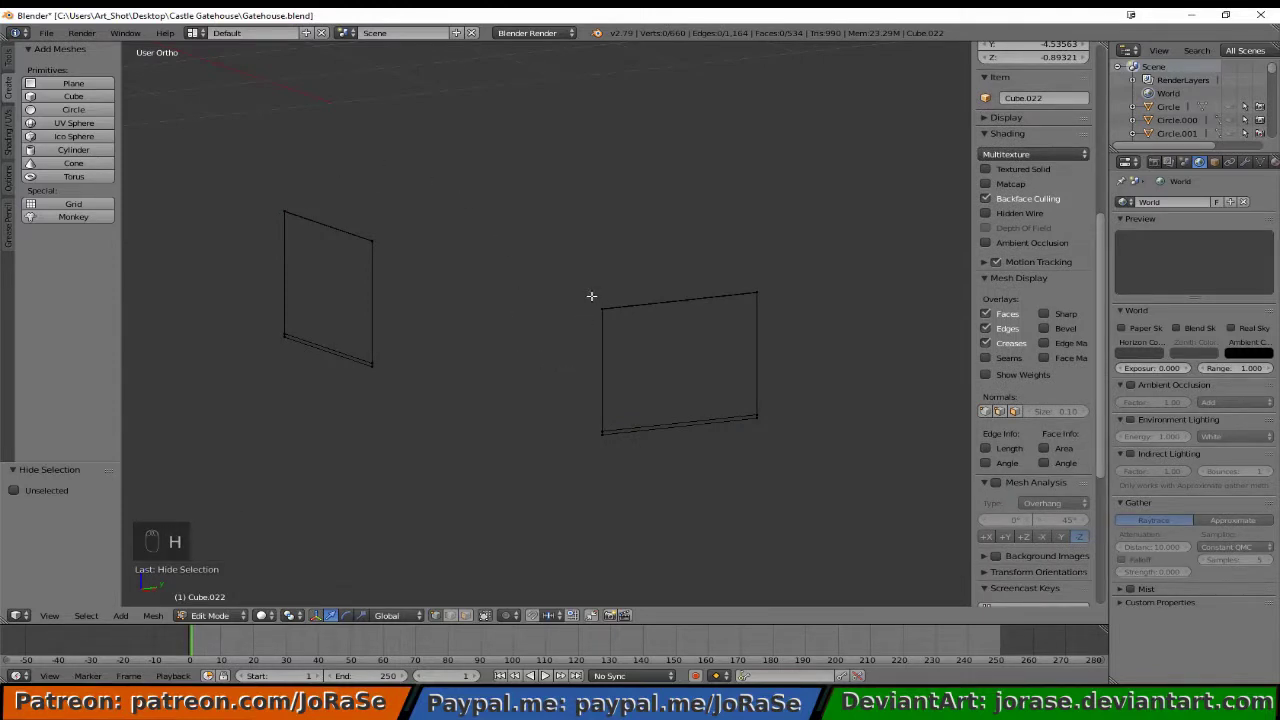
- Select both overlapping vertices at the peg end's upper corner on the brick side in wireframe and merge them at center
key(b)
drag(591, 297, 634, 347)
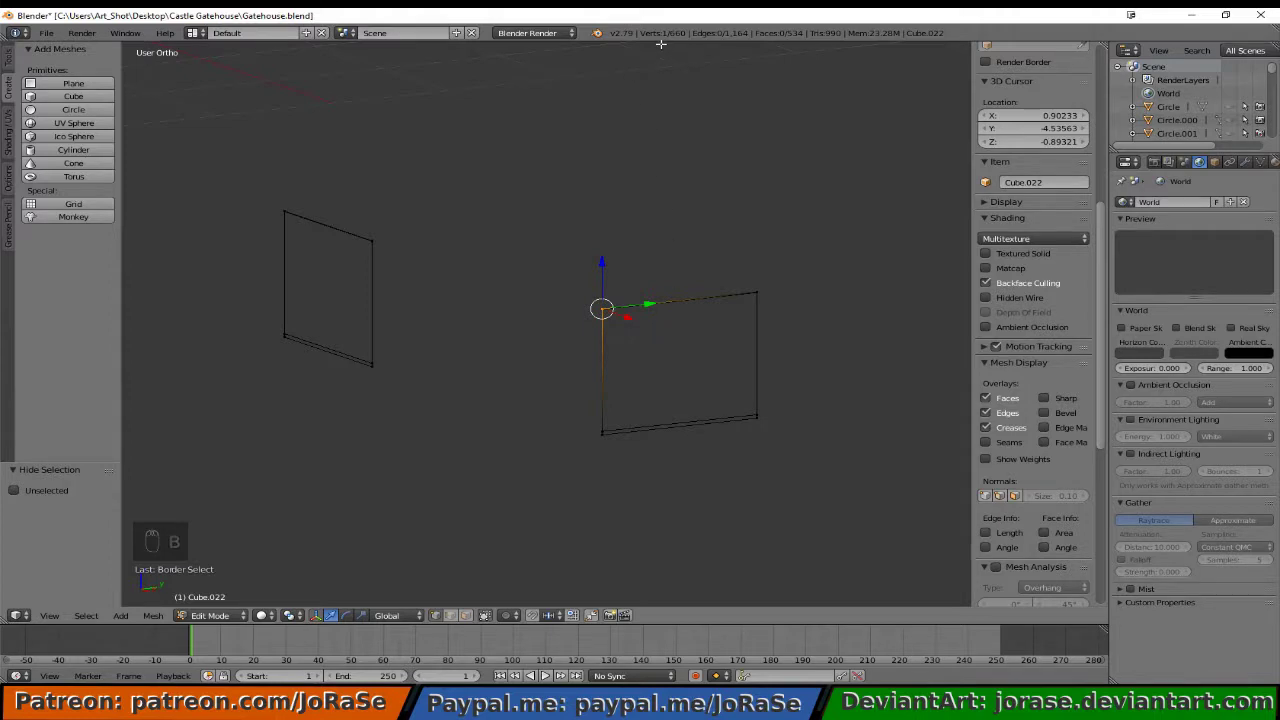
key(z)
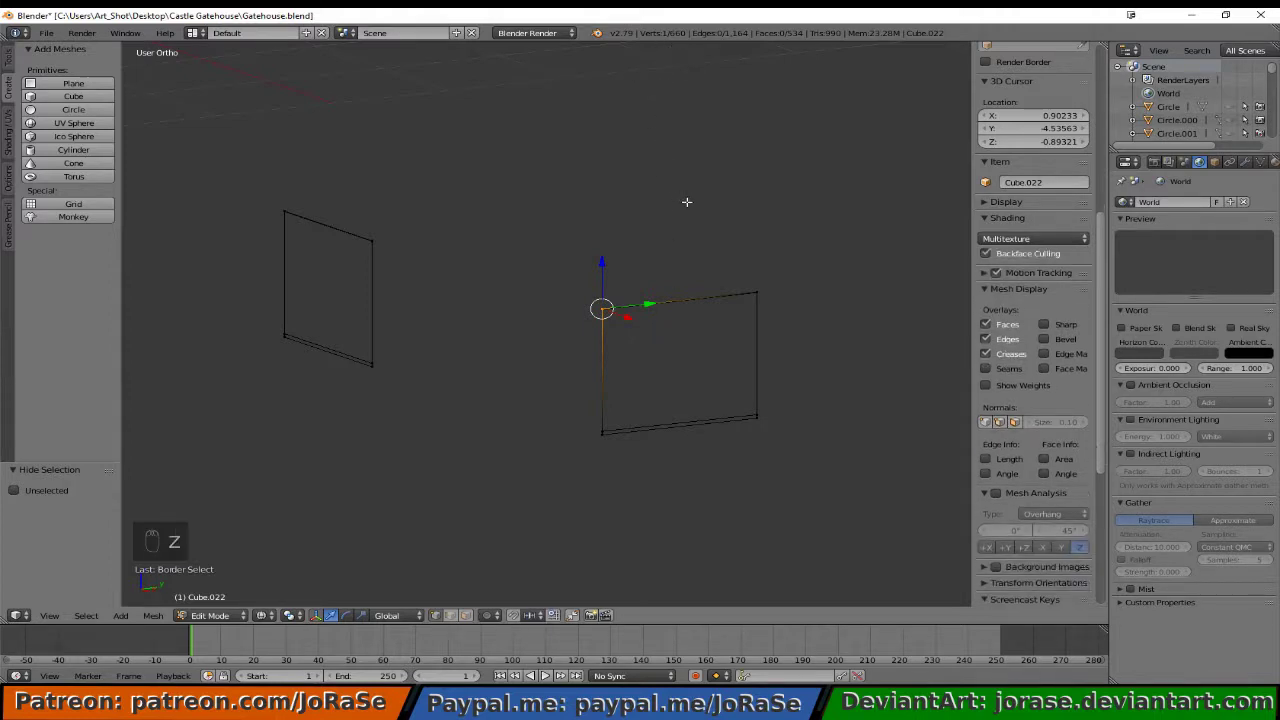
key(b)
drag(571, 262, 641, 352)
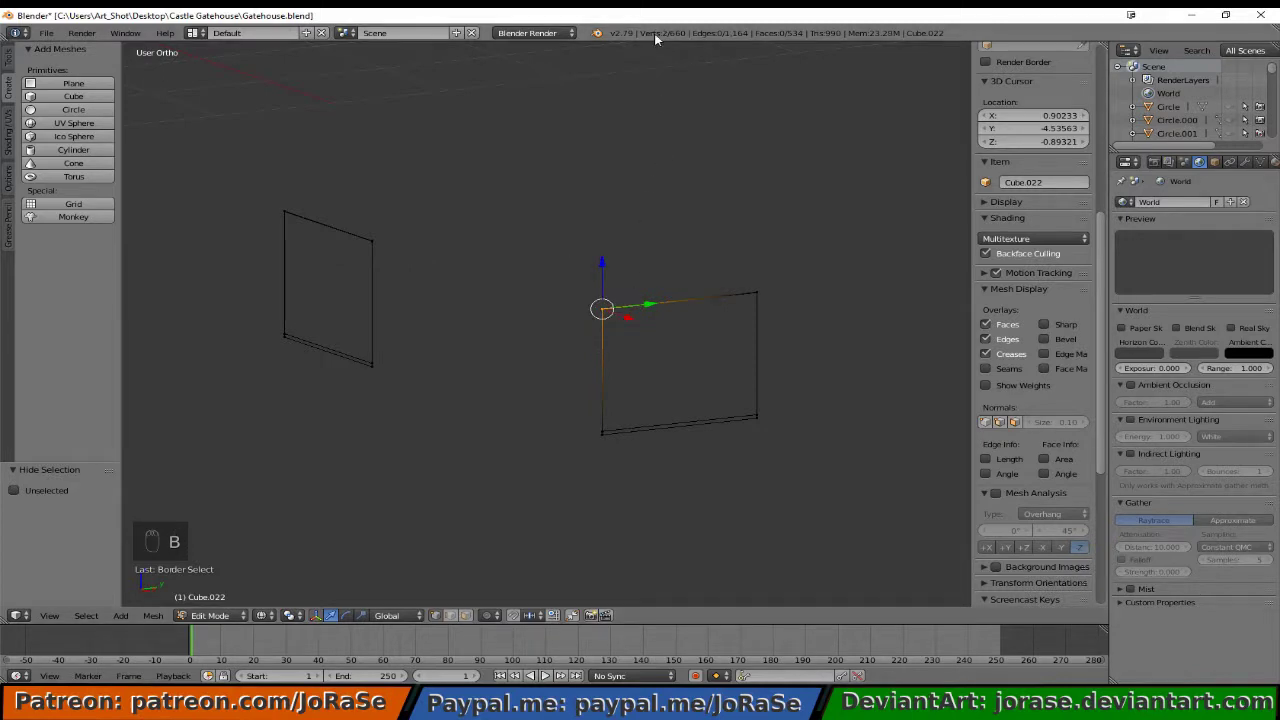
key(ctrl+m)
right_click(698, 107)
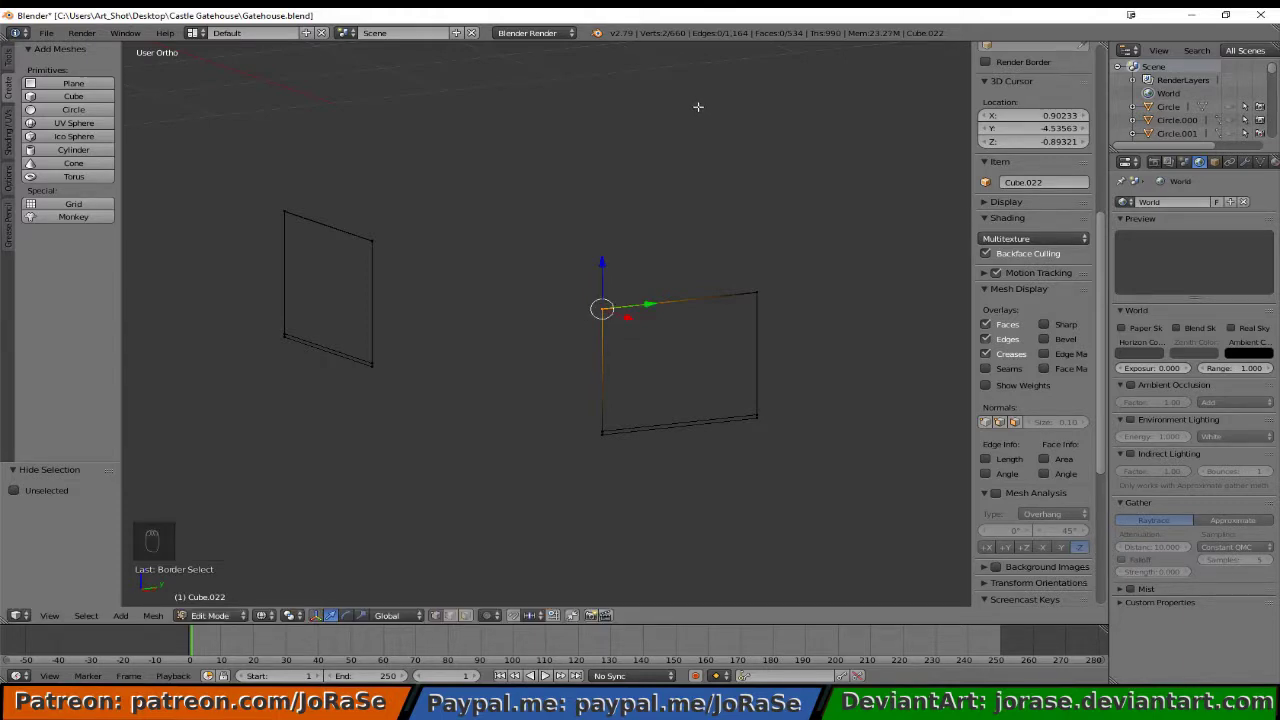
key(alt+m)
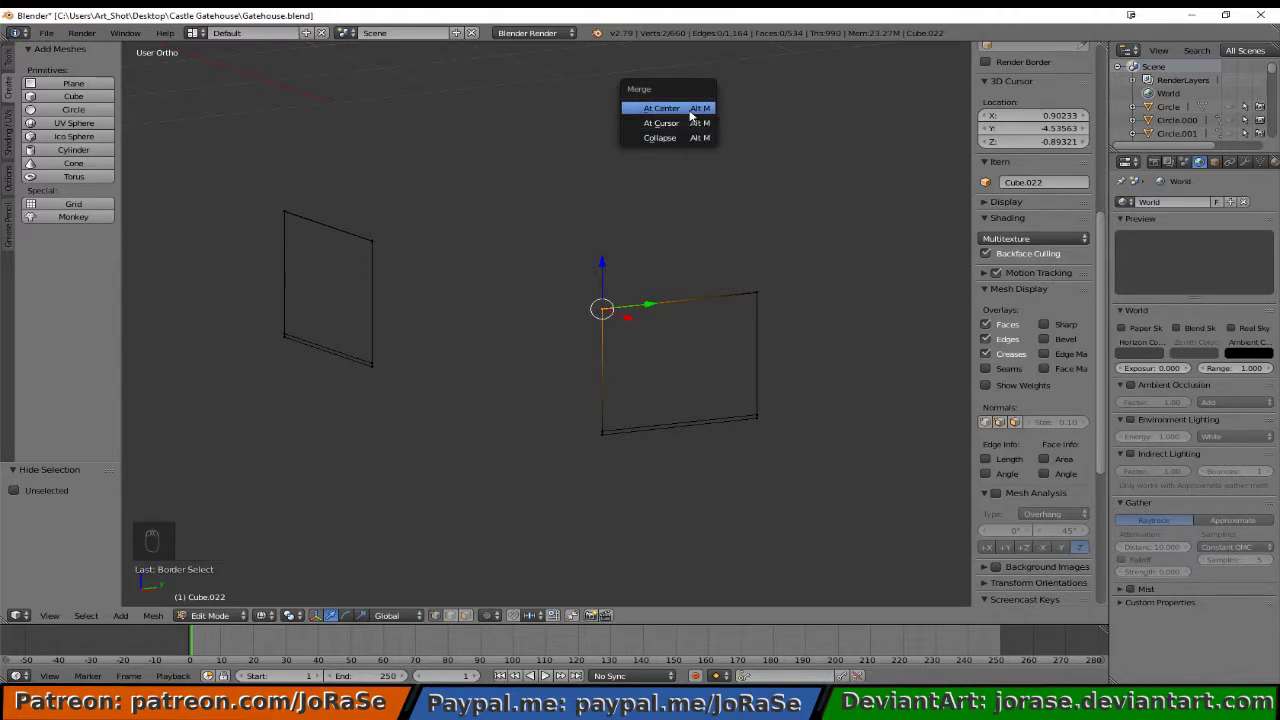
click(689, 110)
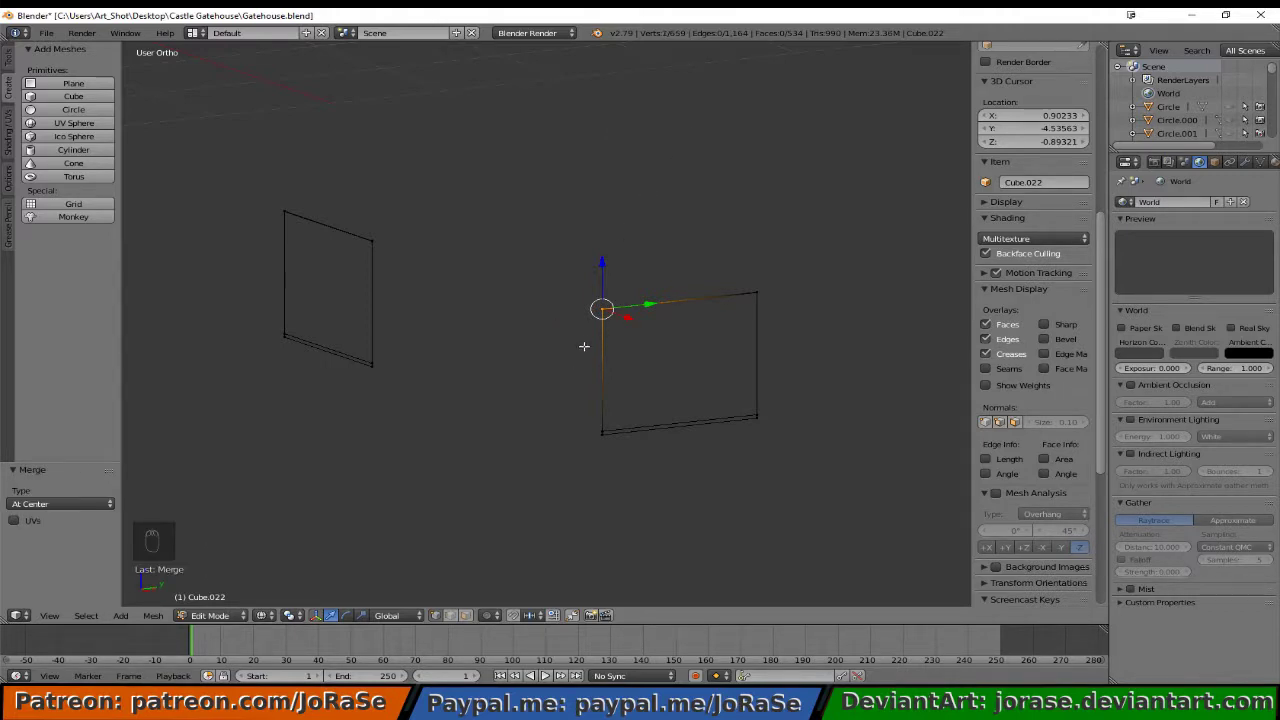
- Select the overlapping vertices at the peg end's upper corner away from the brick side and merge them at center
key(a)
key(b)
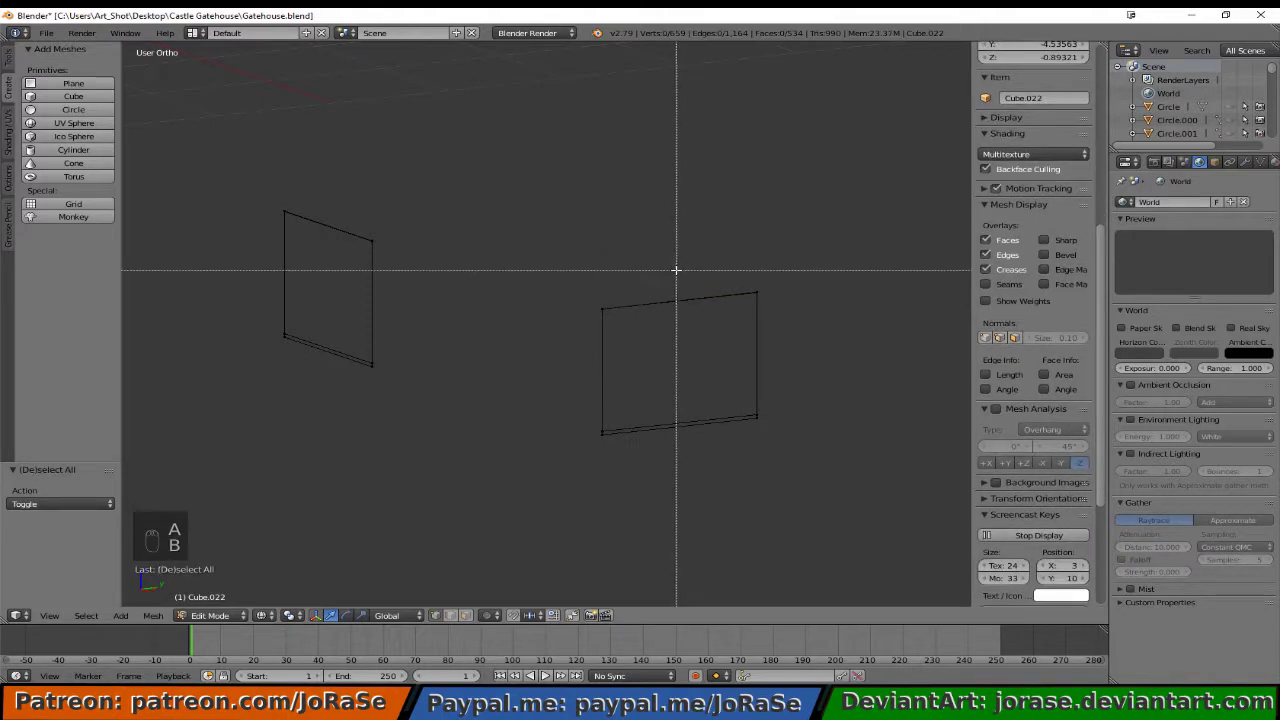
drag(674, 271, 790, 312)
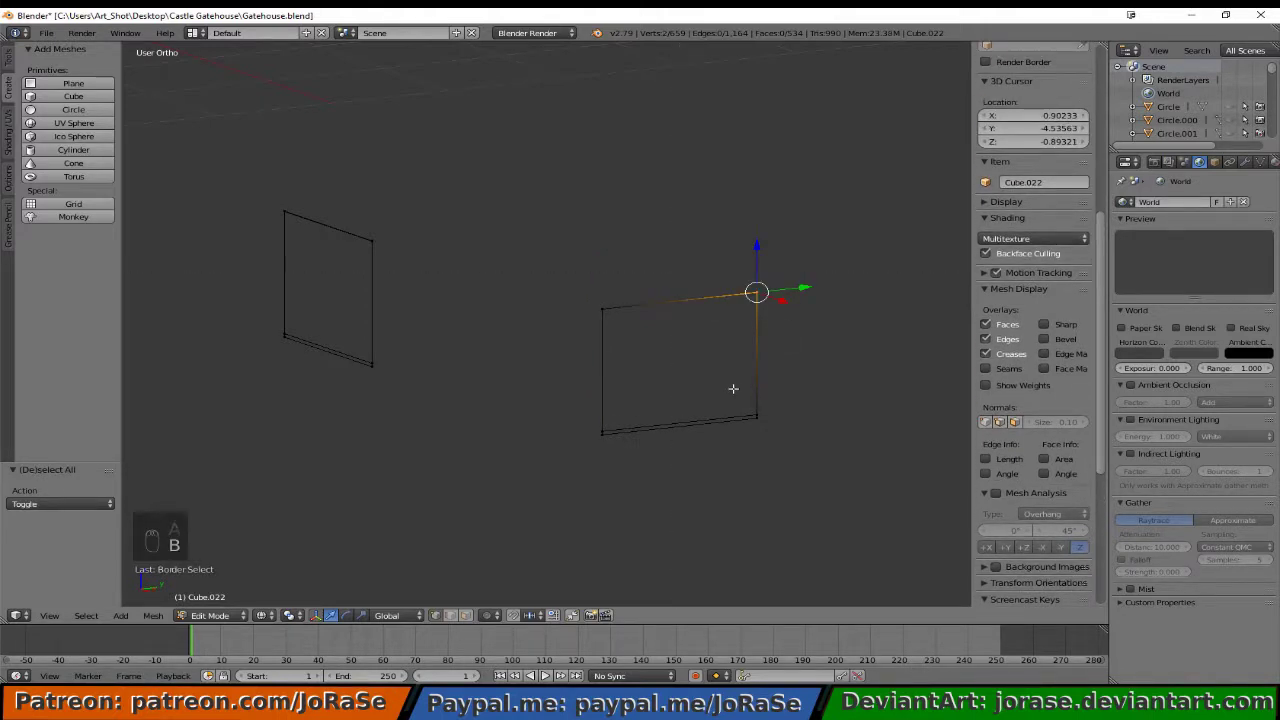
key(alt+m)
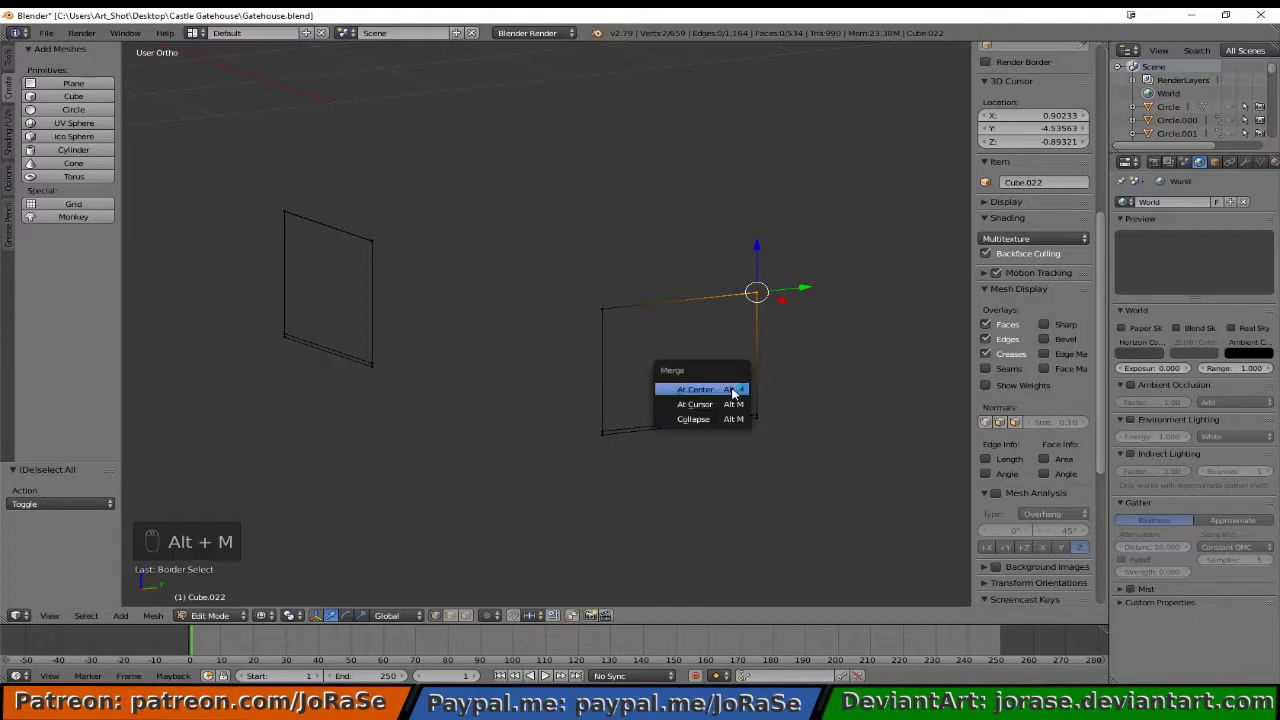
click(731, 389)
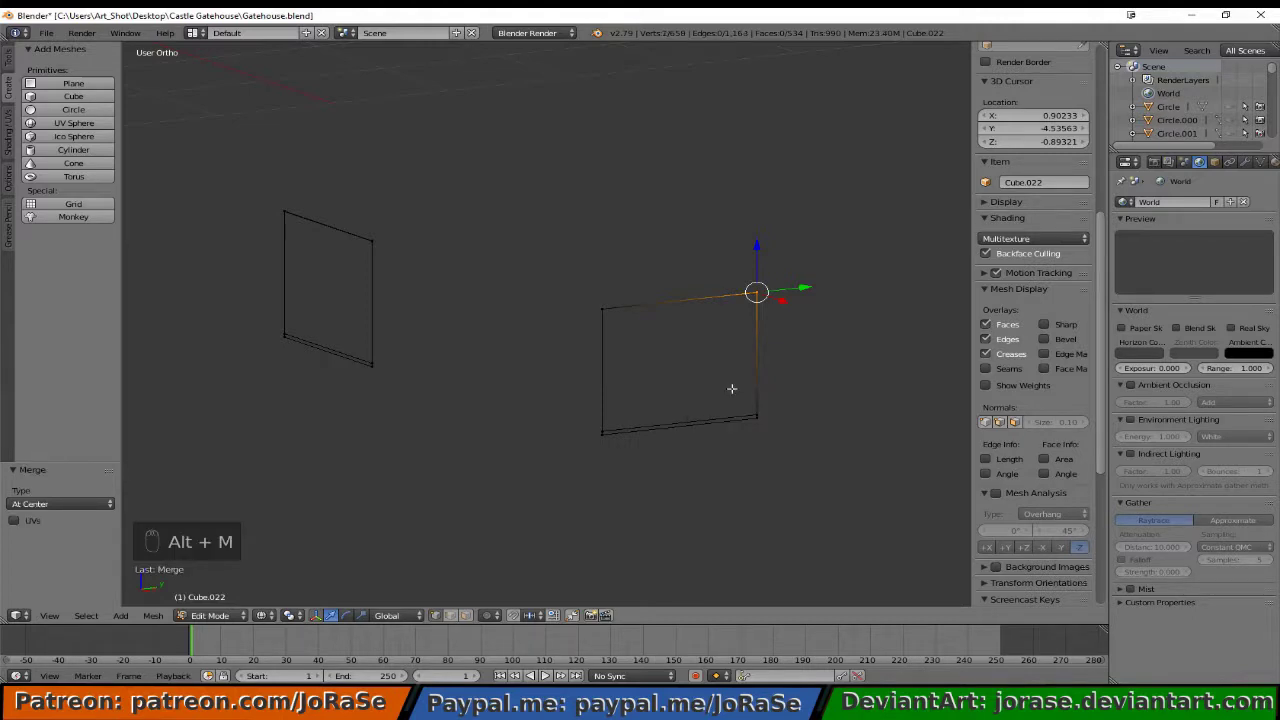
- Select the slightly higher vertex at each lower corner of the peg end and move them down about 0.029 along Z
key(a)
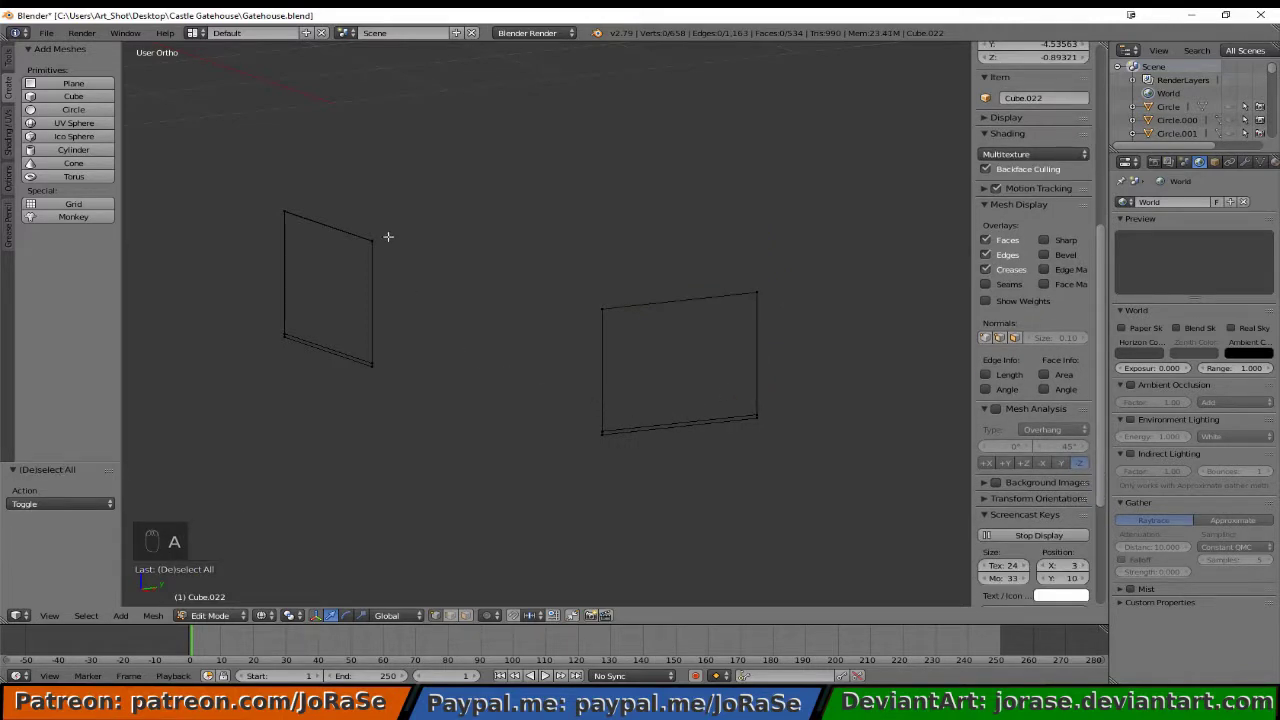
key(b)
drag(550, 386, 643, 432)
key(b)
drag(726, 388, 789, 415)
key(g)
key(z)
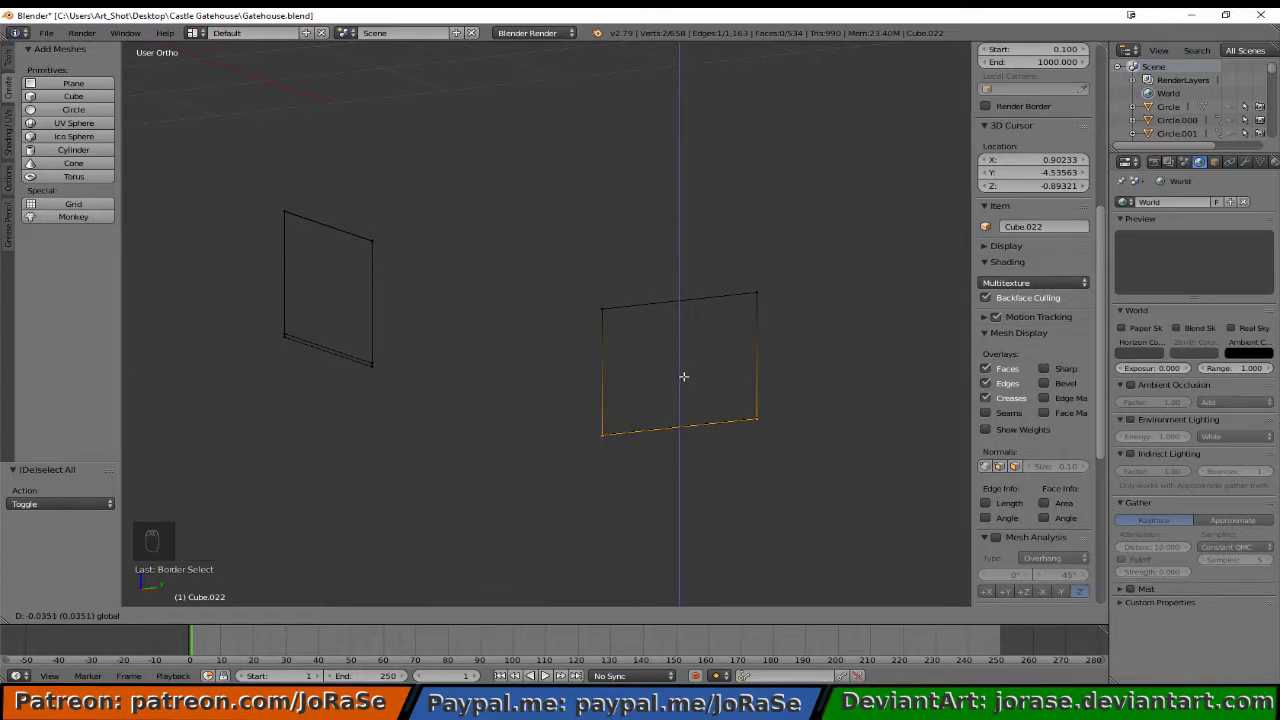
click(682, 376)
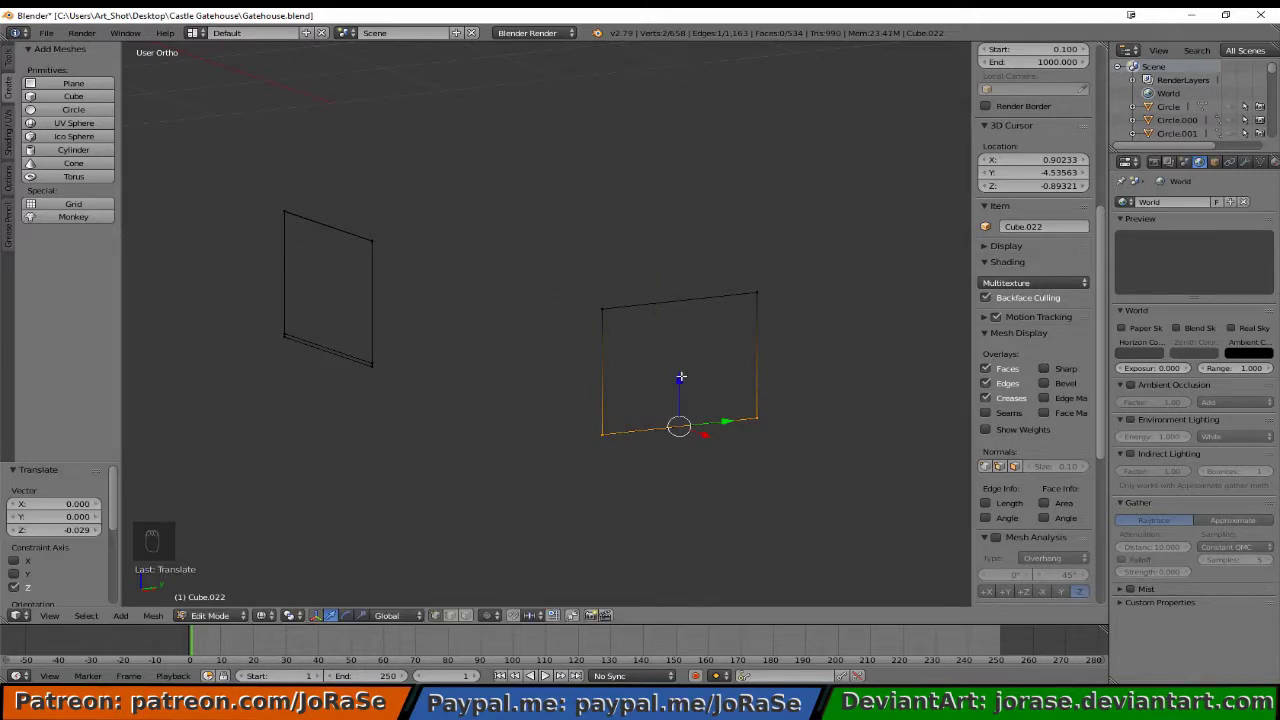
- Merge the overlapping vertices at the peg end's lower corner on the brick side at center
key(a)
key(b)
drag(571, 409, 625, 480)
key(alt+m)
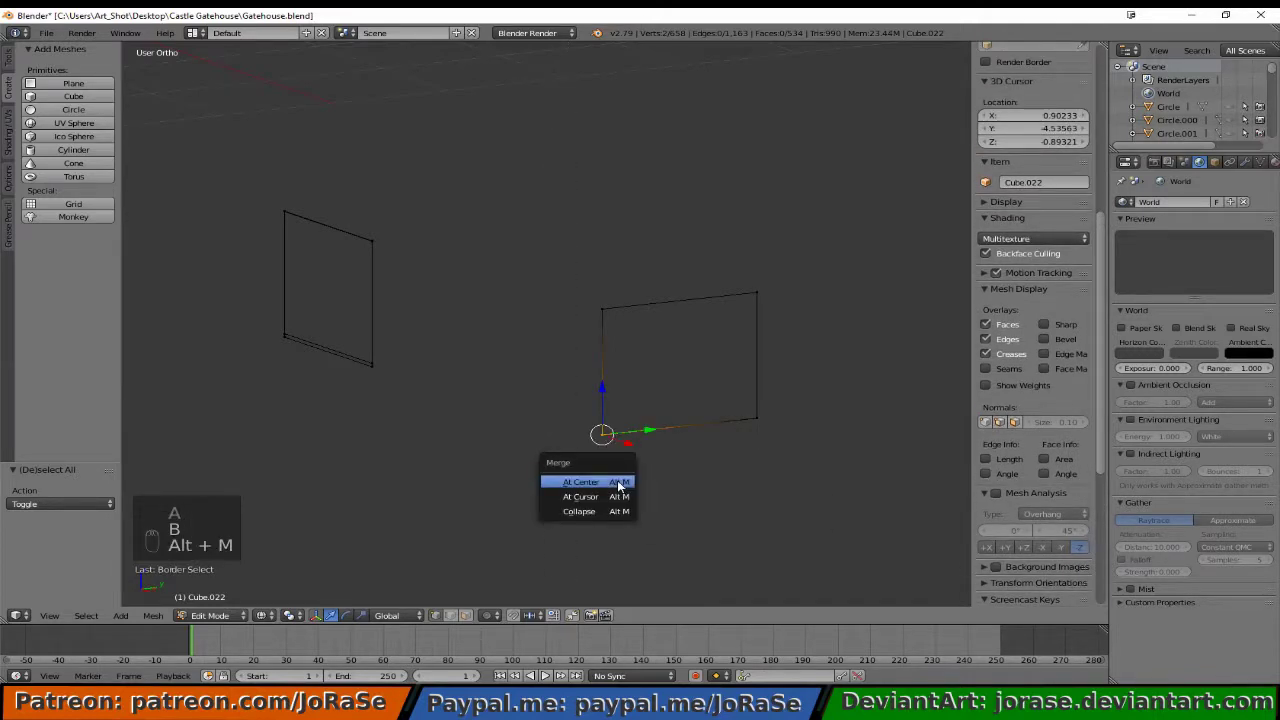
click(619, 484)
- Merge the overlapping vertices at the peg end's lower corner away from the brick side at center
key(a)
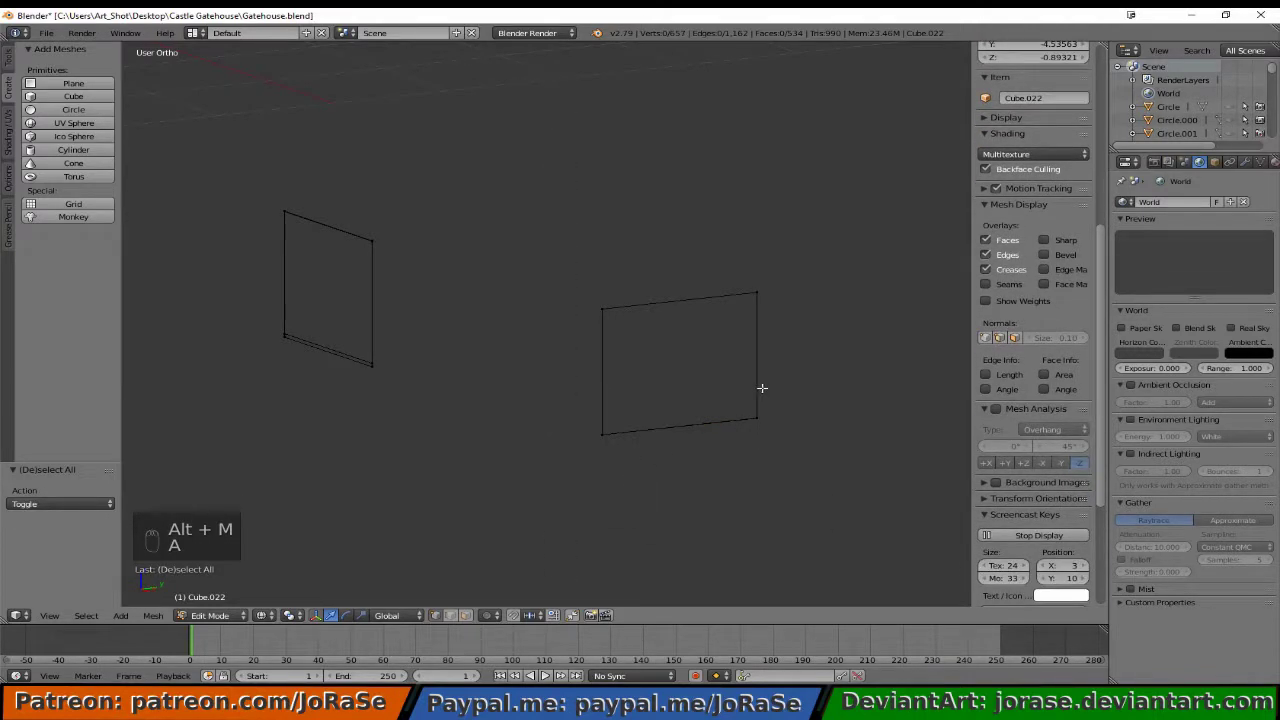
key(b)
drag(740, 403, 770, 456)
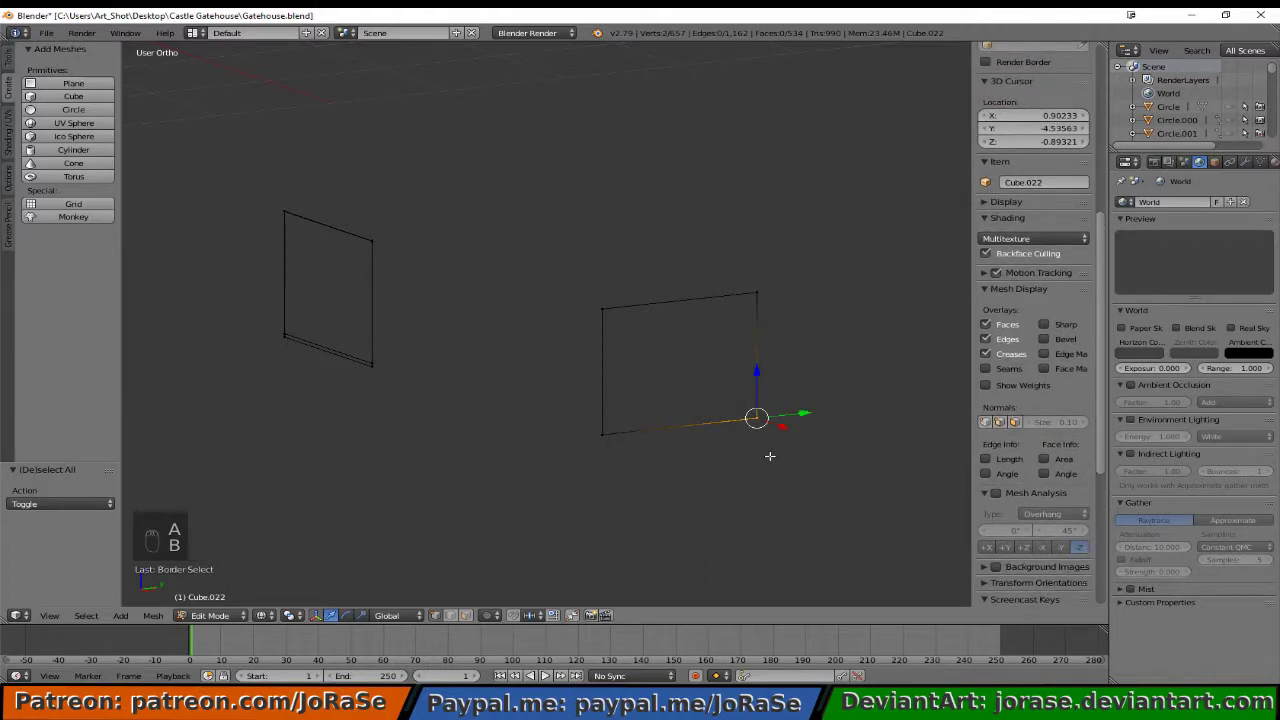
key(alt+m)
click(769, 458)
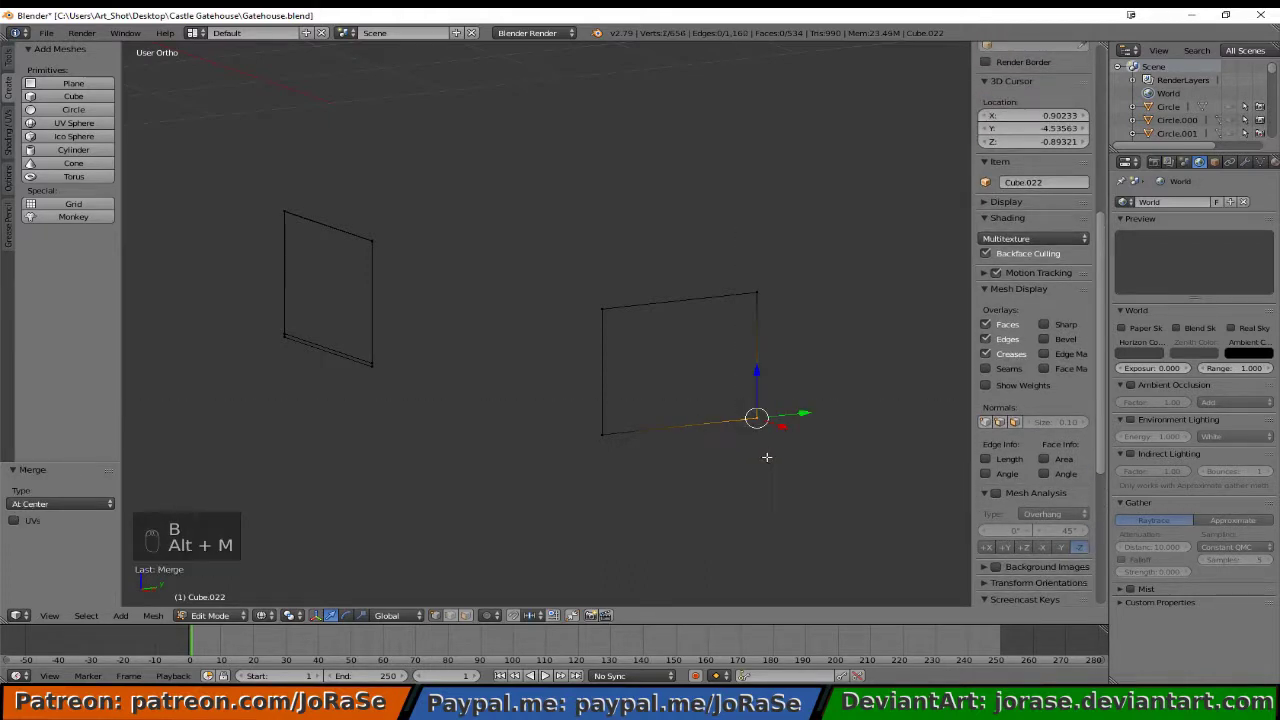
- Select the slightly higher vertices at the socket end's lower corners and move them down about 0.029 along Z
key(a)
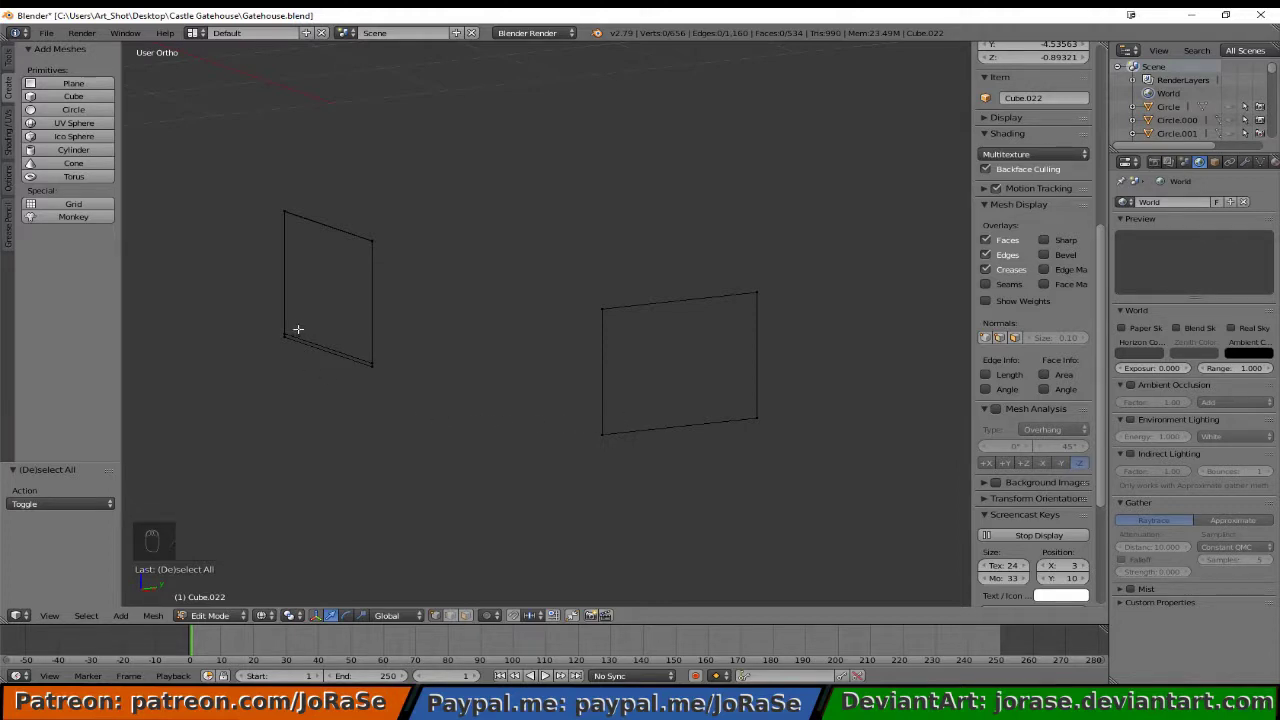
key(b)
drag(277, 289, 391, 360)
key(b)
key(b)
key(b)
drag(327, 299, 326, 302)
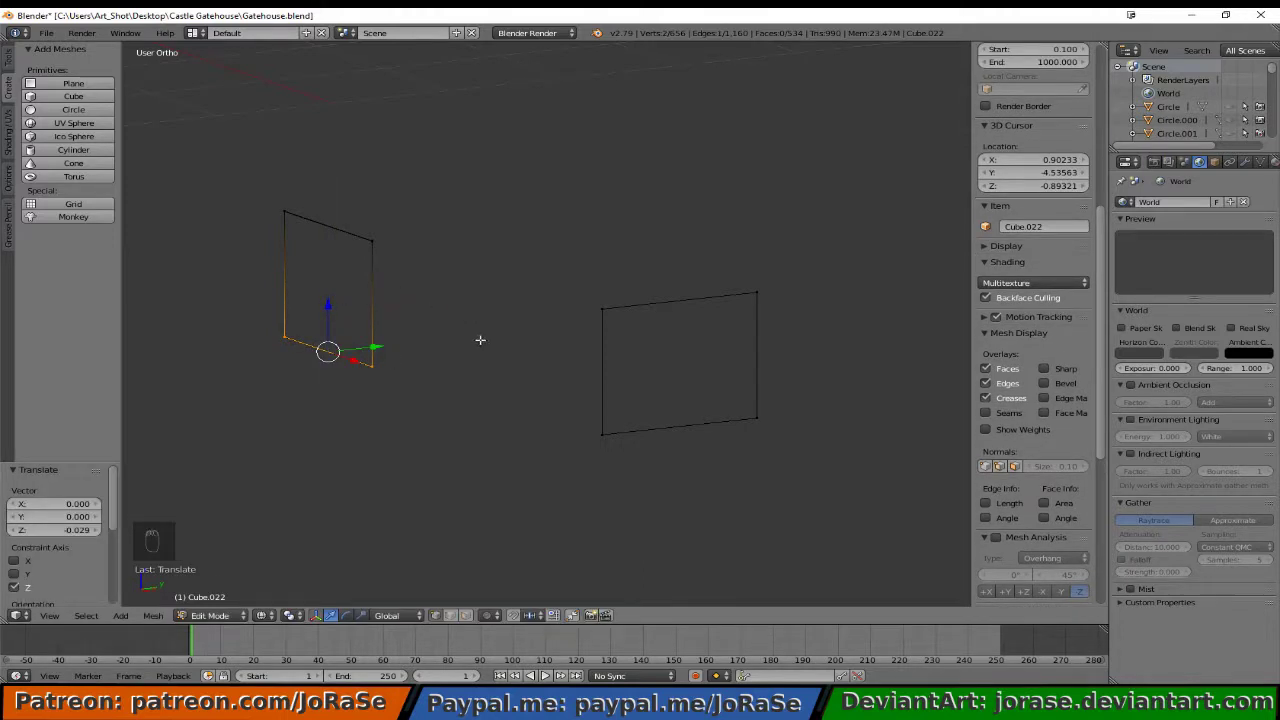
- Merge the overlapping vertices at the socket end's lower corner on the brick side at center
key(a)
key(b)
drag(334, 349, 411, 384)
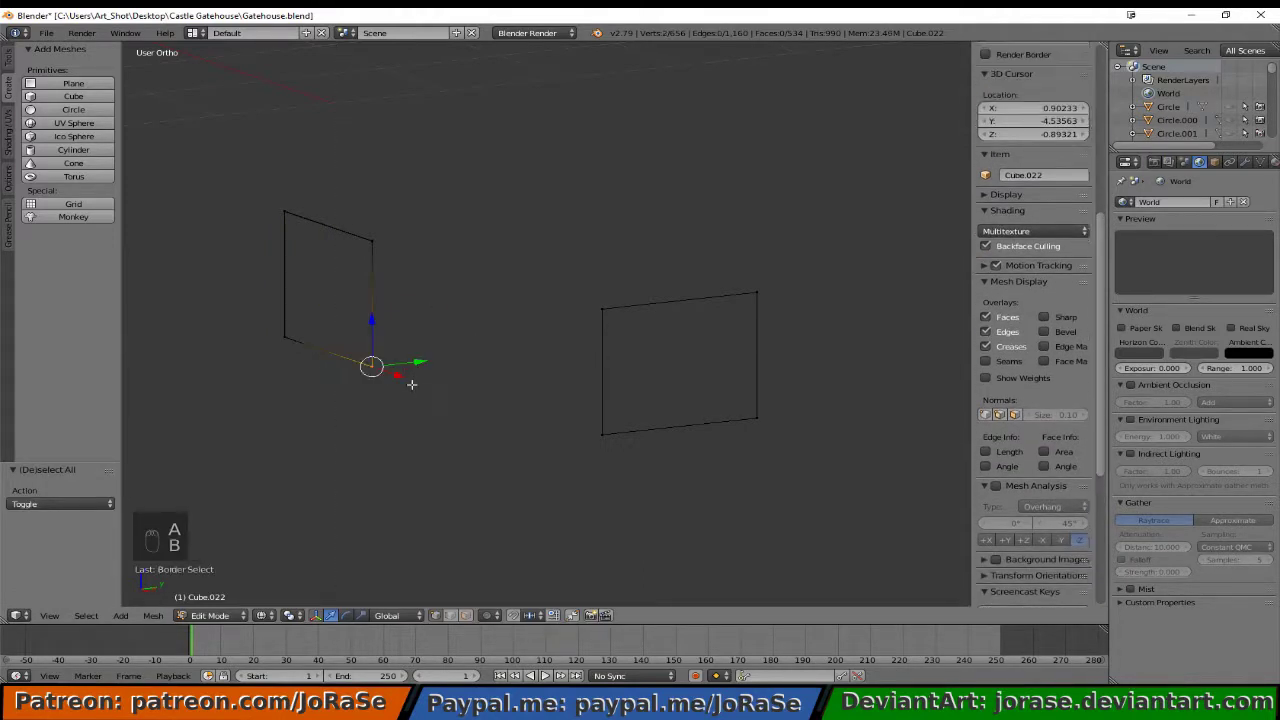
key(alt+m)
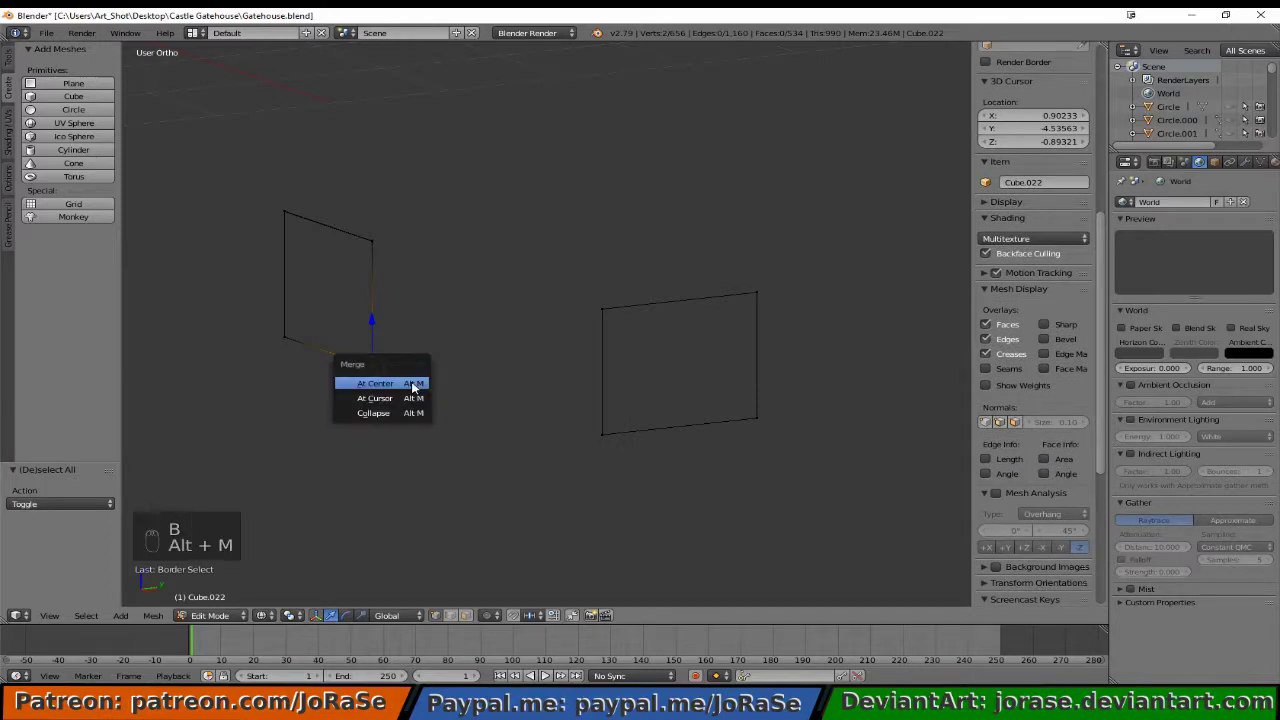
click(411, 381)
- Merge the overlapping vertices at the socket end's lower corner away from the brick side at center
key(a)
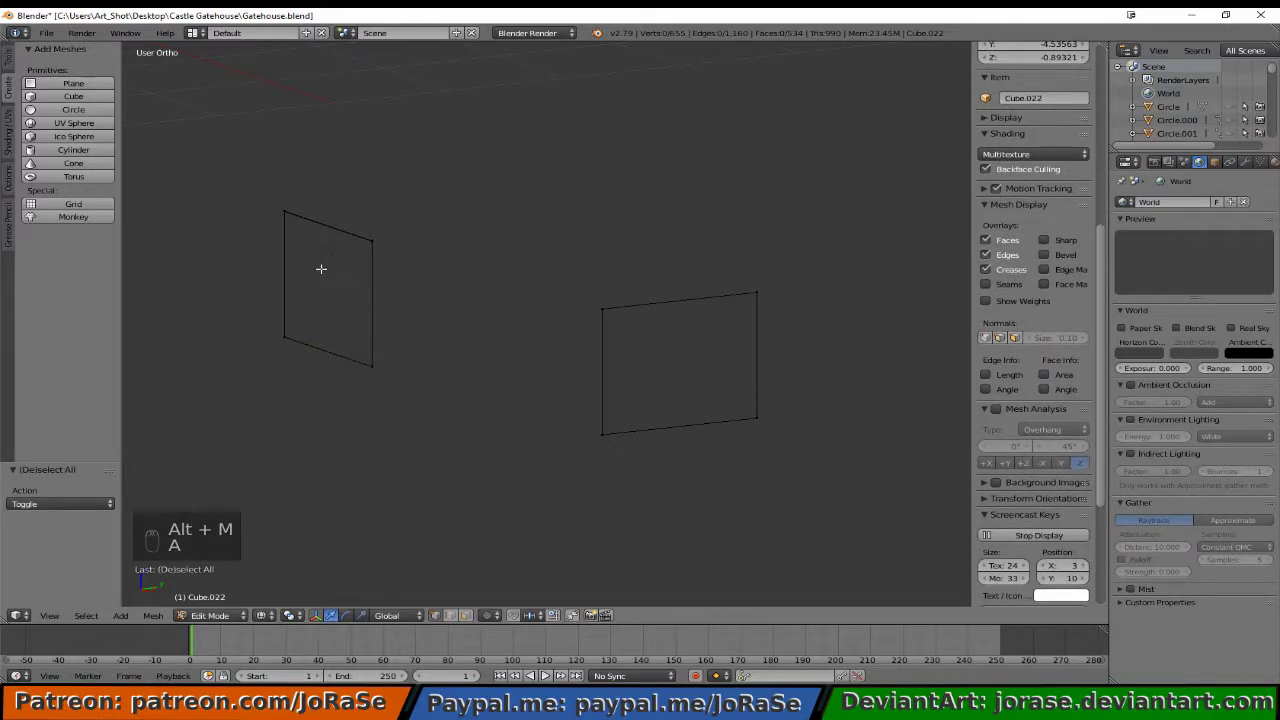
key(b)
drag(267, 282, 329, 385)
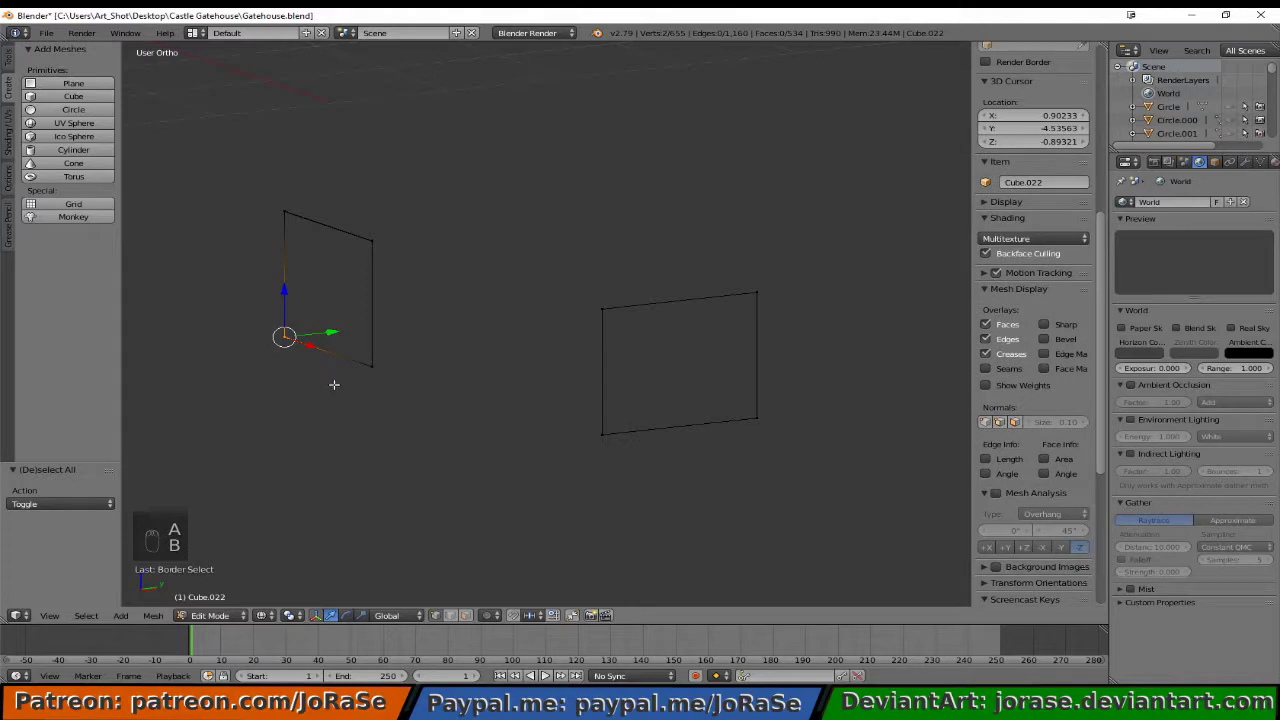
key(alt+m)
click(333, 382)
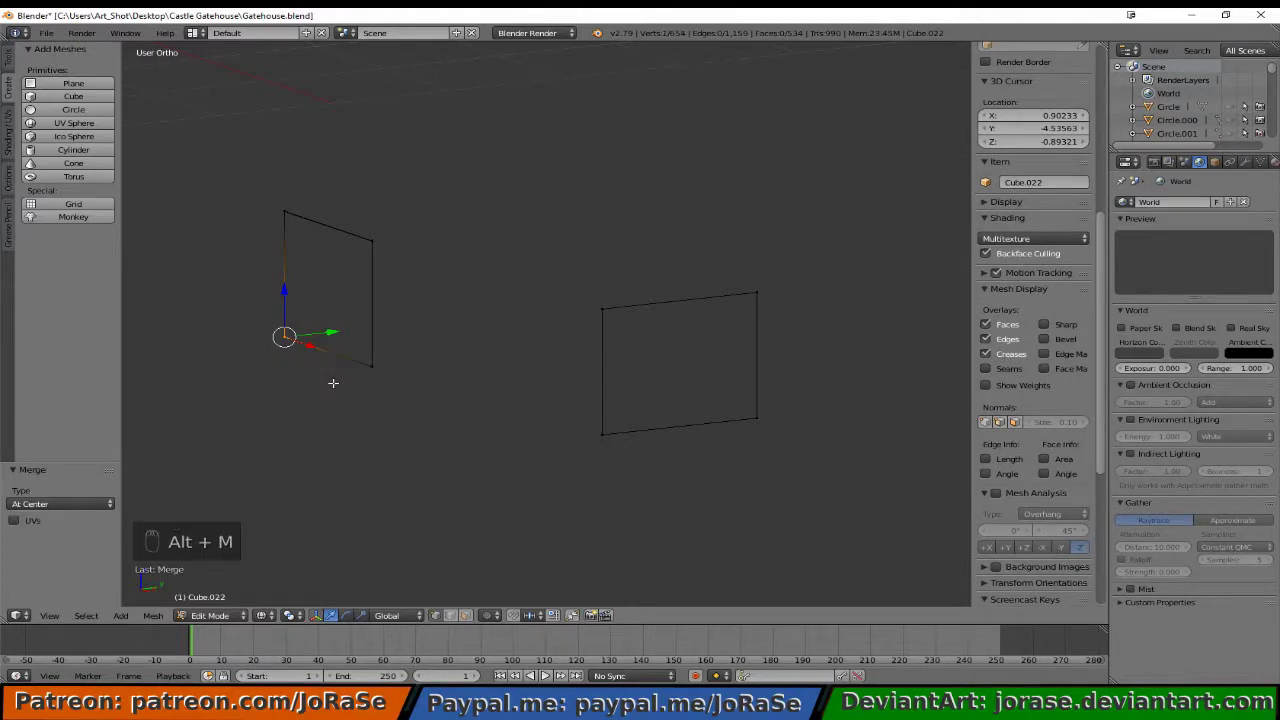
- Select both vertices at the socket end's upper corner away from the brick side and merge them at center
key(a)
key(b)
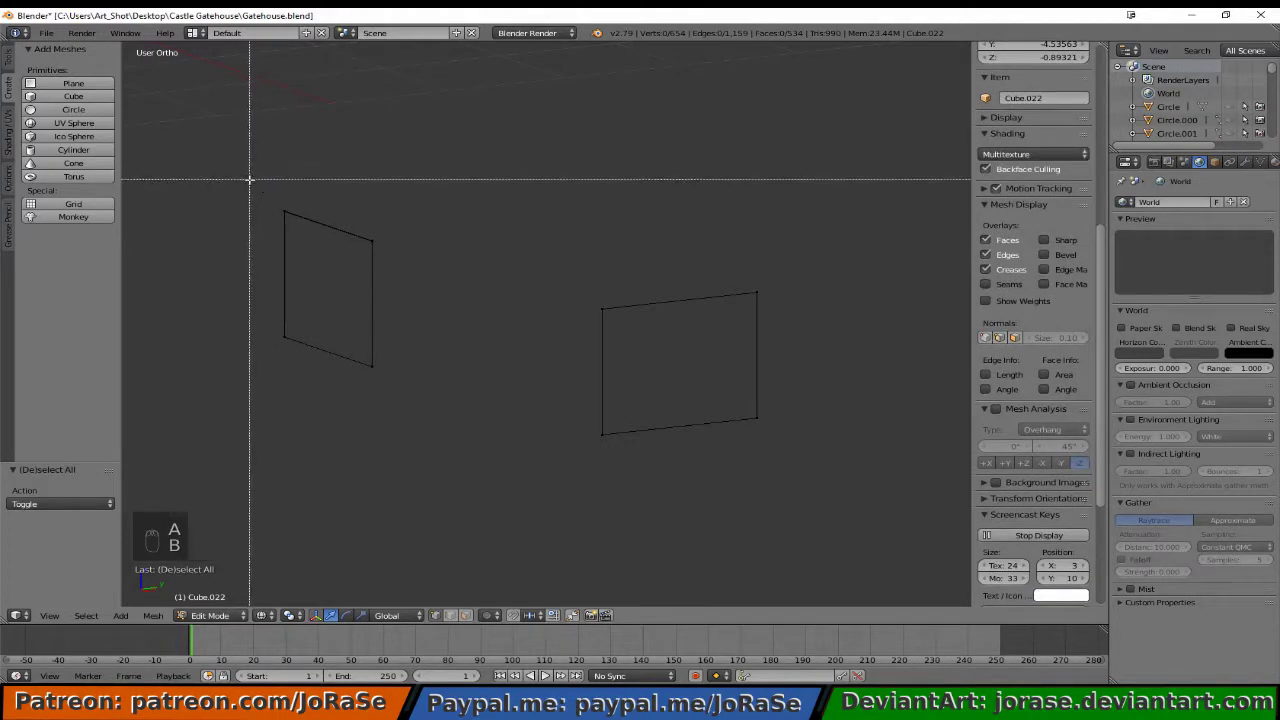
drag(249, 180, 327, 257)
key(alt+m)
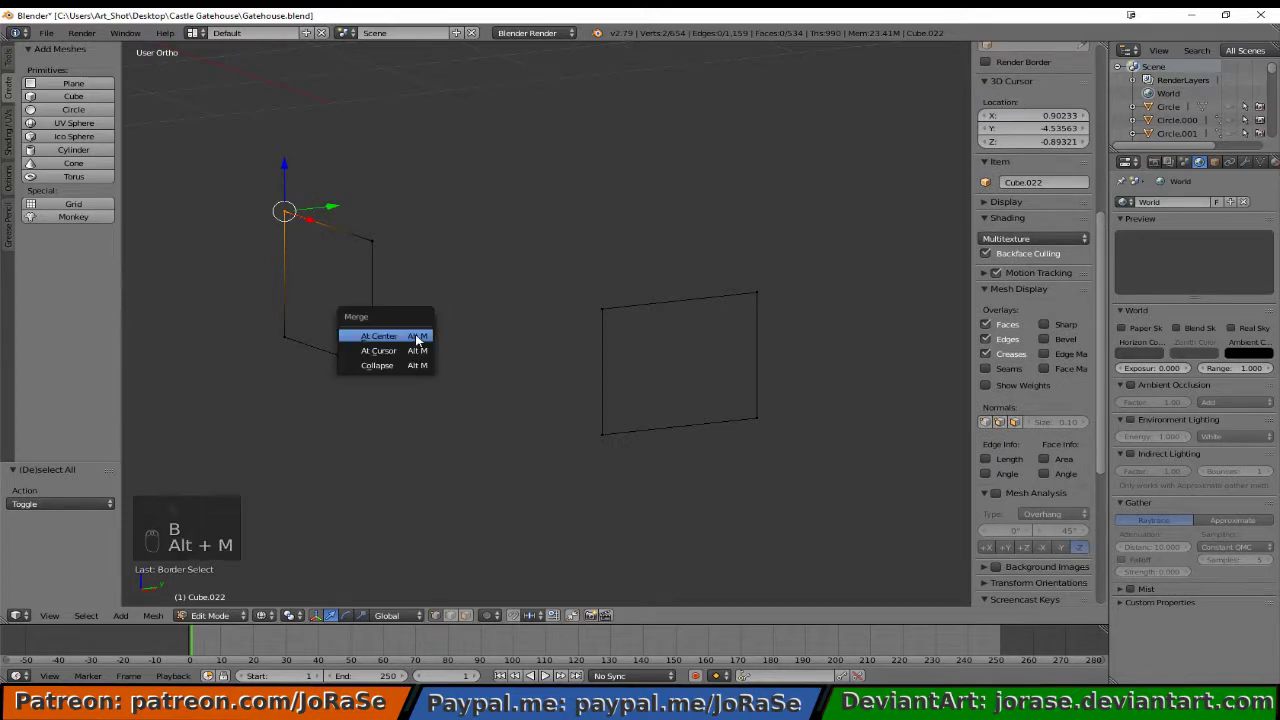
click(416, 334)
- Select both vertices at the socket end's upper corner on the brick side and merge them at center
key(a)
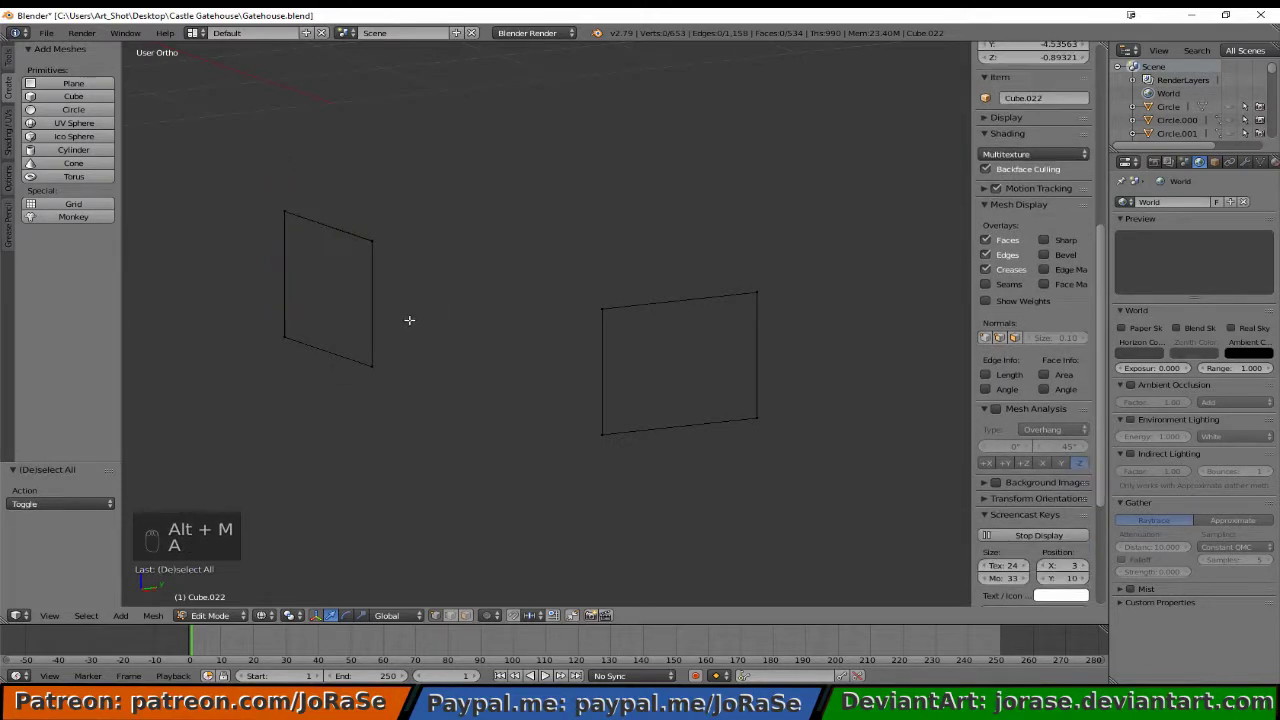
key(b)
drag(334, 214, 400, 262)
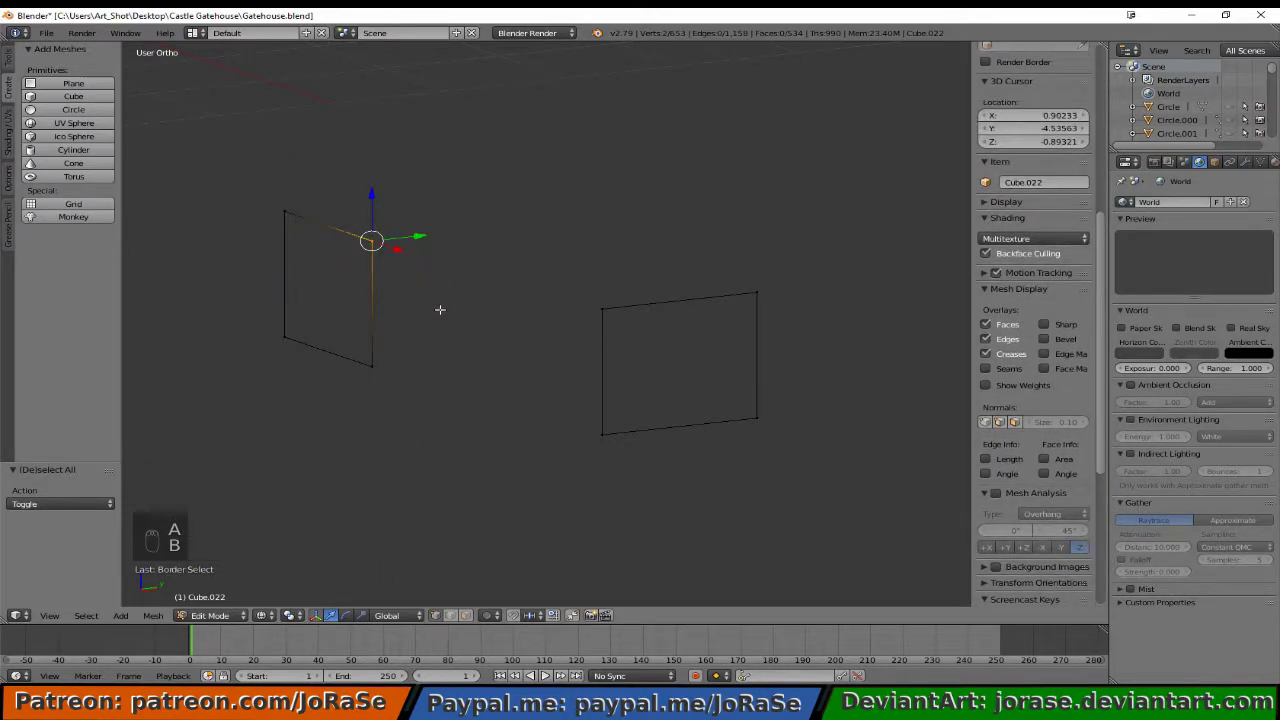
key(alt+m)
click(440, 310)
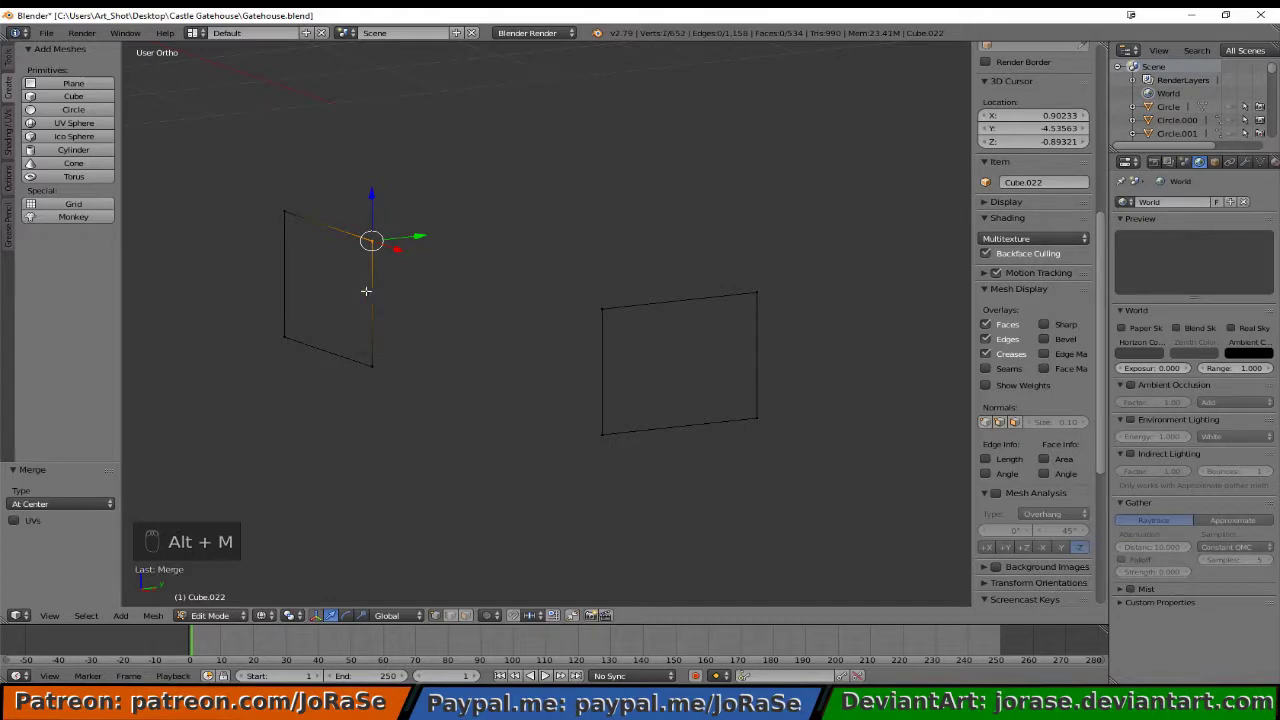
- Select all corner vertices of the socket and peg ends to check the vertex count after merging
key(b)
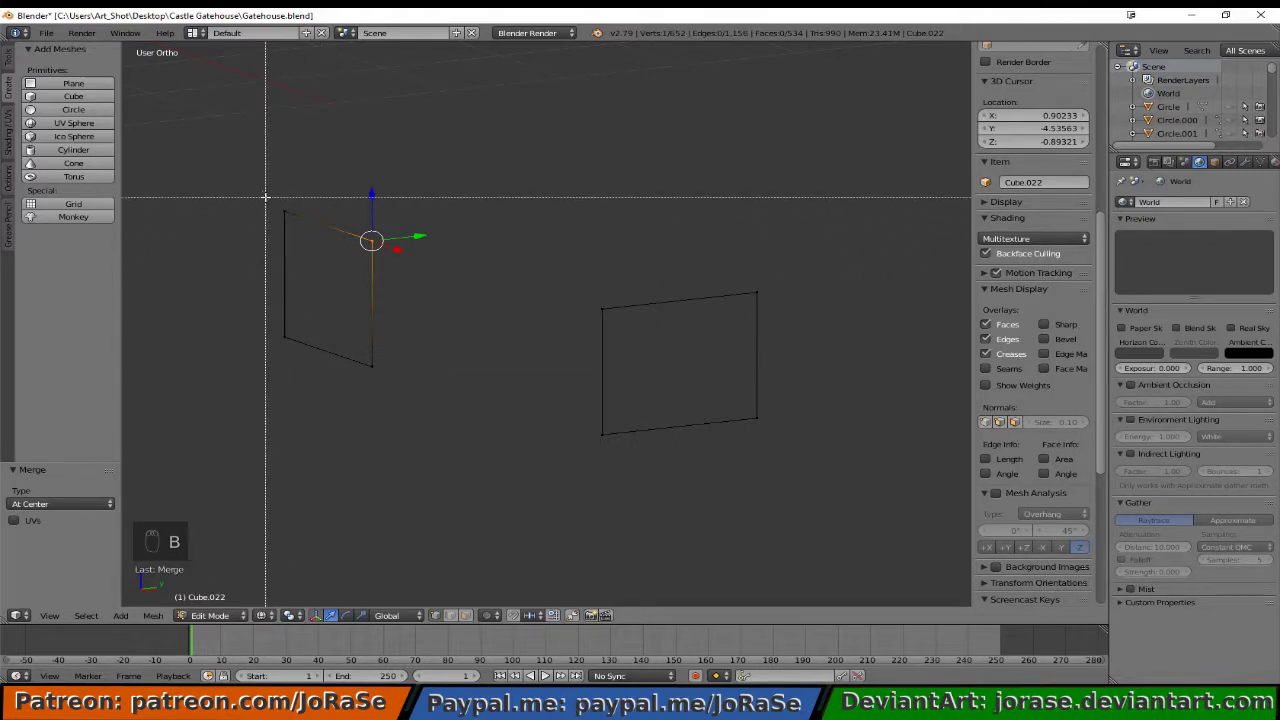
drag(265, 197, 464, 424)
key(b)
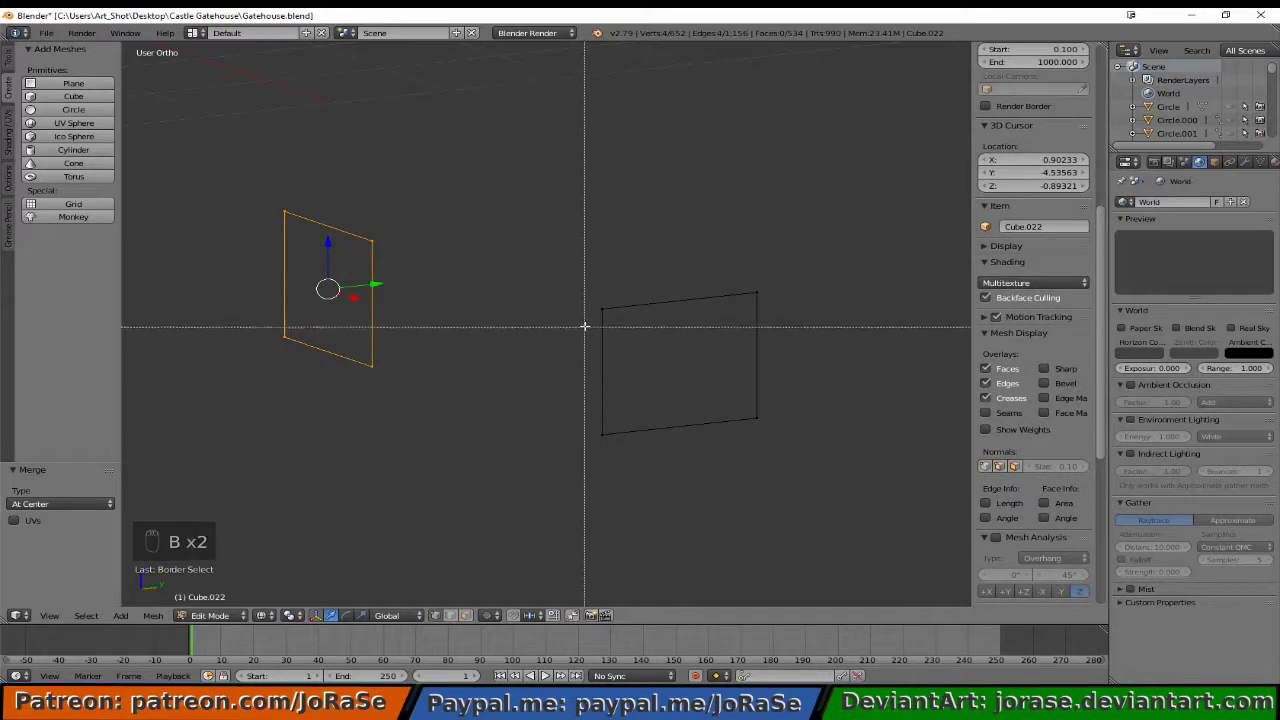
right_click(590, 316)
key(b)
drag(586, 280, 770, 474)
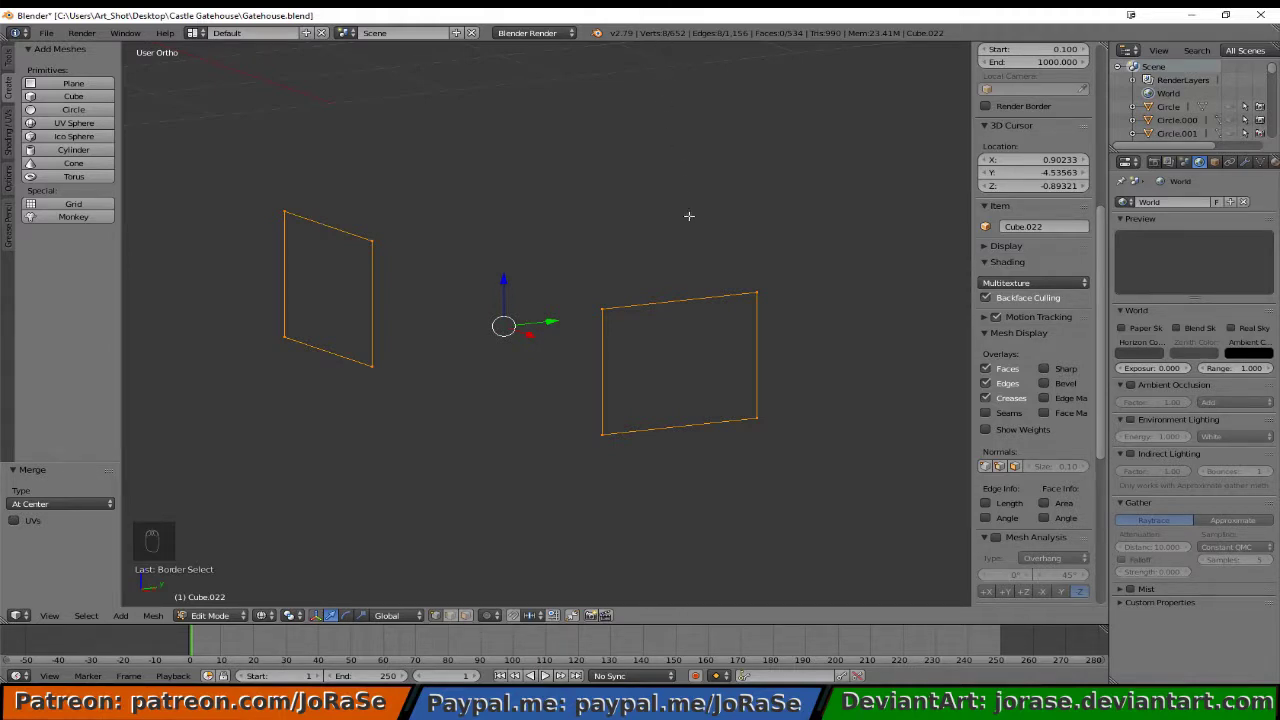
- Reveal the wall block's hidden geometry and return to object mode with solid shading
key(alt+h)
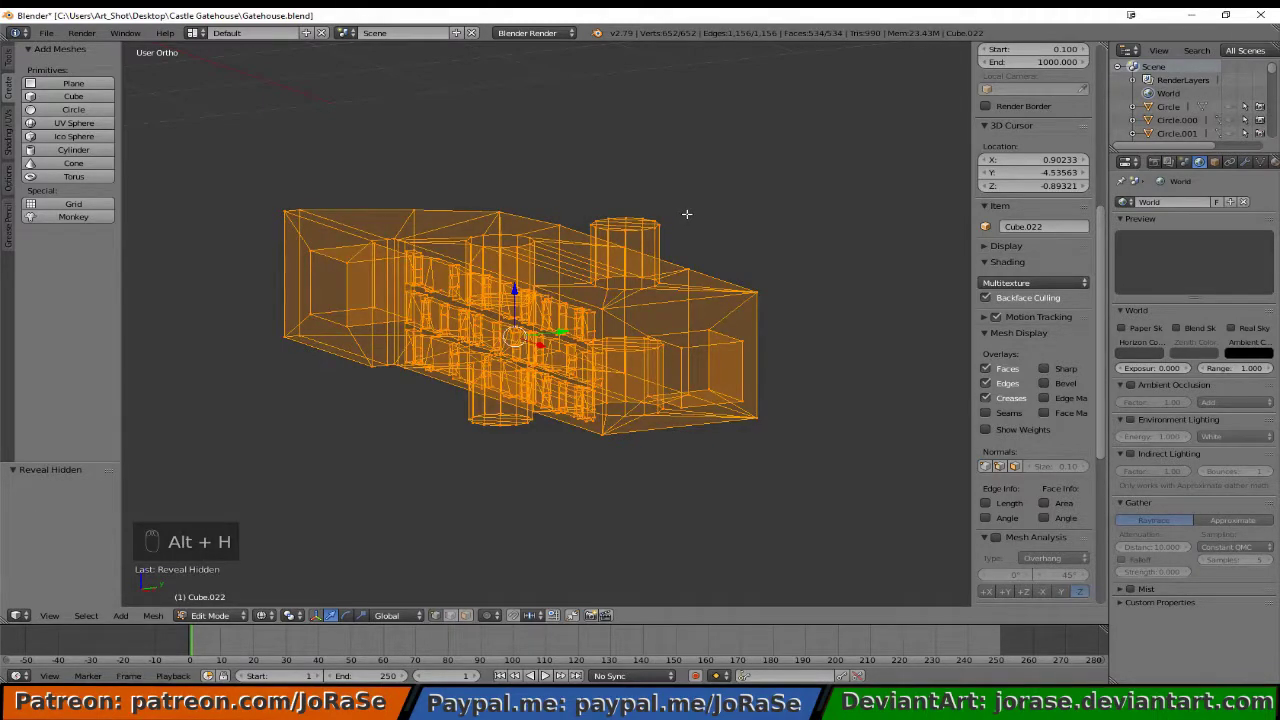
key(z)
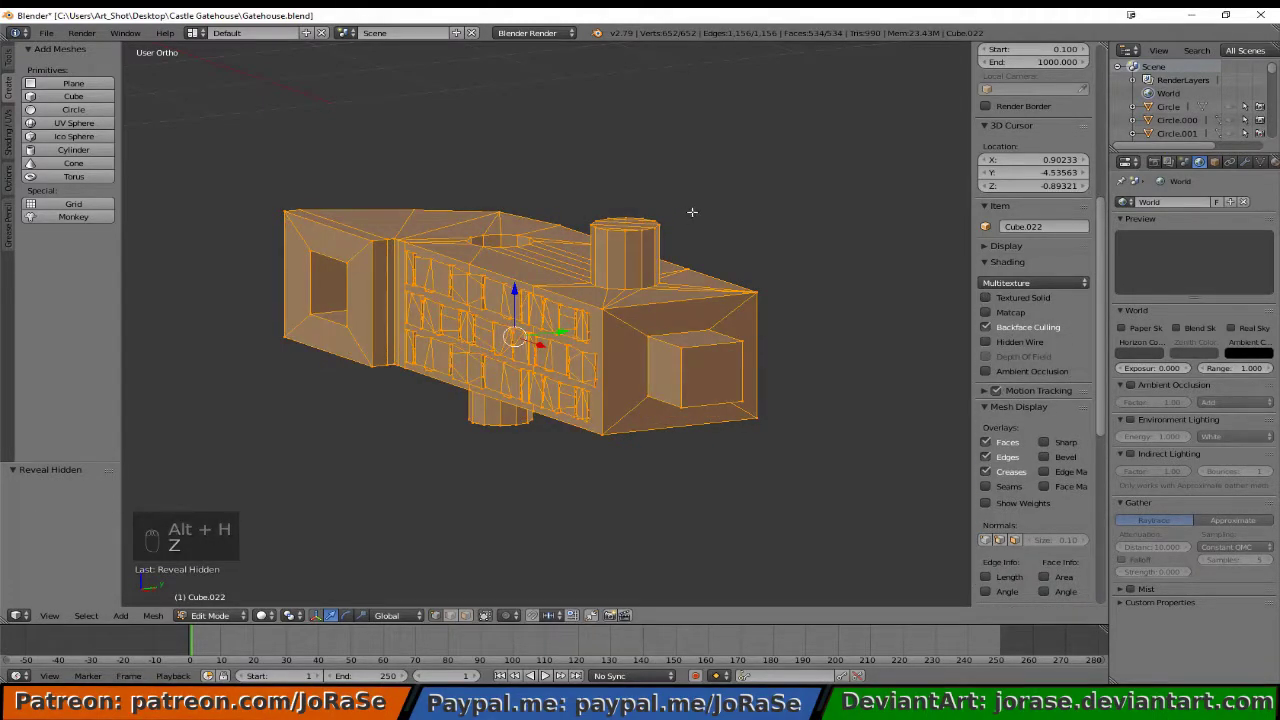
key(Tab)
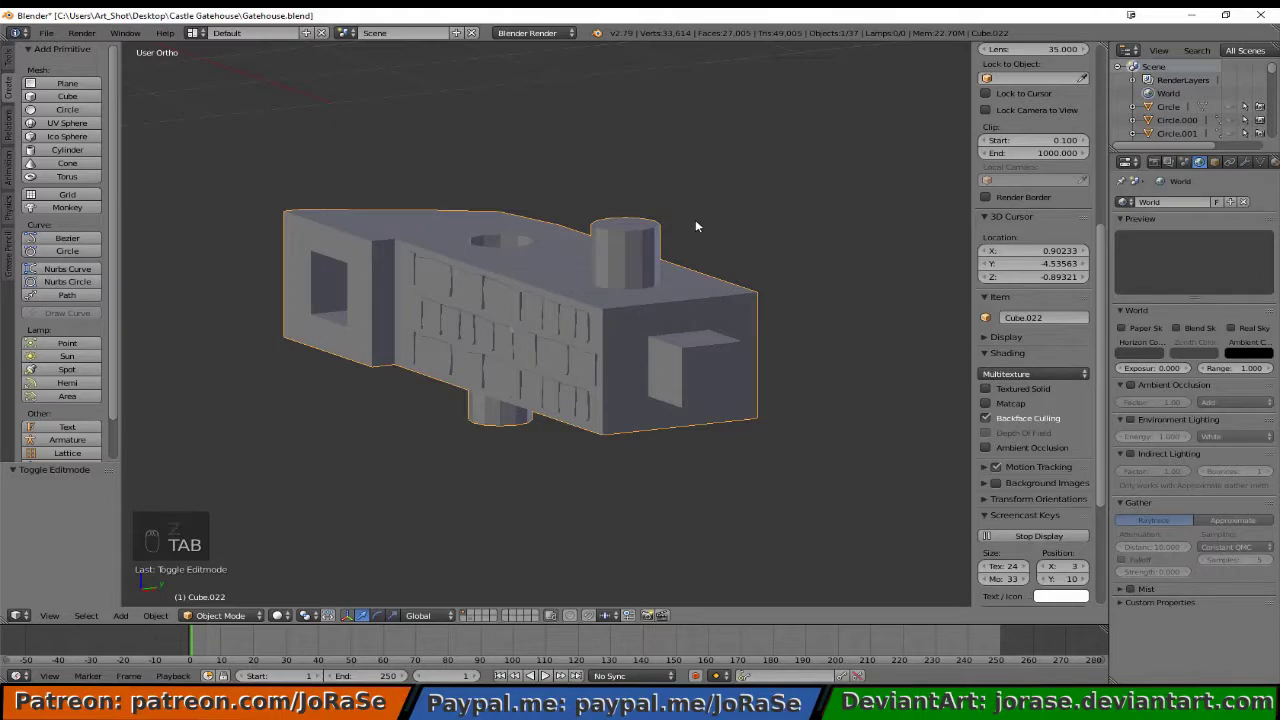
- Unhide all gatehouse objects, deselect everything, and inspect the walls and tower from several angles
key(alt+h)
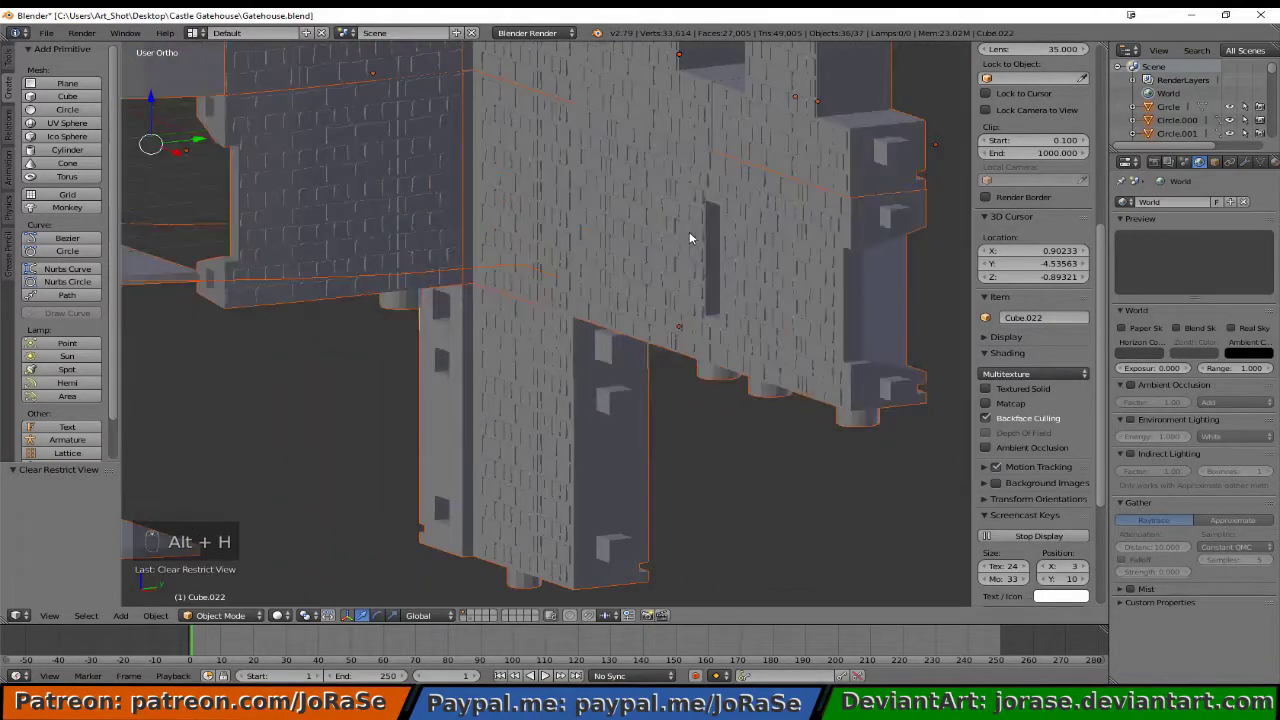
key(a)
scroll(708, 350, down, 4)
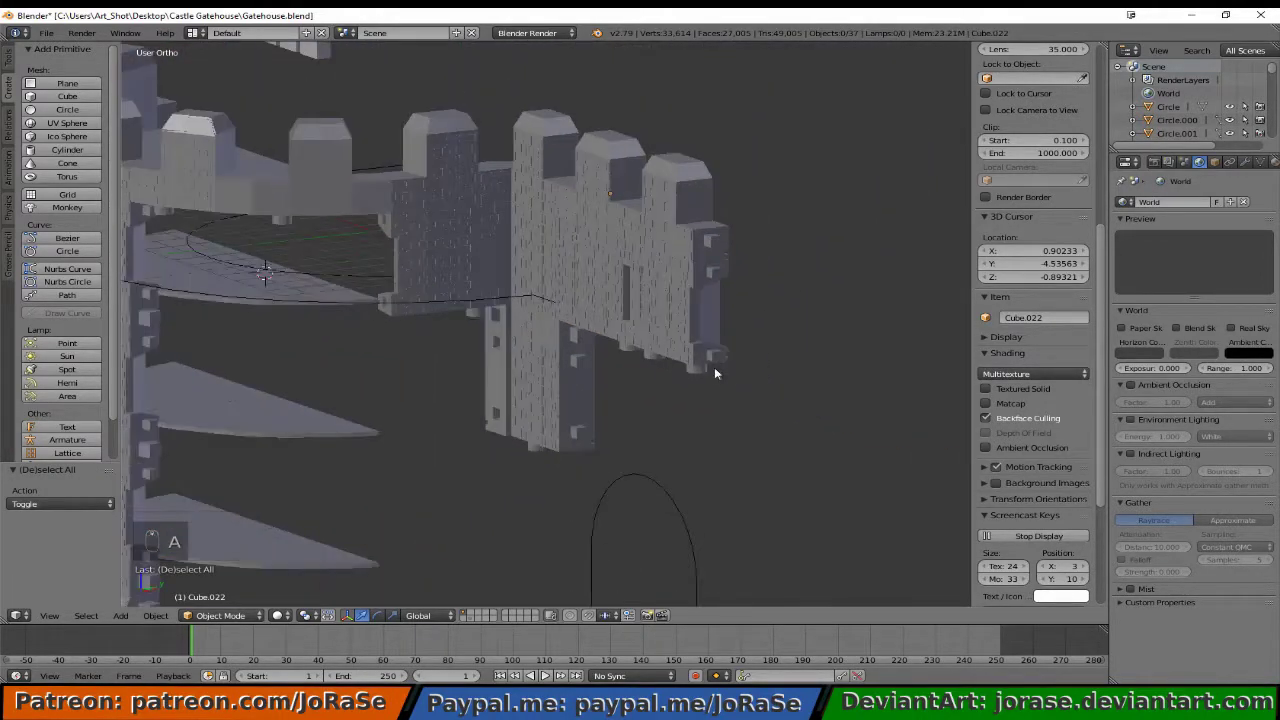
middle_drag(714, 367, 763, 380)
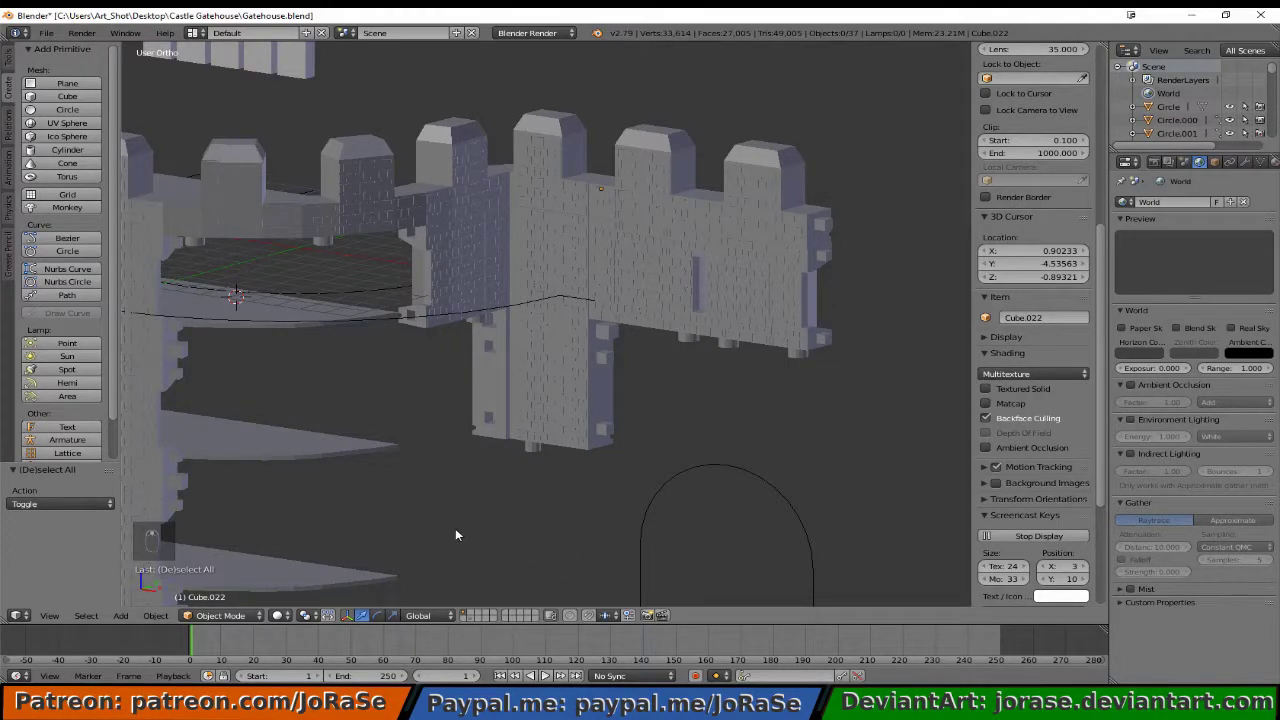
middle_drag(457, 531, 528, 511)
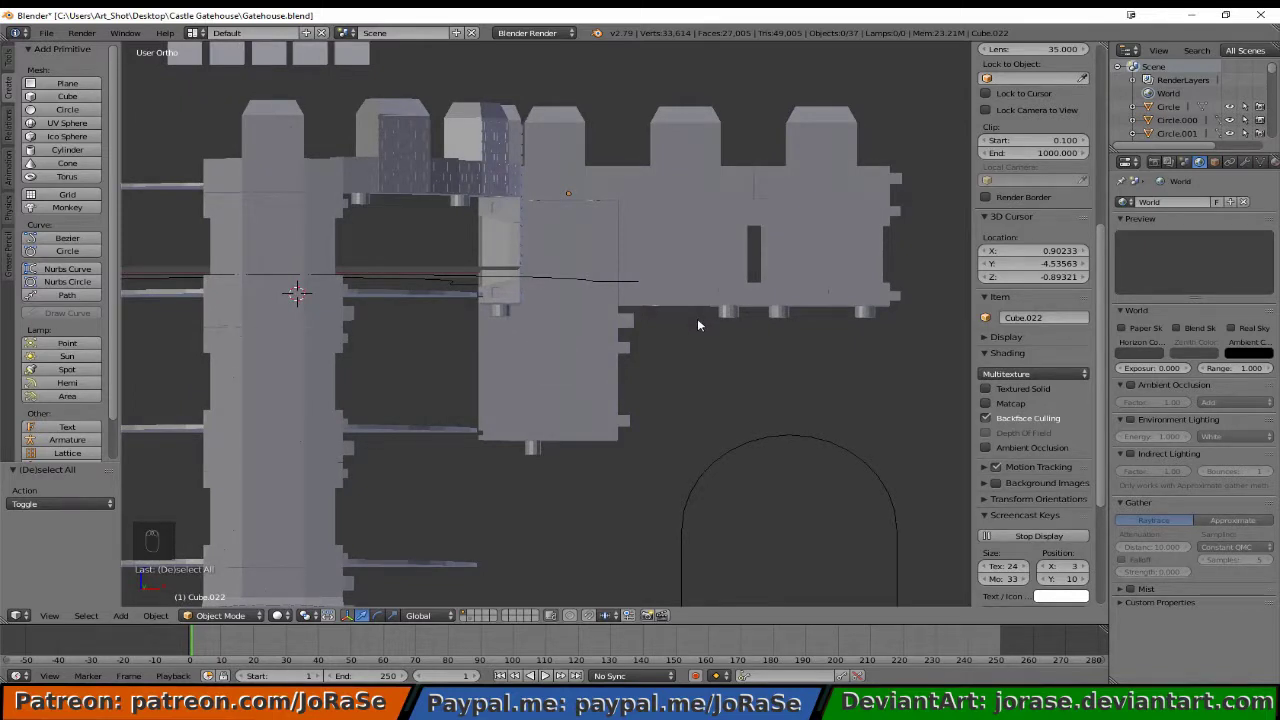
middle_drag(688, 354, 686, 323)
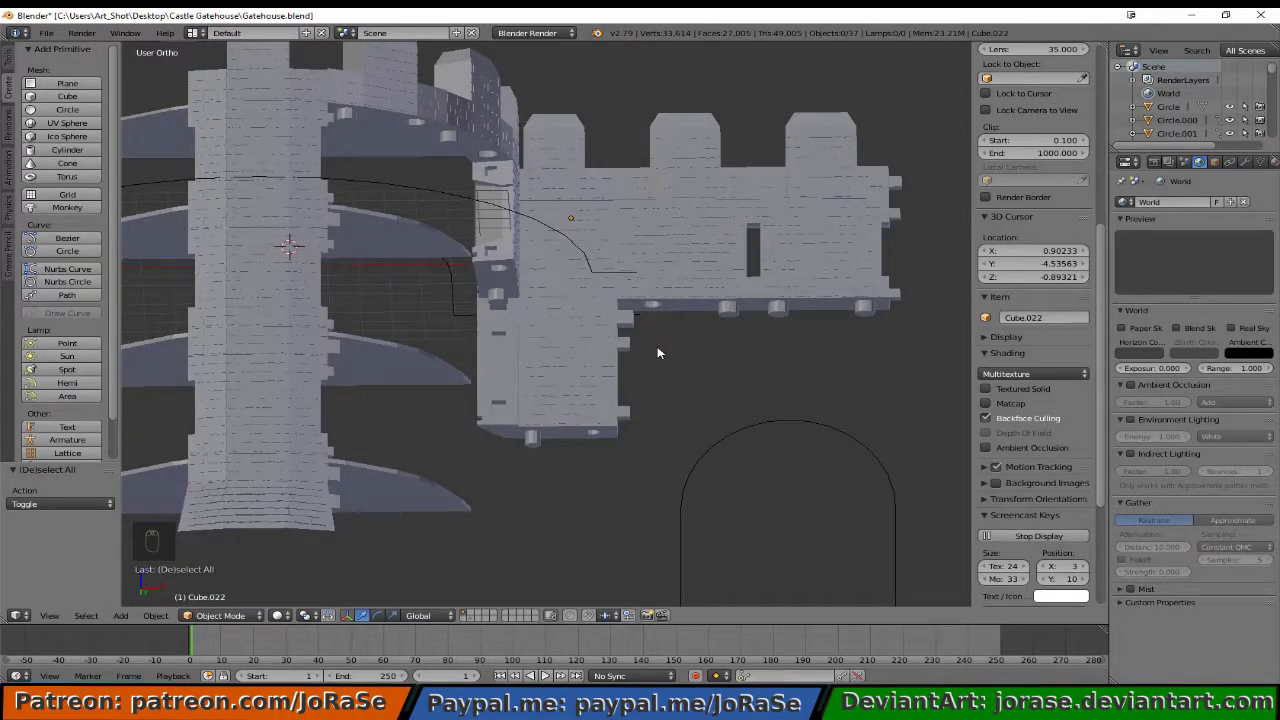
middle_drag(666, 337, 663, 421)
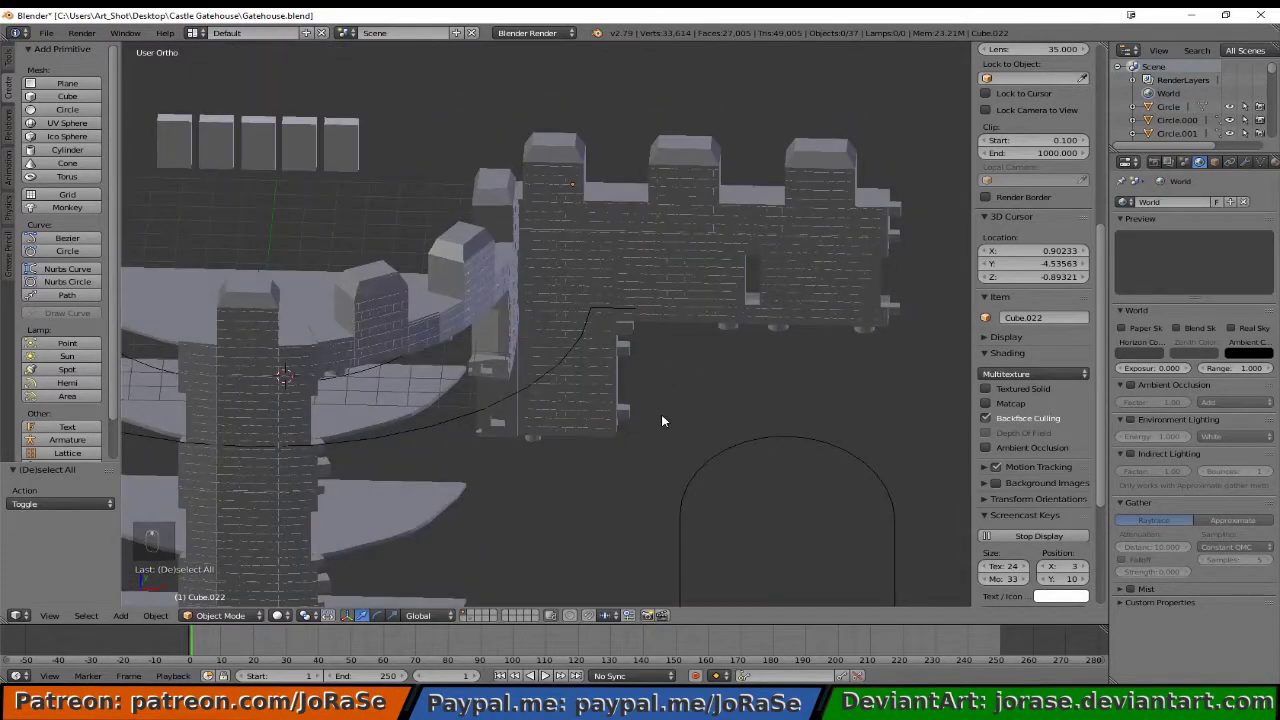
- Duplicate the thin wall course between the upper and lower walls and move the copy about 4.372 along X, beneath the arrow-slit wall
right_click(607, 337)
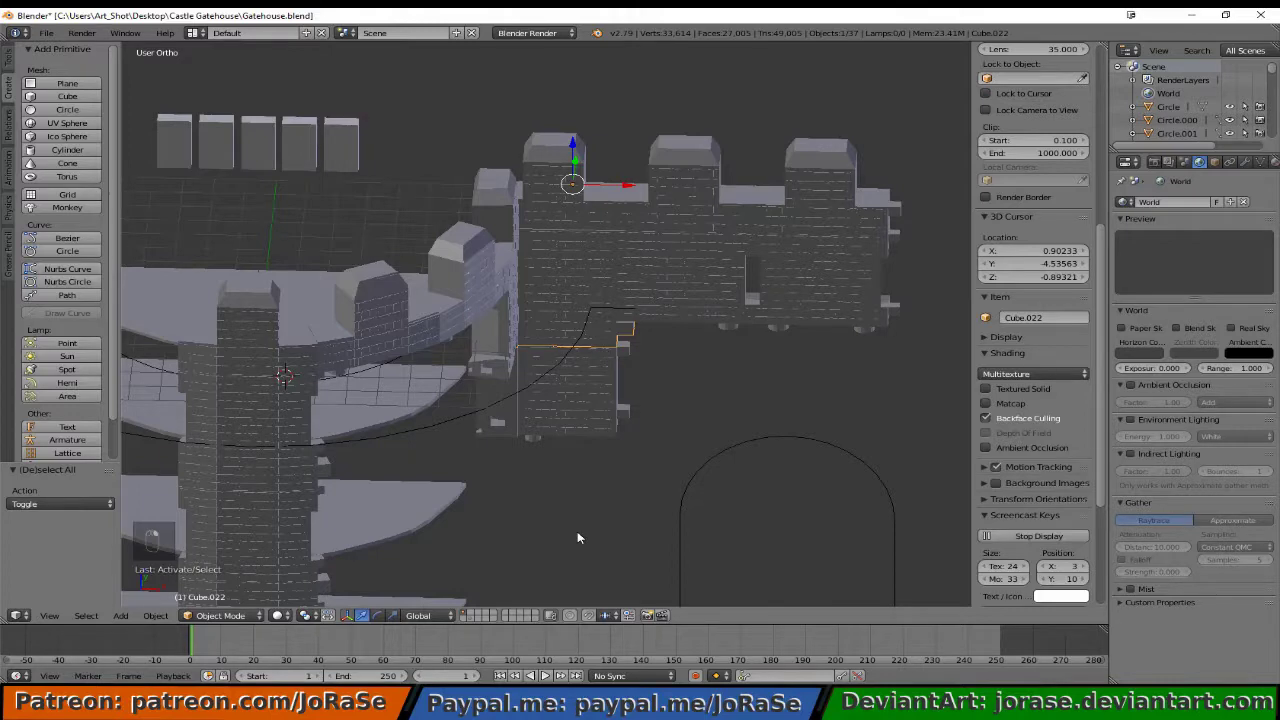
key(KP_3)
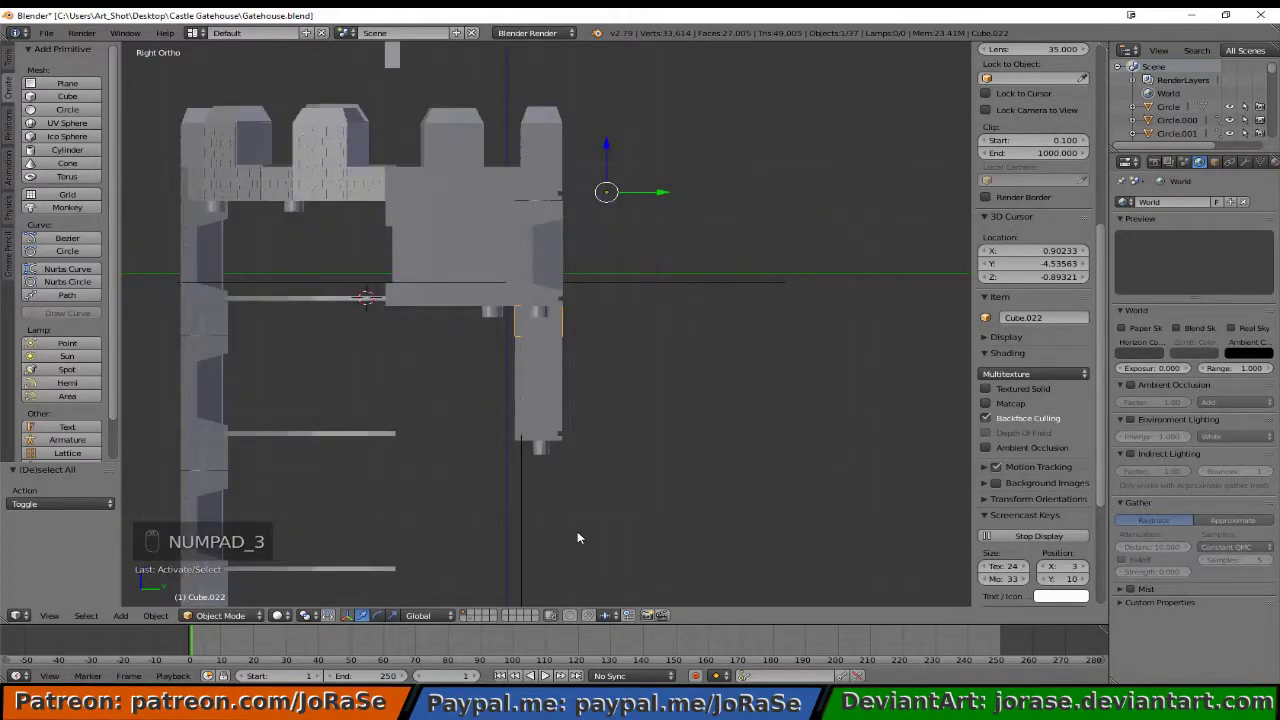
key(KP_1)
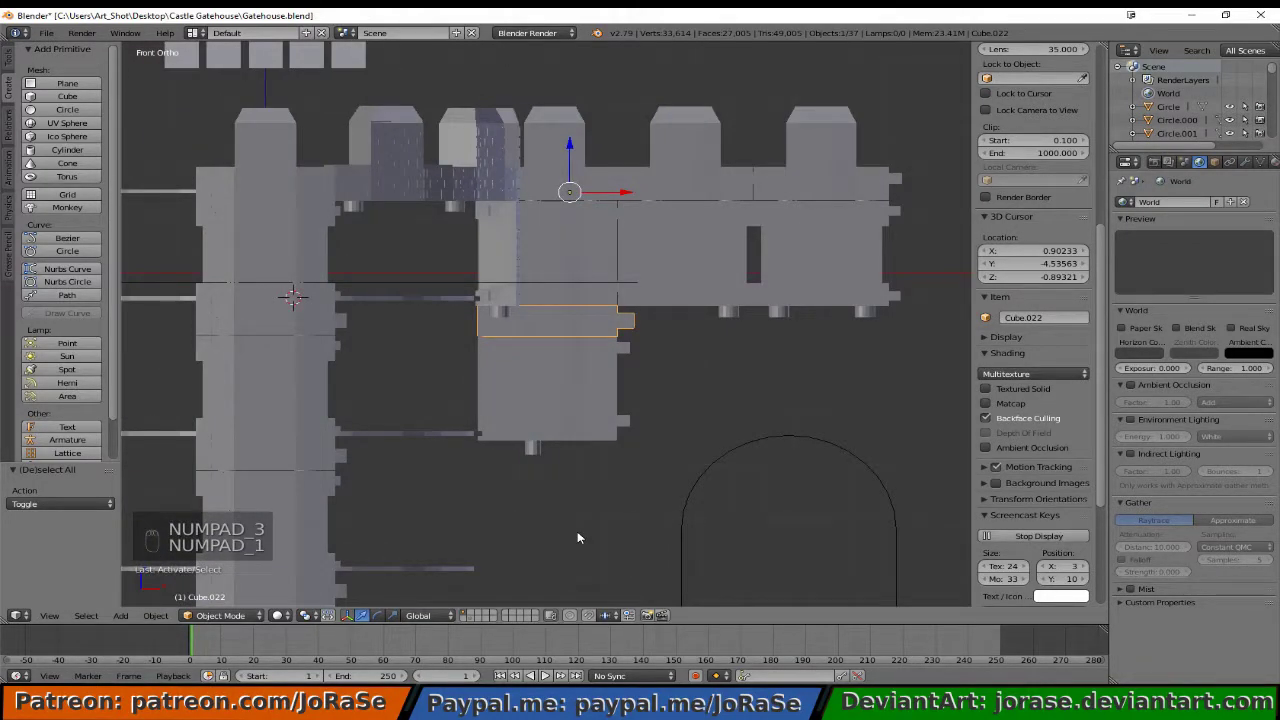
key(shift+d)
right_click(577, 538)
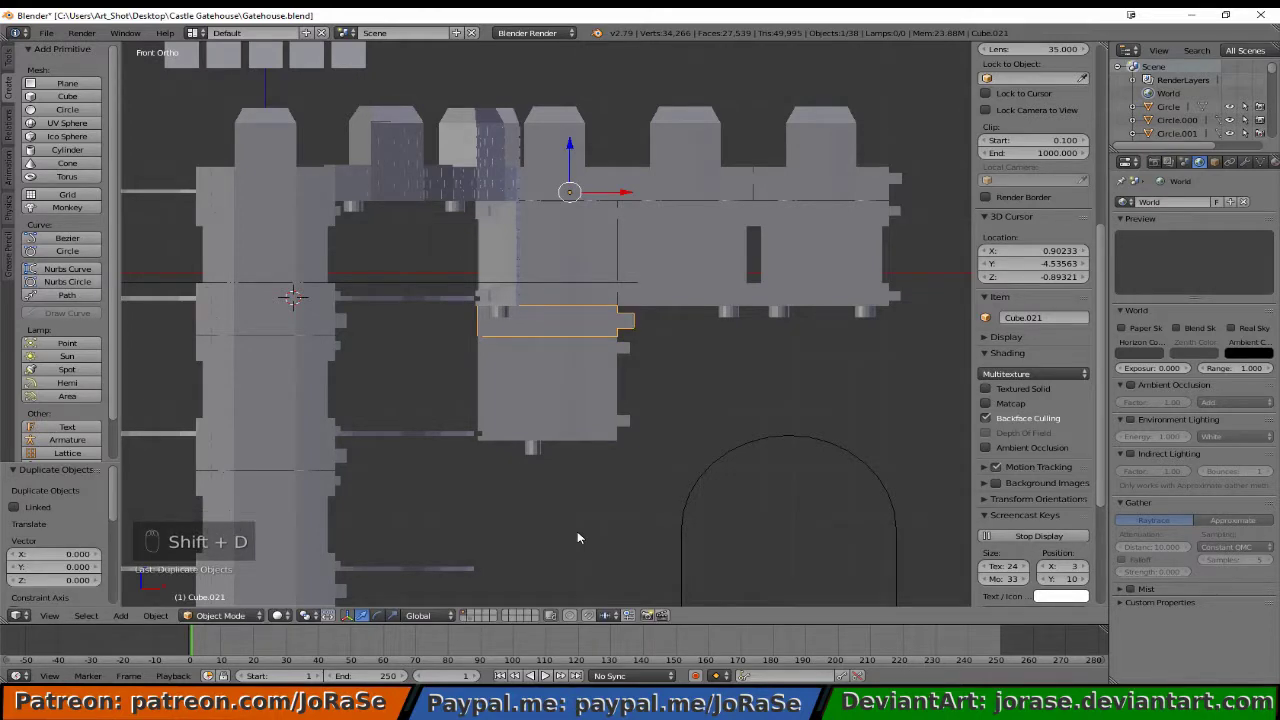
key(z)
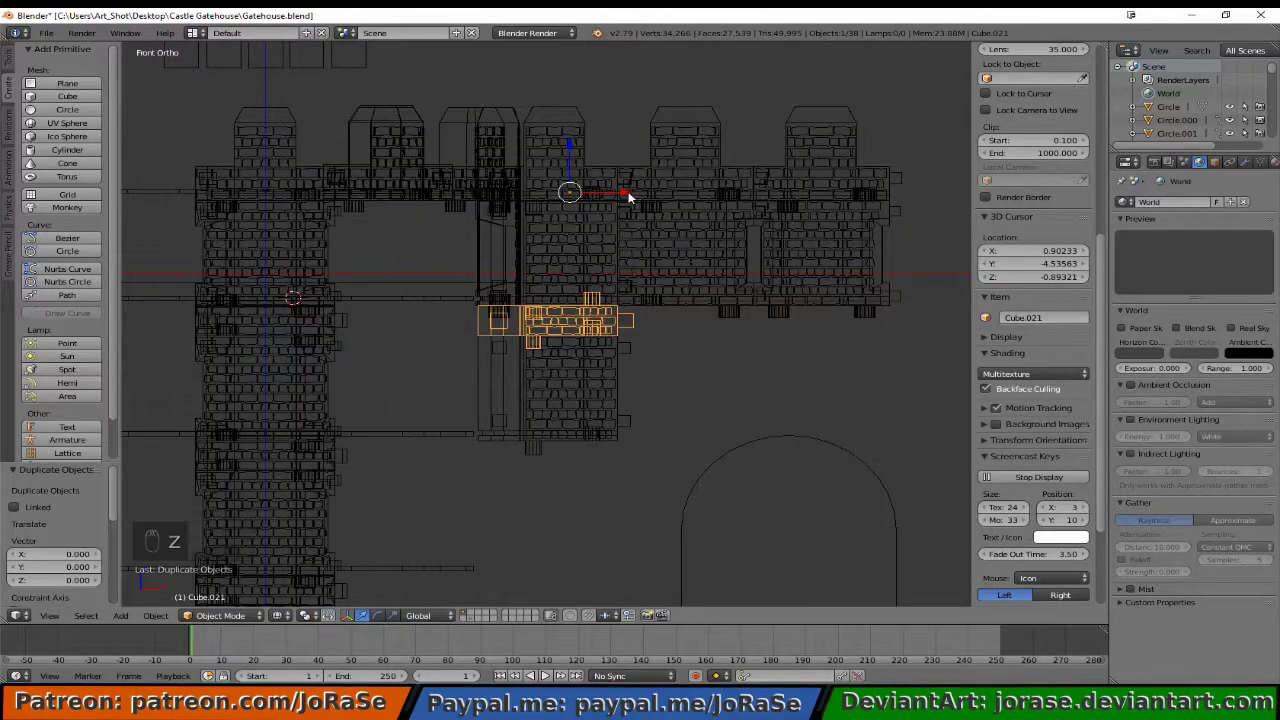
drag(628, 196, 763, 220)
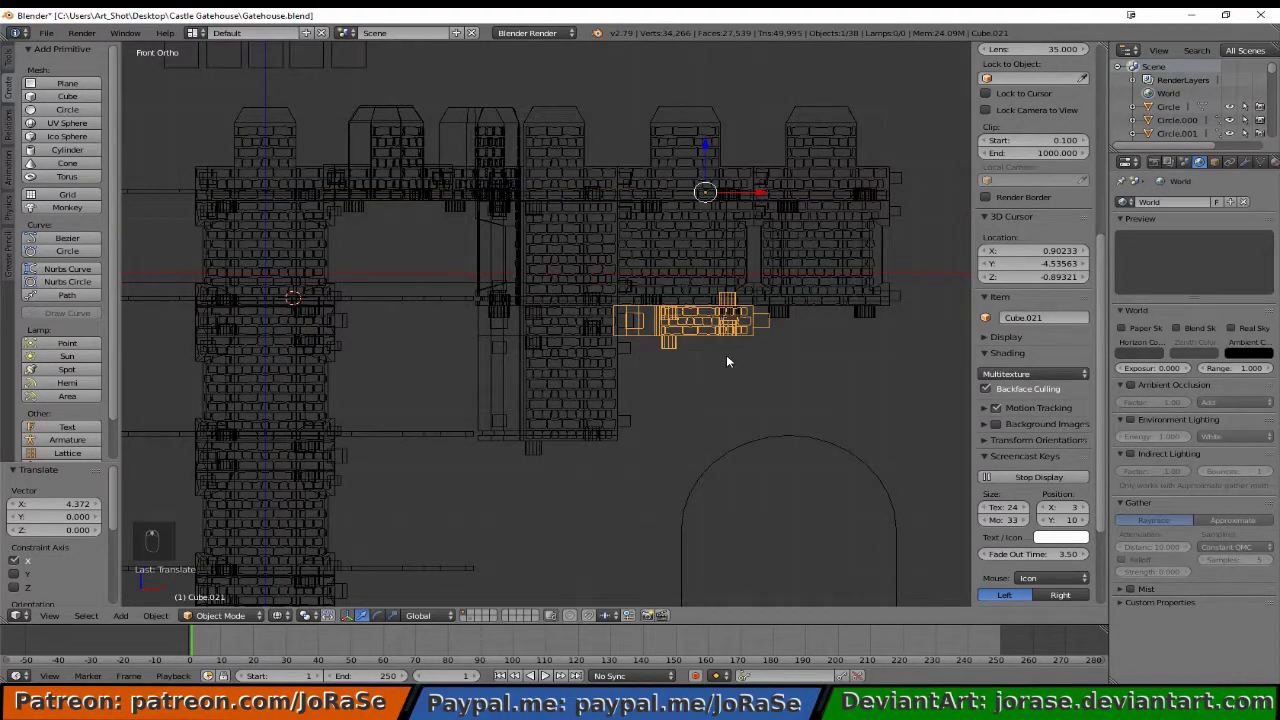
- Edit the duplicated course's mesh in wireframe from above and box-select the vertices along its front brick face
middle_drag(727, 361, 696, 420)
key(z)
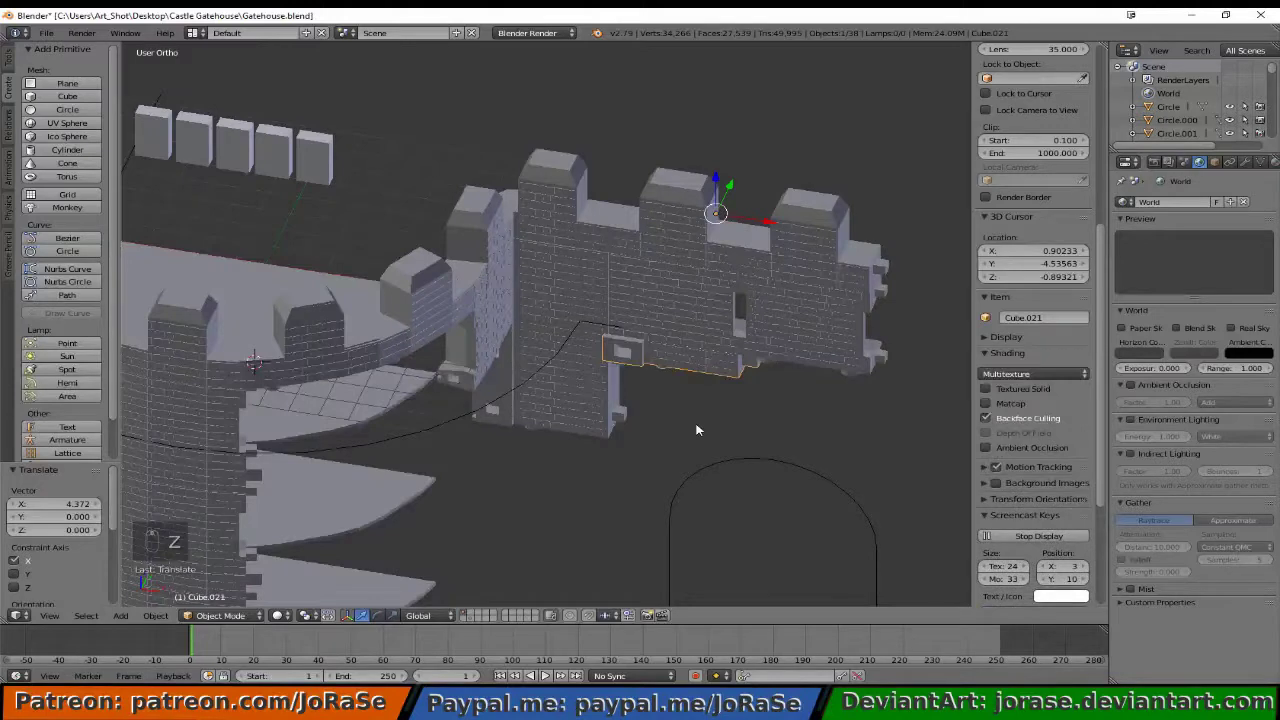
middle_drag(697, 430, 707, 399)
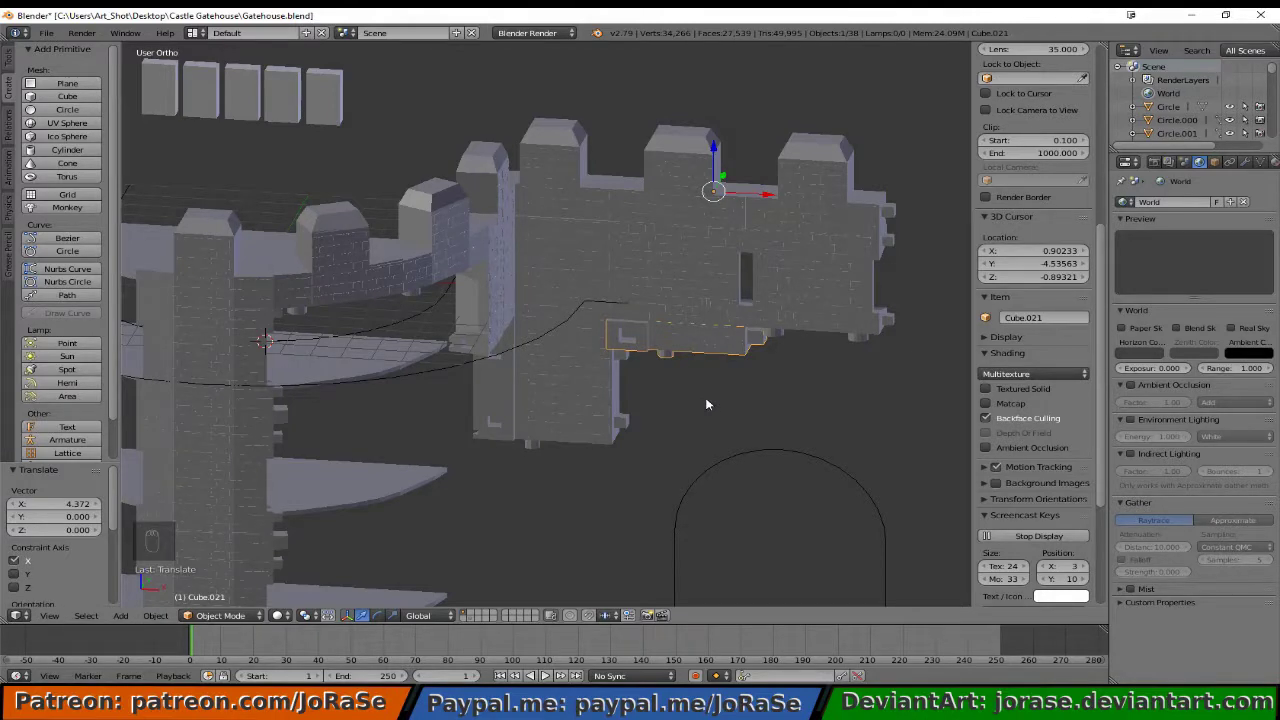
key(z)
key(KP_7)
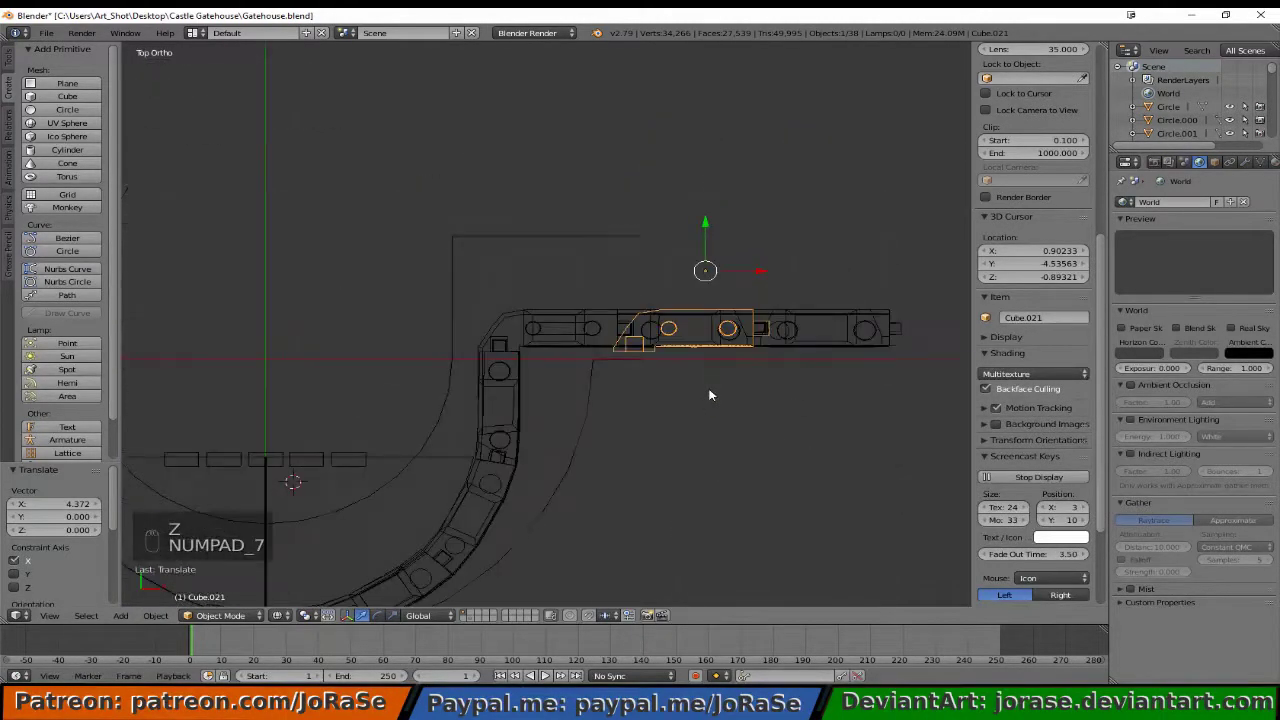
scroll(655, 382, up, 3)
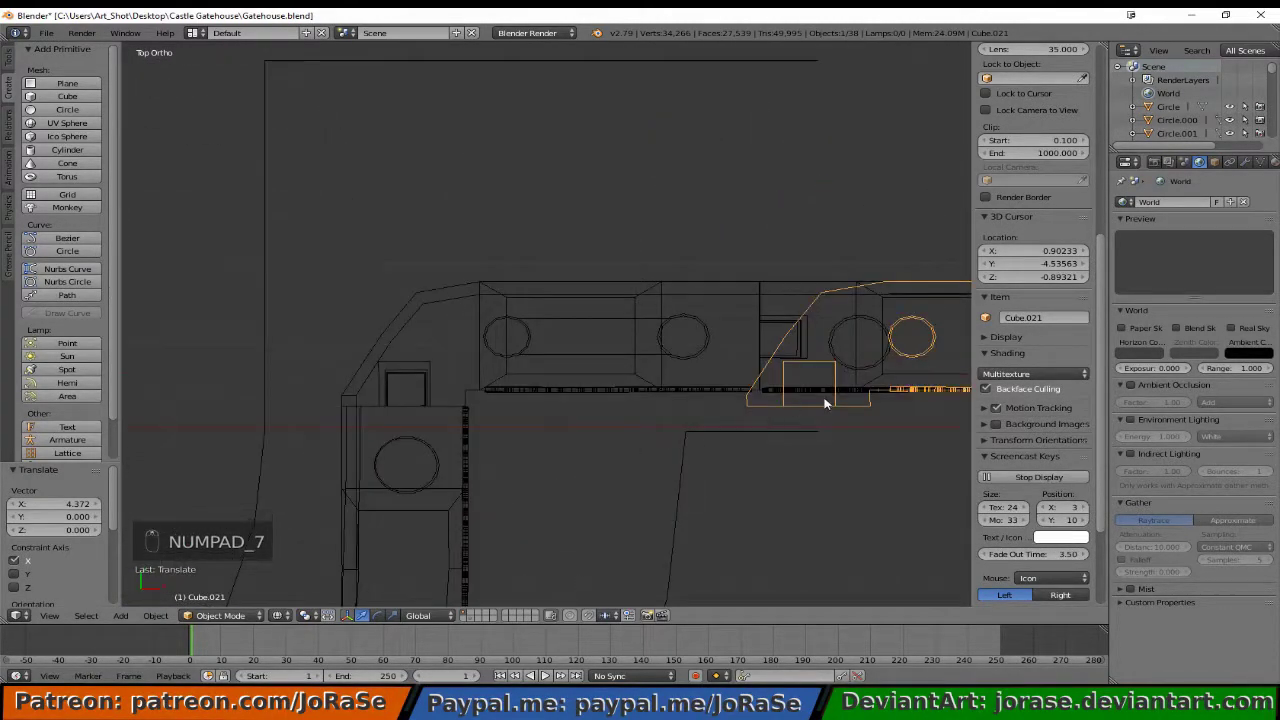
scroll(630, 410, up, 2)
shift+middle_drag(630, 410, 480, 409)
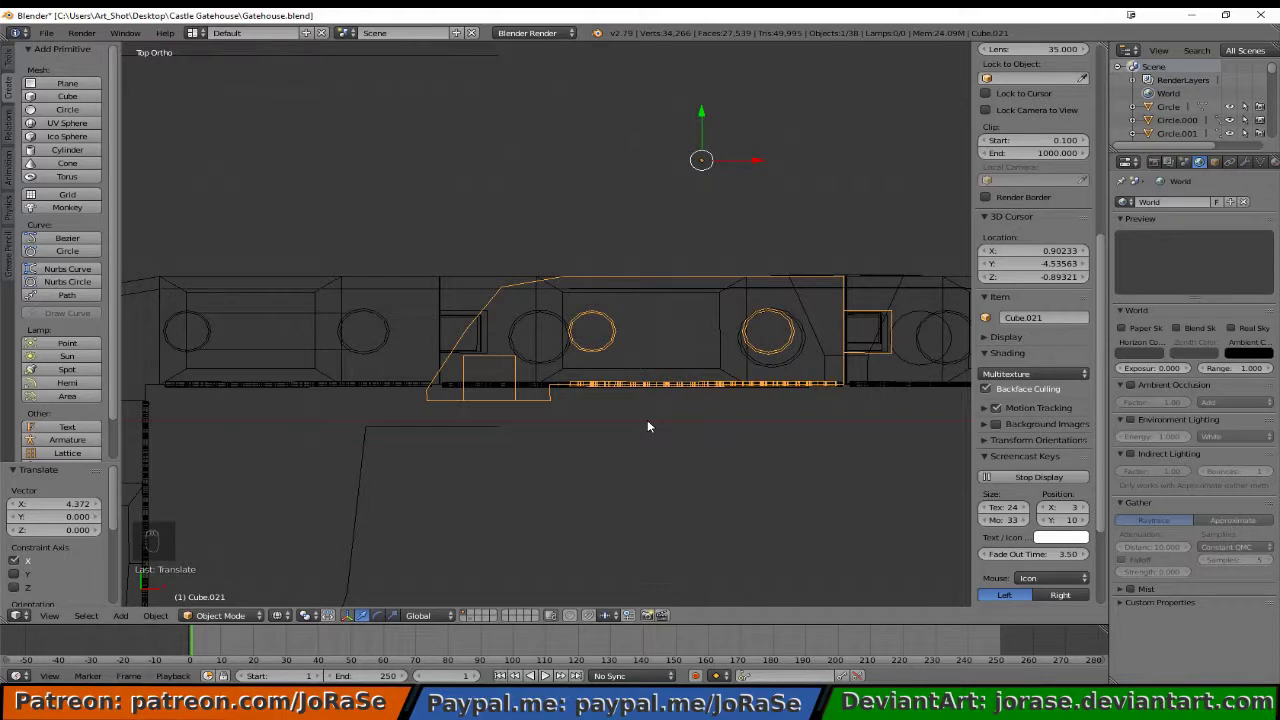
key(Tab)
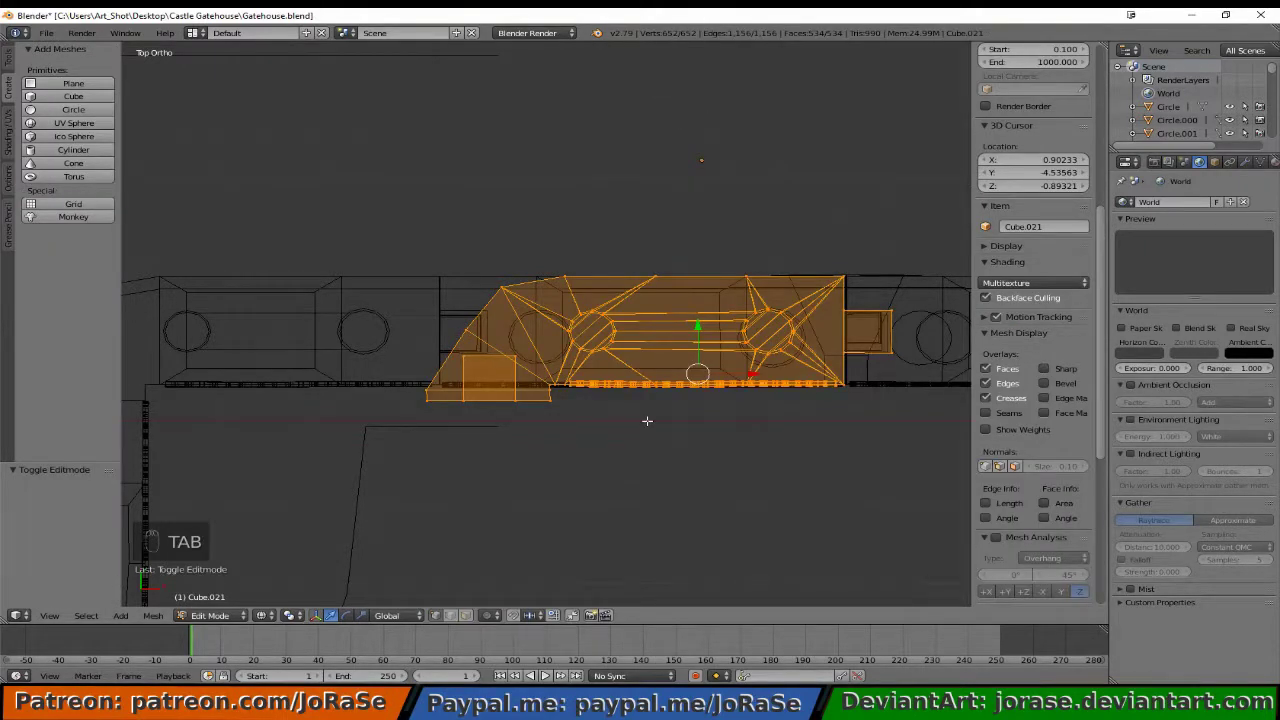
key(a)
key(a)
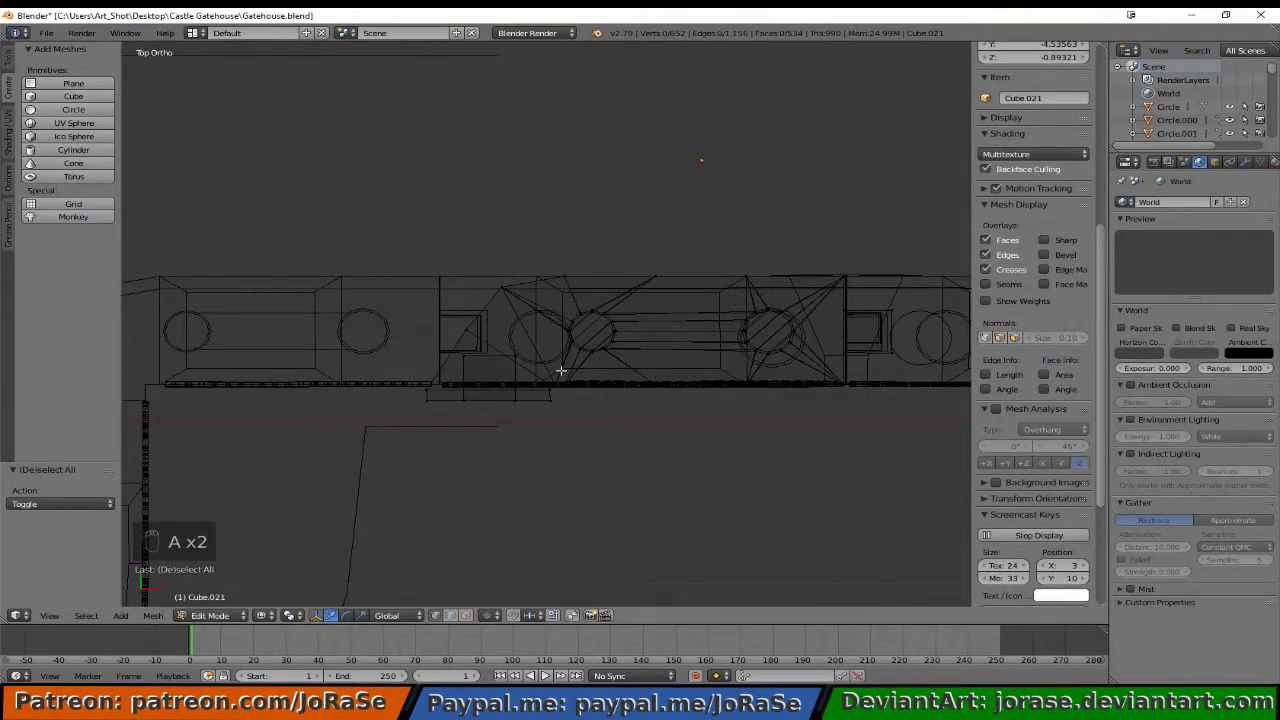
key(b)
drag(560, 372, 842, 418)
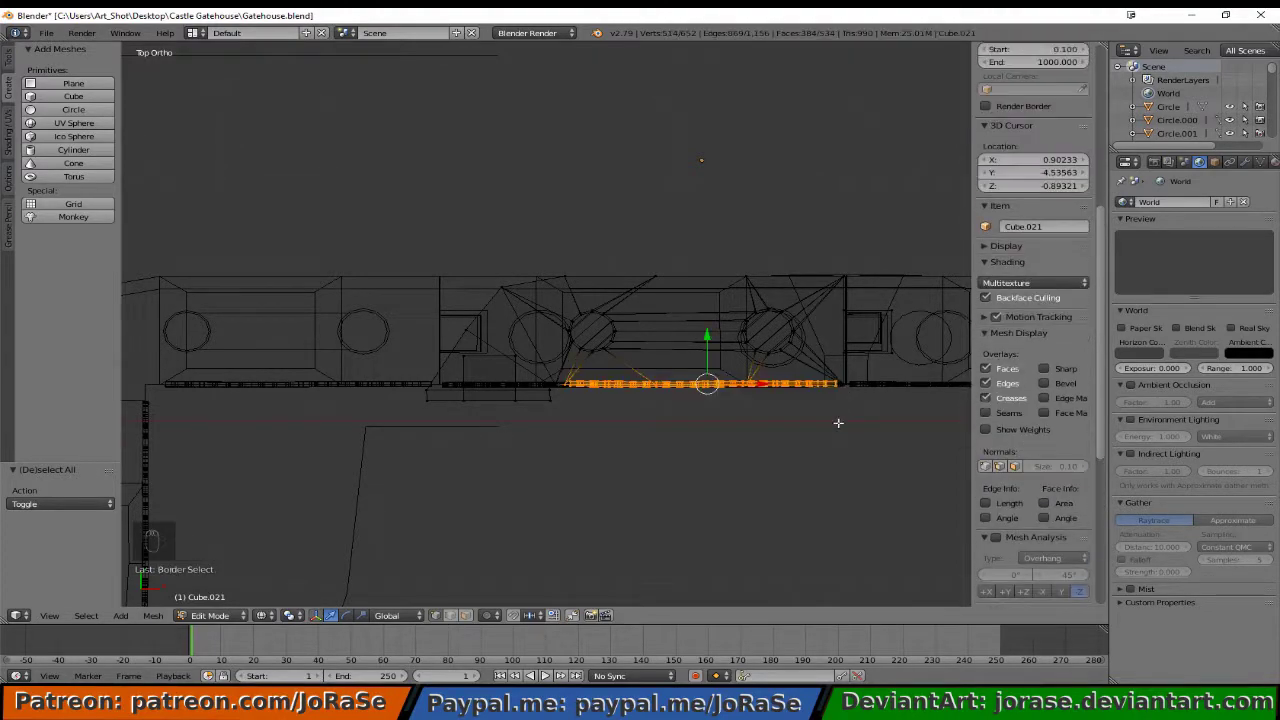
- Remove the backing wall's corner and edge vertices from the selection, keeping only the three rows of bricks selected
middle_drag(838, 423, 788, 355)
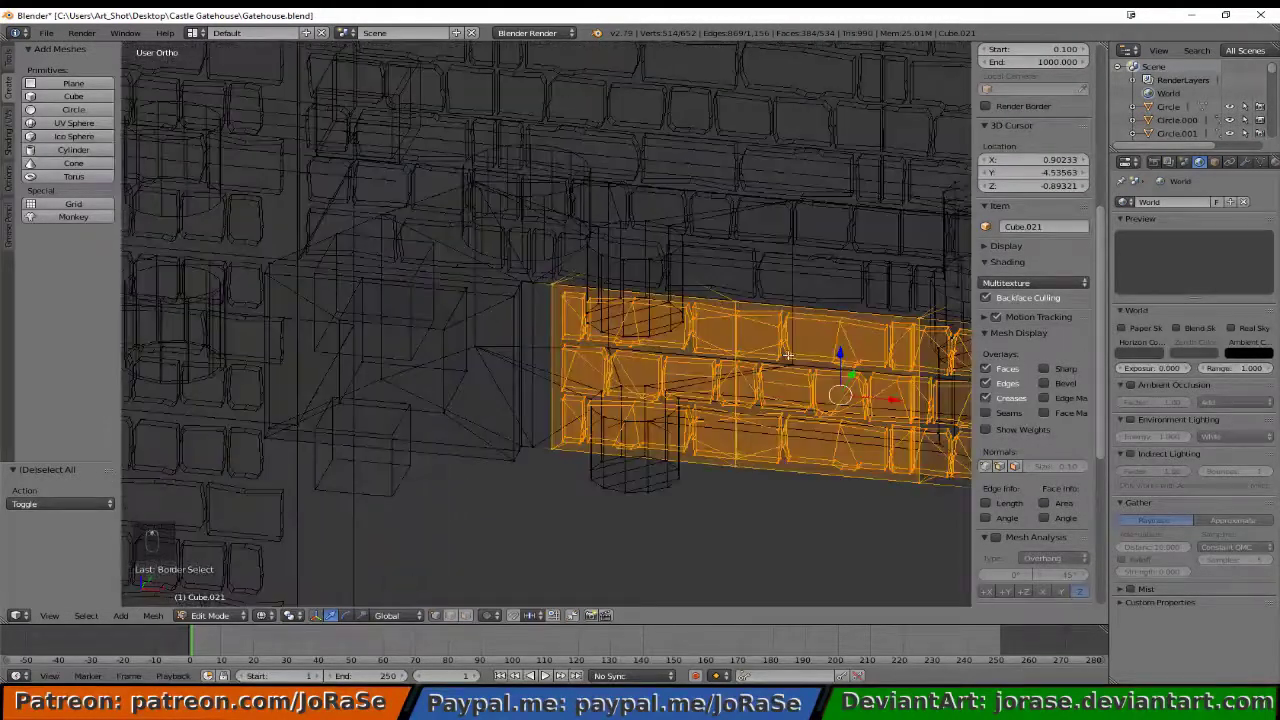
key(b)
middle_drag(514, 266, 566, 306)
key(b)
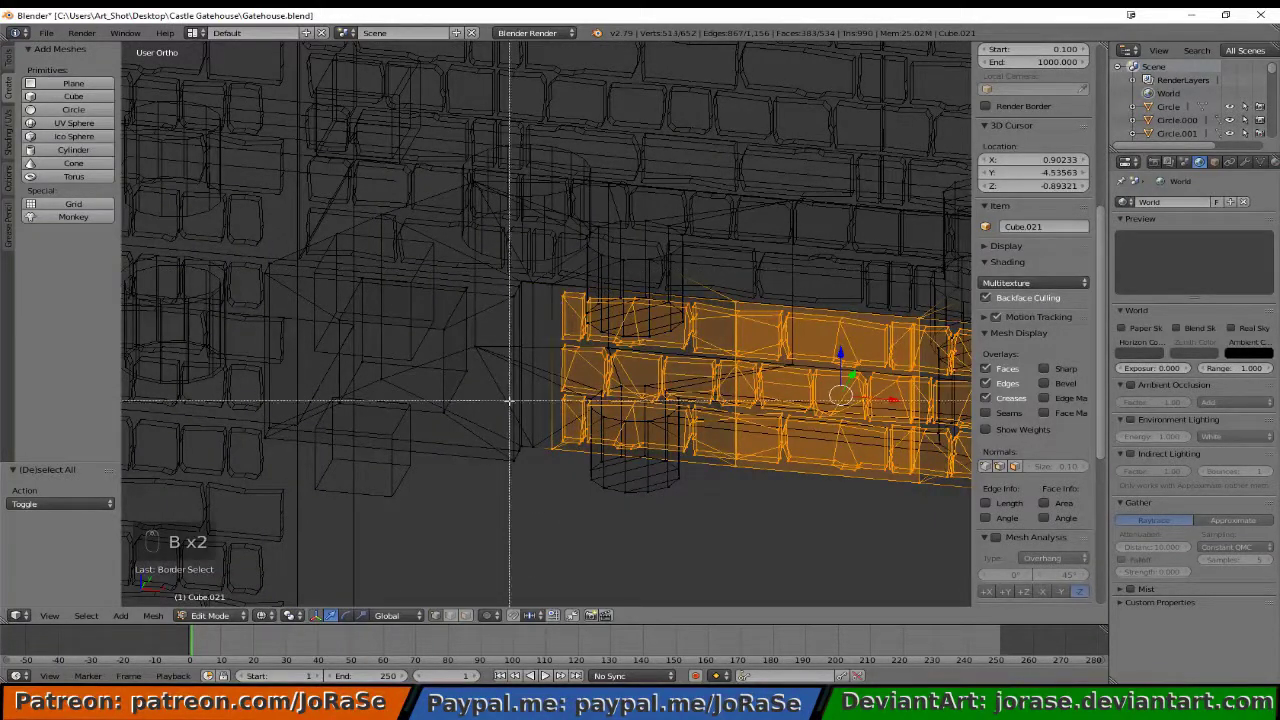
middle_drag(510, 400, 630, 490)
key(b)
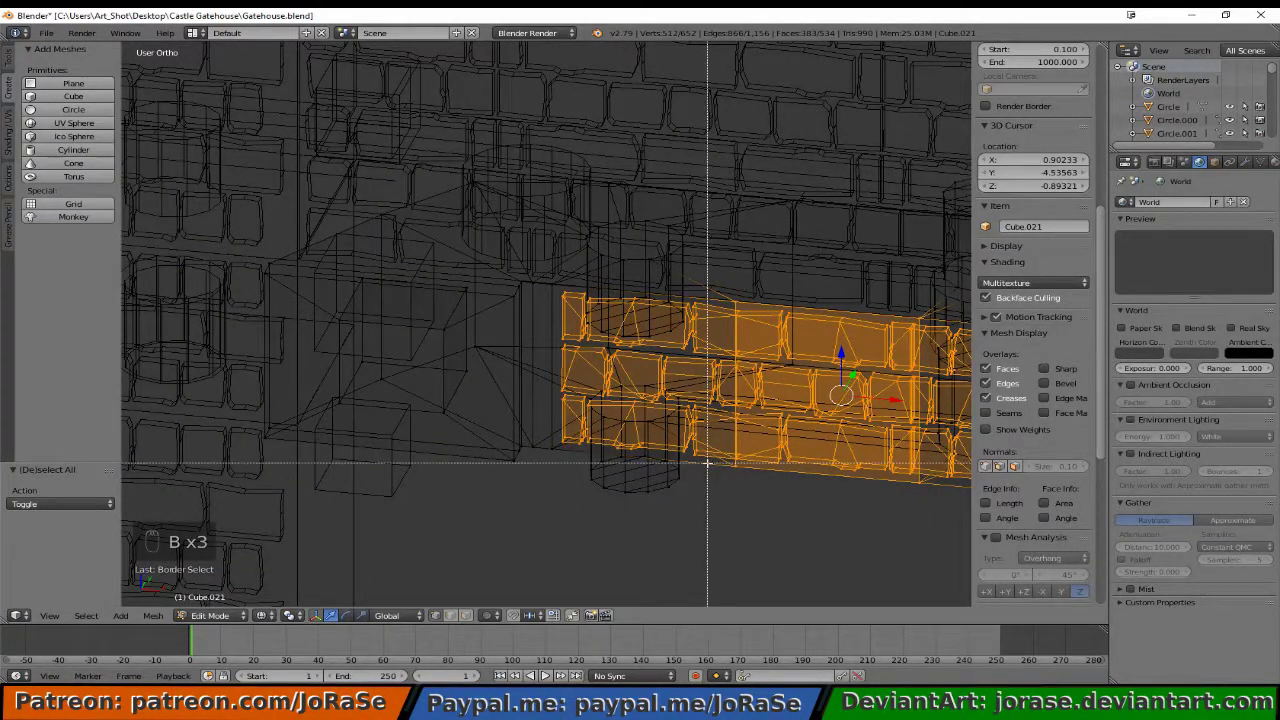
middle_drag(707, 463, 766, 491)
key(b)
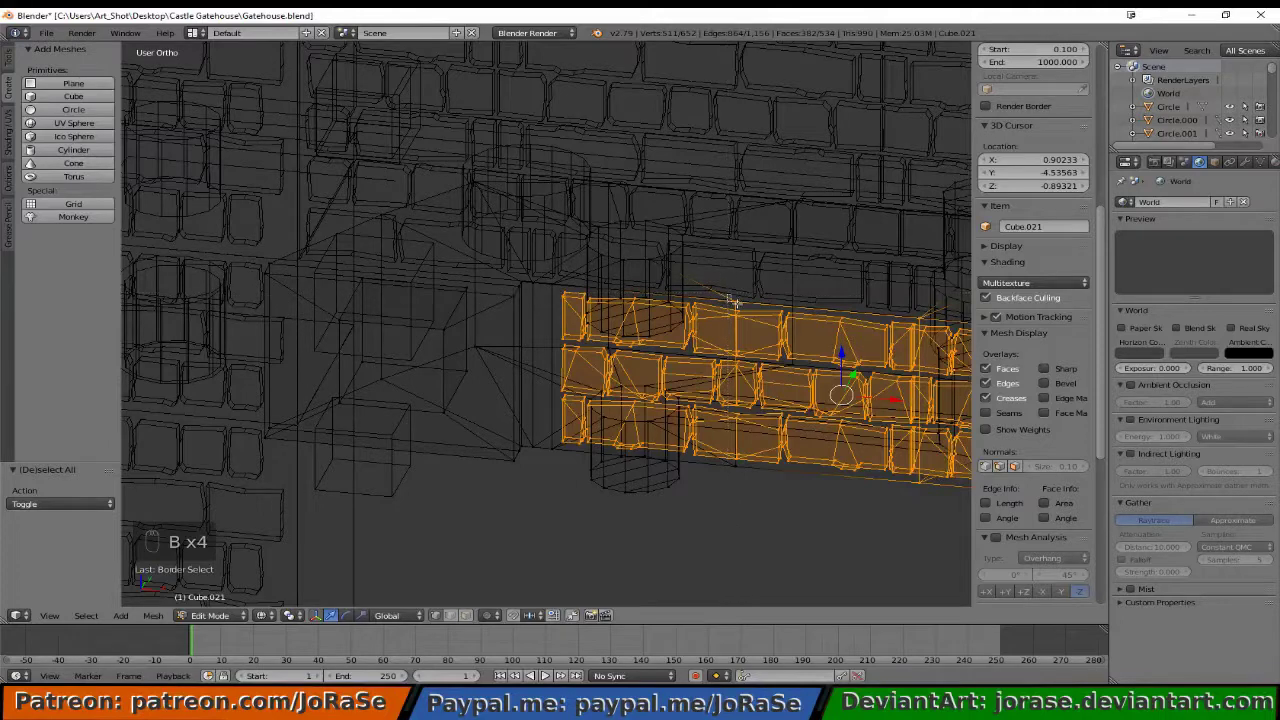
middle_drag(733, 300, 782, 310)
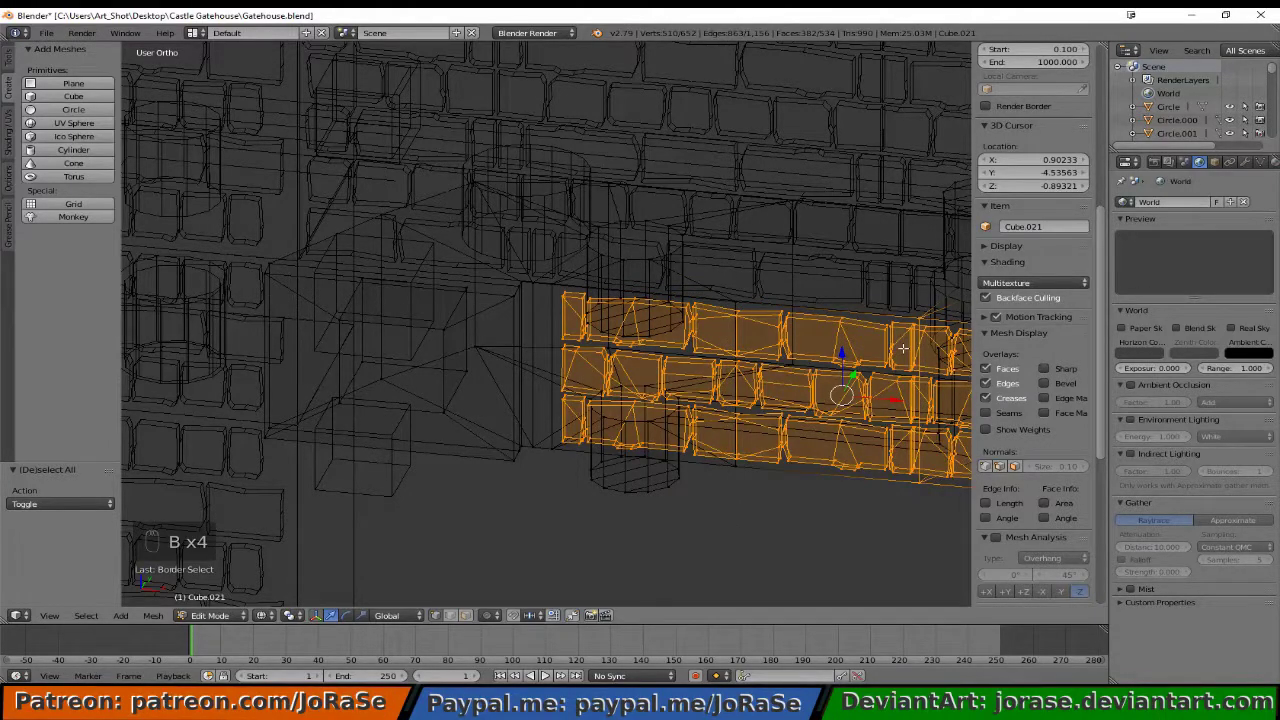
shift+middle_drag(902, 347, 664, 362)
key(b)
middle_drag(657, 314, 688, 337)
key(b)
middle_drag(655, 490, 688, 515)
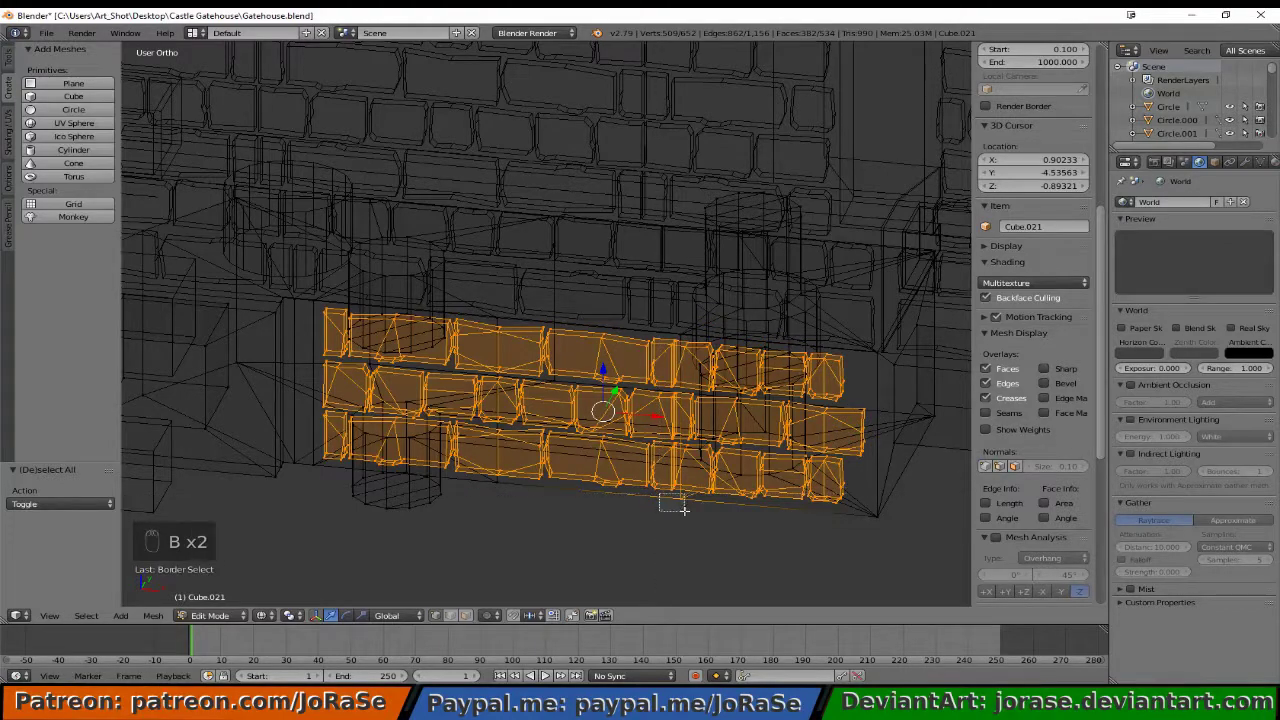
- Move the selected bricks about 1.425 in the negative Y direction, away from the wall block
scroll(700, 450, up, 1)
scroll(738, 411, down, 2)
middle_drag(738, 411, 519, 391)
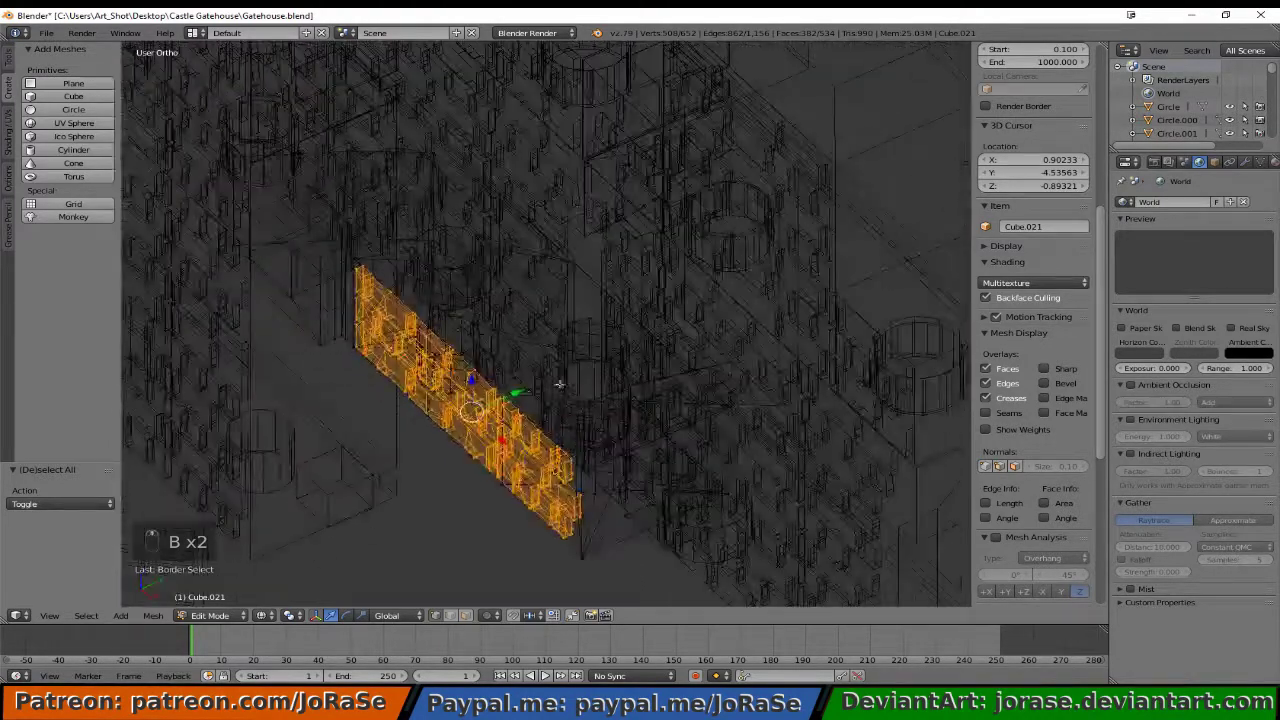
key(g)
middle_click(519, 391)
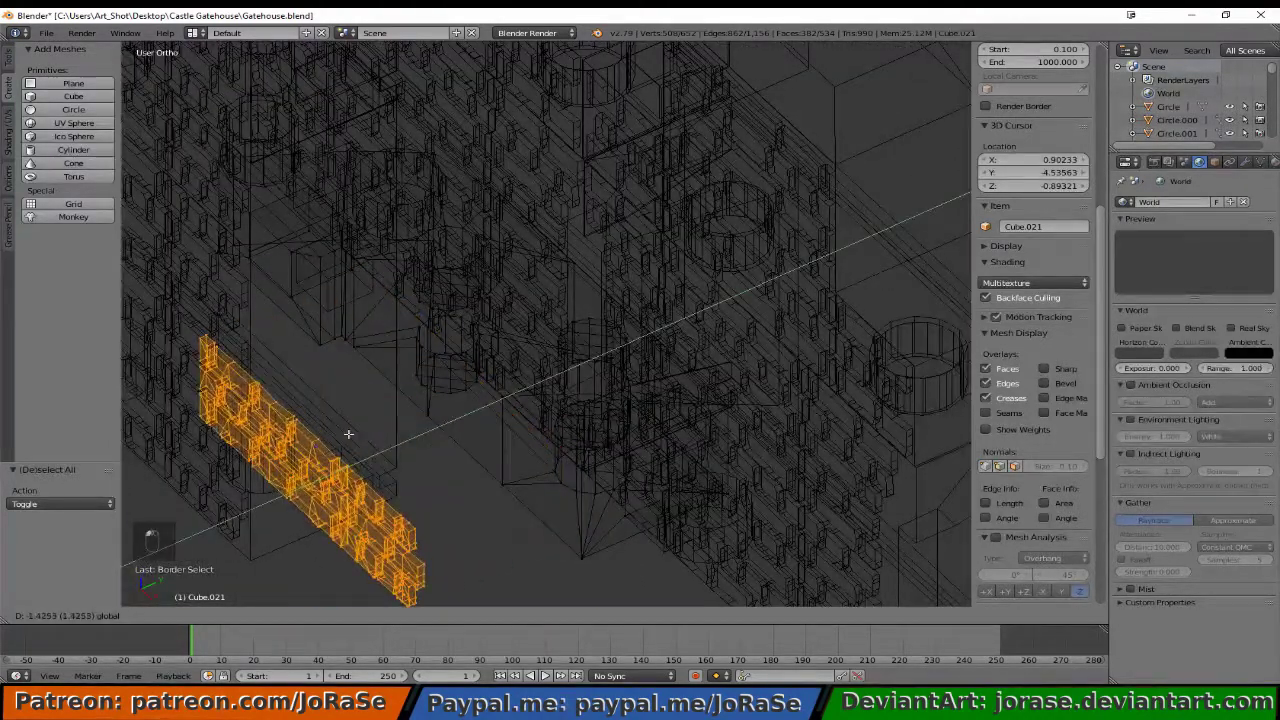
click(359, 433)
middle_drag(407, 407, 506, 406)
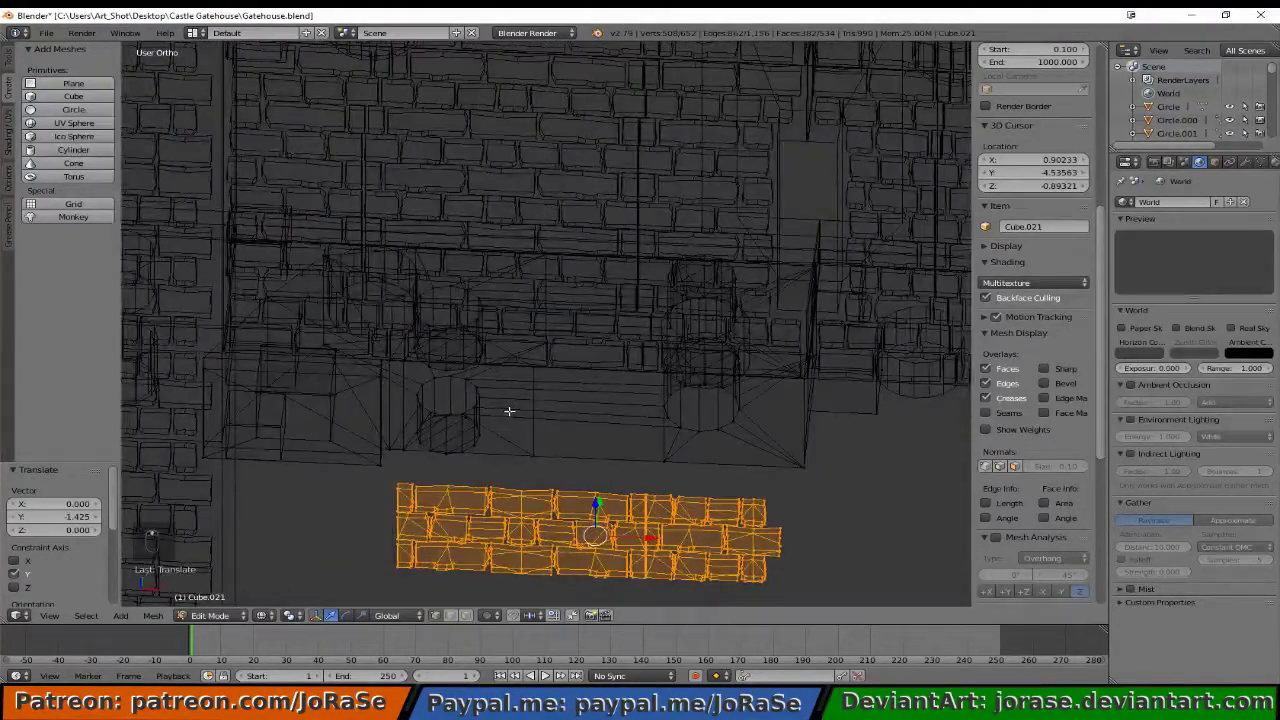
- Box-select the round peg and hole near the block's connector end from above and drop the detached bricks from the selection
key(KP_7)
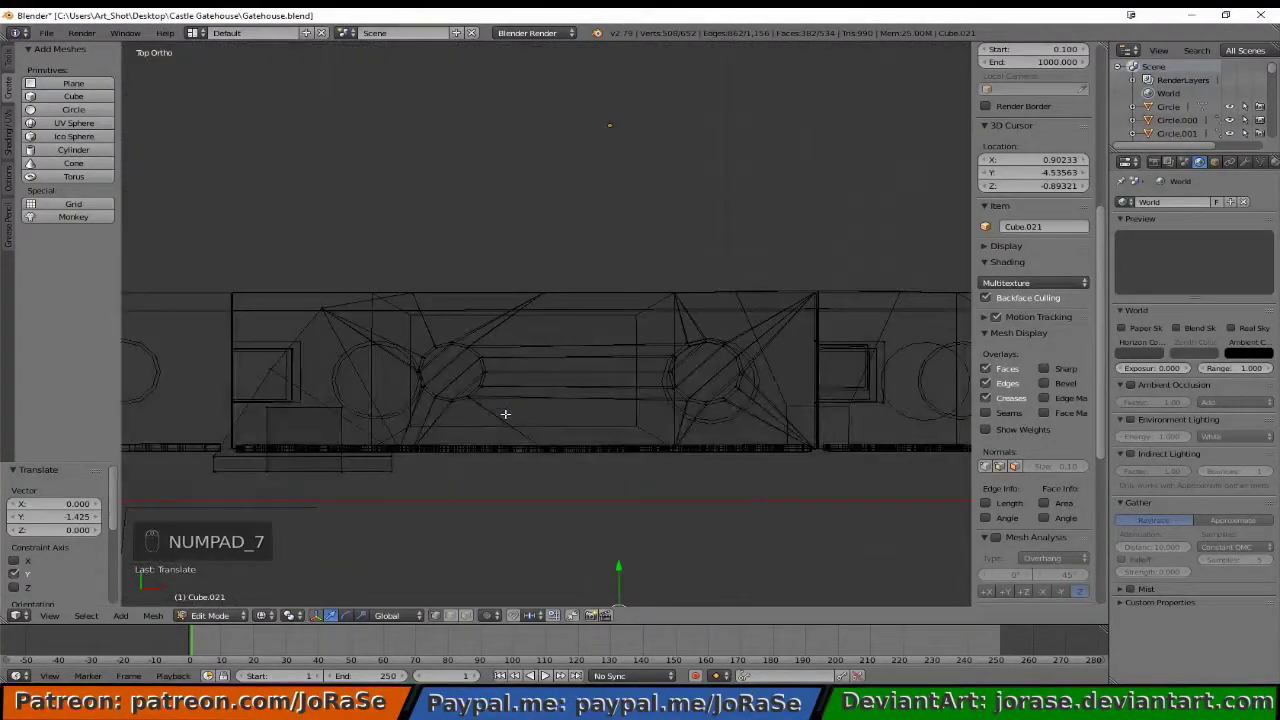
key(b)
drag(627, 320, 792, 411)
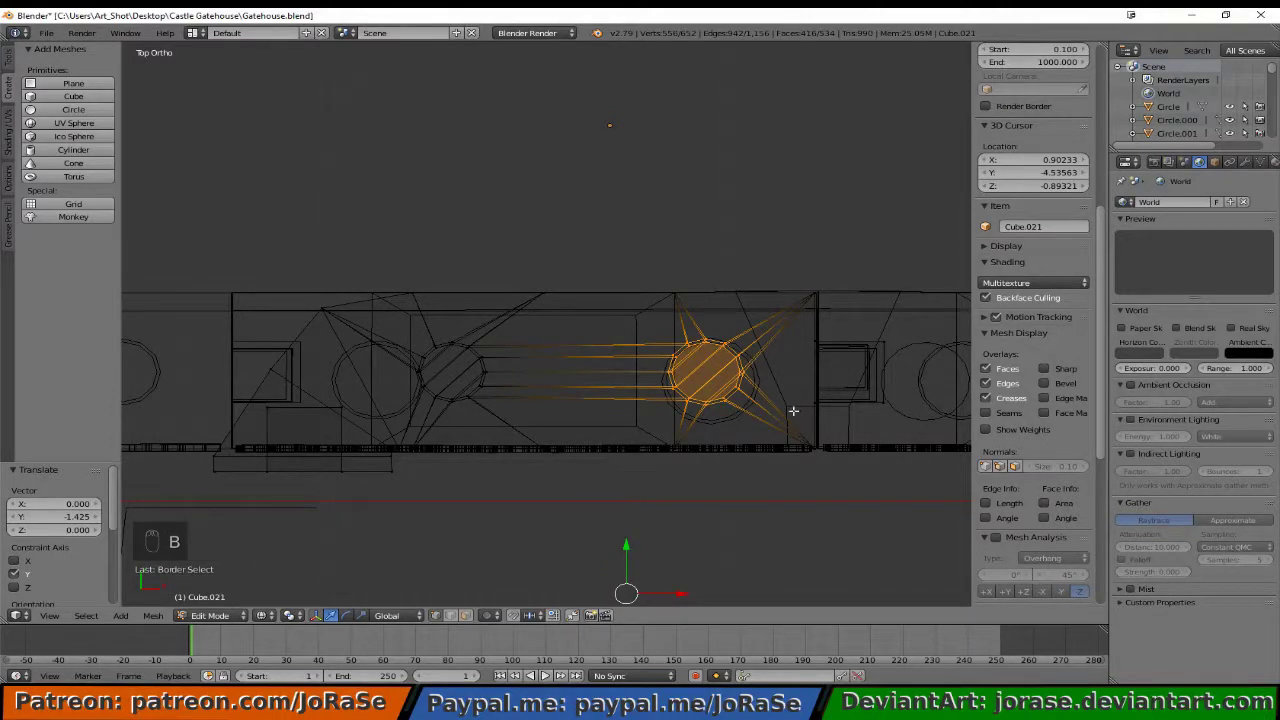
key(g)
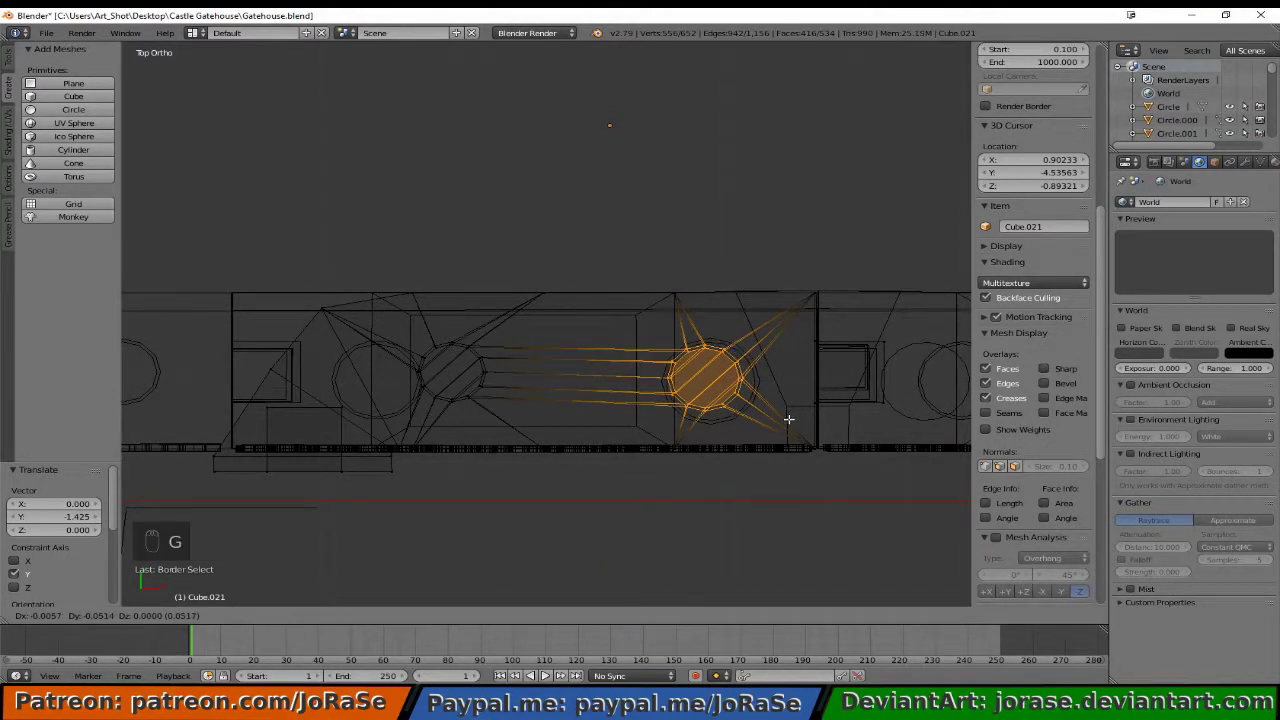
right_click(788, 419)
scroll(788, 419, down, 4)
key(b)
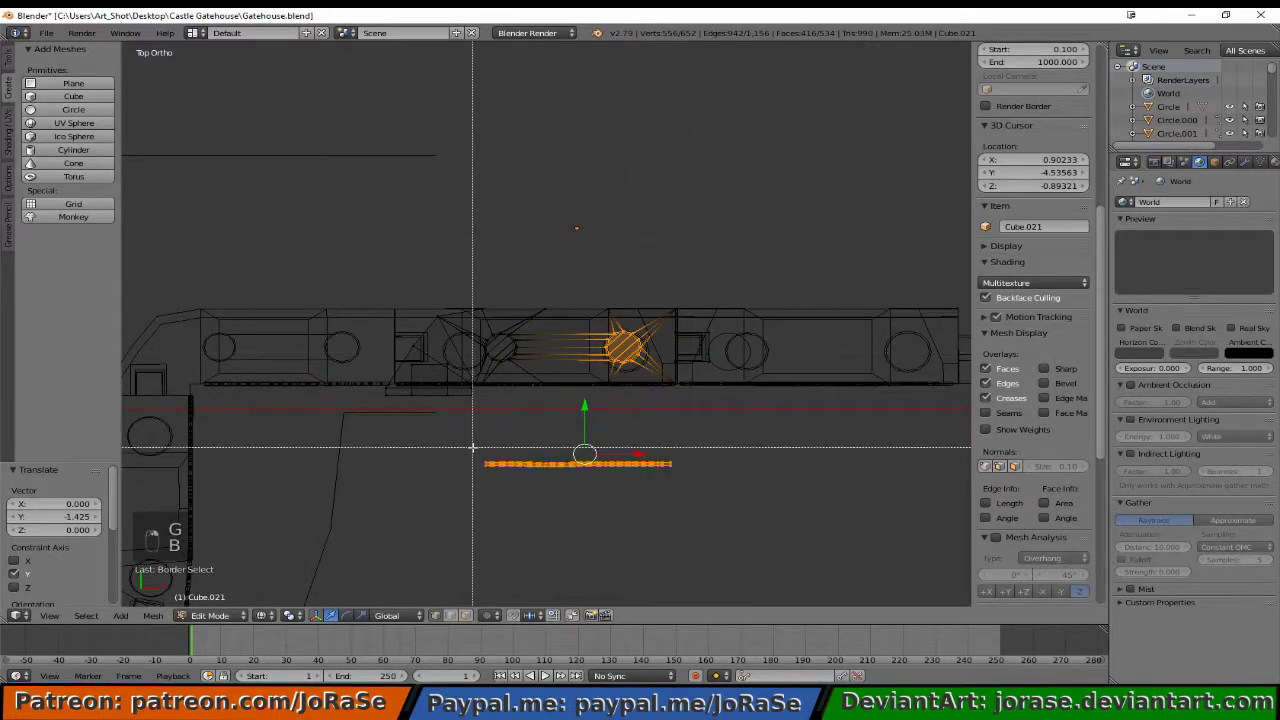
middle_drag(471, 449, 671, 529)
scroll(714, 407, up, 6)
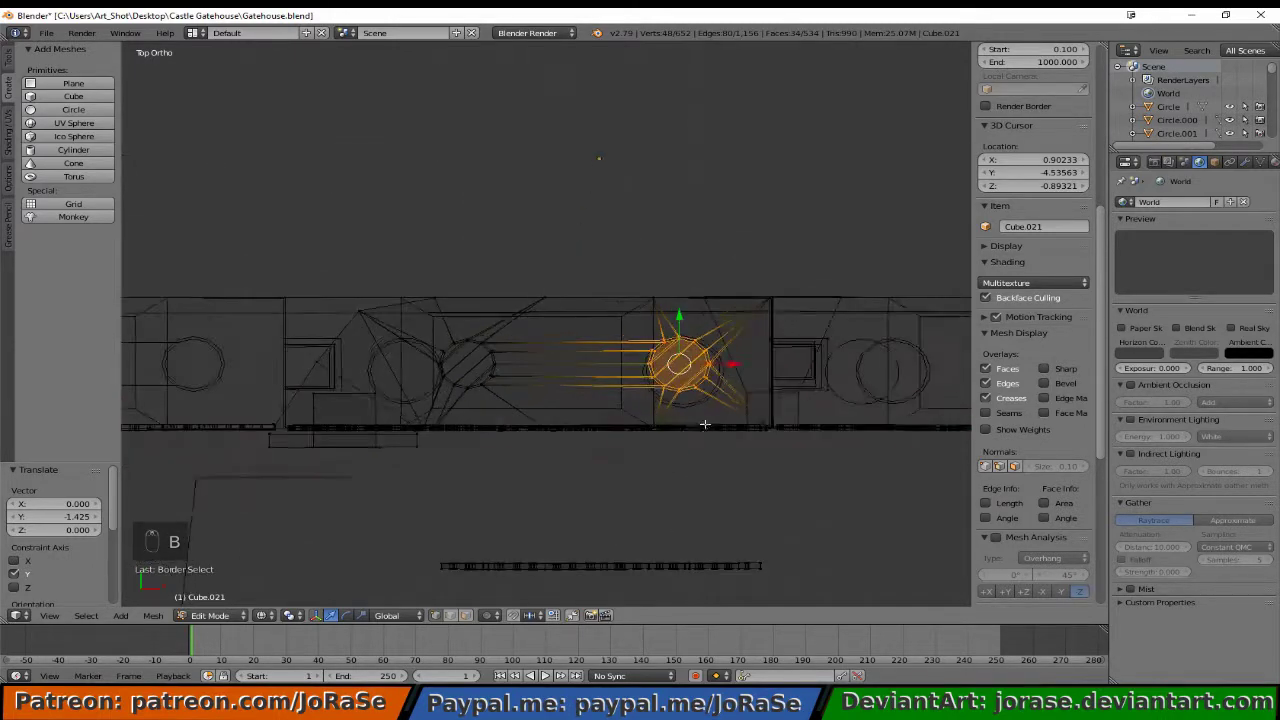
- Move the selected peg and hole about 0.036 on X and -0.079 on Y, and scale them by about 1.317
key(g)
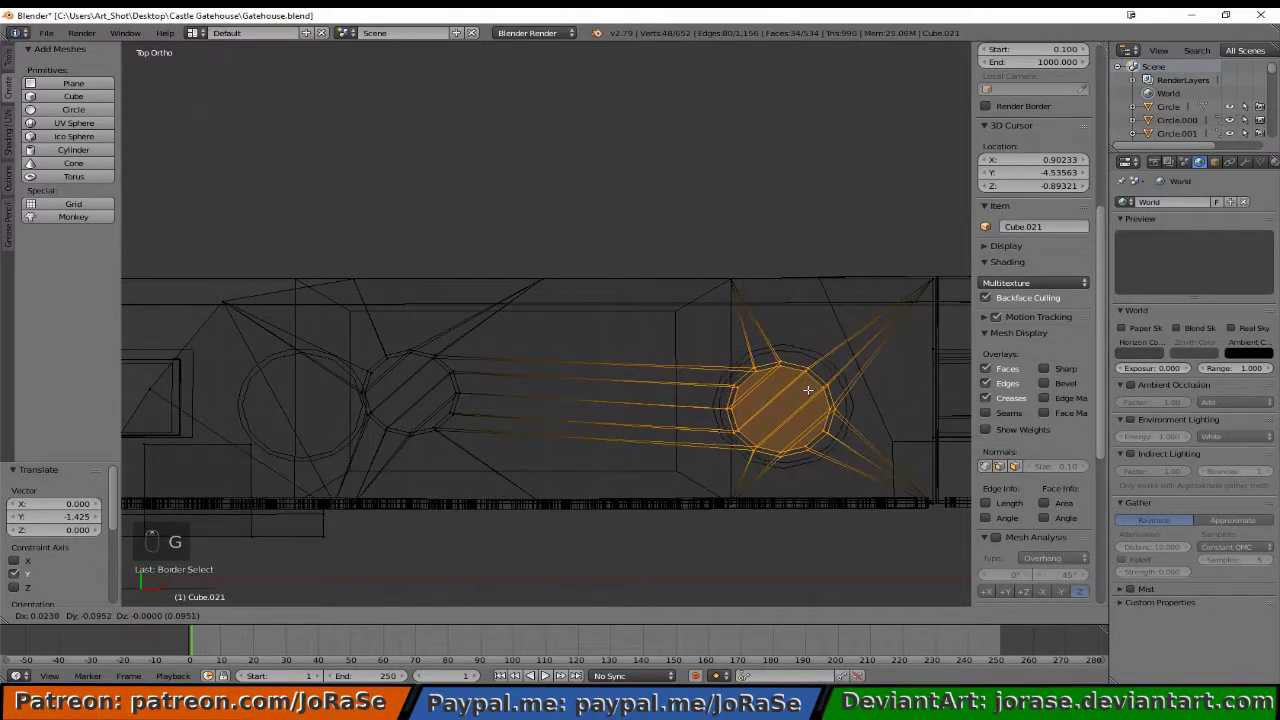
click(806, 374)
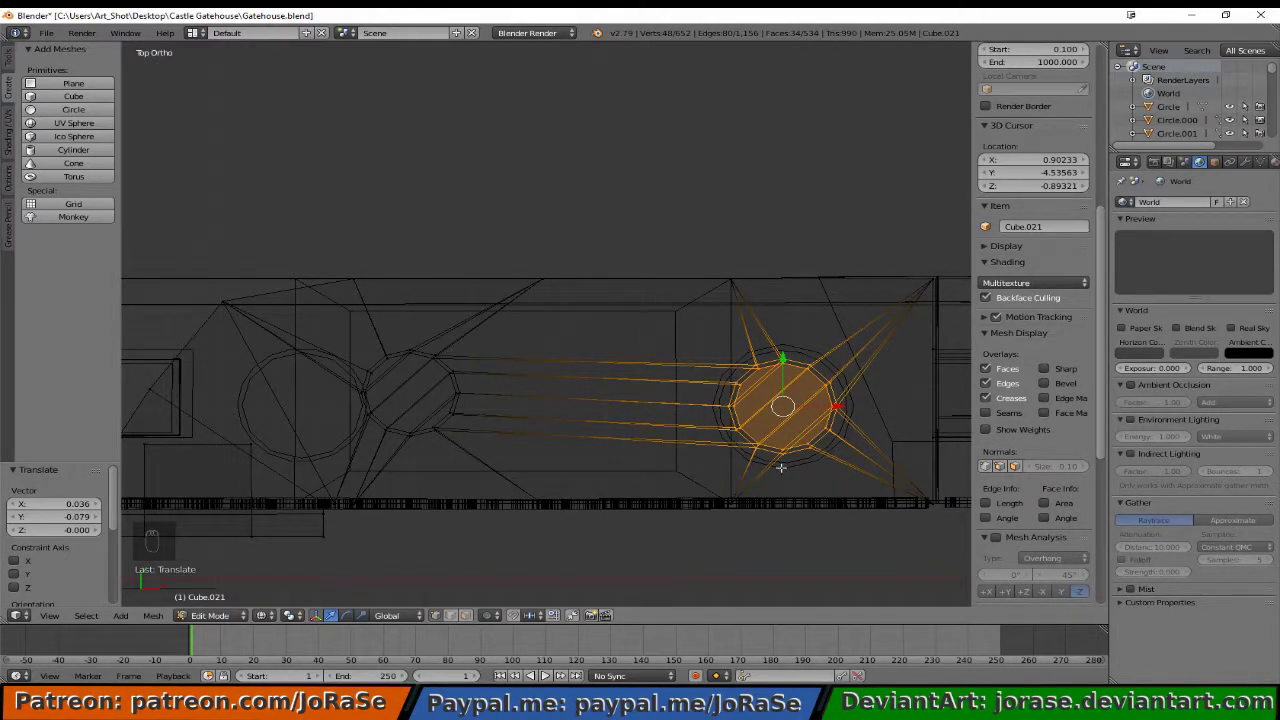
key(s)
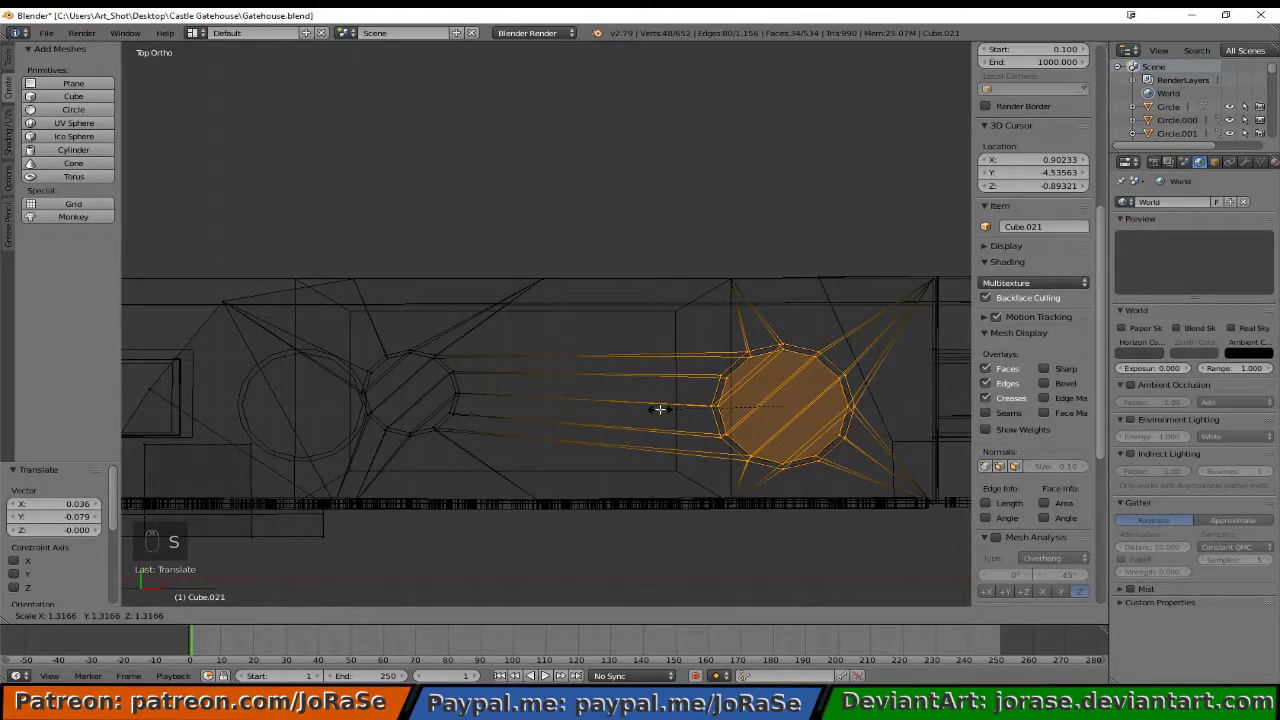
click(659, 409)
- Move the selected peg and hole up about 0.266 on Z so the hole's lower rim sits on the block's underside
middle_drag(692, 486, 697, 354)
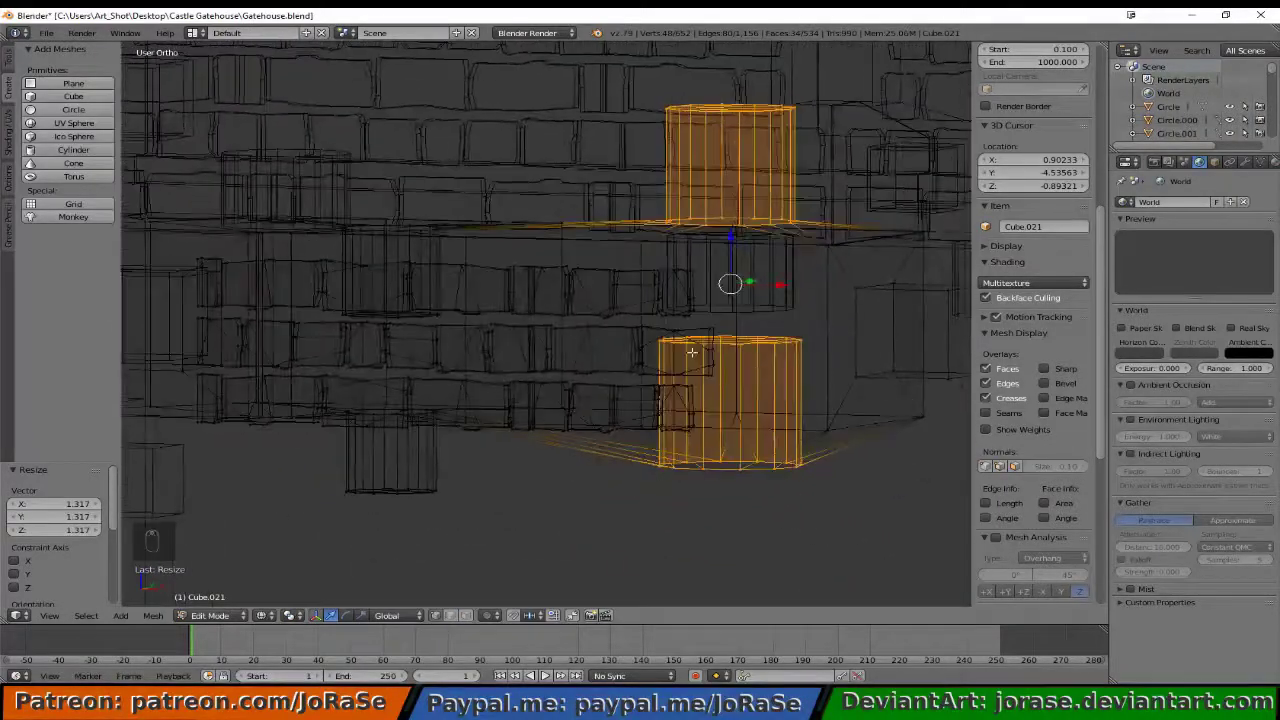
key(KP_3)
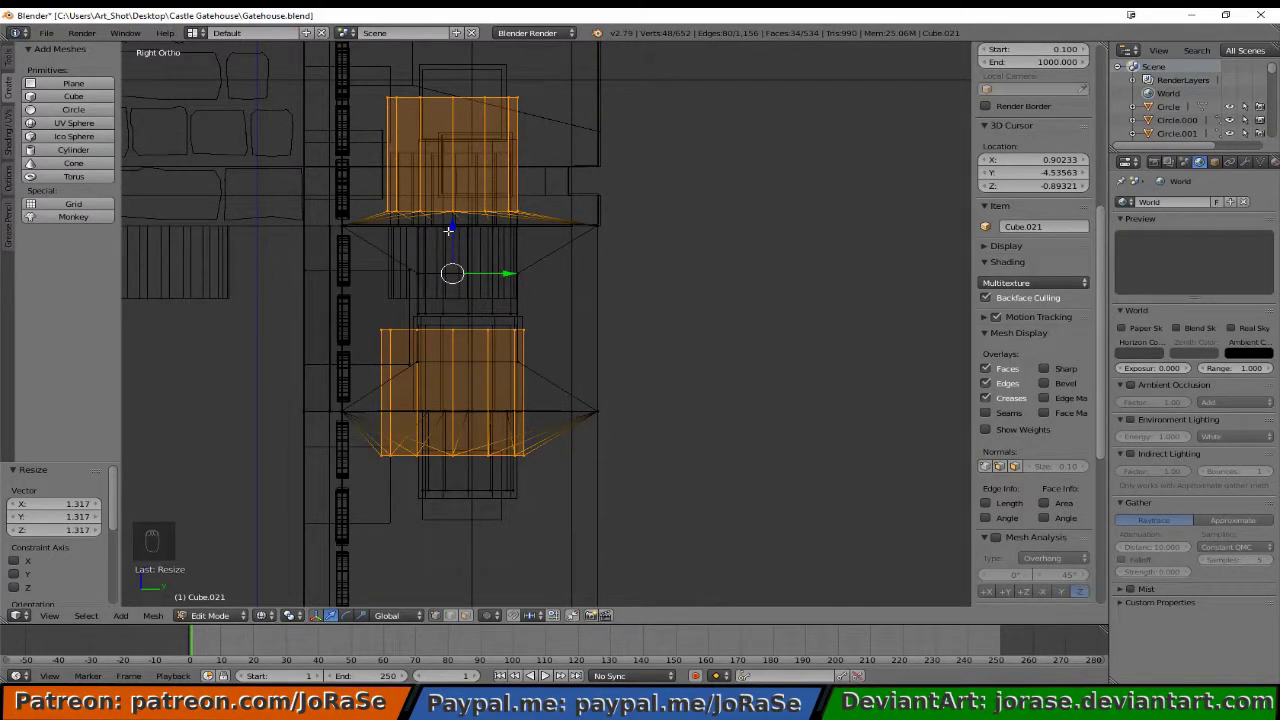
drag(451, 231, 435, 187)
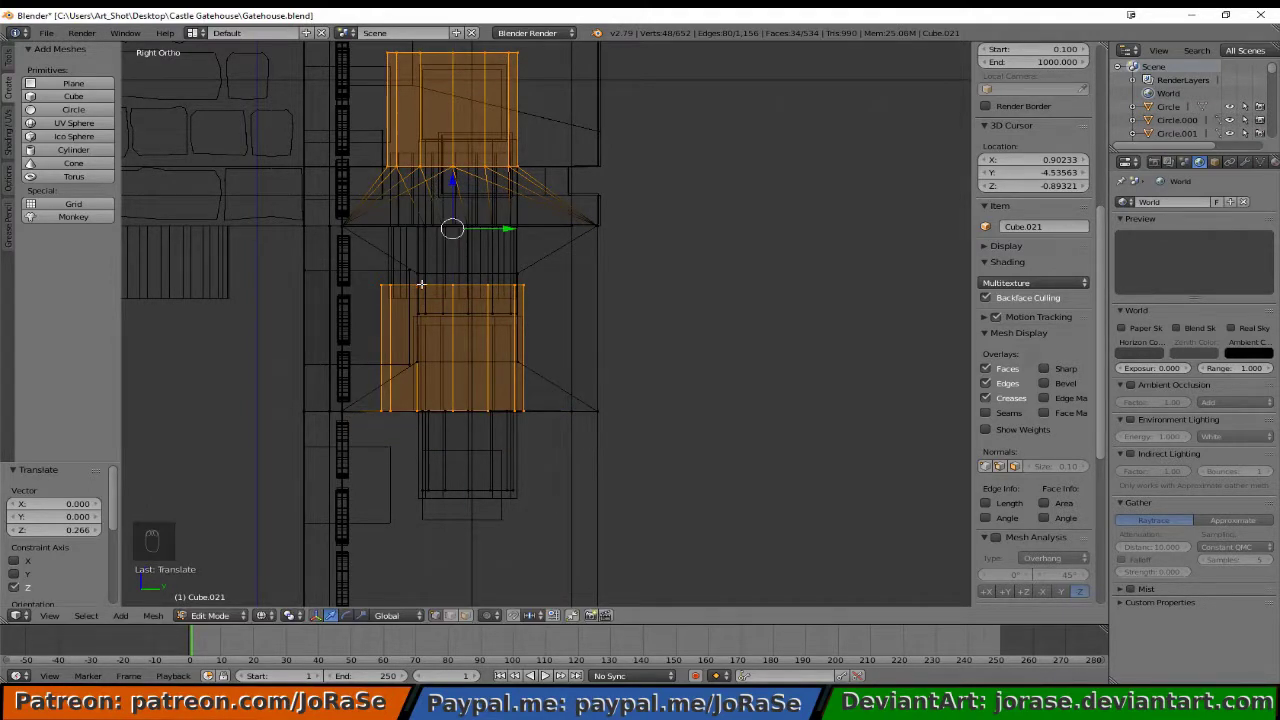
- Drop the rim ring at the block's underside from the selection and move the remaining peg and hole vertices about -0.349 on Z
key(b)
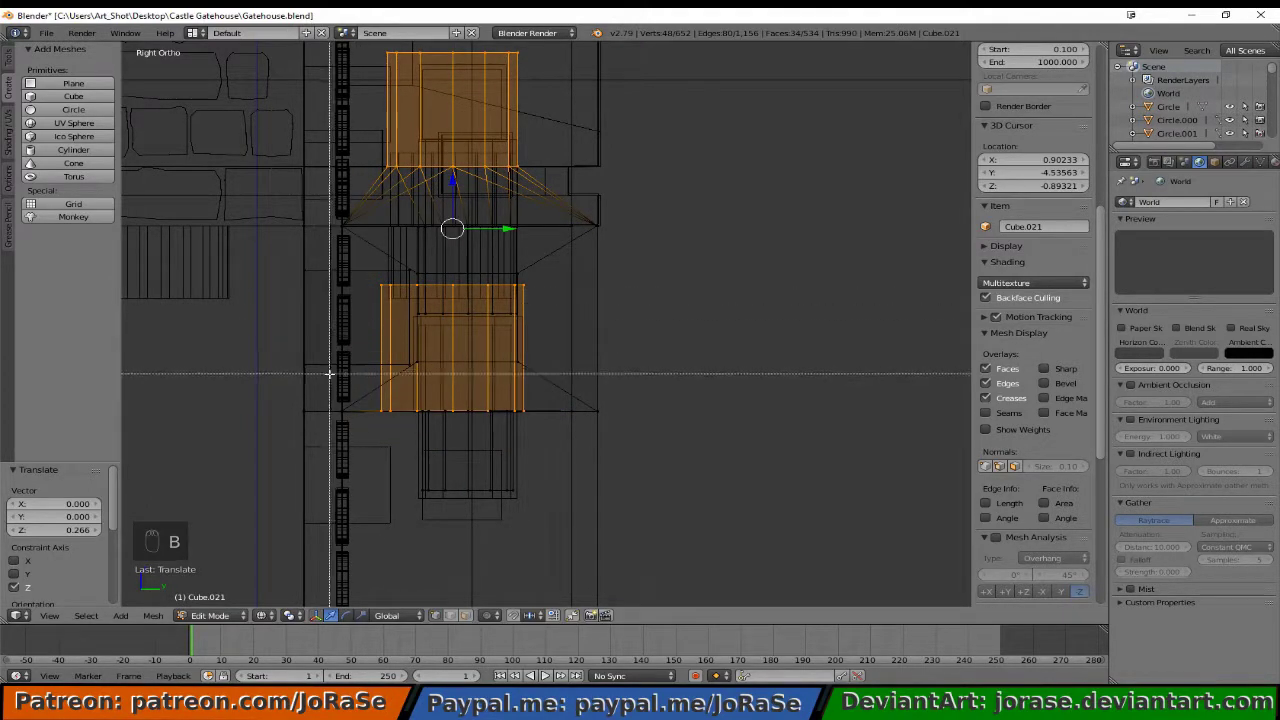
middle_drag(330, 372, 590, 471)
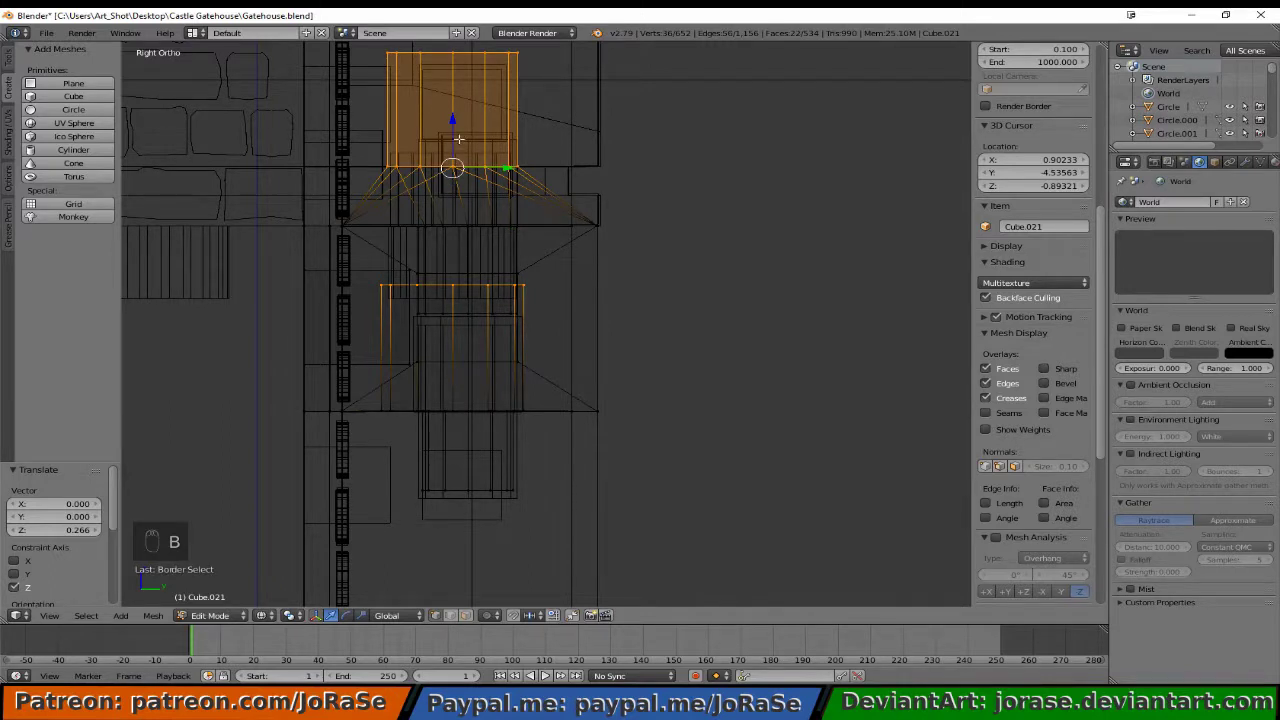
drag(458, 138, 470, 195)
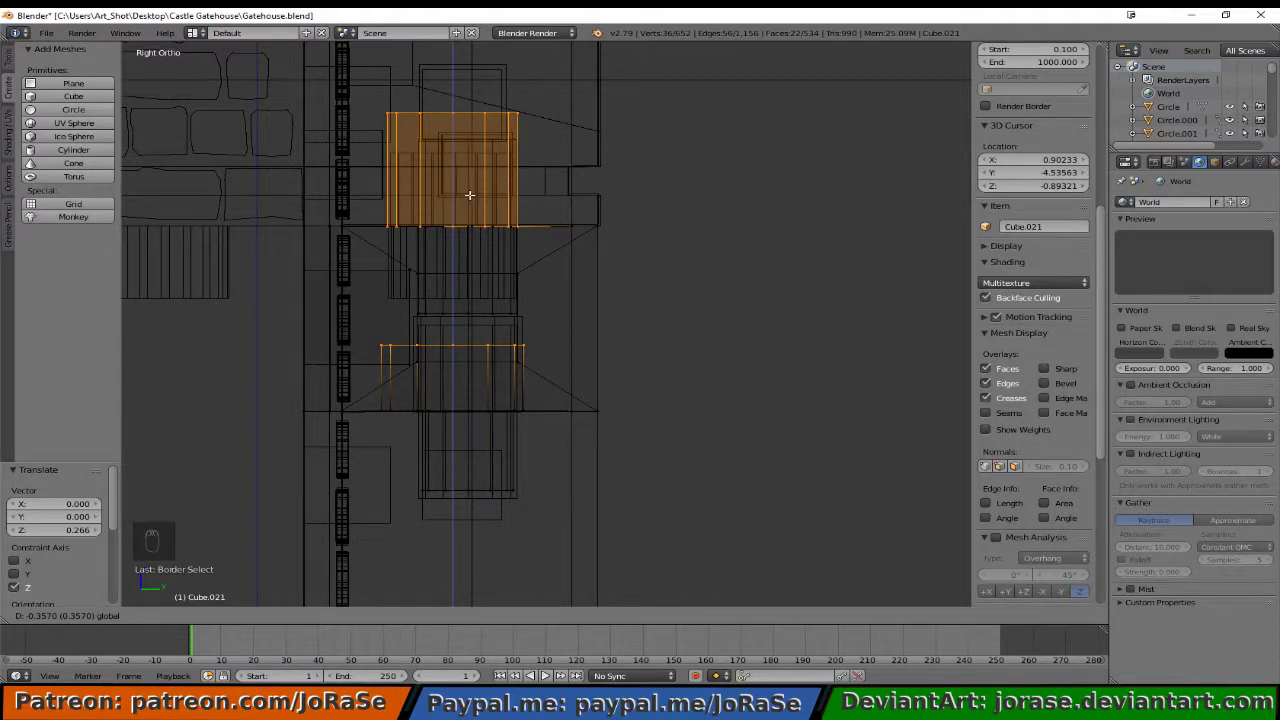
drag(470, 195, 469, 193)
- Drop the rim ring at the block's top face from the selection and delete the remaining peg and hole vertices
key(b)
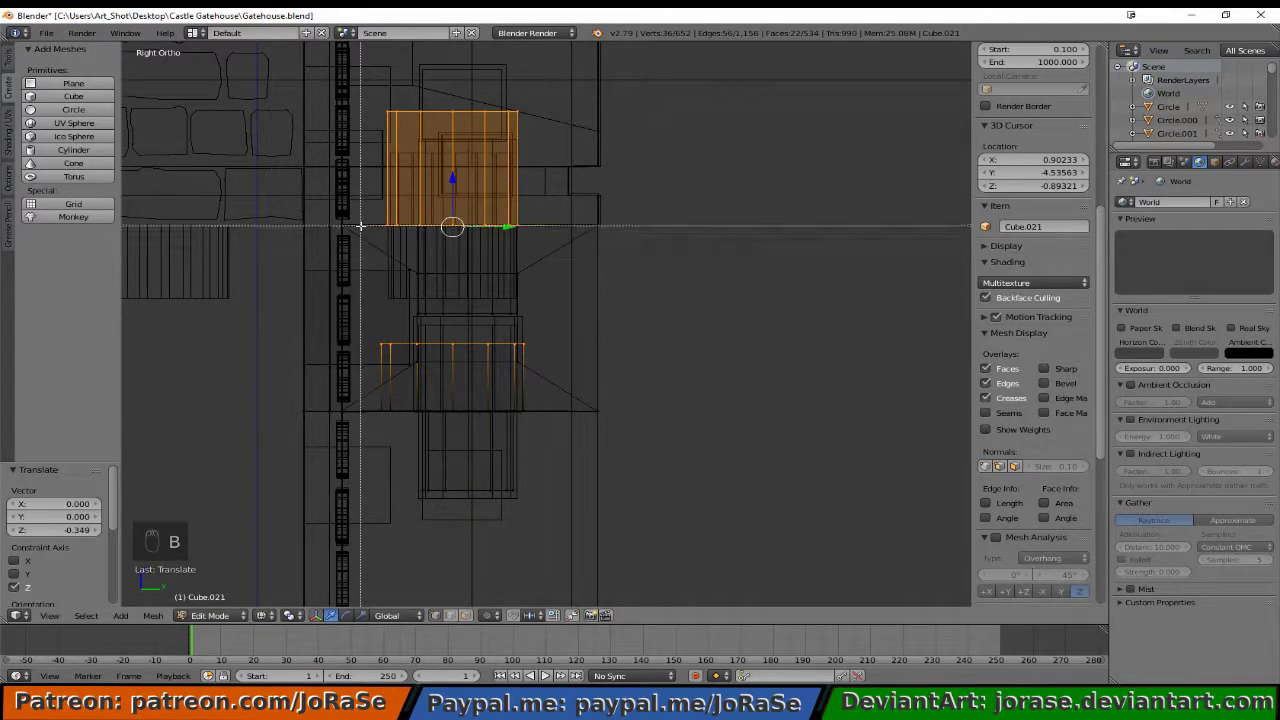
drag(360, 225, 506, 252)
middle_drag(506, 252, 545, 260)
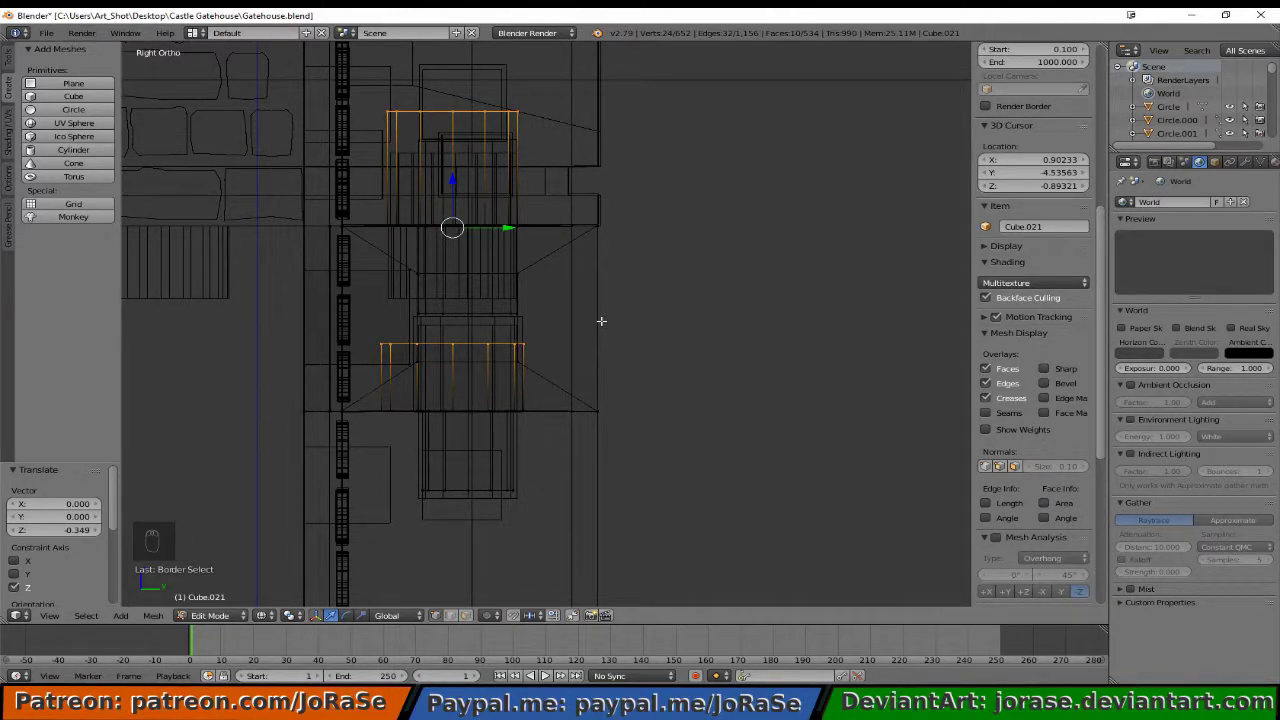
key(x)
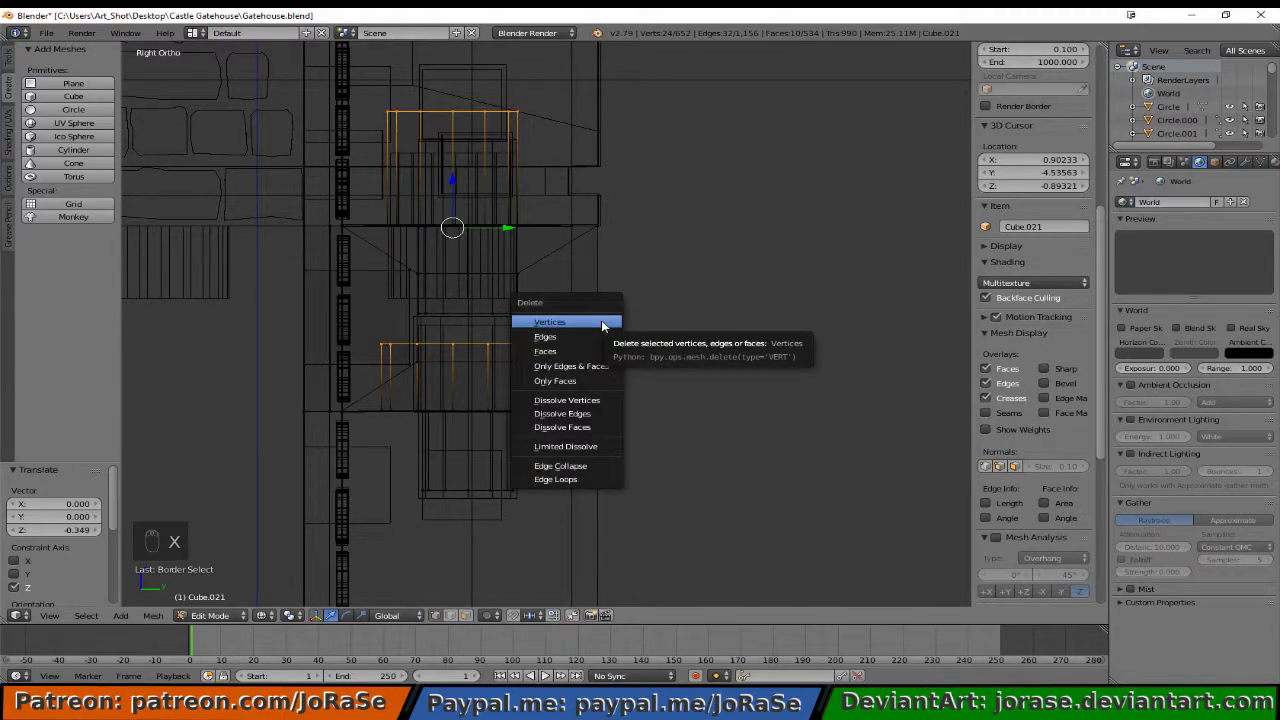
click(601, 320)
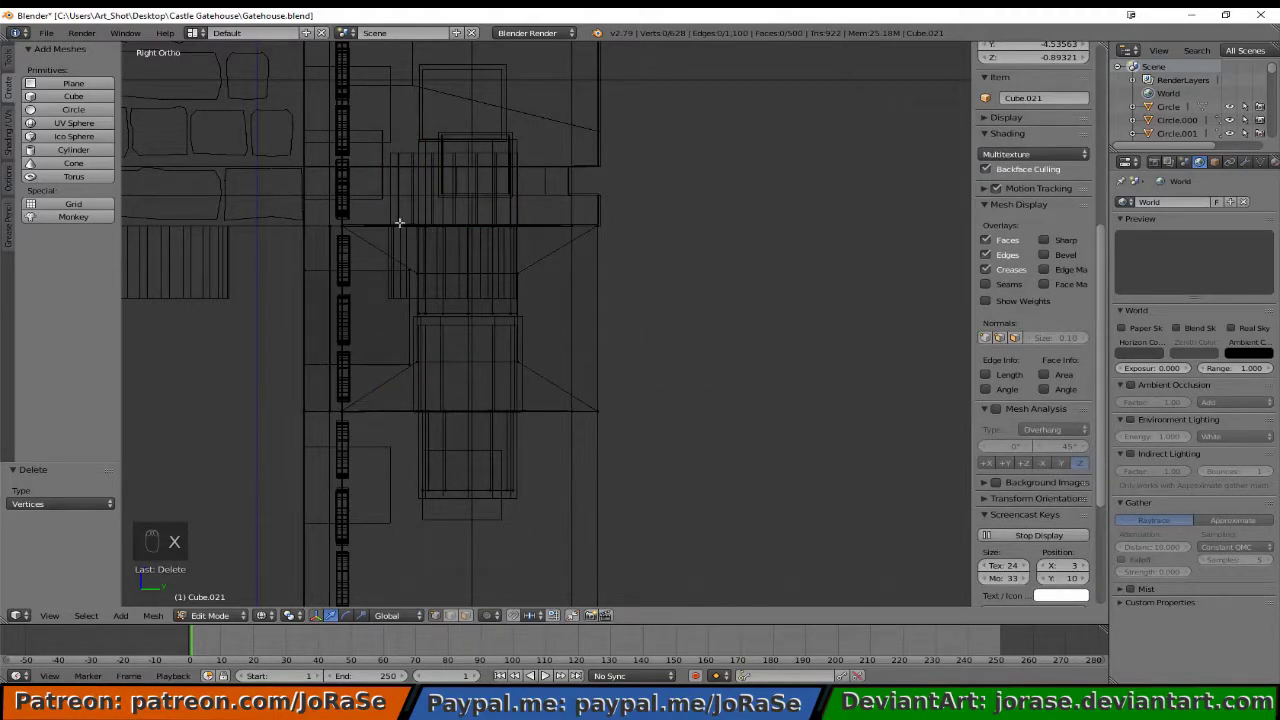
- Select the open circular rim loop on the block's top face and extrude it about 0.448 down into the block along Z
middle_drag(399, 222, 500, 294)
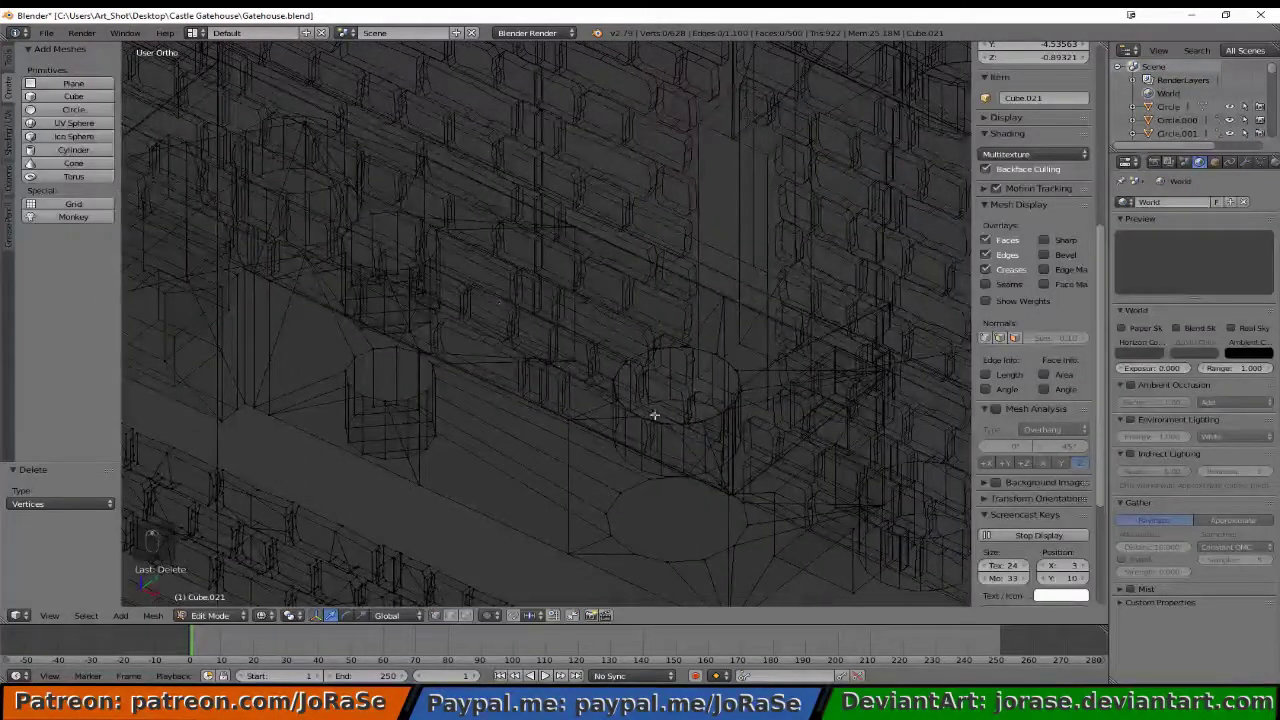
alt+right_click(727, 358)
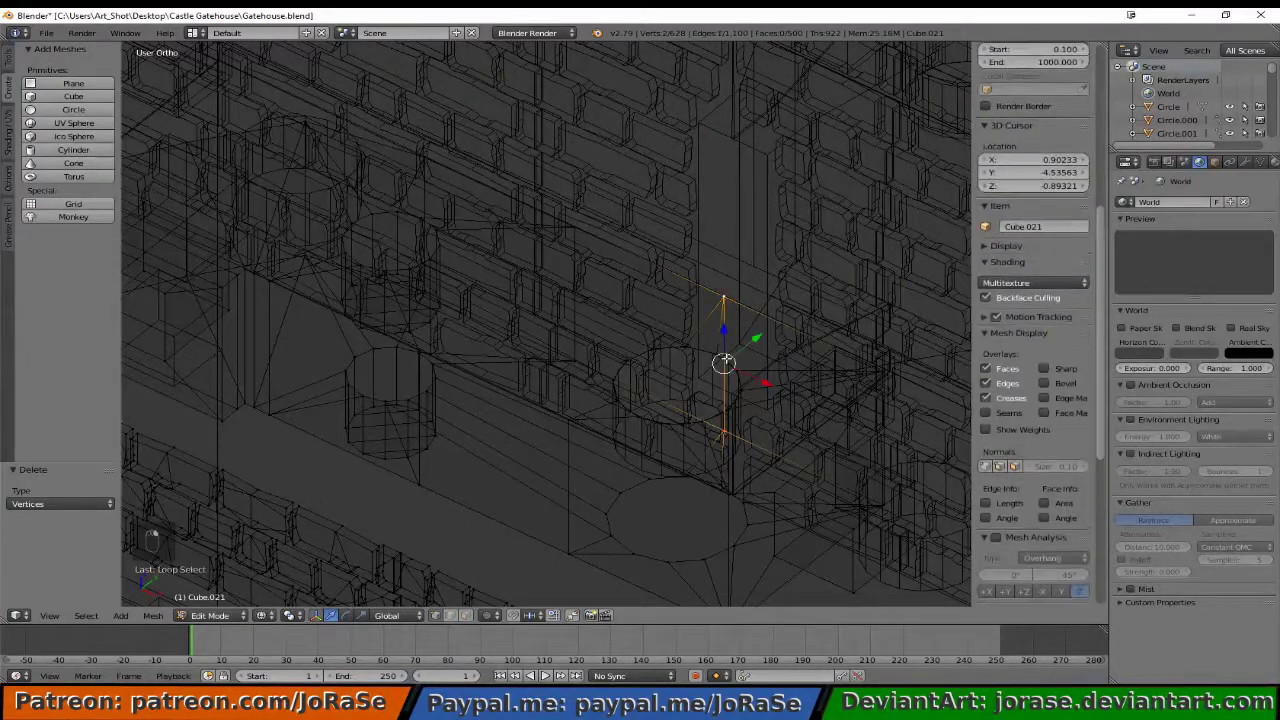
key(a)
alt+right_click(704, 352)
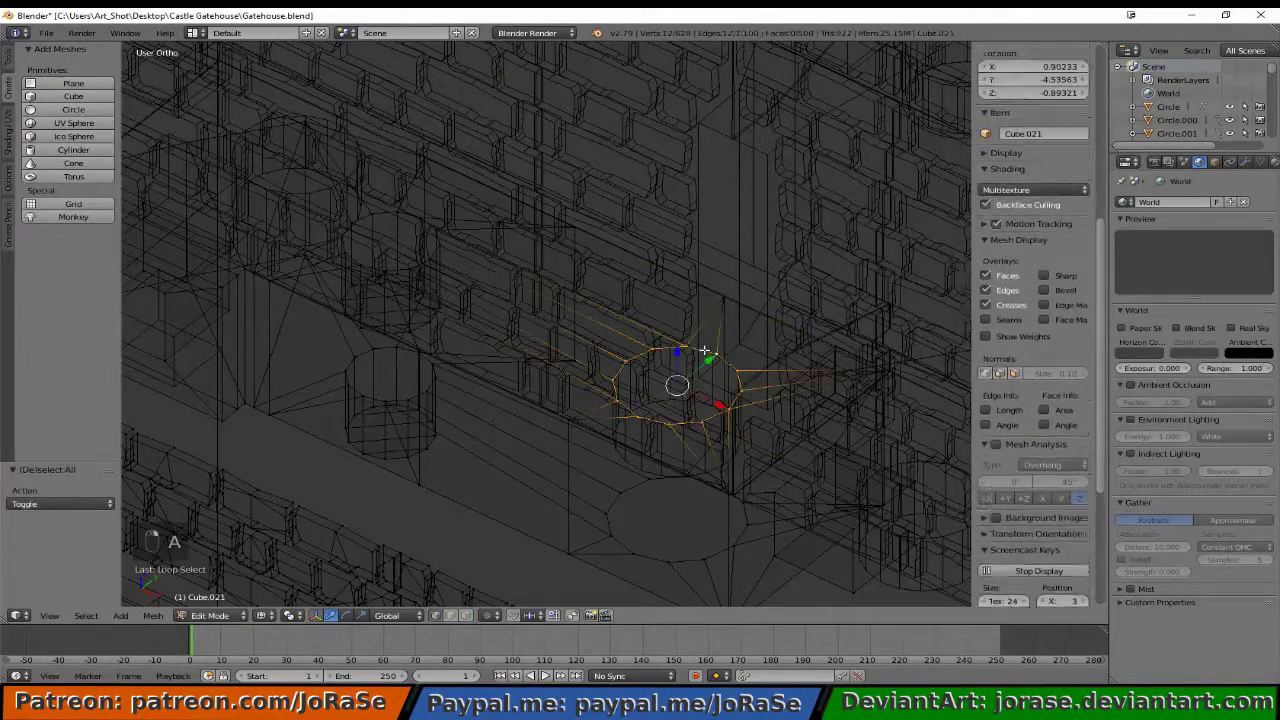
key(KP_1)
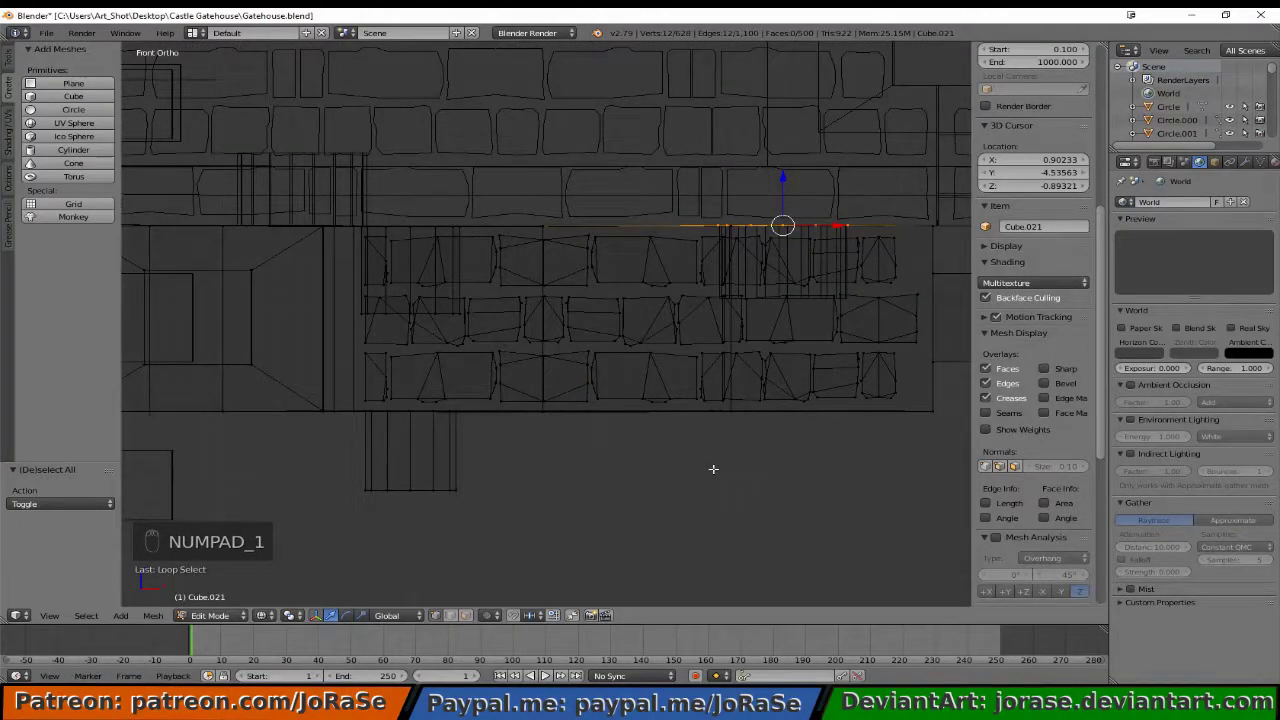
key(e)
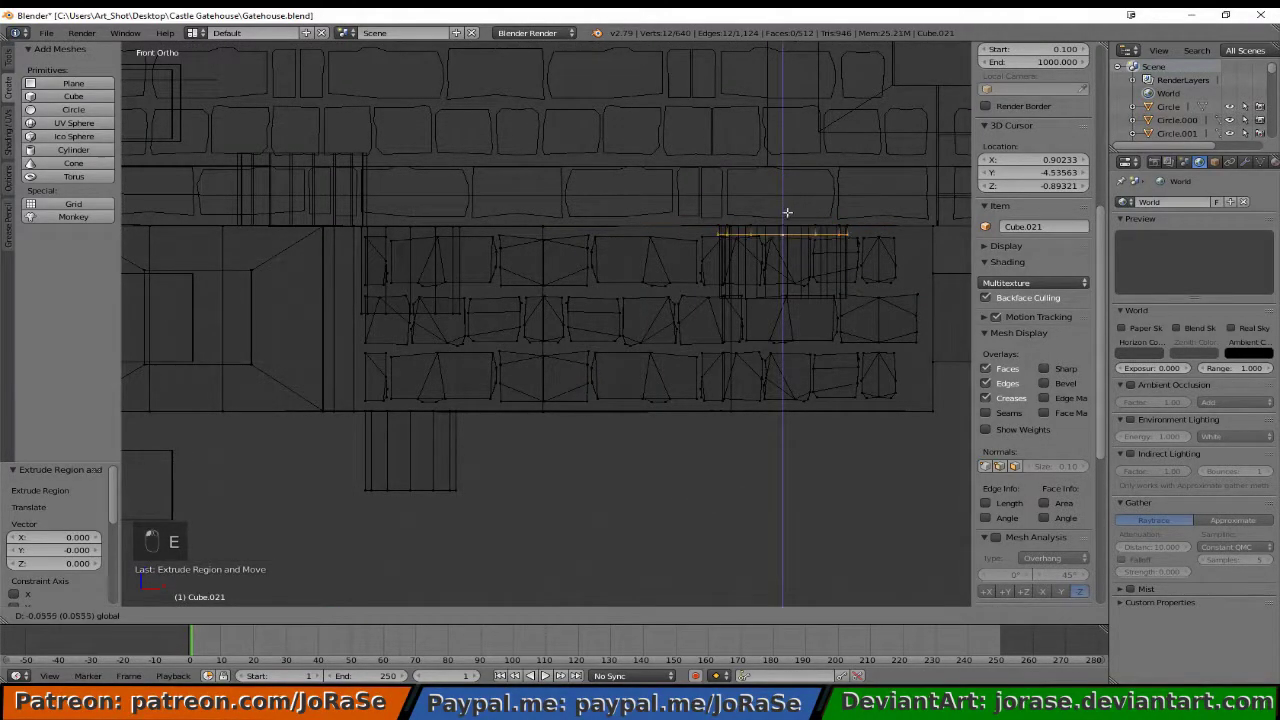
click(803, 277)
middle_drag(669, 294, 647, 350)
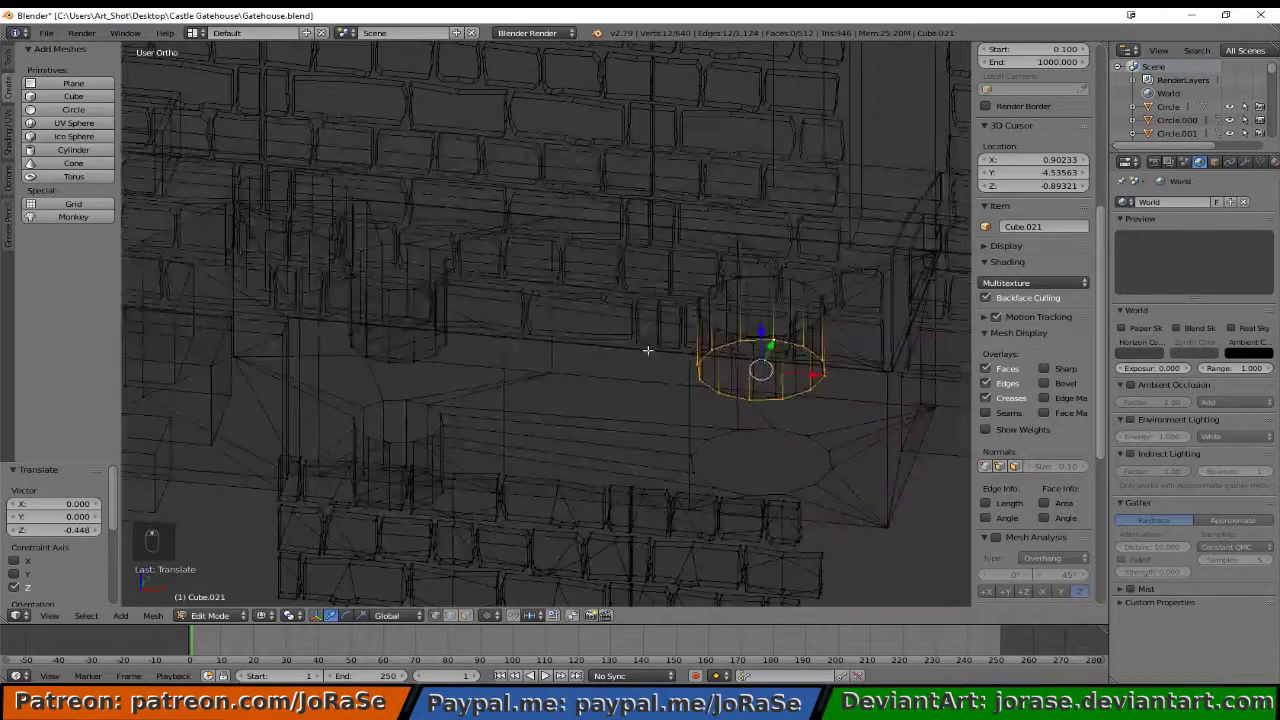
key(a)
alt+right_click(718, 436)
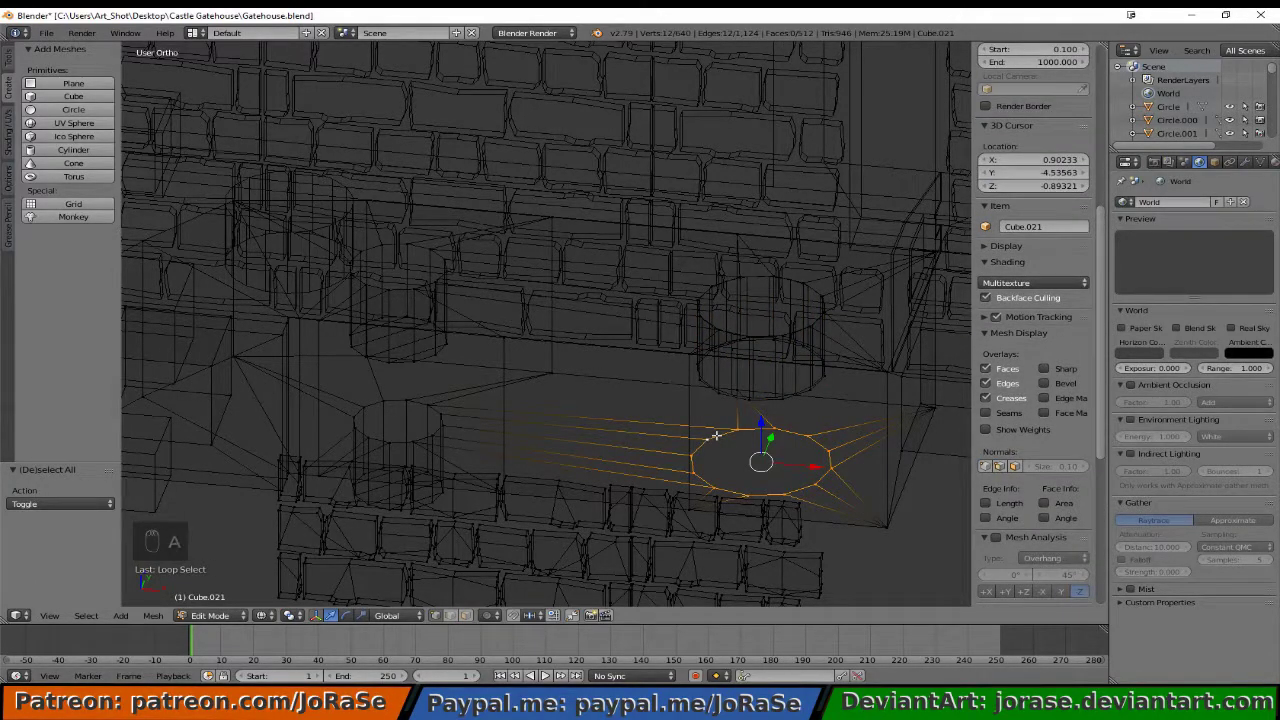
key(e)
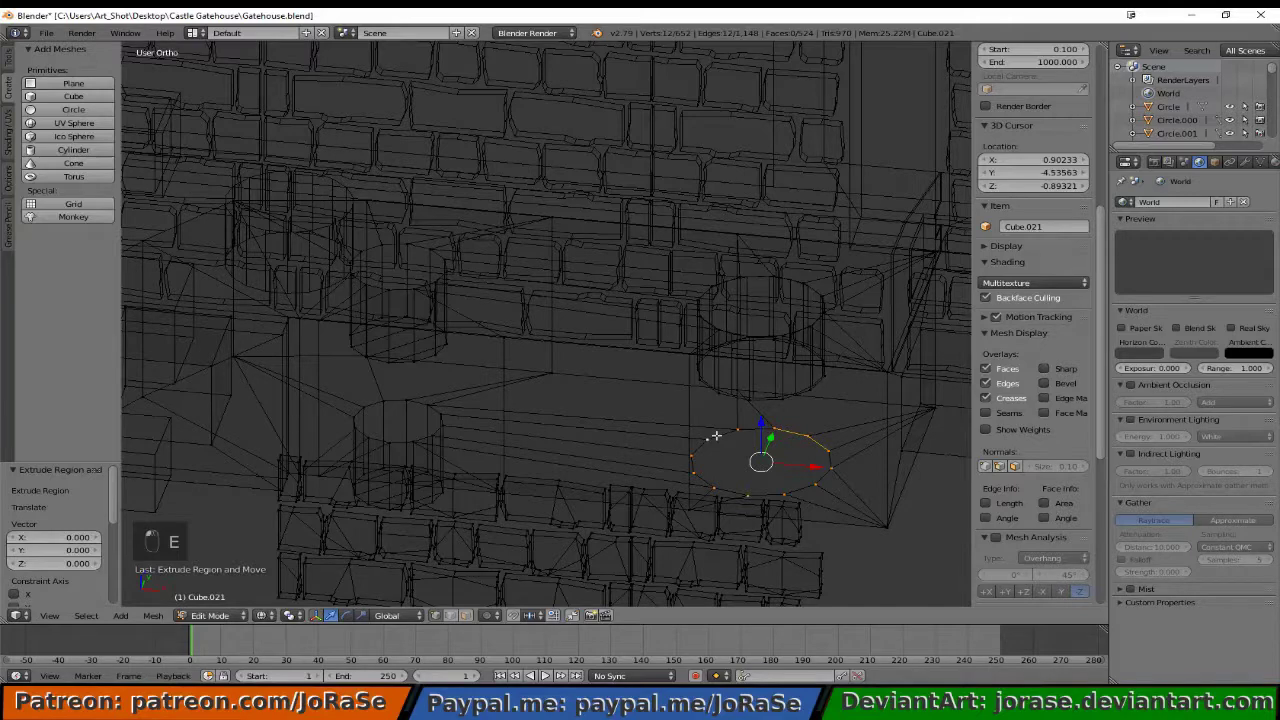
key(KP_7)
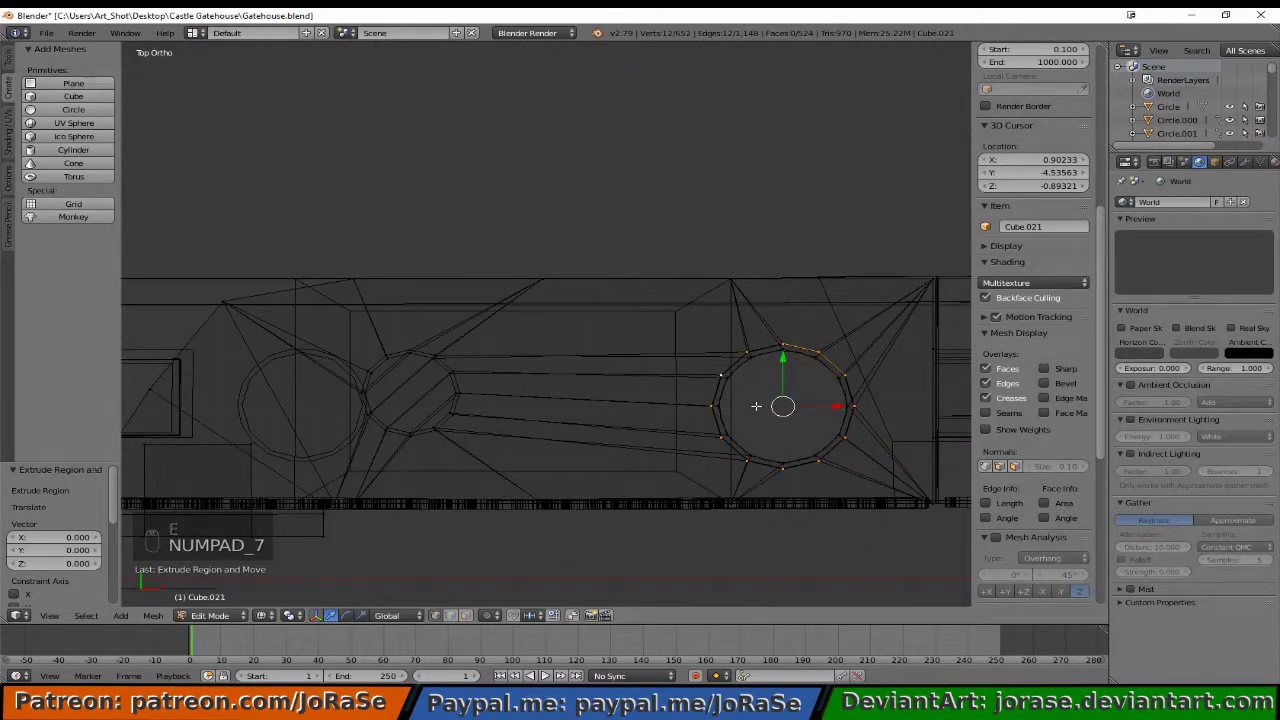
key(KP_1)
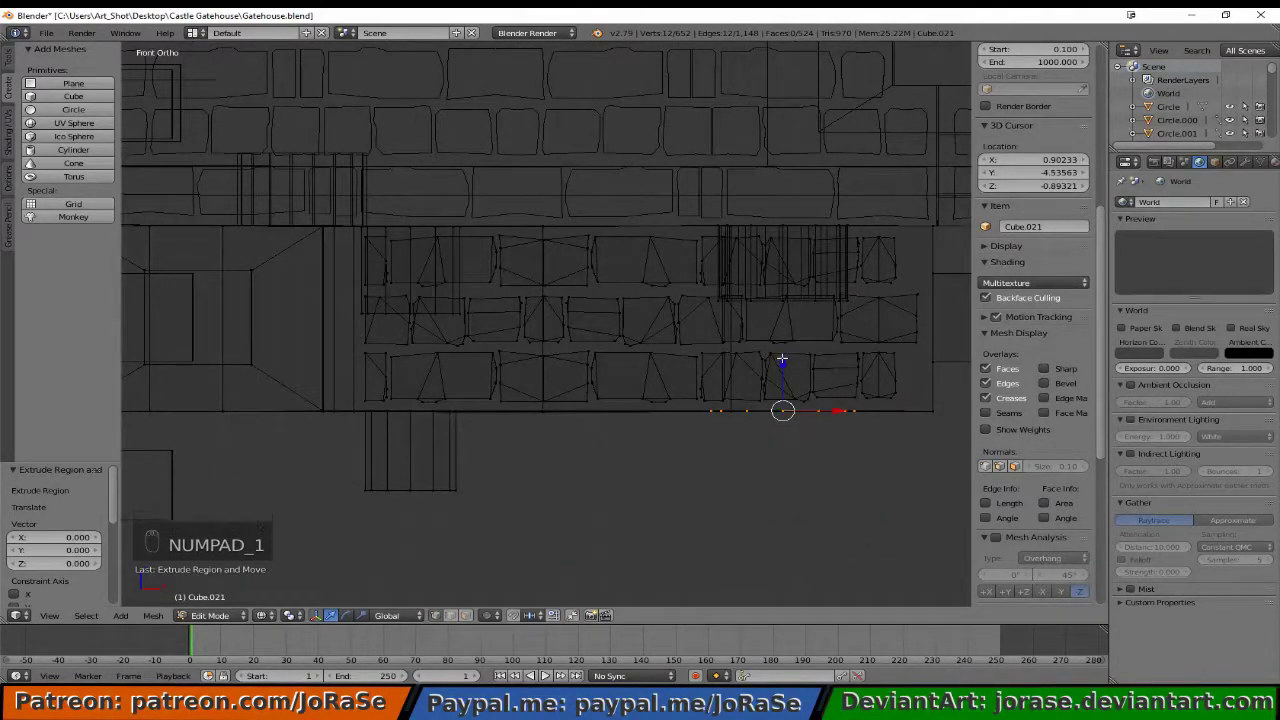
key(x)
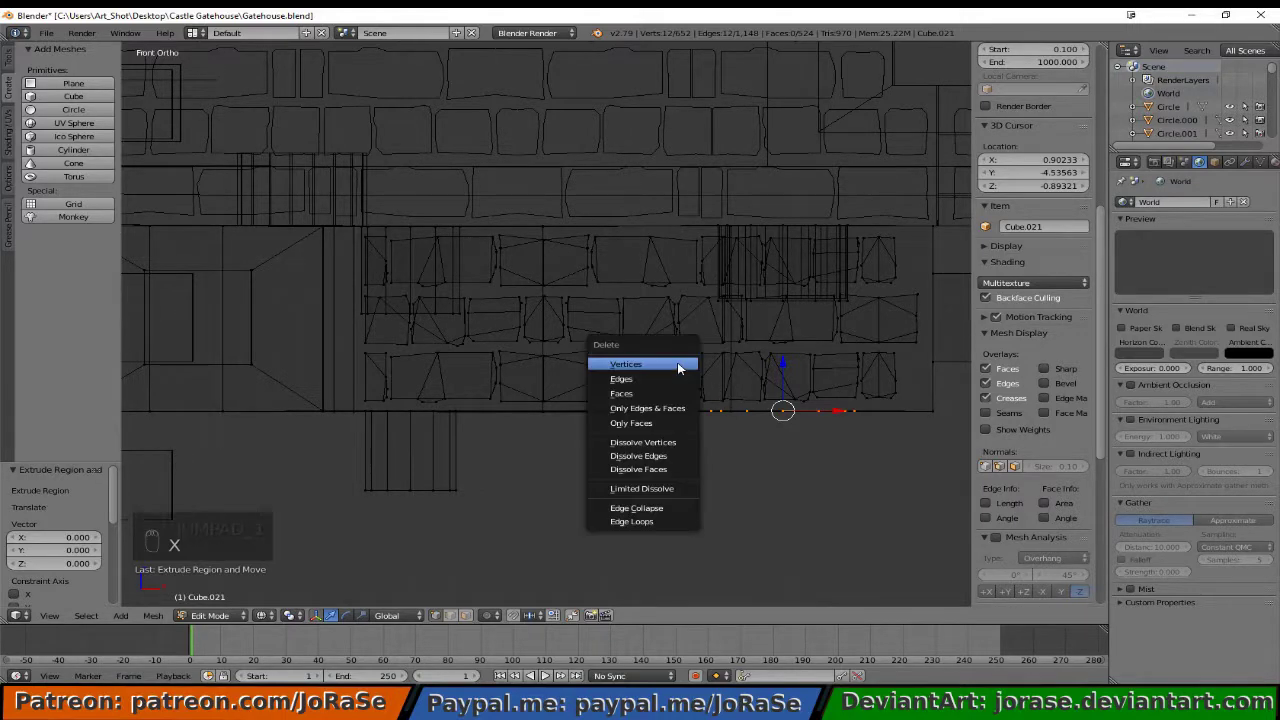
click(679, 363)
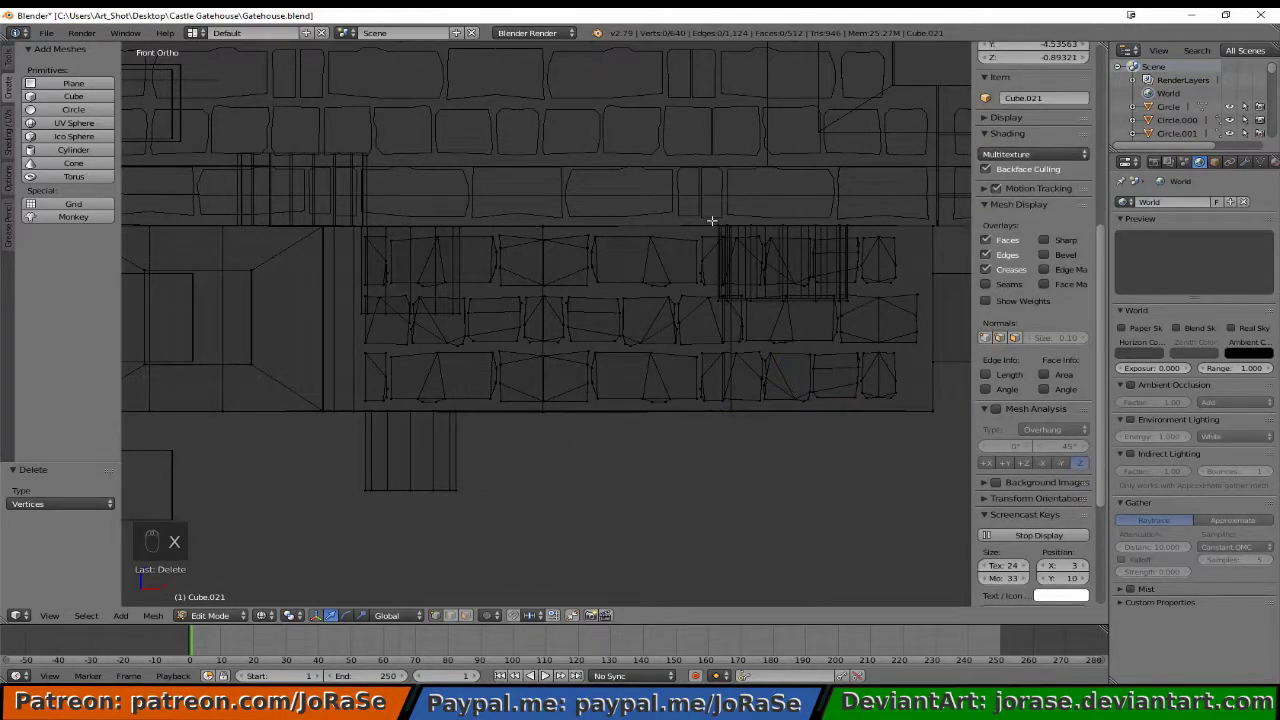
- Box-select the new round hole from the front and drop the detached bricks and stray block vertices from the selection
key(b)
drag(706, 214, 846, 325)
middle_drag(846, 325, 705, 380)
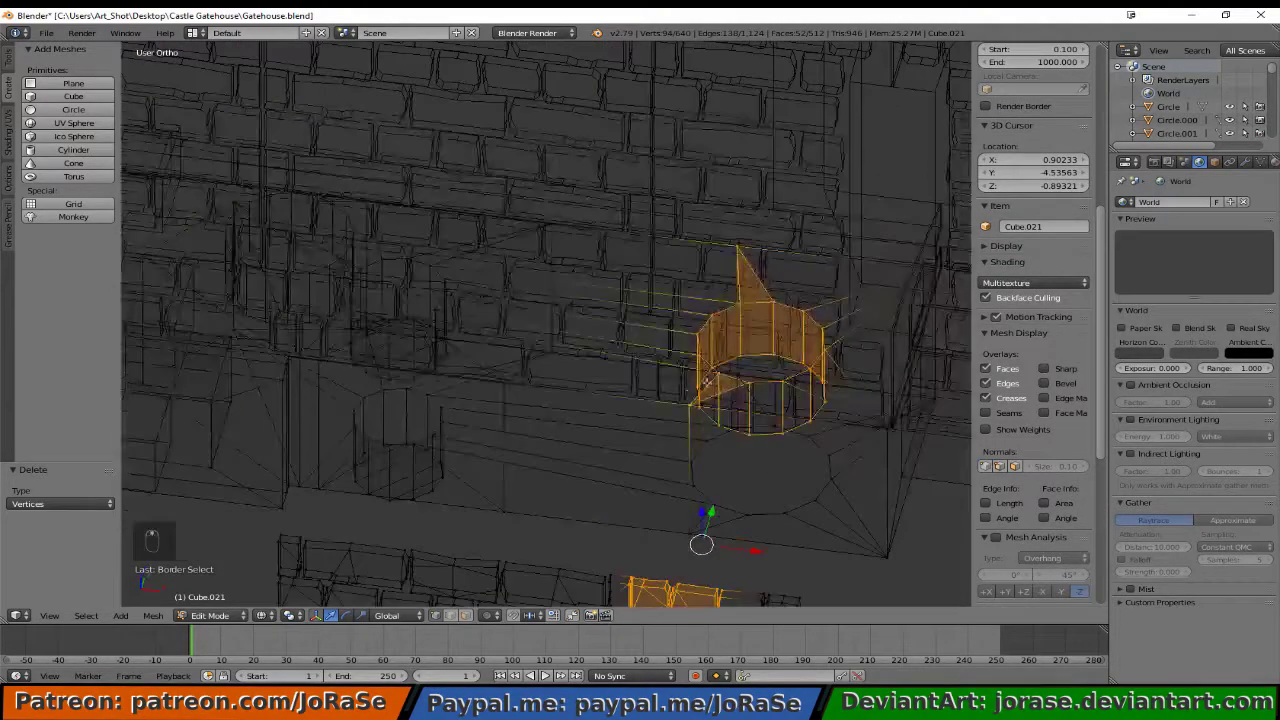
scroll(652, 456, down, 2)
key(b)
drag(515, 488, 595, 505)
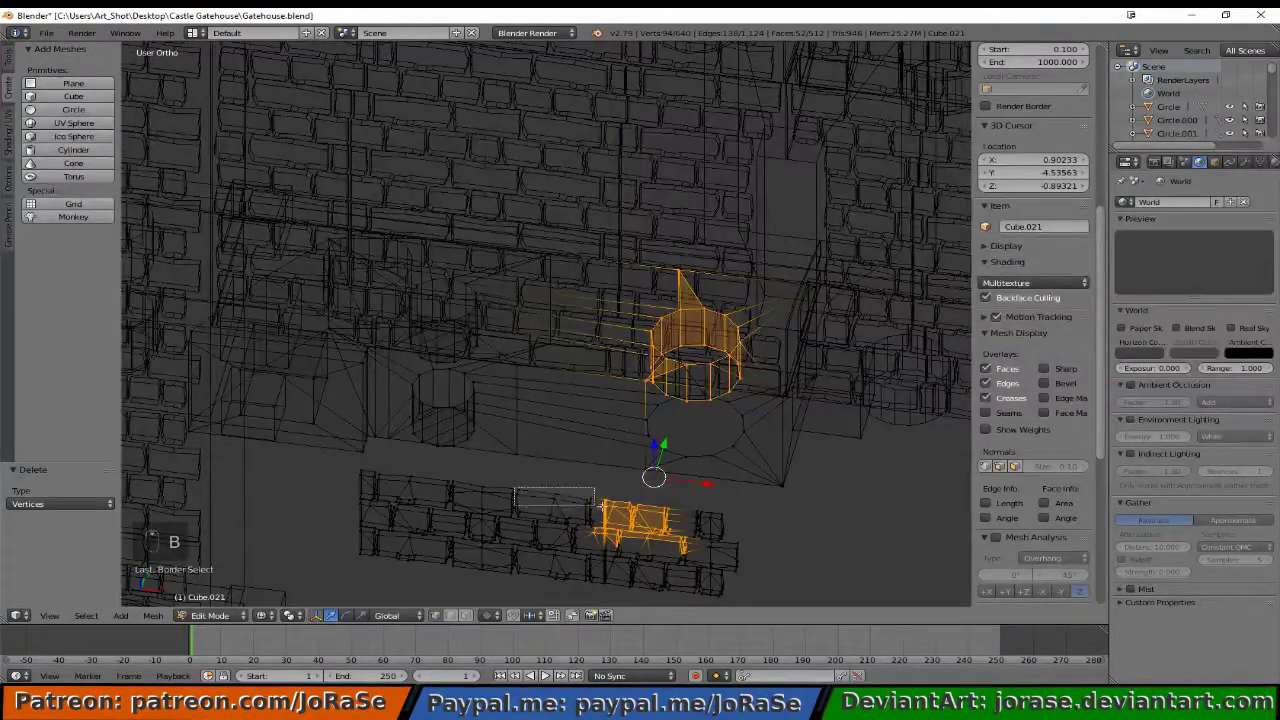
middle_drag(595, 505, 732, 556)
key(b)
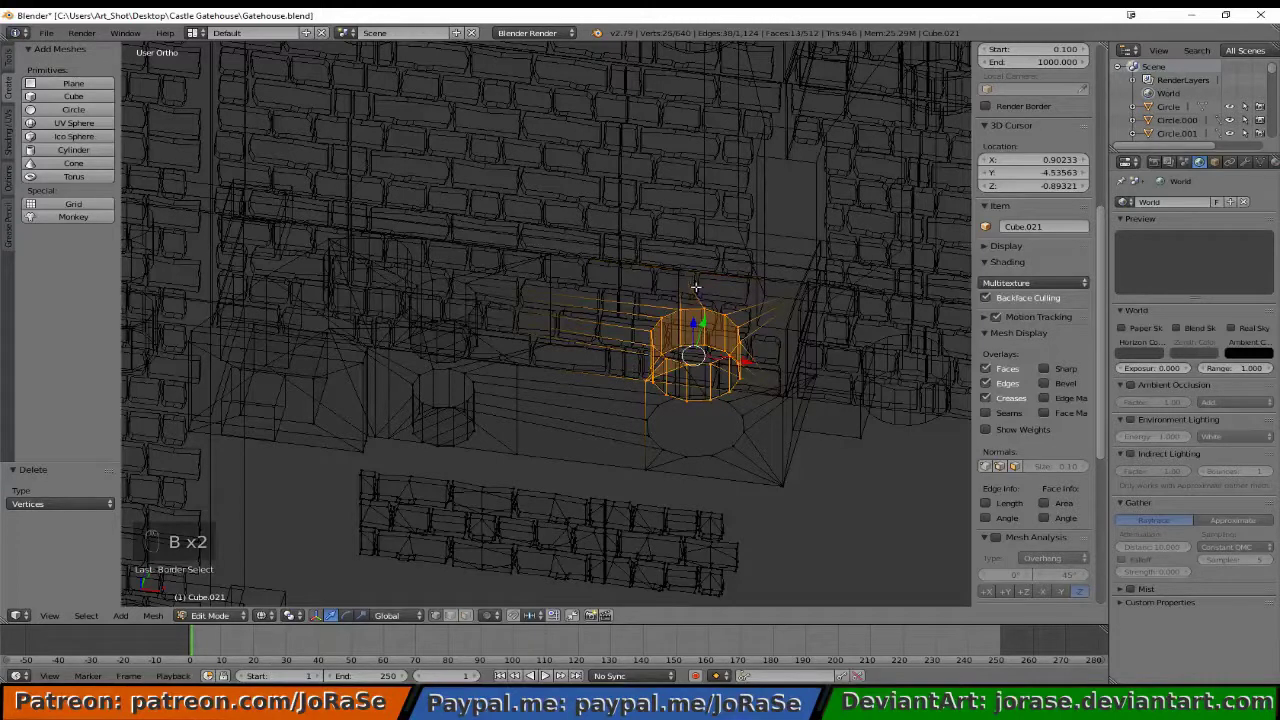
key(b)
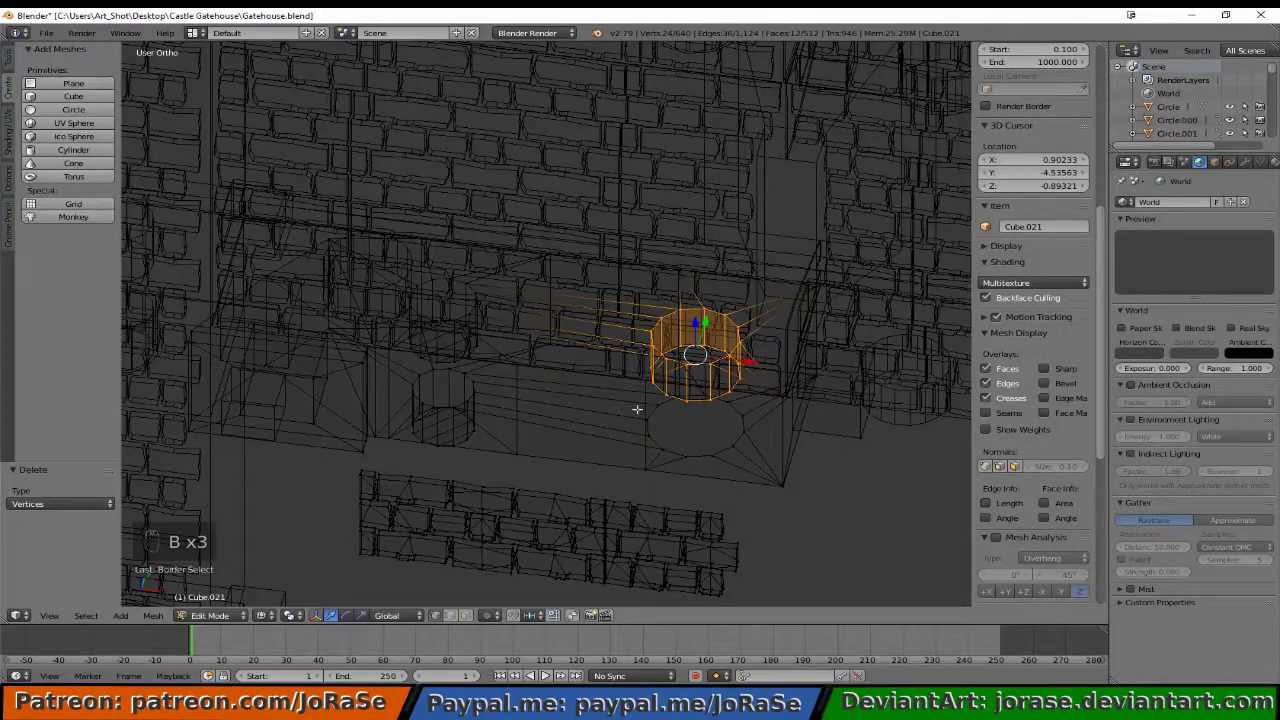
- Scale the selected hole by about 1.103 and move it about -0.029 on Z to bring its rim level with the top face
key(KP_7)
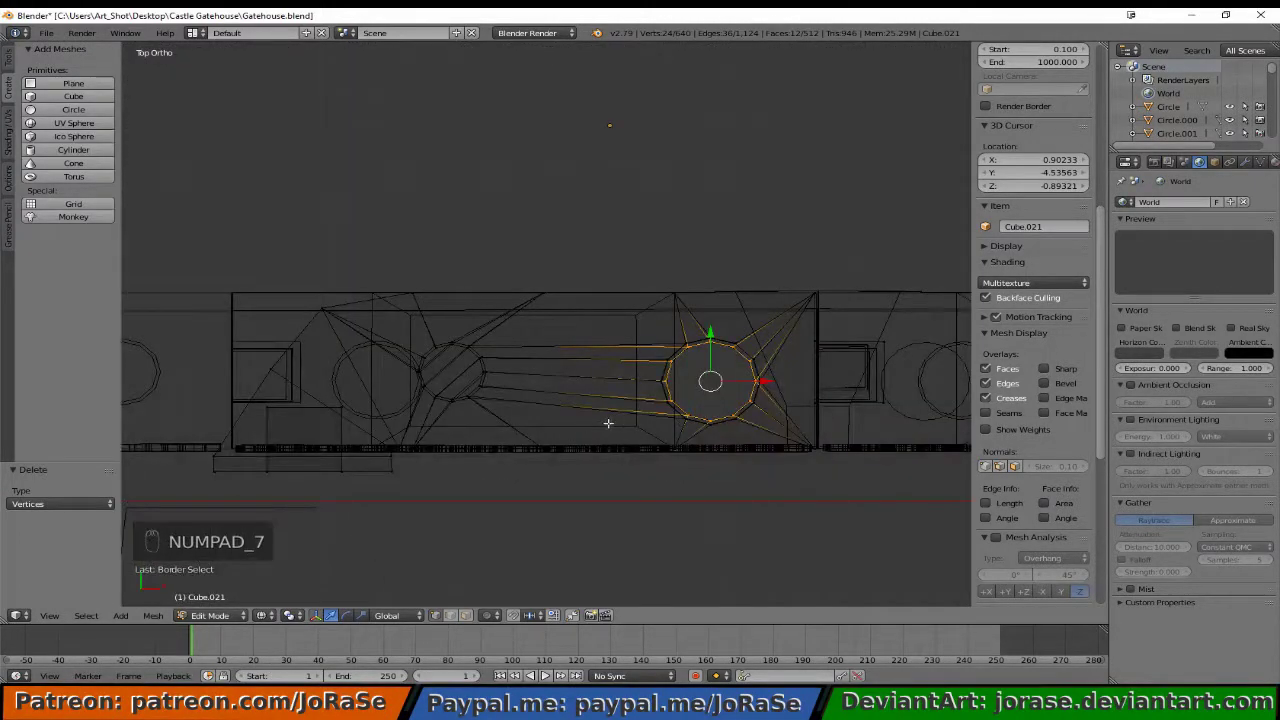
key(s)
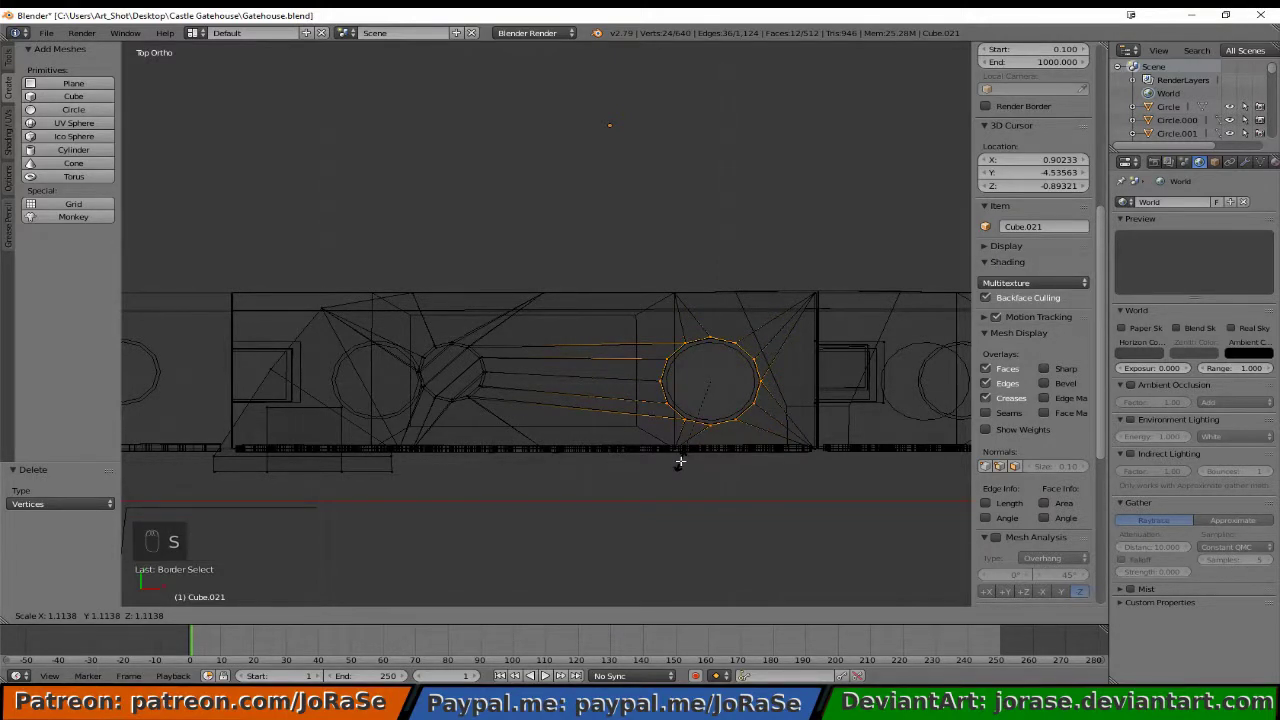
click(681, 460)
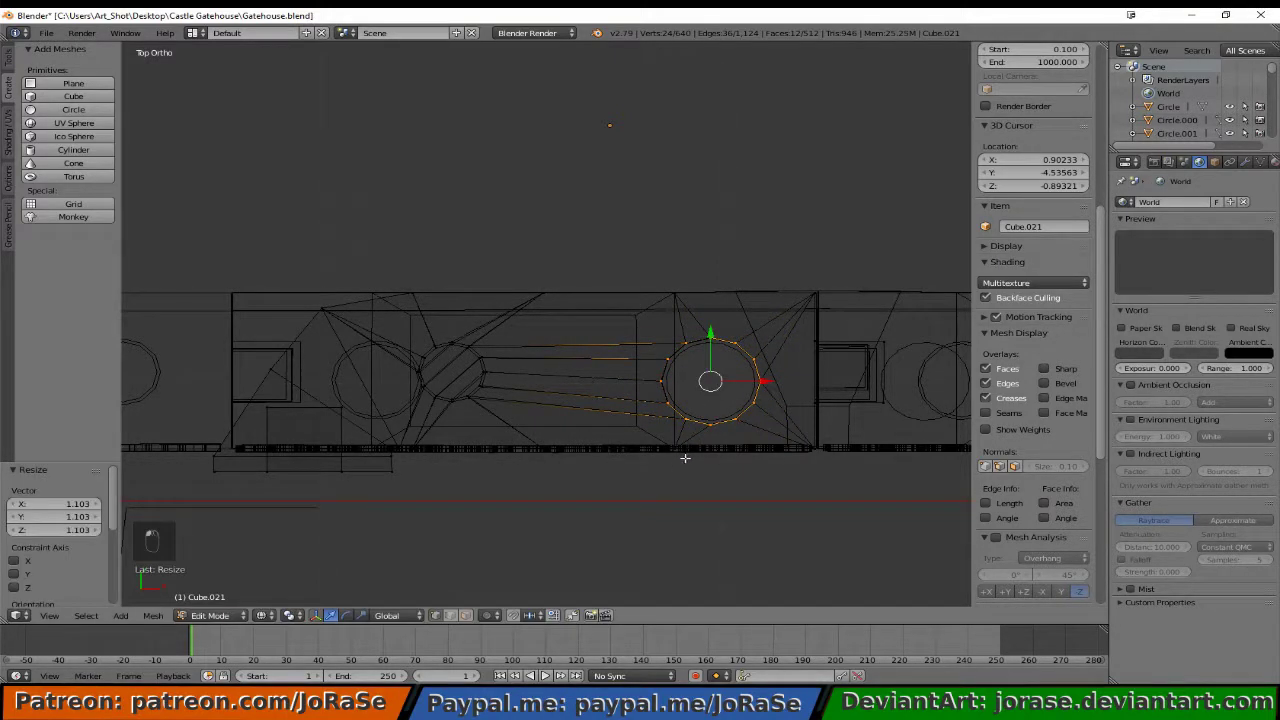
middle_drag(685, 458, 691, 363)
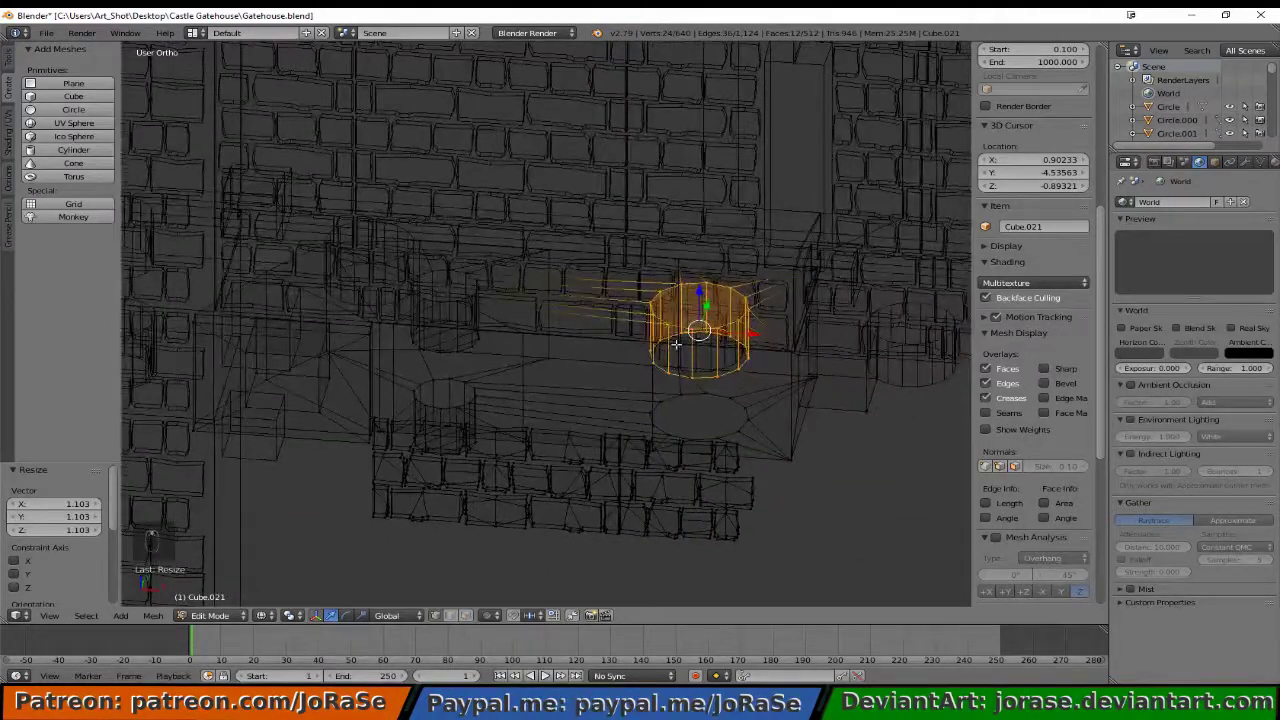
key(KP_1)
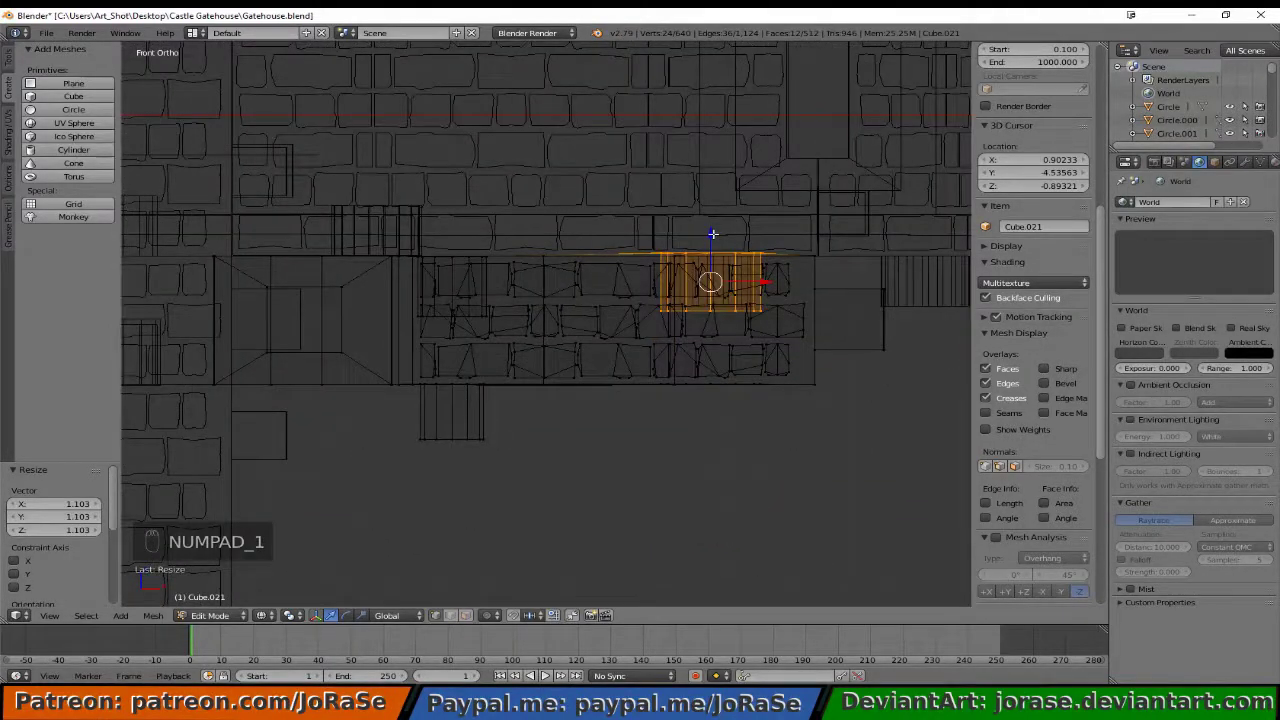
key(g)
key(z)
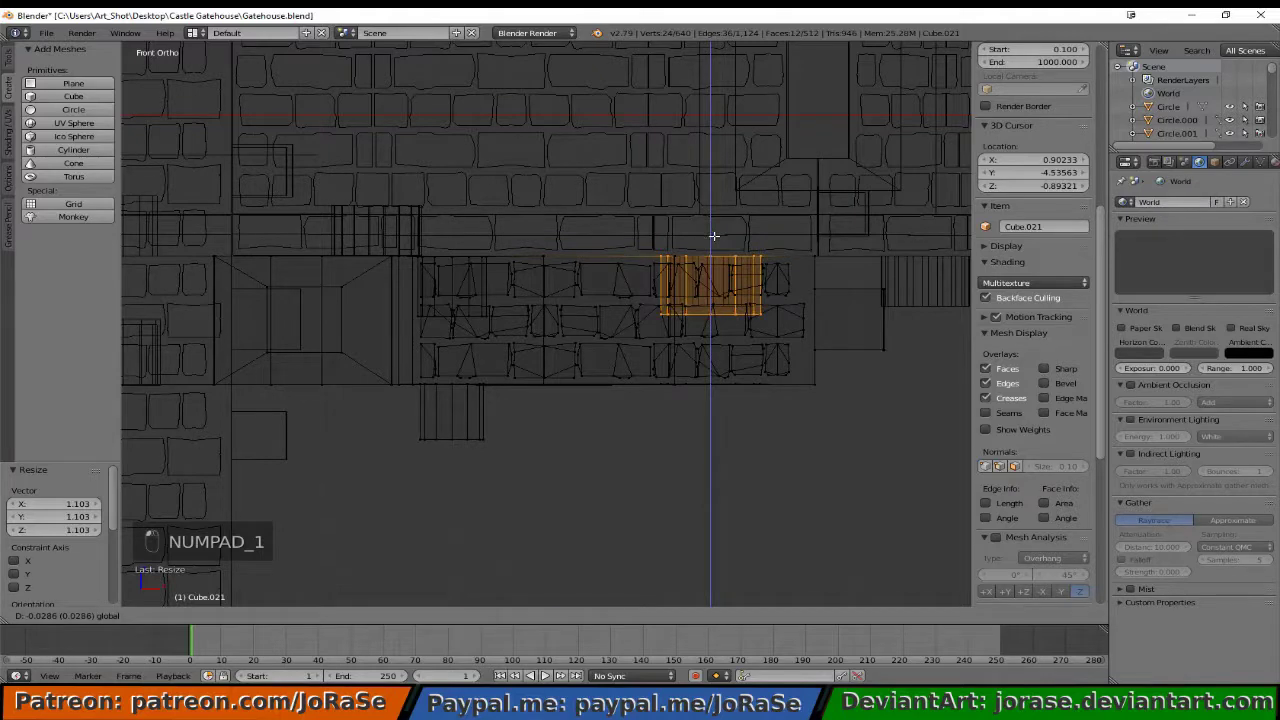
click(714, 236)
- Drop the round hole's rim from the selection and raise its inner end ring about 0.046 on Z
key(b)
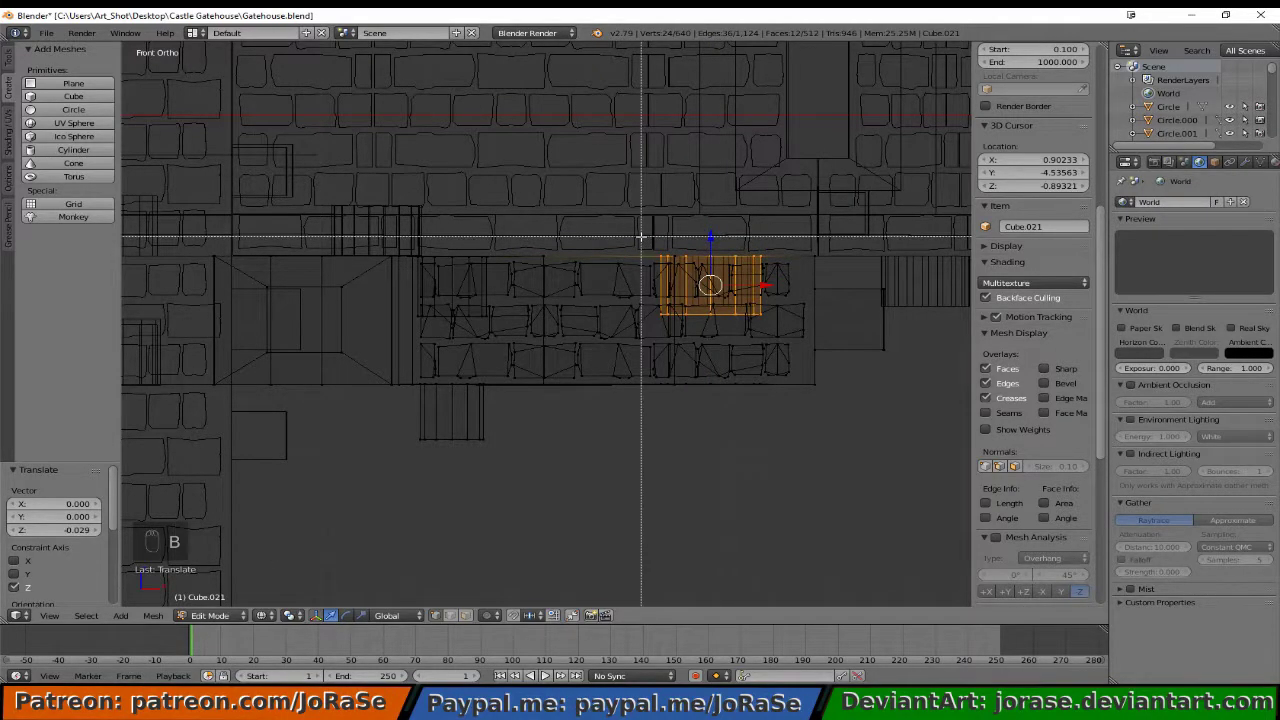
middle_drag(641, 238, 776, 288)
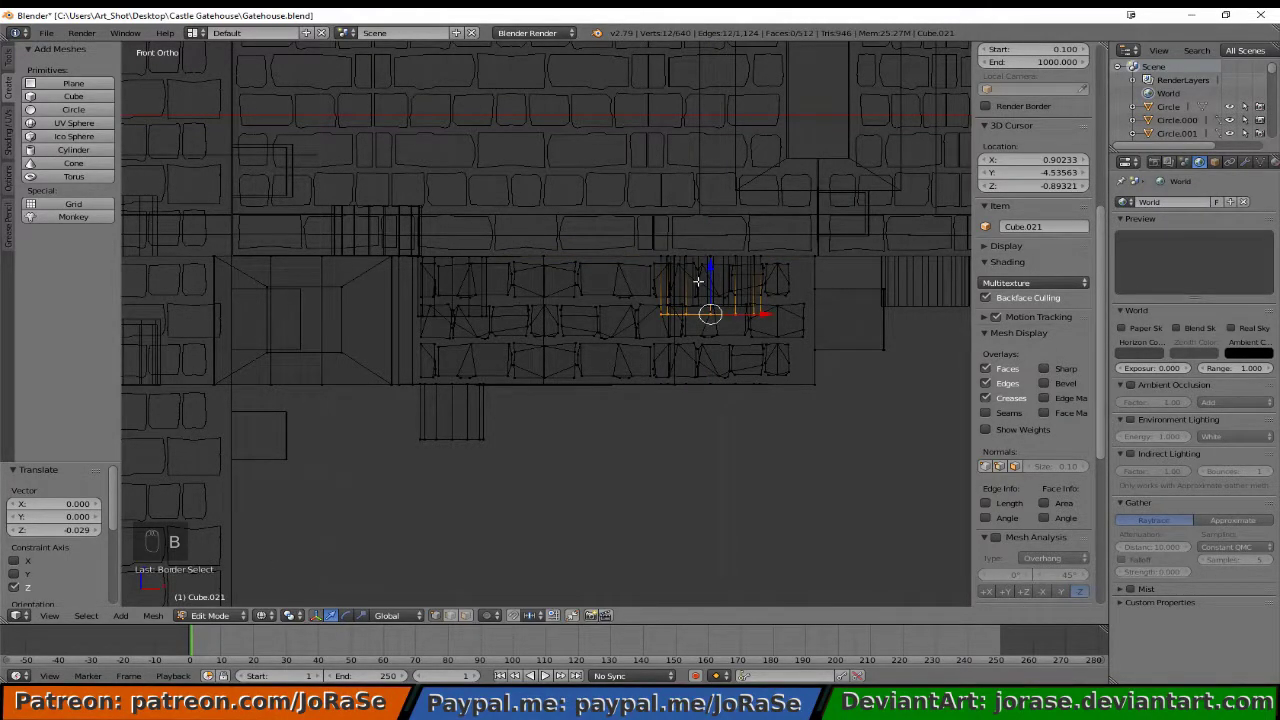
key(g)
key(z)
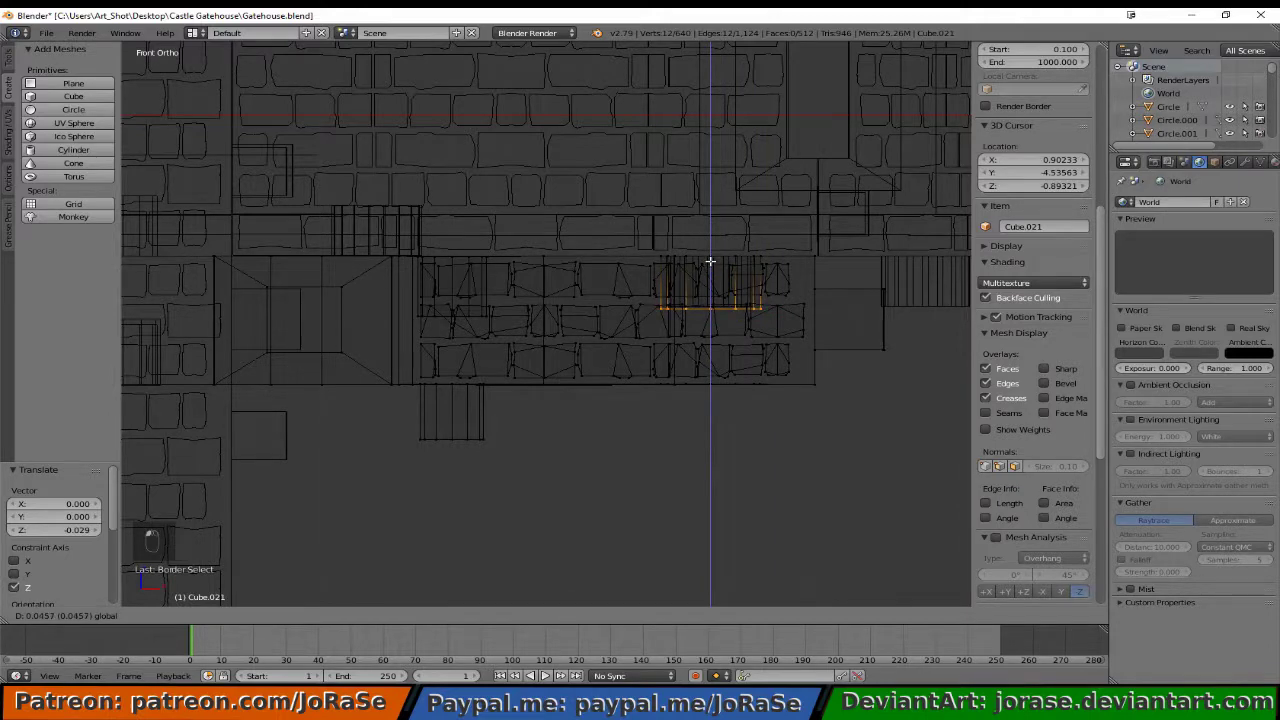
click(710, 262)
- Select the circular edge loop on the block's bottom face and scale it to about 0.909
scroll(686, 323, up, 5)
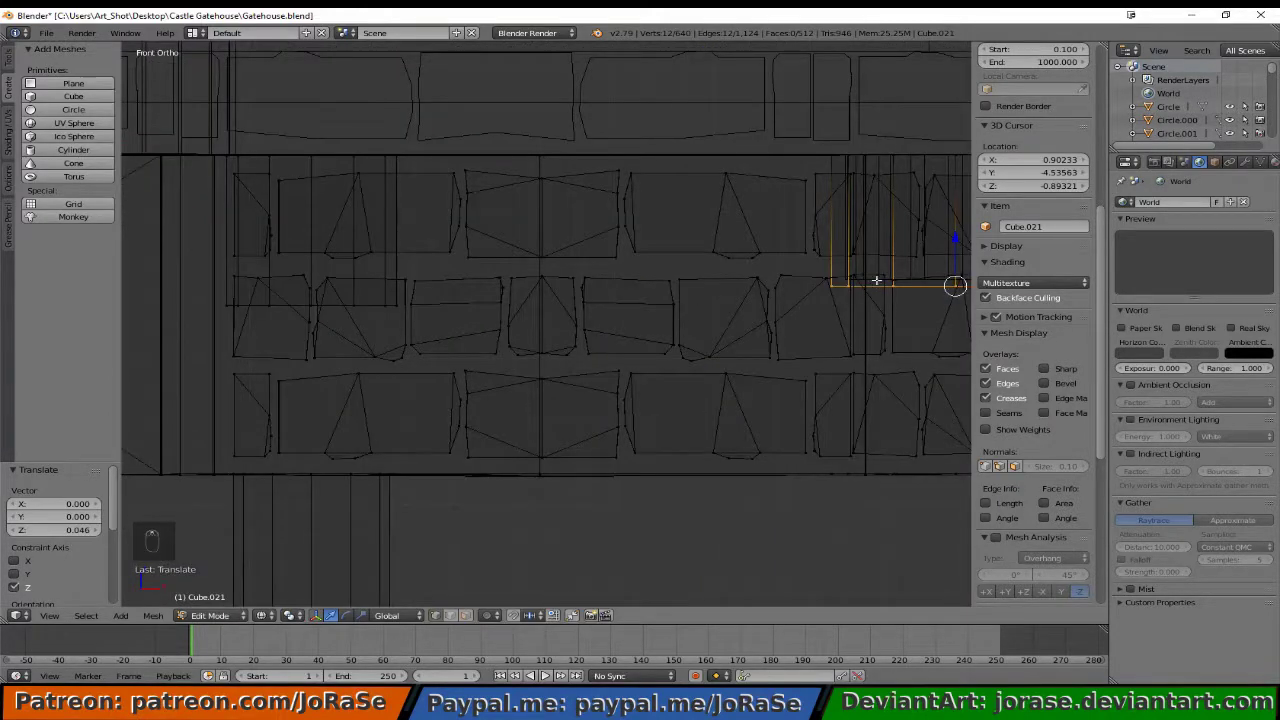
middle_drag(870, 275, 602, 390)
key(a)
scroll(638, 452, down, 6)
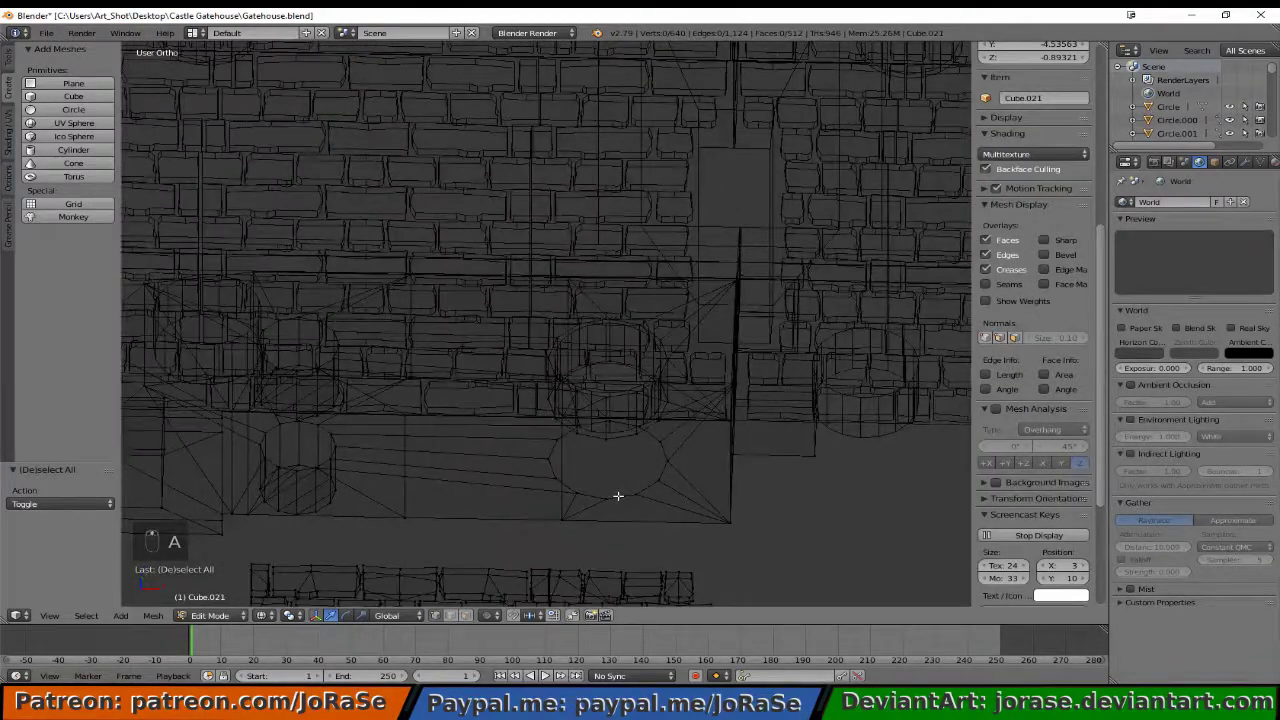
alt+right_click(618, 496)
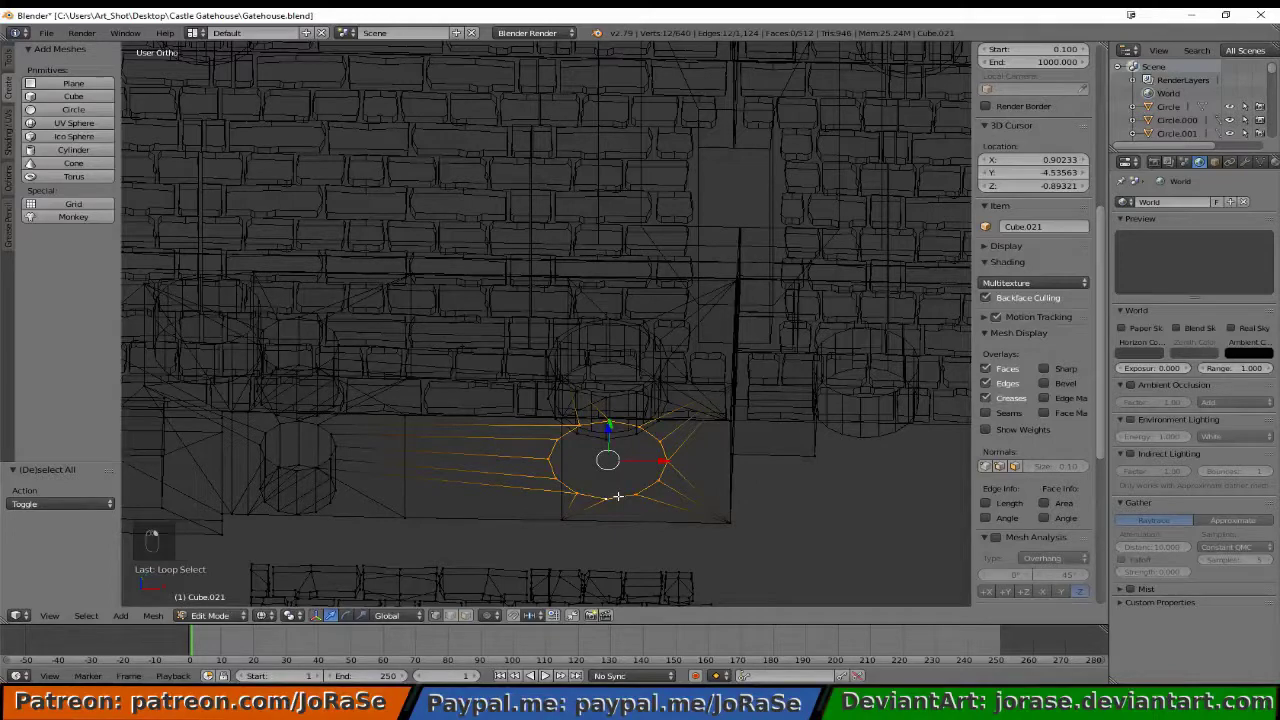
key(KP_7)
key(s)
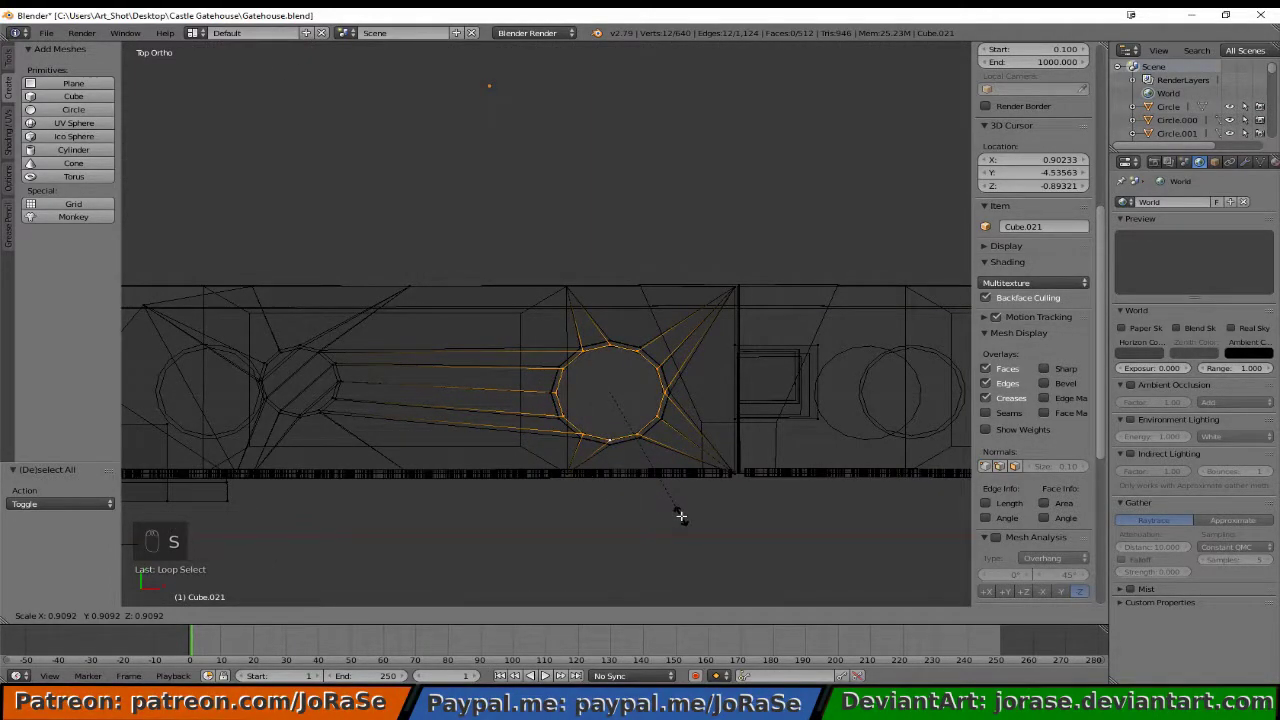
click(679, 517)
- Extrude the bottom loop in place and move the new ring about -0.476 on Z to form a round peg
key(KP_1)
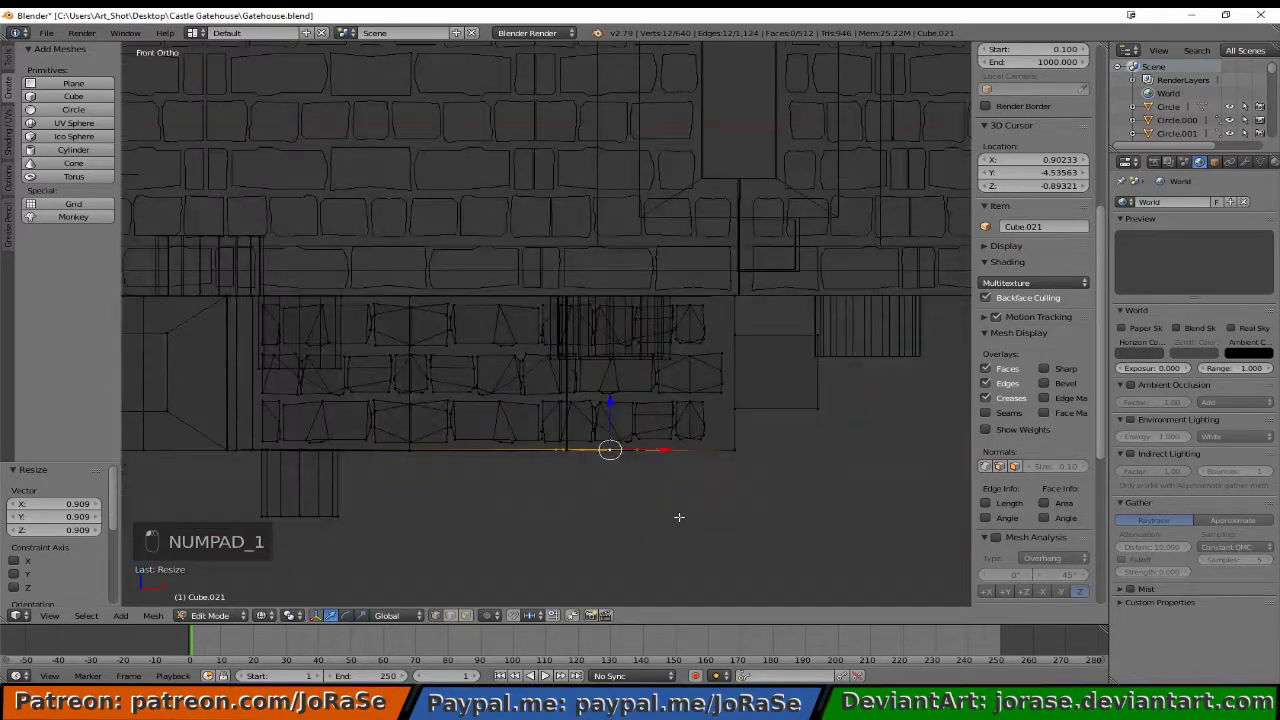
key(KP_3)
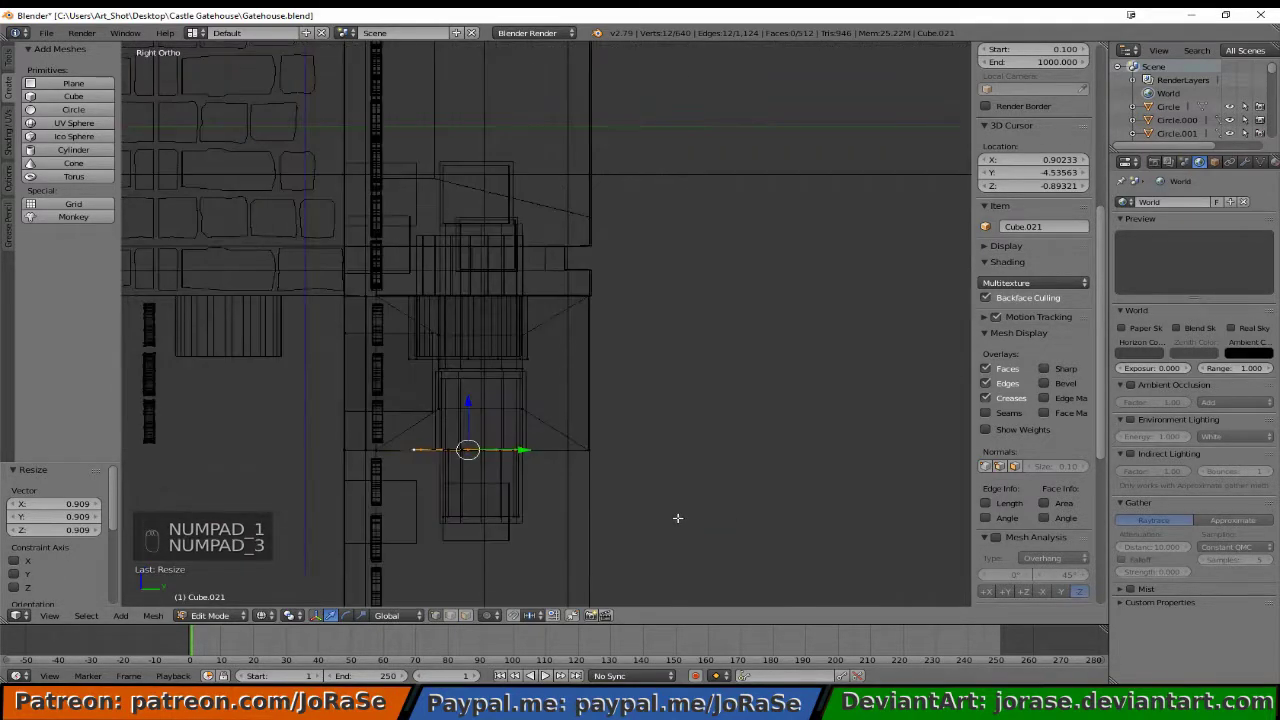
key(e)
right_click(677, 518)
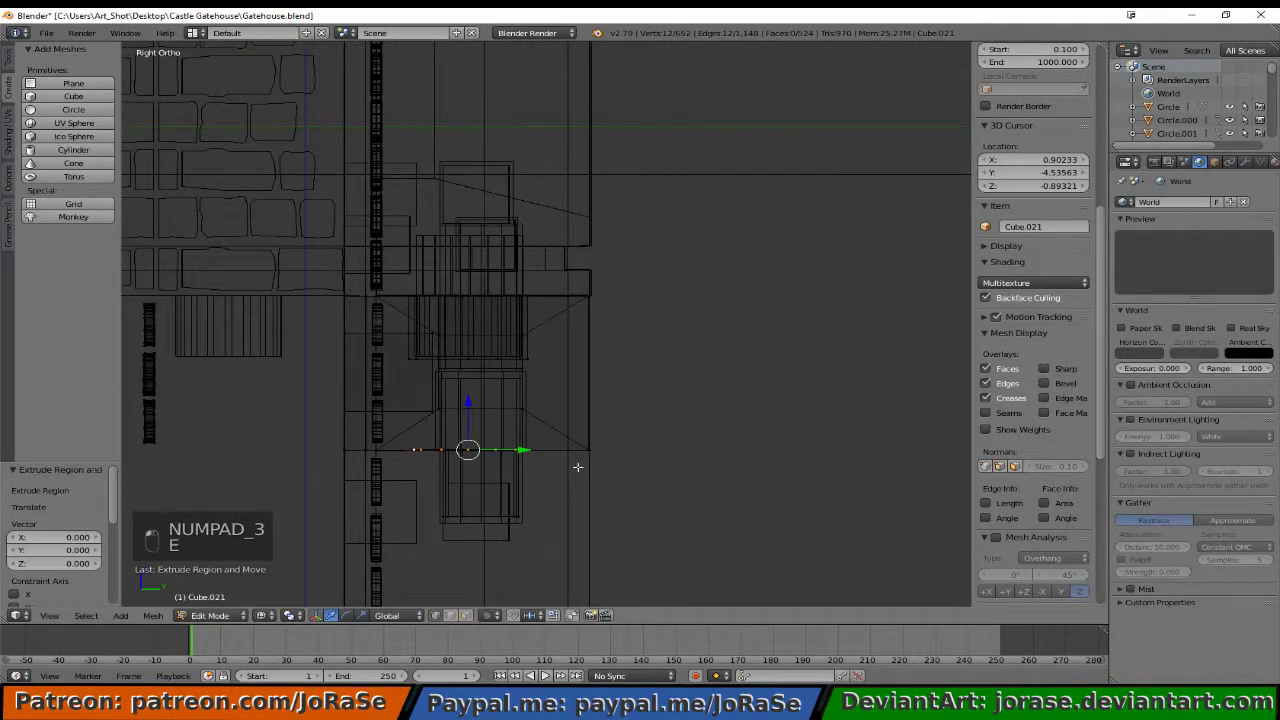
key(e)
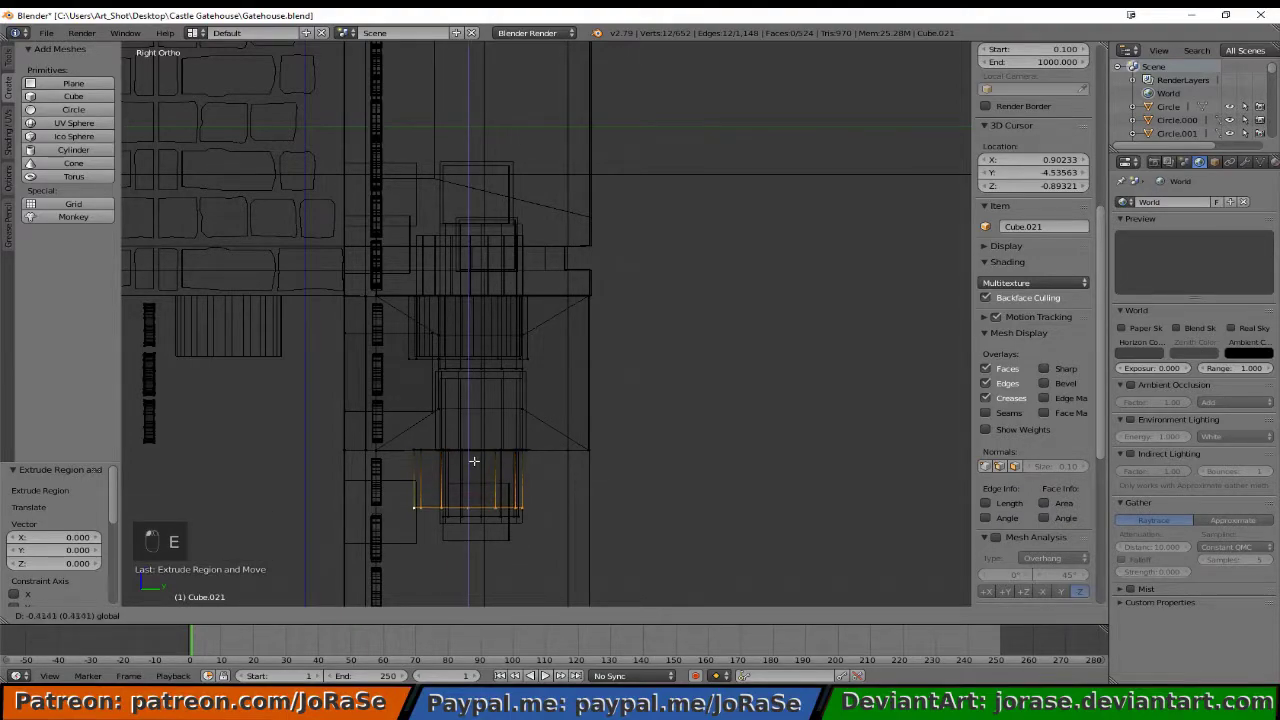
click(476, 468)
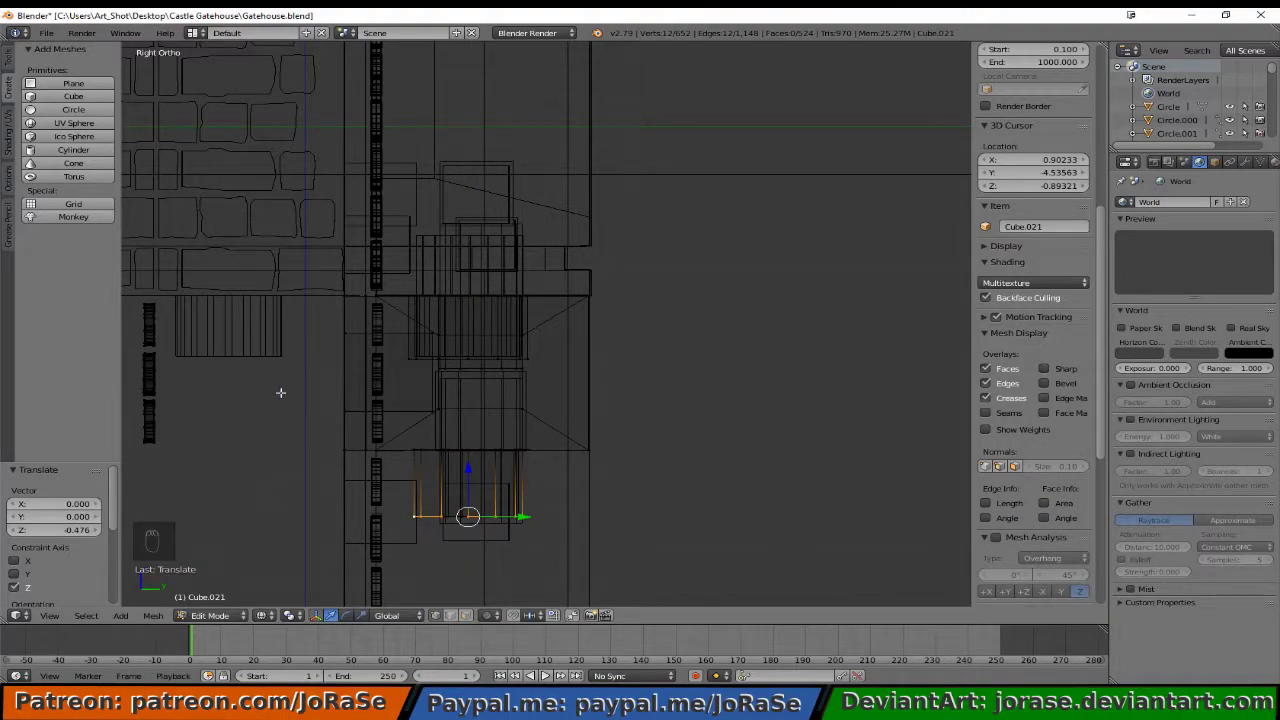
- Box-select the block's left half with its old peg and side piece from above and delete those vertices
middle_drag(280, 393, 453, 436)
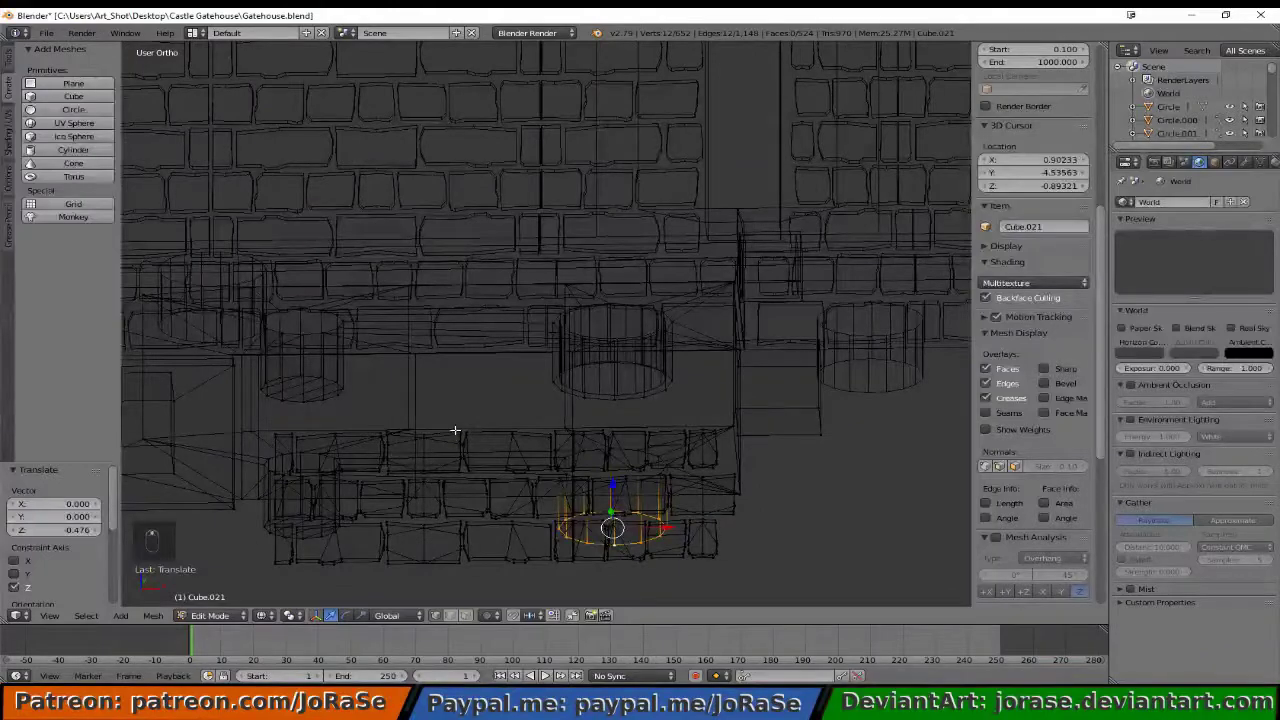
scroll(455, 430, down, 3)
middle_drag(478, 395, 453, 449)
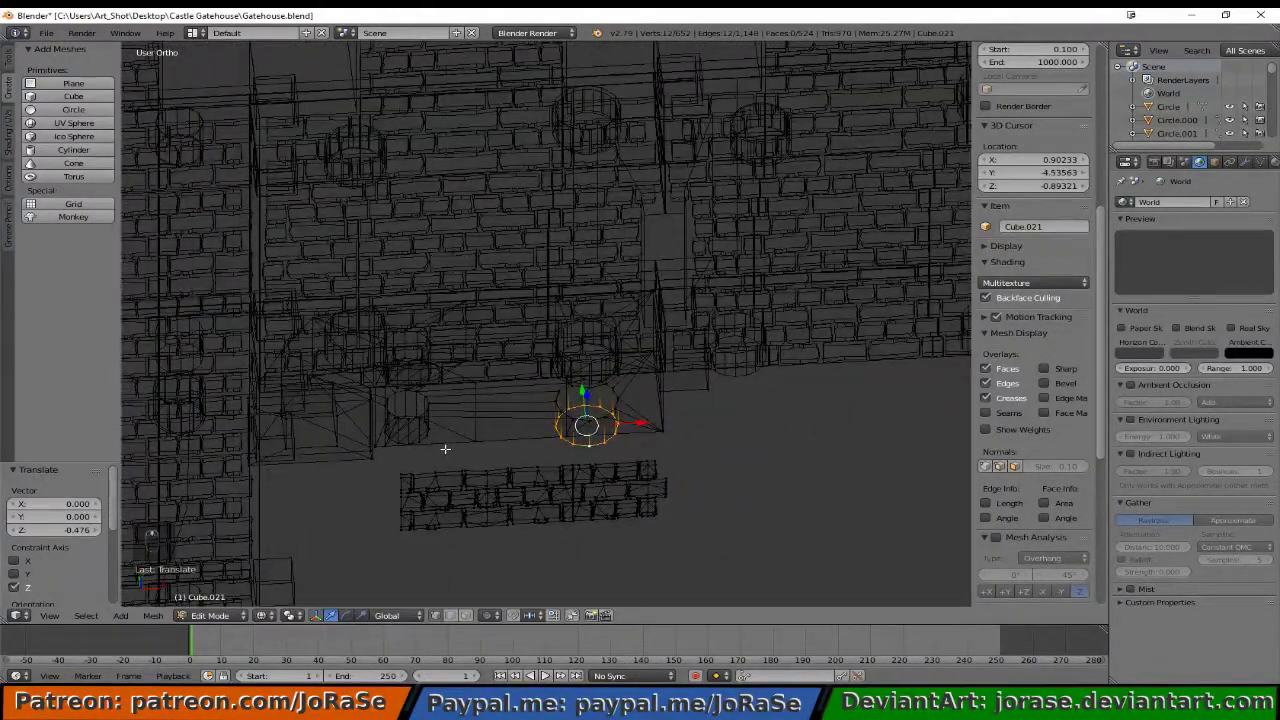
key(KP_7)
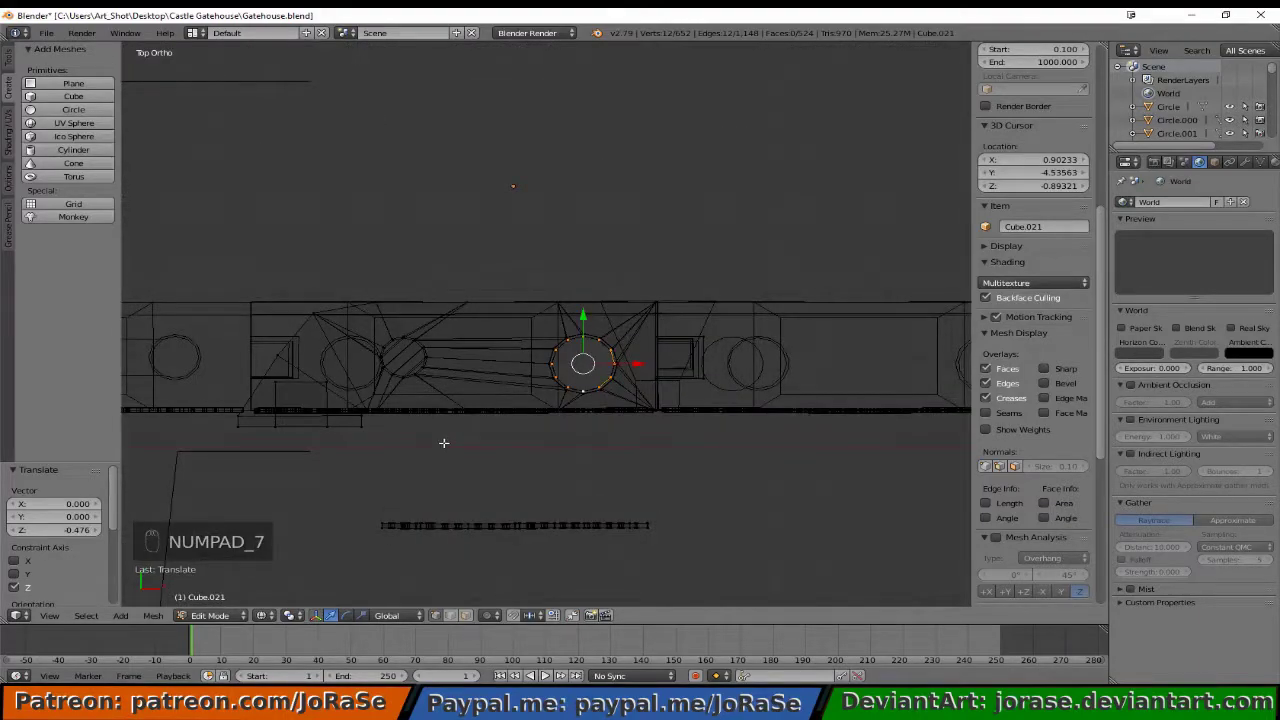
middle_drag(444, 448, 446, 410)
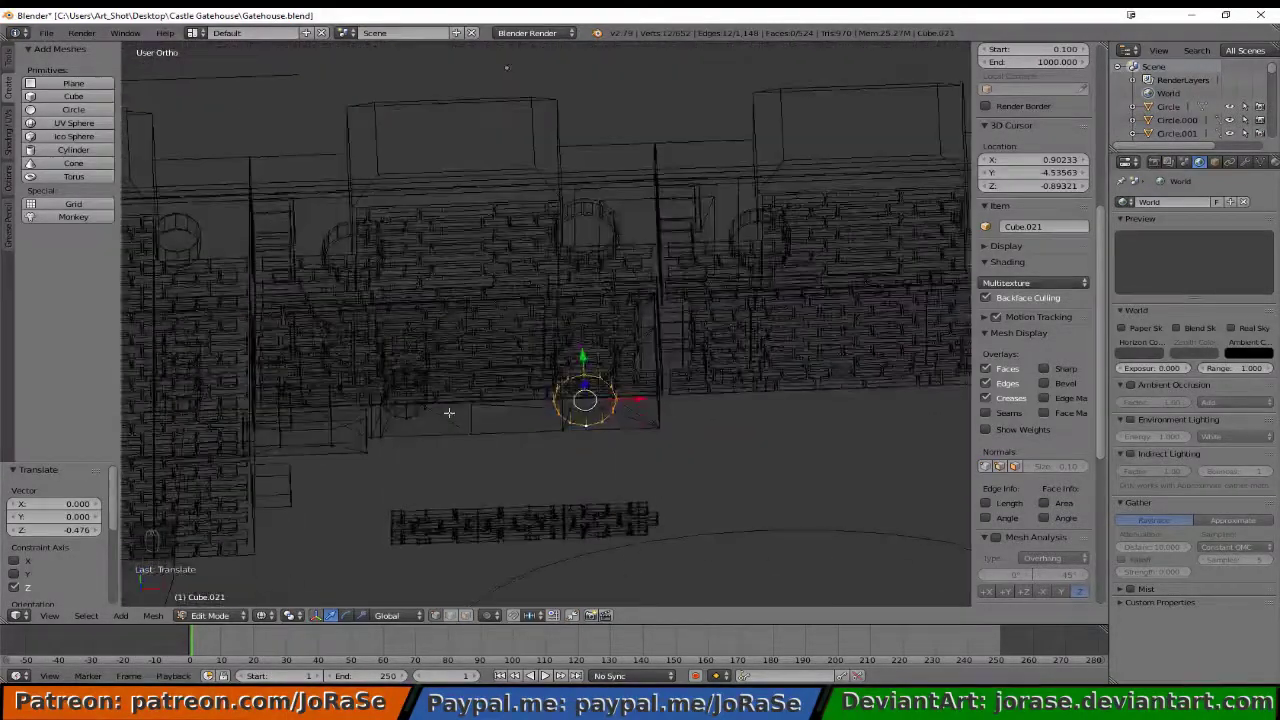
key(KP_7)
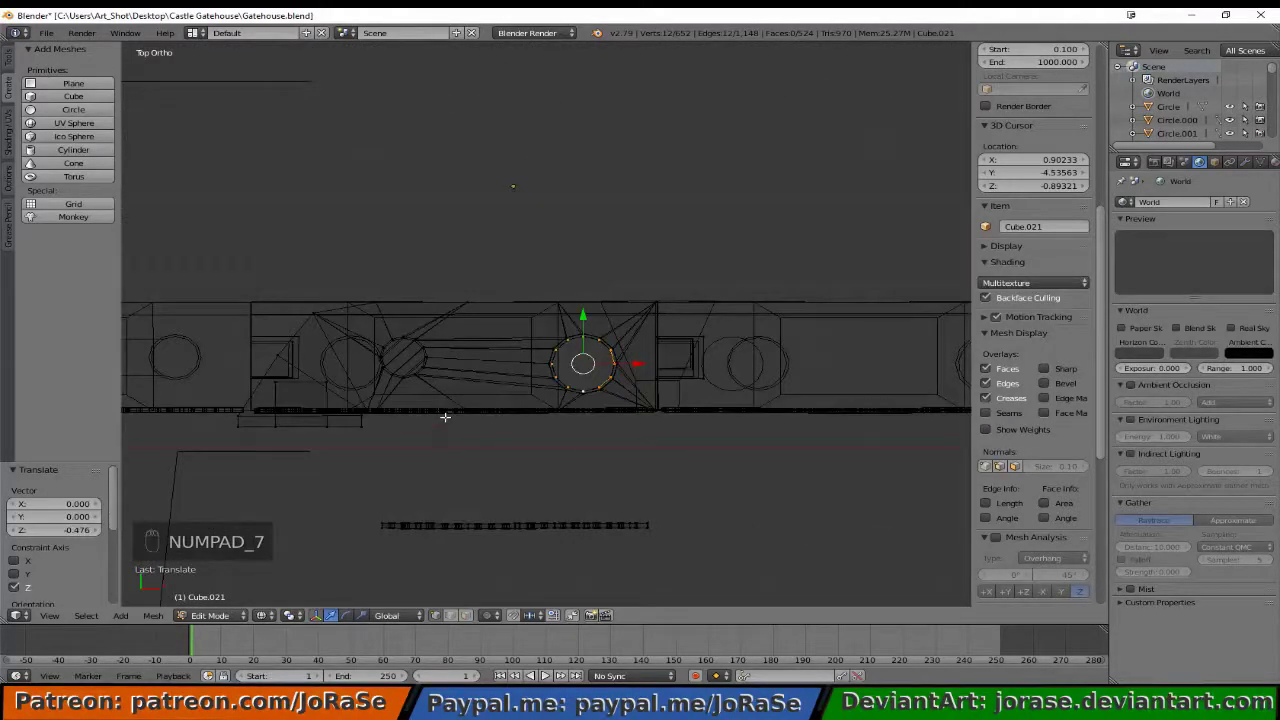
key(z)
key(z)
key(a)
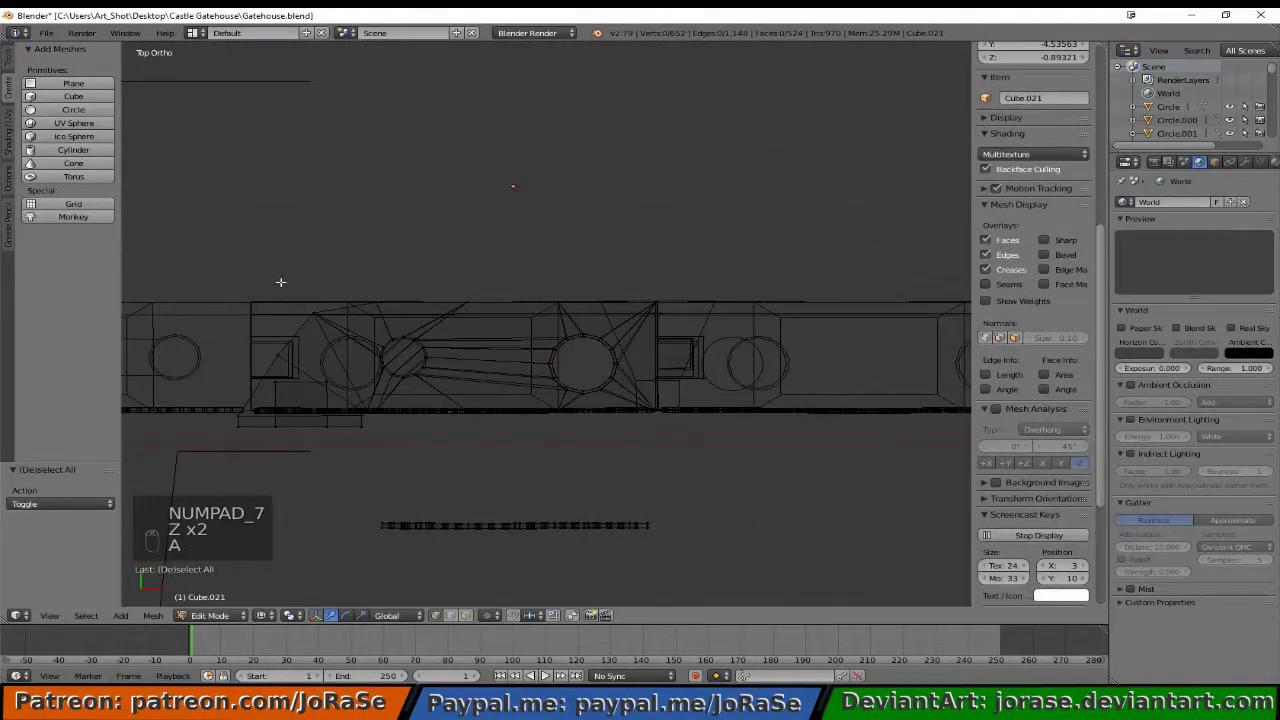
key(b)
drag(190, 261, 441, 451)
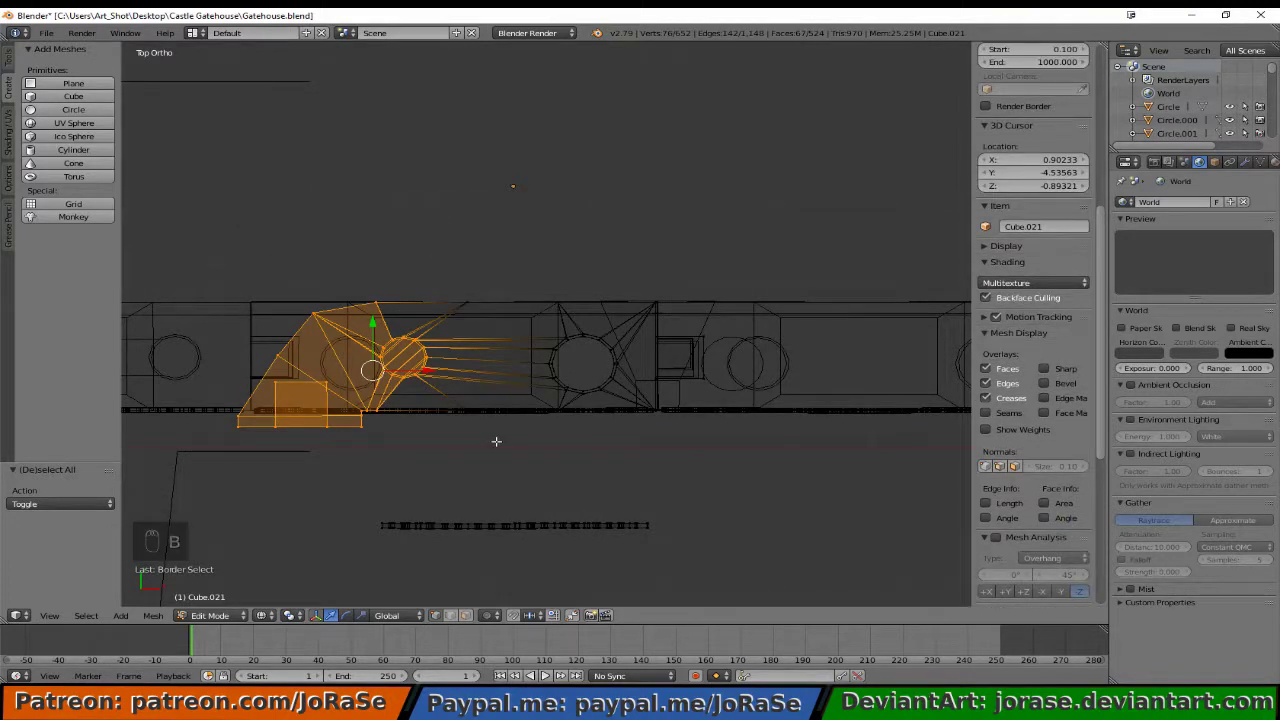
key(x)
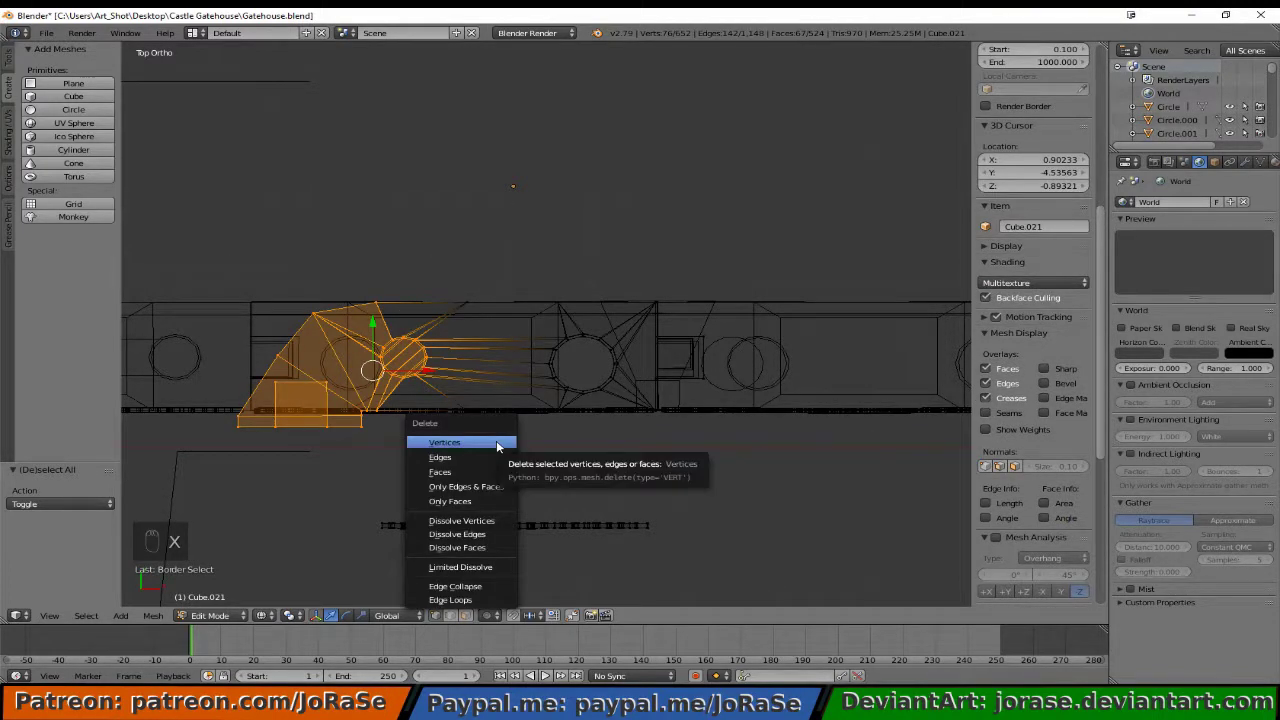
click(496, 442)
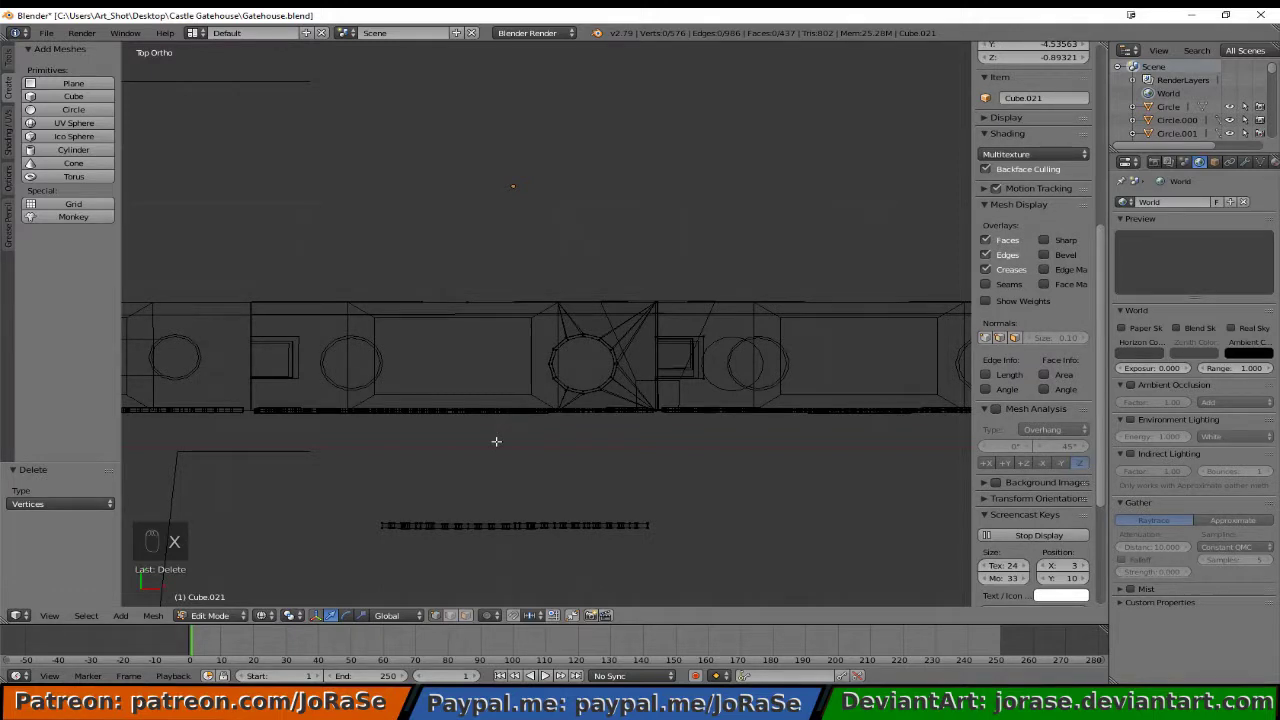
- Select the whole mesh and drop the detached brick strip and the side peg's outer end from the selection
key(a)
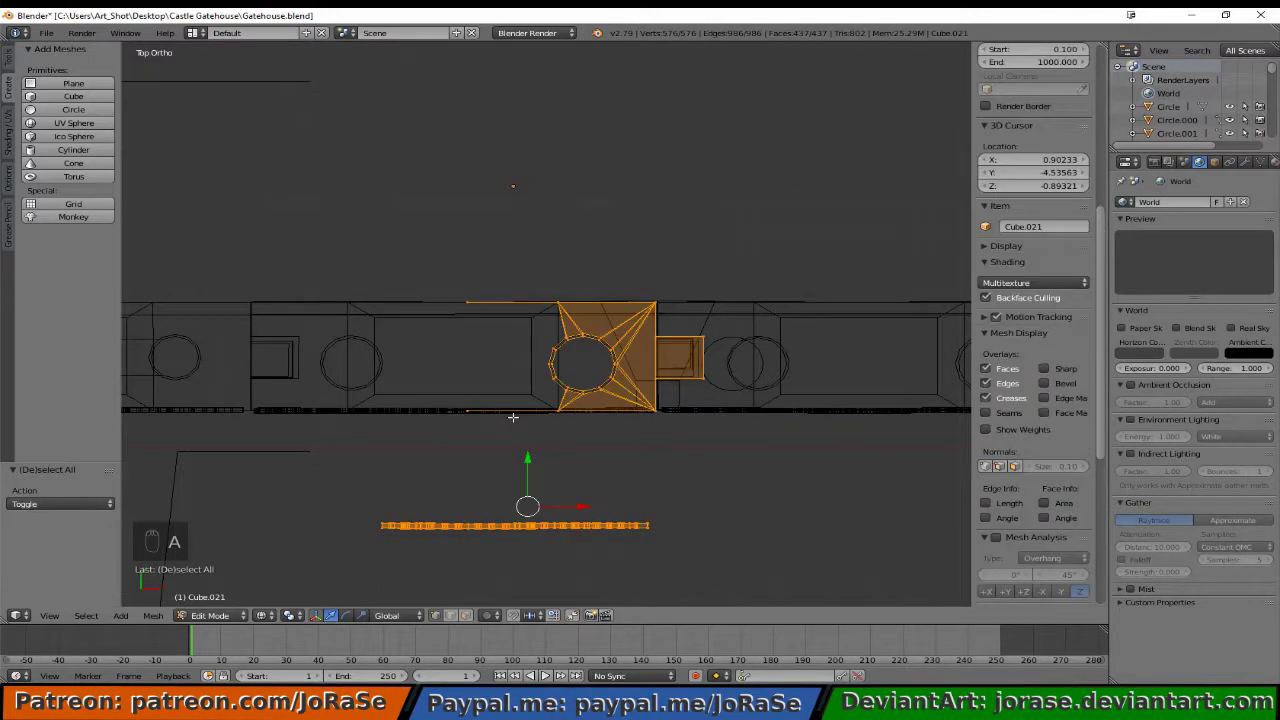
key(b)
drag(348, 484, 652, 548)
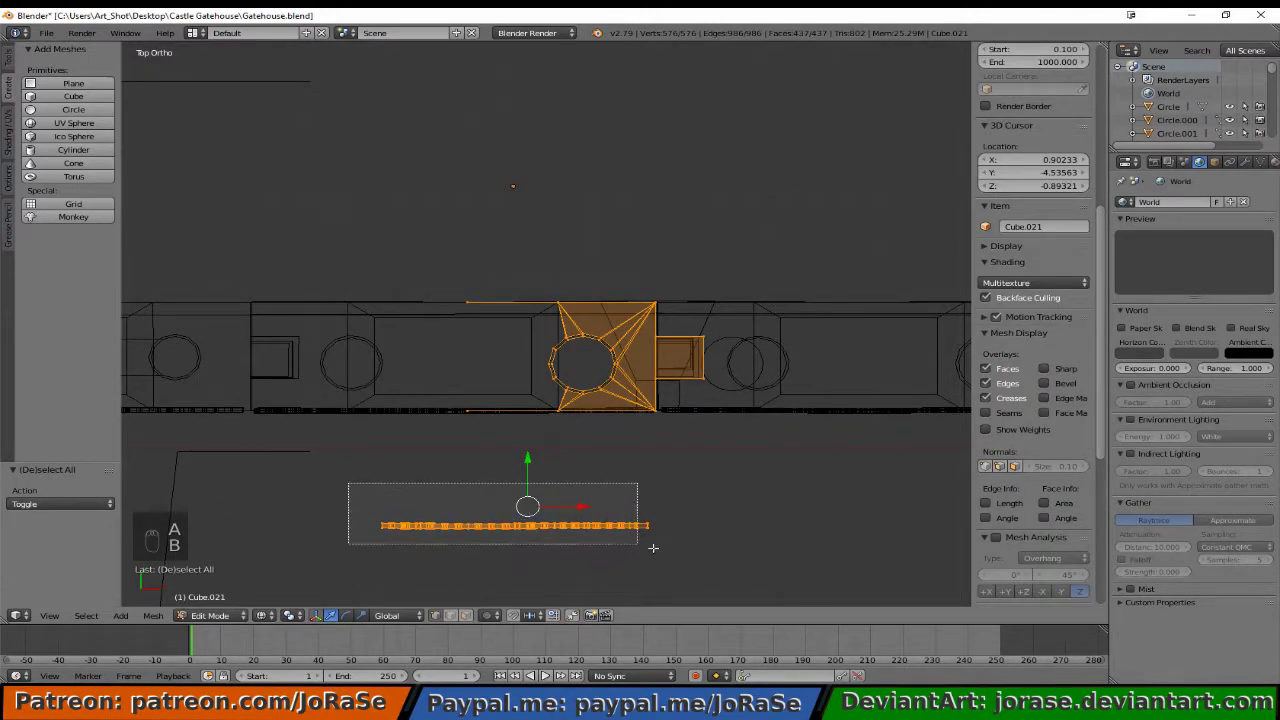
middle_drag(653, 547, 653, 547)
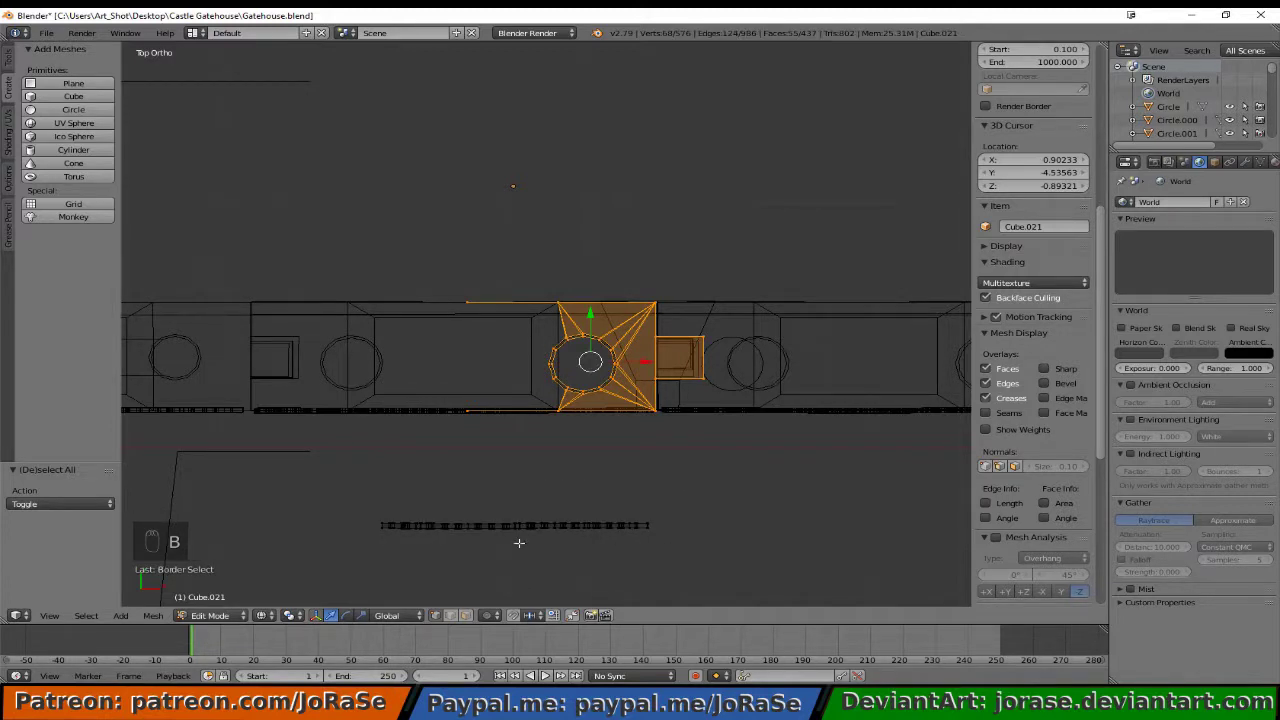
key(b)
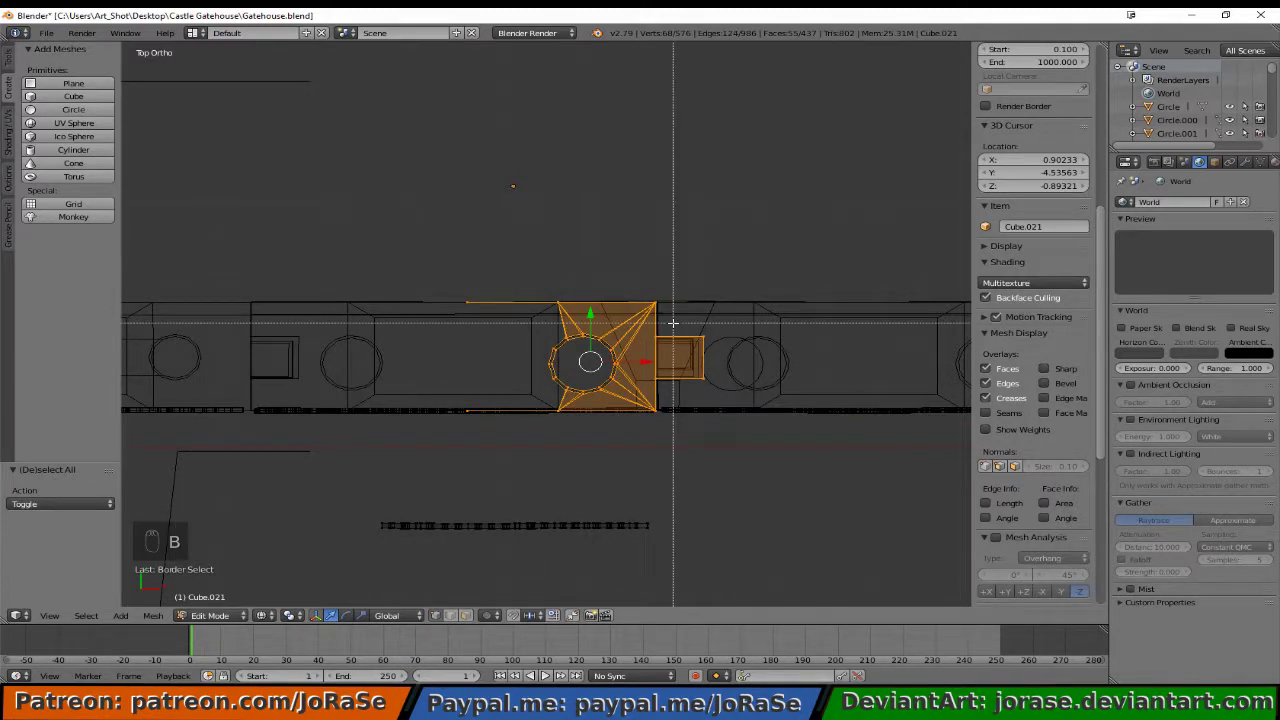
middle_drag(673, 323, 730, 413)
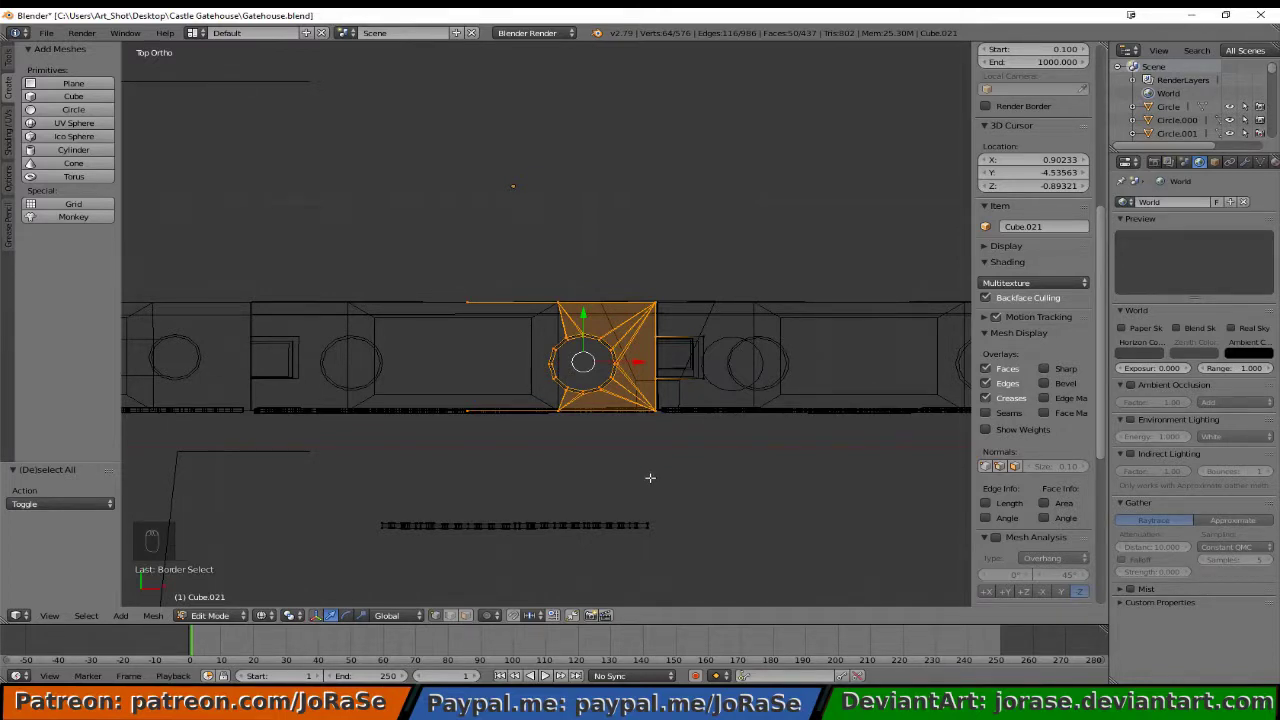
- Duplicate the selected right half of the block in place and mirror the copy on the X axis
key(ctrl+d)
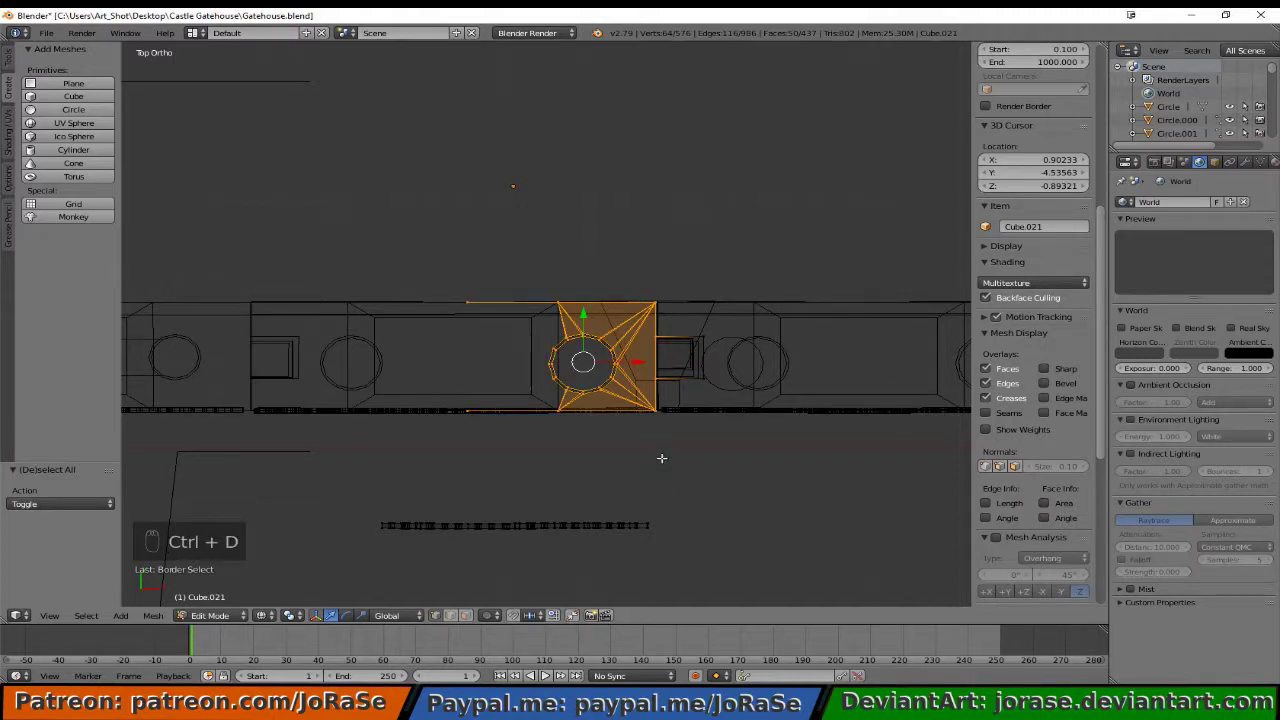
key(shift+d)
right_click(652, 469)
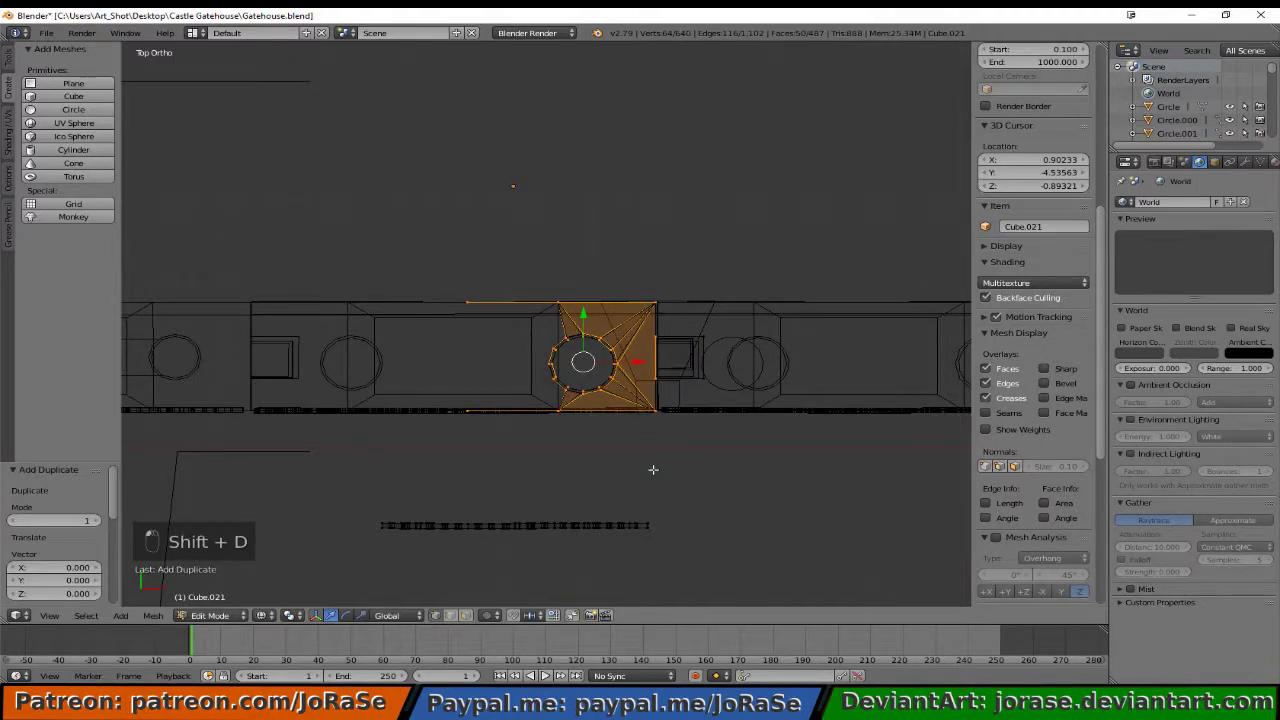
middle_drag(661, 483, 674, 440)
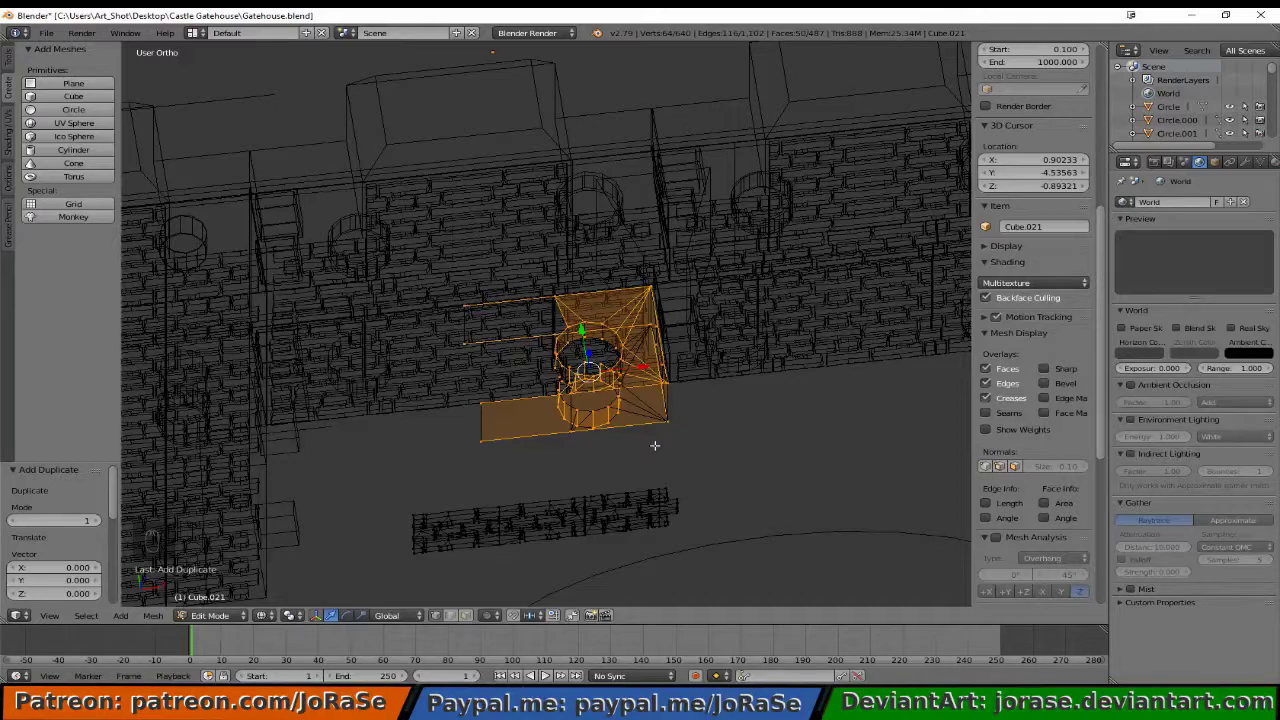
key(ctrl+m)
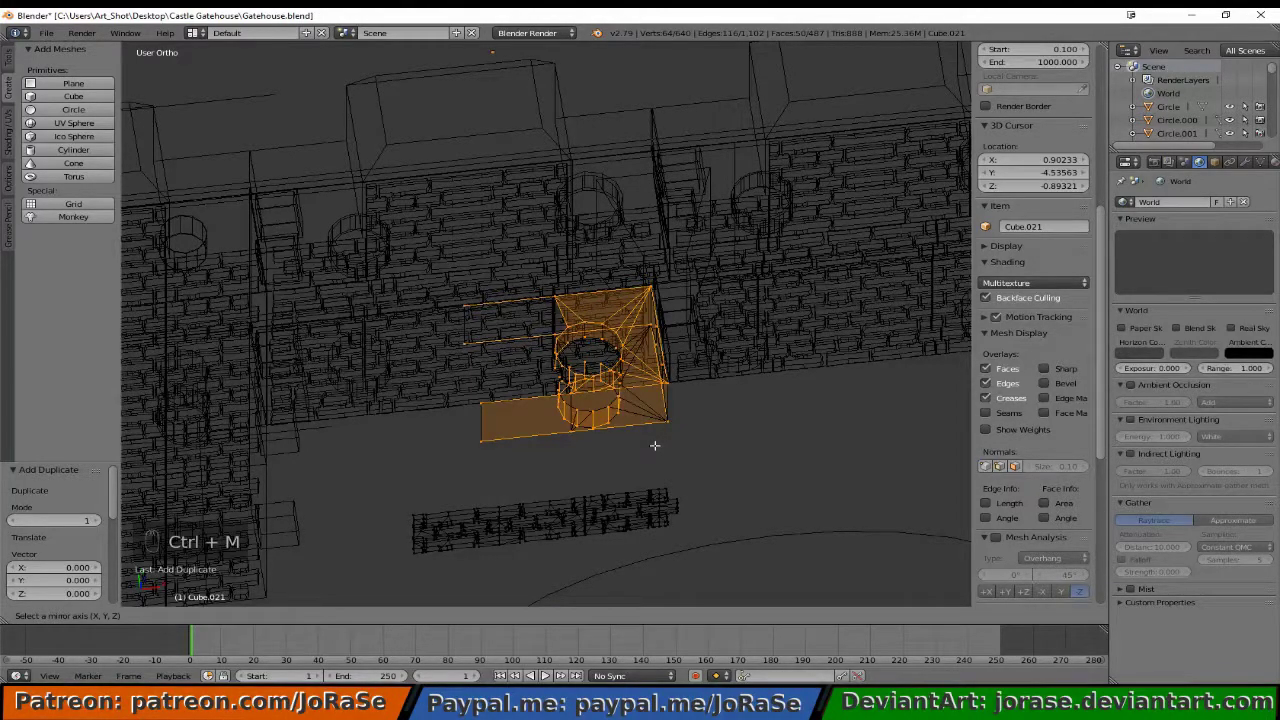
key(x)
click(655, 445)
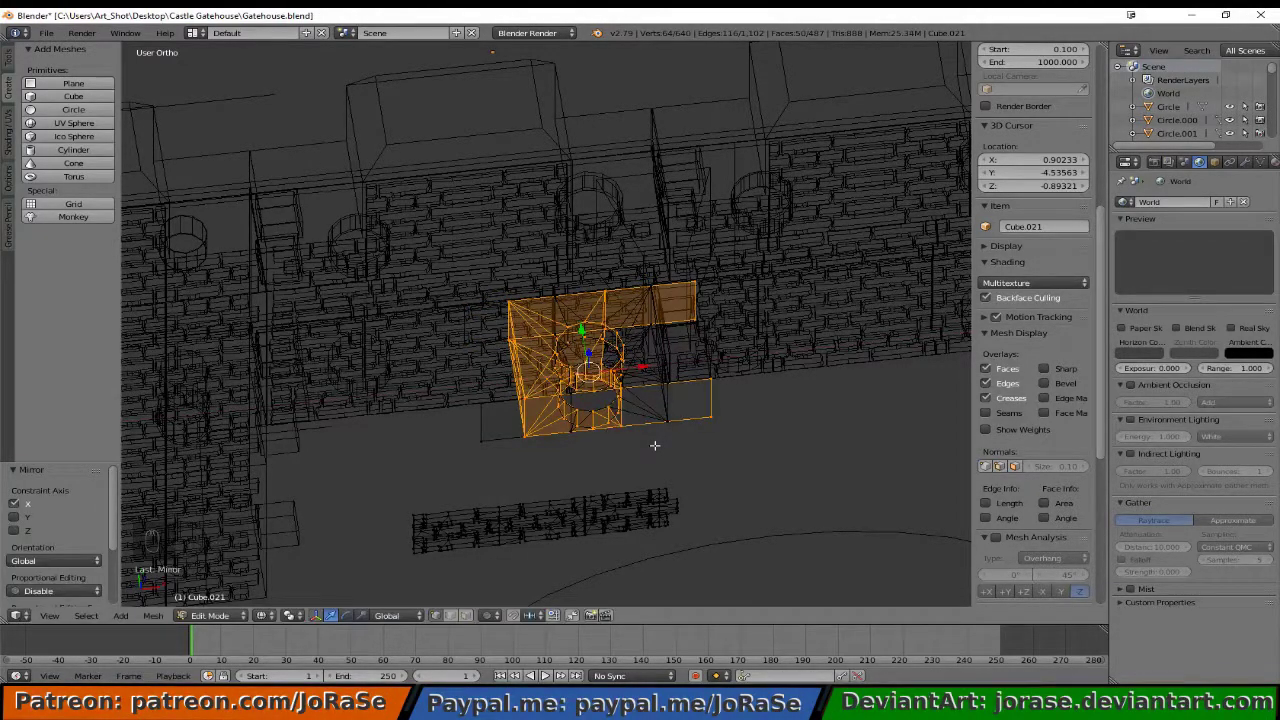
- Flip the mirrored half's normals and move it about -2.513 along X to the block's opposite end
key(w)
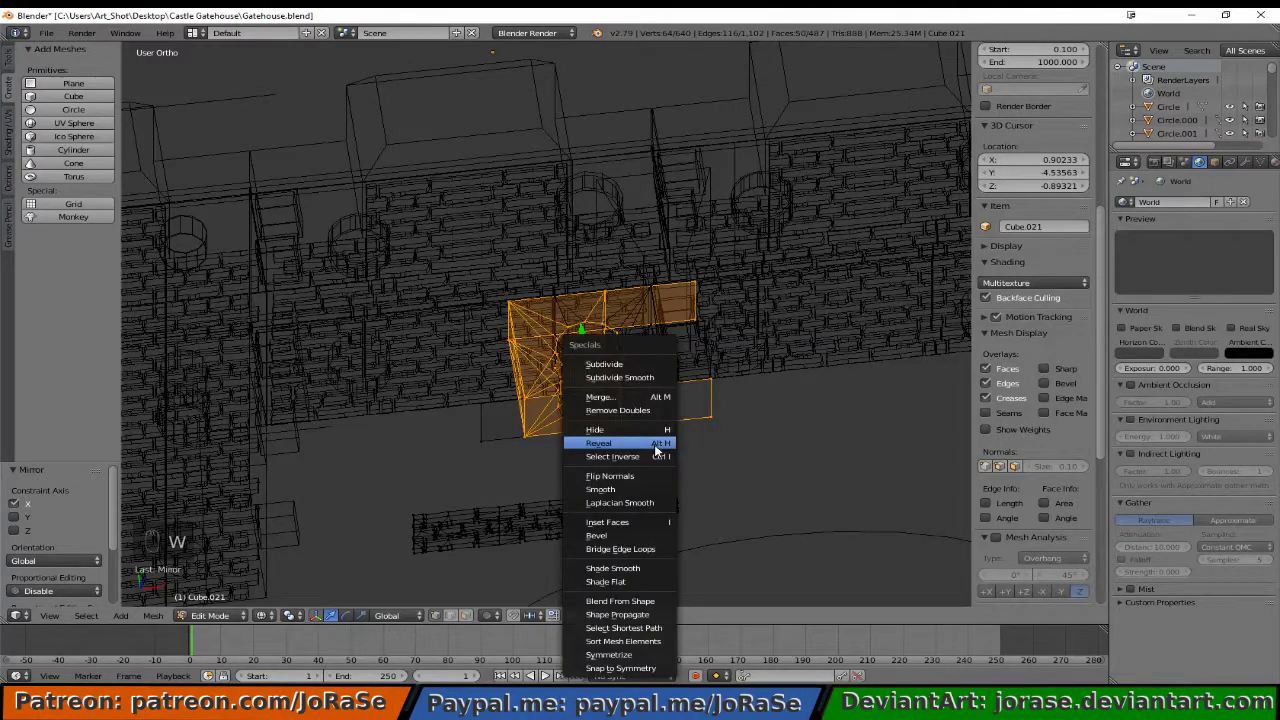
key(Down)
key(Down)
click(607, 476)
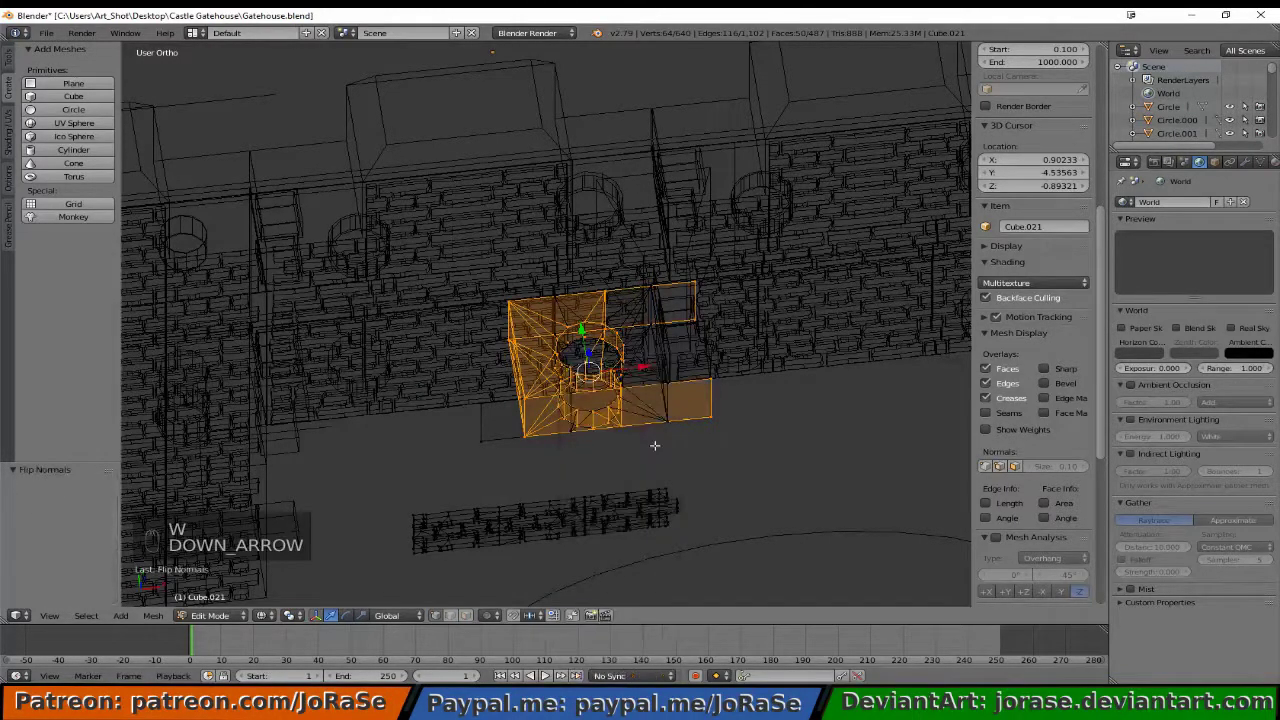
drag(626, 374, 373, 374)
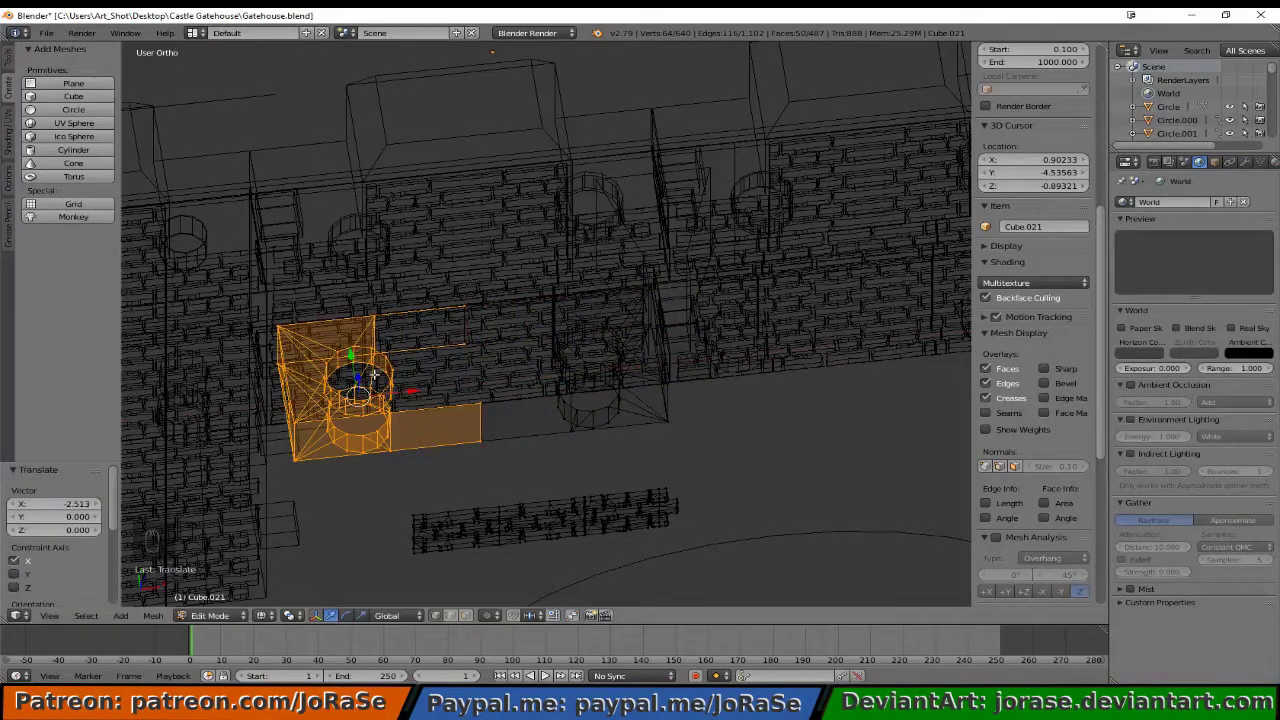
key(KP_7)
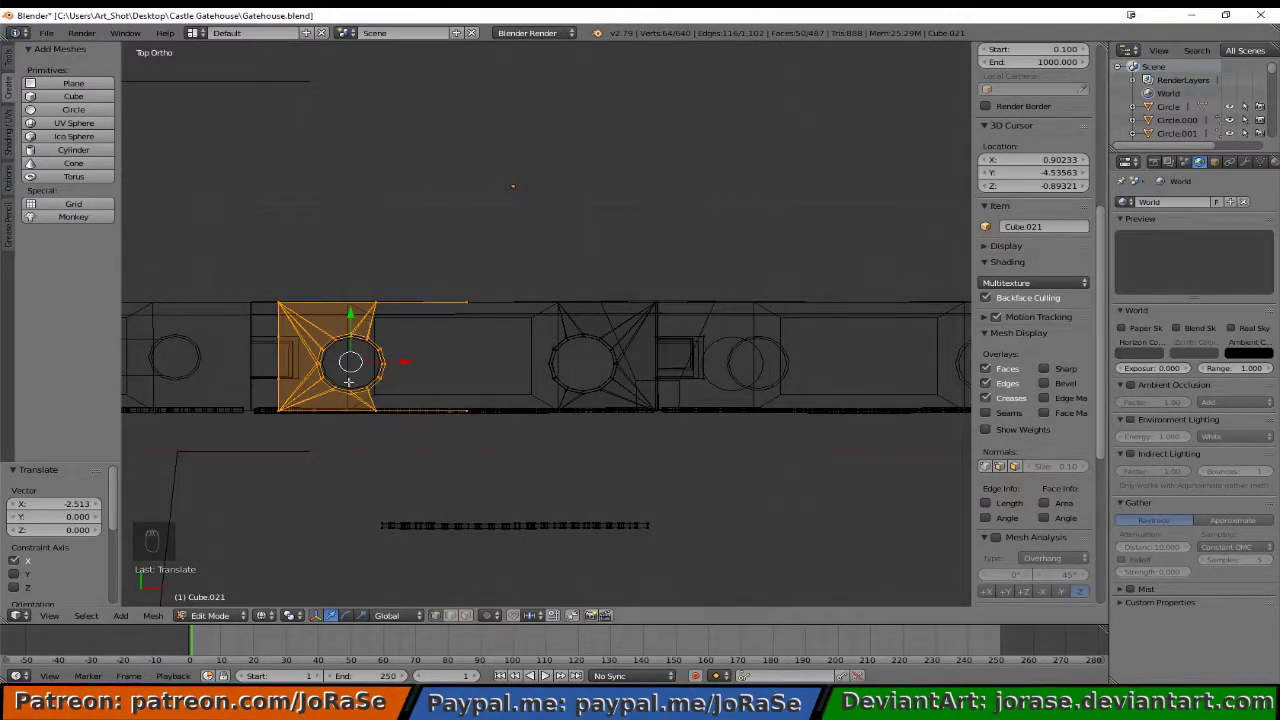
- Reduce the selection to the mirrored half's outer end vertices and move them about -0.294 along X to meet the neighbouring block
scroll(327, 498, up, 2)
shift+middle_drag(279, 488, 527, 494)
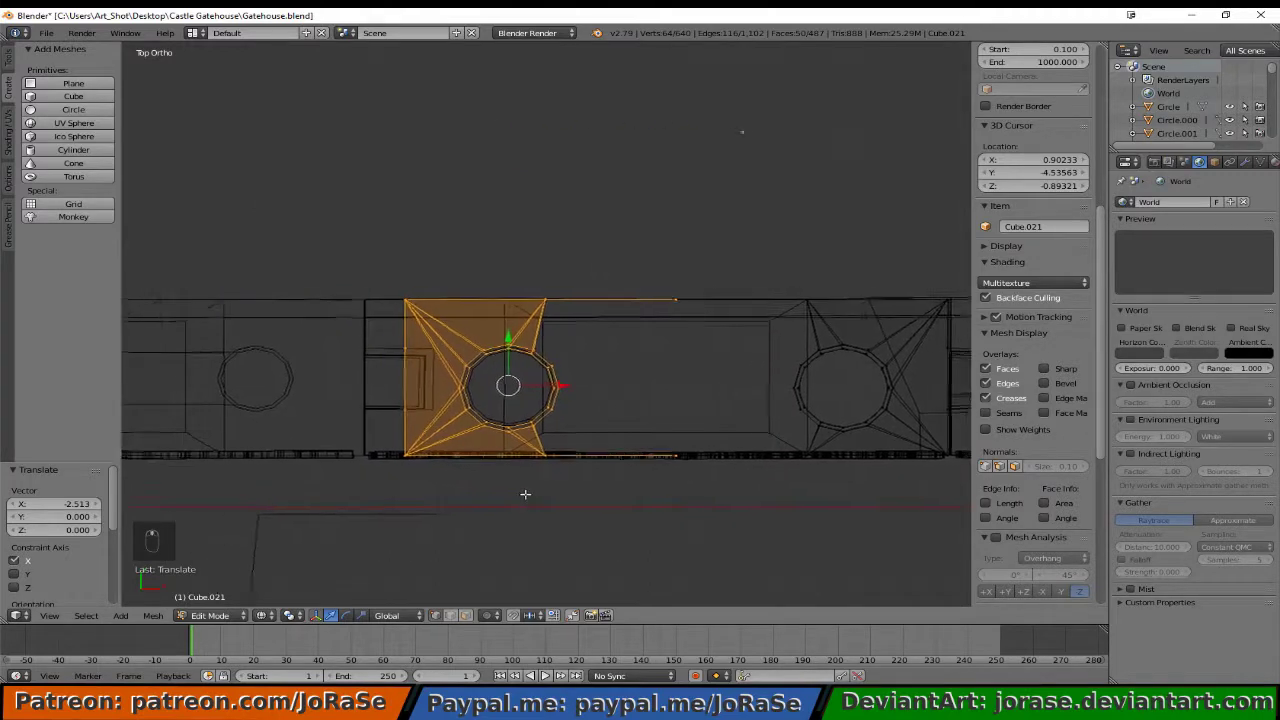
scroll(527, 495, up, 3)
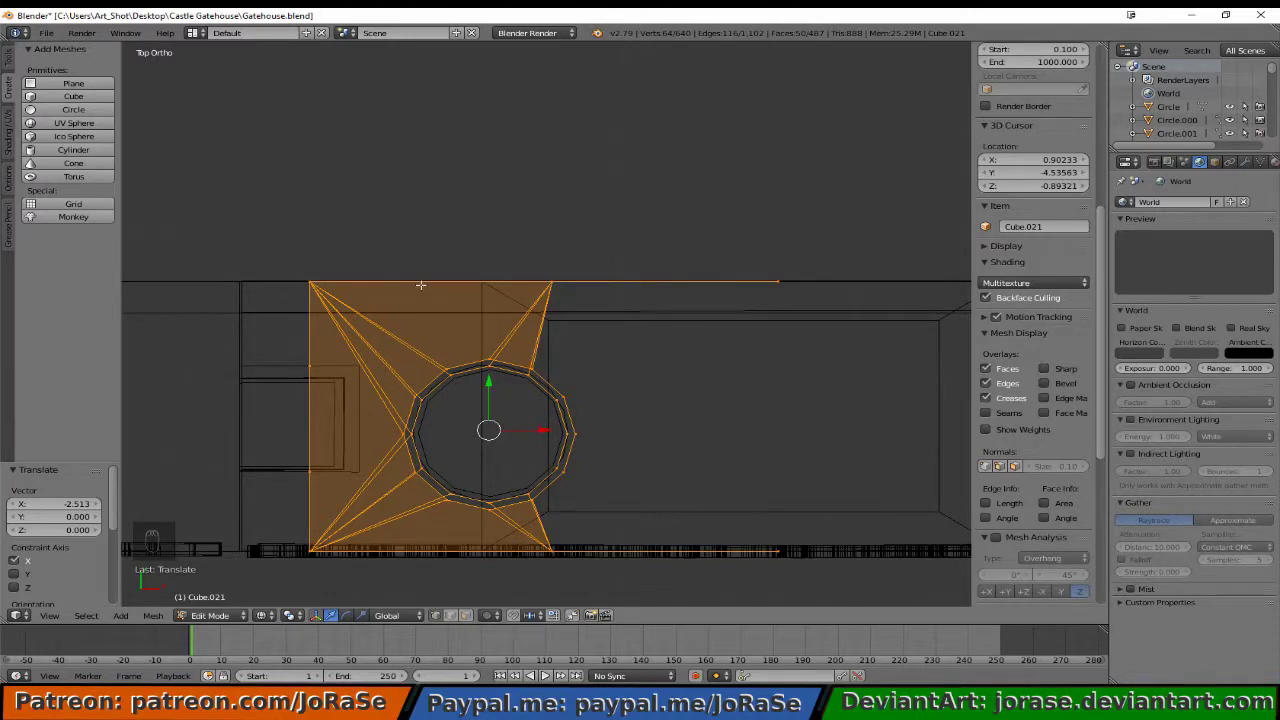
key(b)
drag(391, 235, 790, 605)
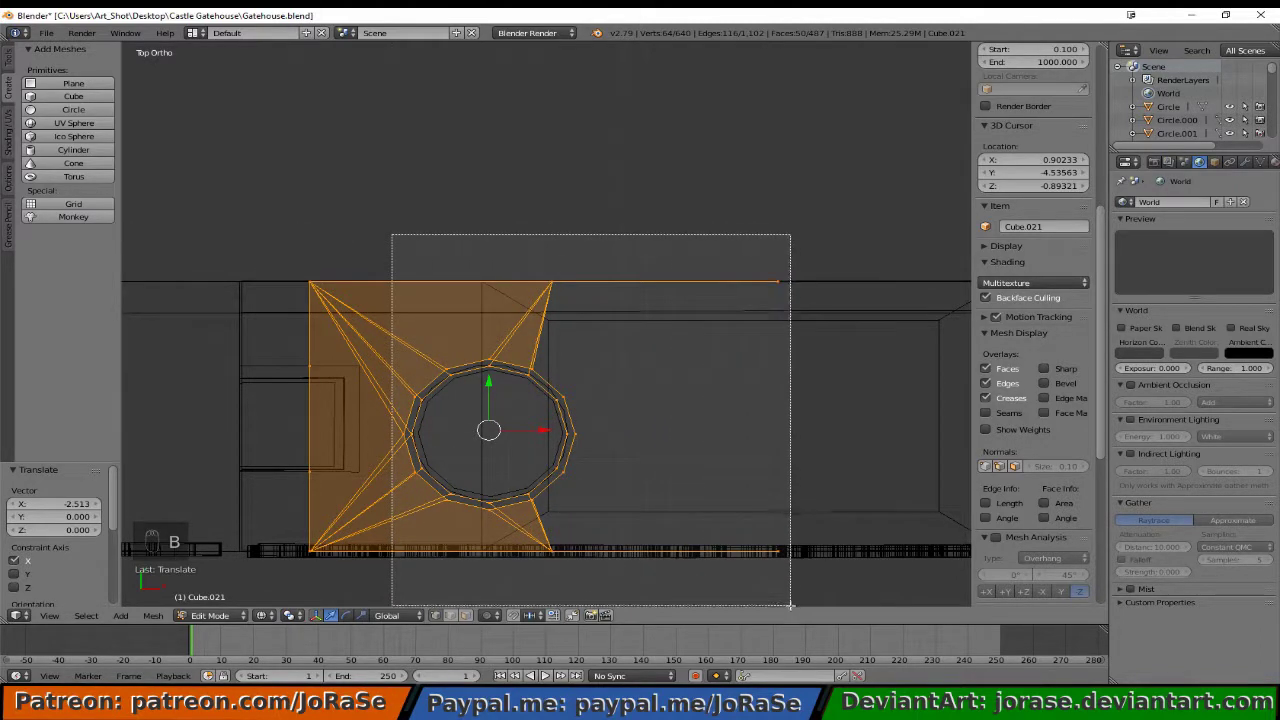
middle_drag(790, 605, 789, 606)
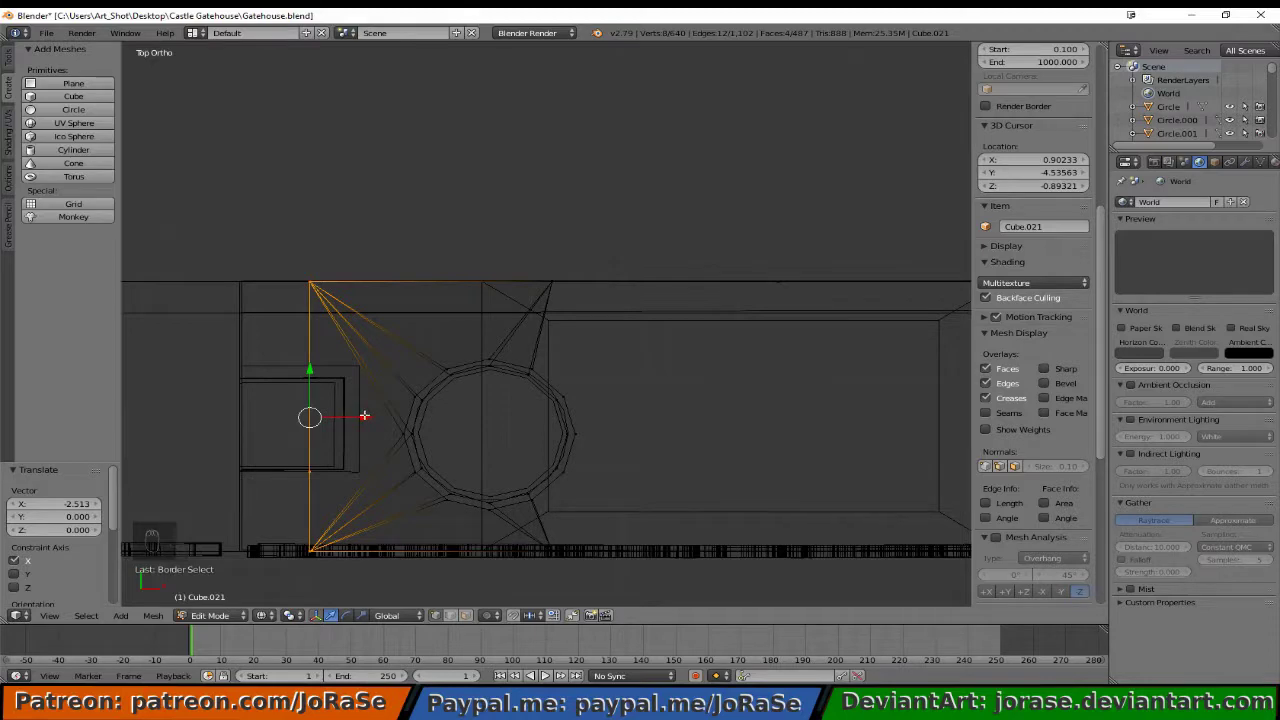
key(g)
key(x)
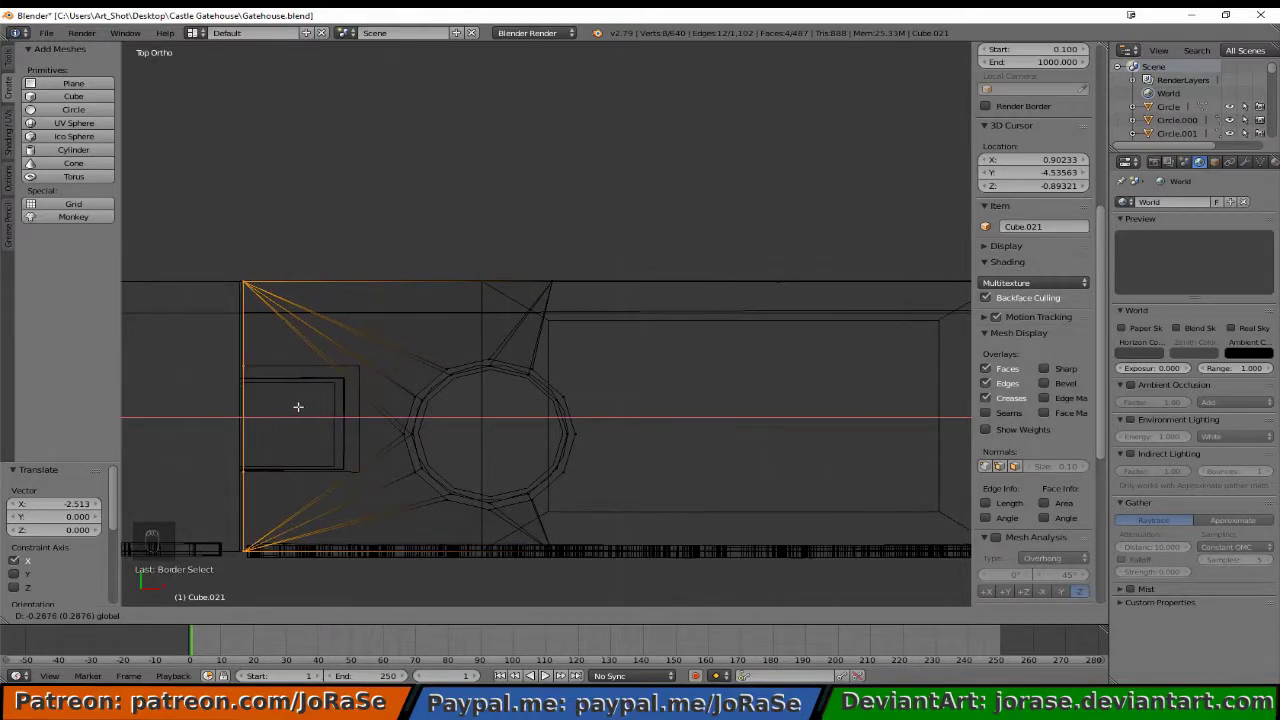
click(297, 407)
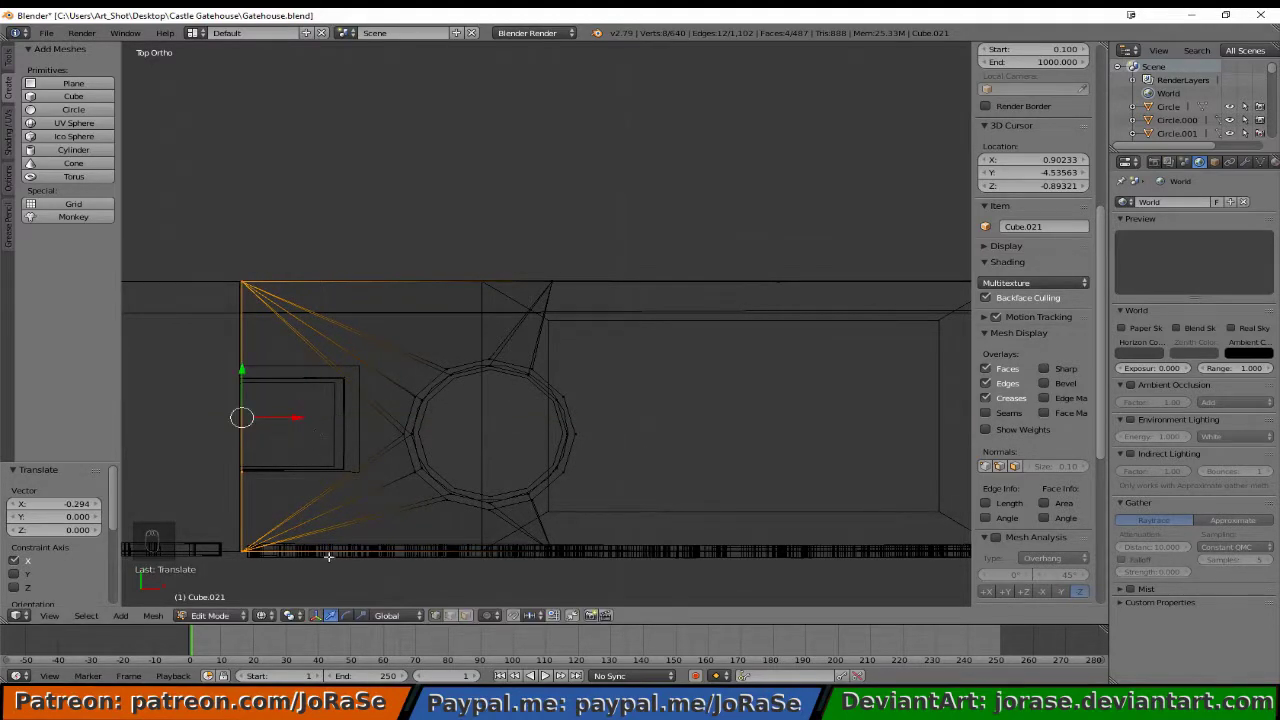
- Keep only the four inner vertices of the end face's rectangular opening selected and scale them to about 1.047
middle_drag(328, 556, 378, 446)
key(b)
middle_drag(371, 371, 453, 616)
key(b)
middle_drag(206, 282, 300, 555)
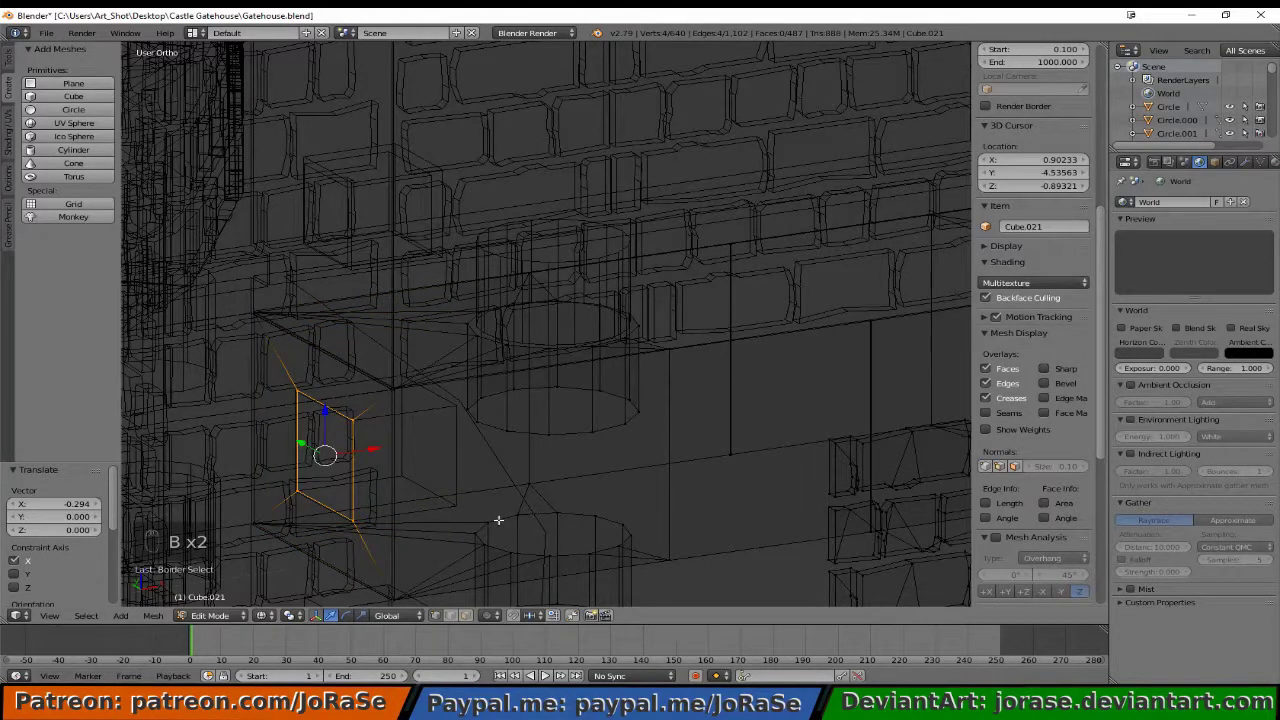
key(KP_3)
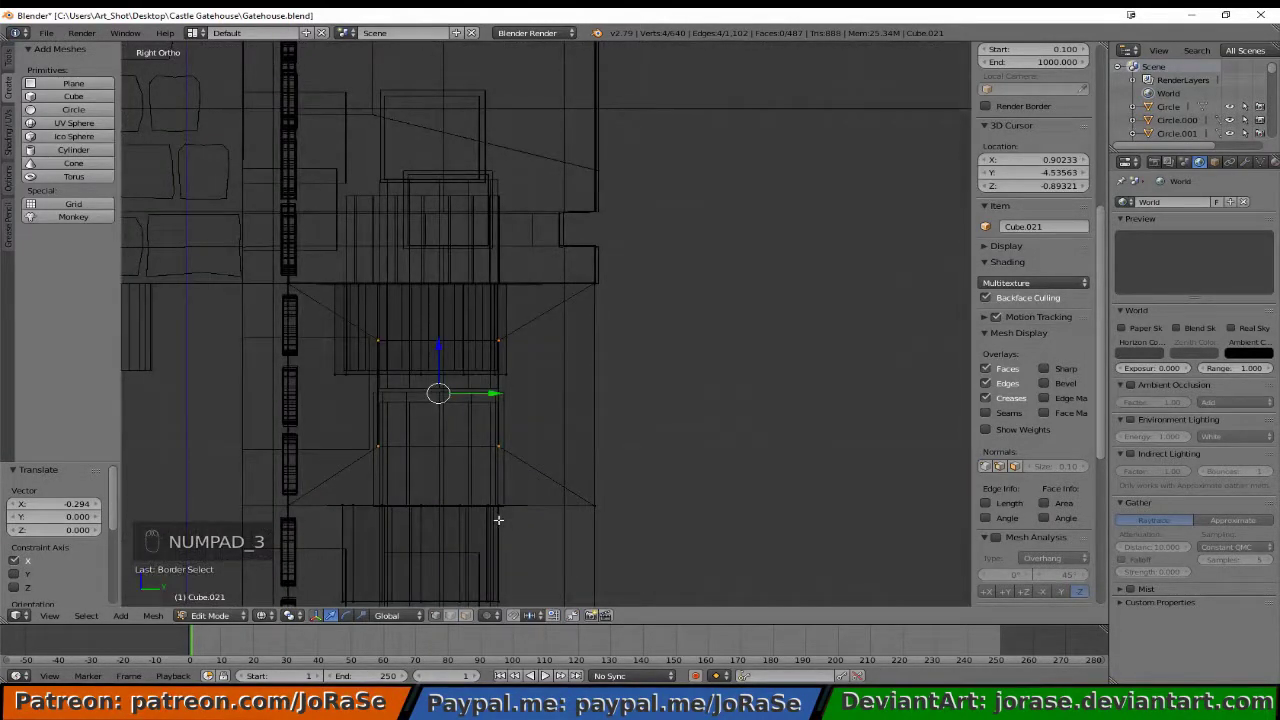
scroll(513, 521, up, 3)
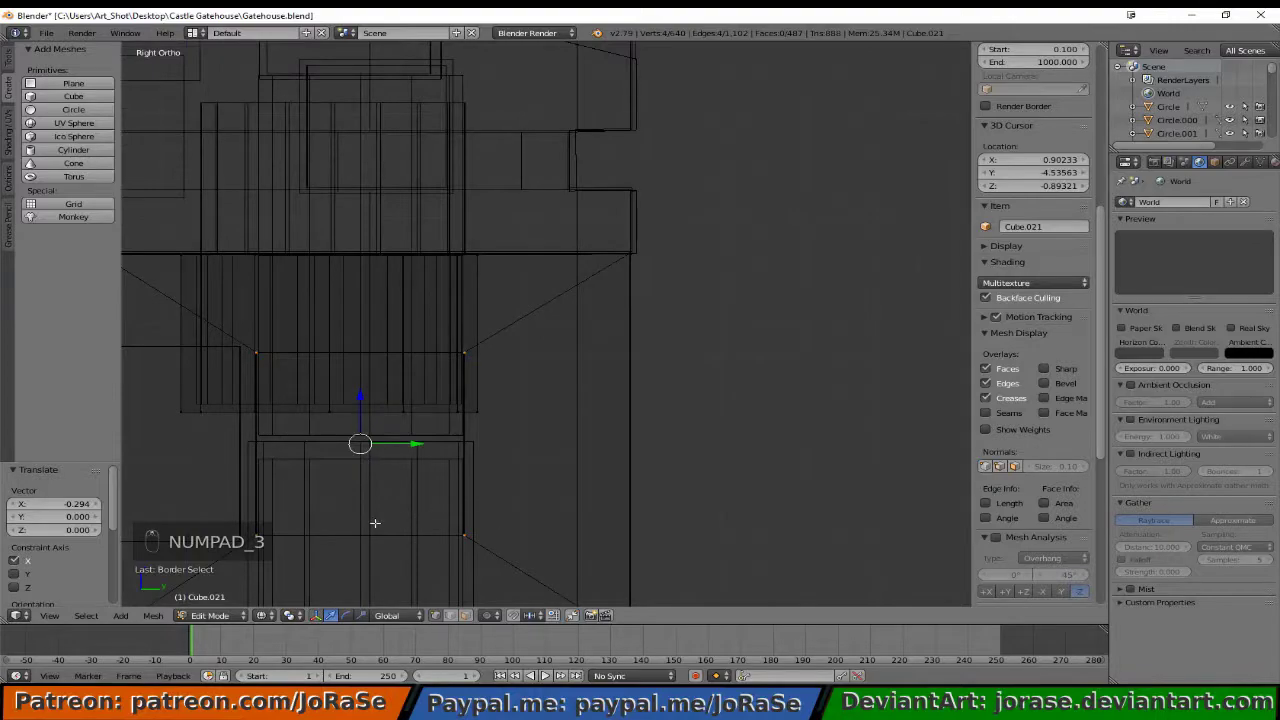
middle_drag(375, 523, 423, 531)
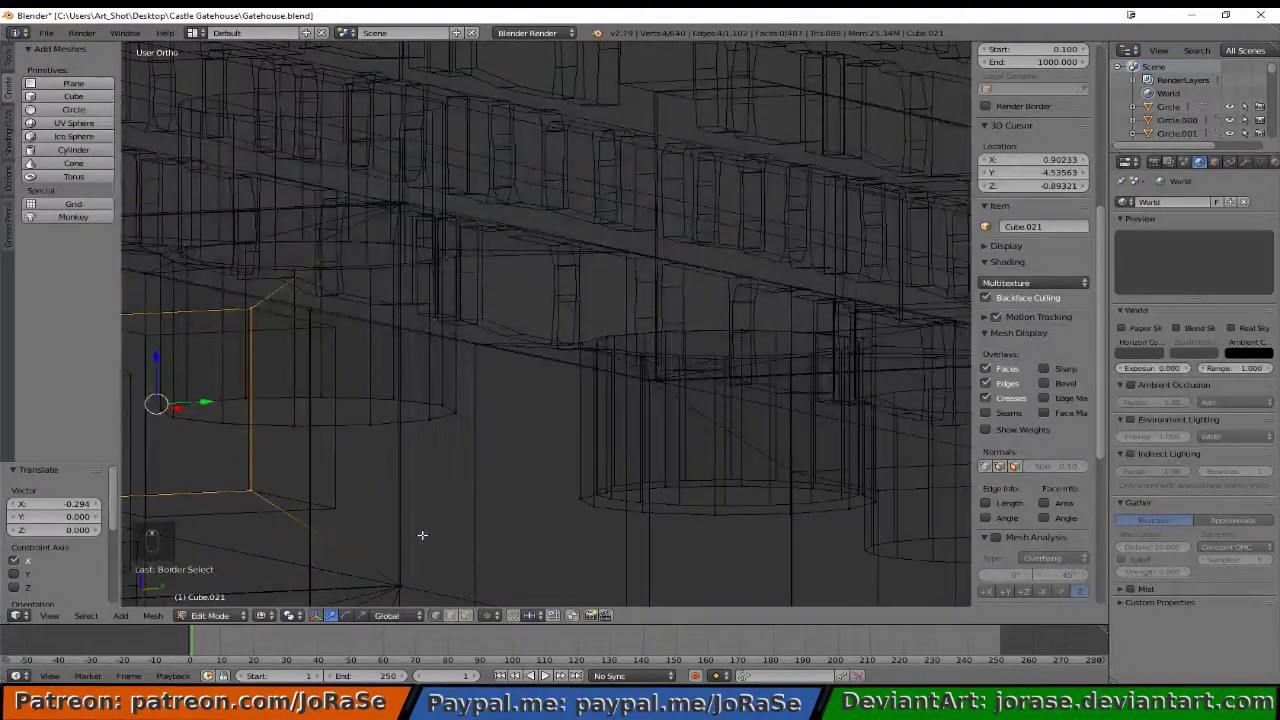
key(s)
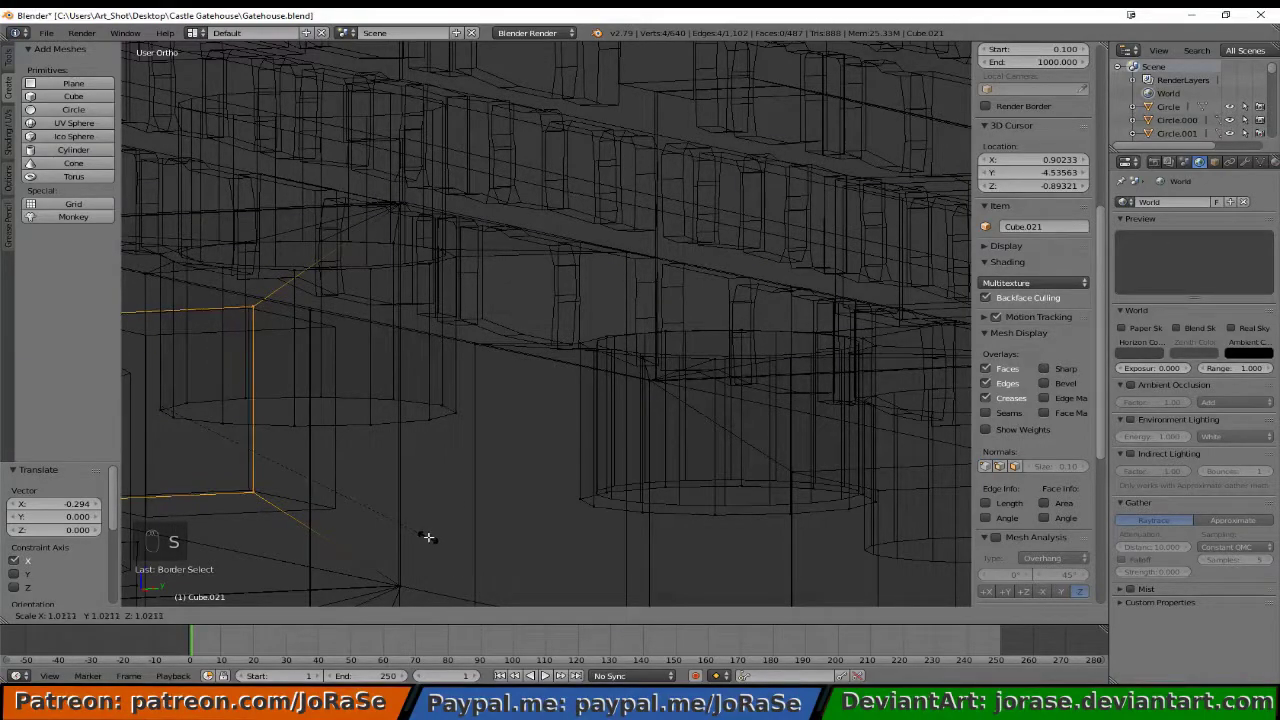
click(435, 537)
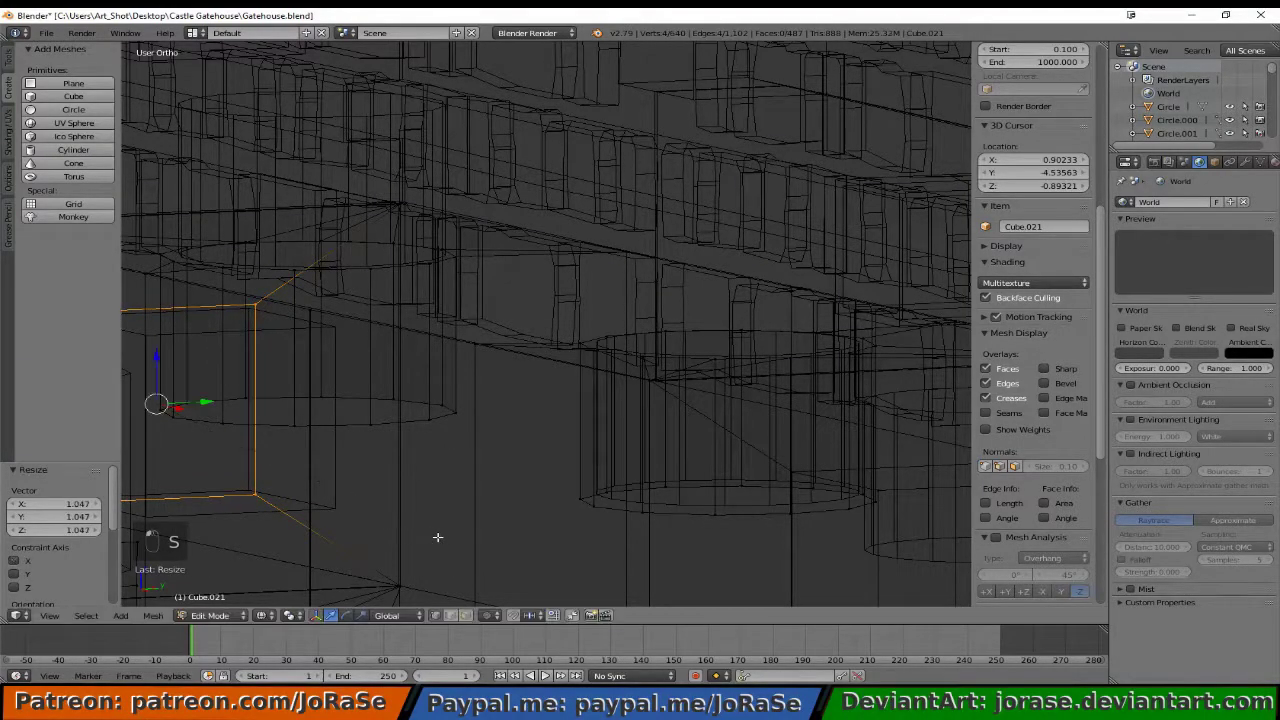
- Extrude the rectangular opening about 0.522 along X into the block and close its inner end with a face
scroll(434, 537, down, 3)
middle_drag(384, 507, 486, 543)
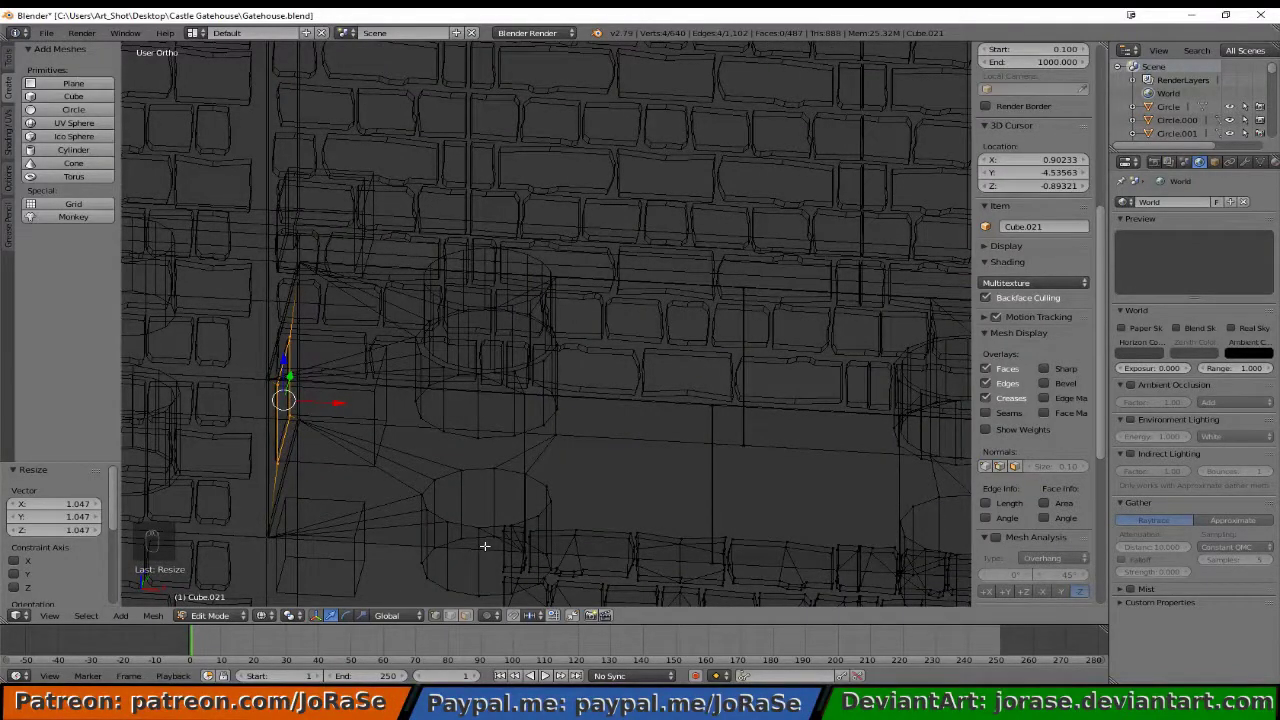
key(e)
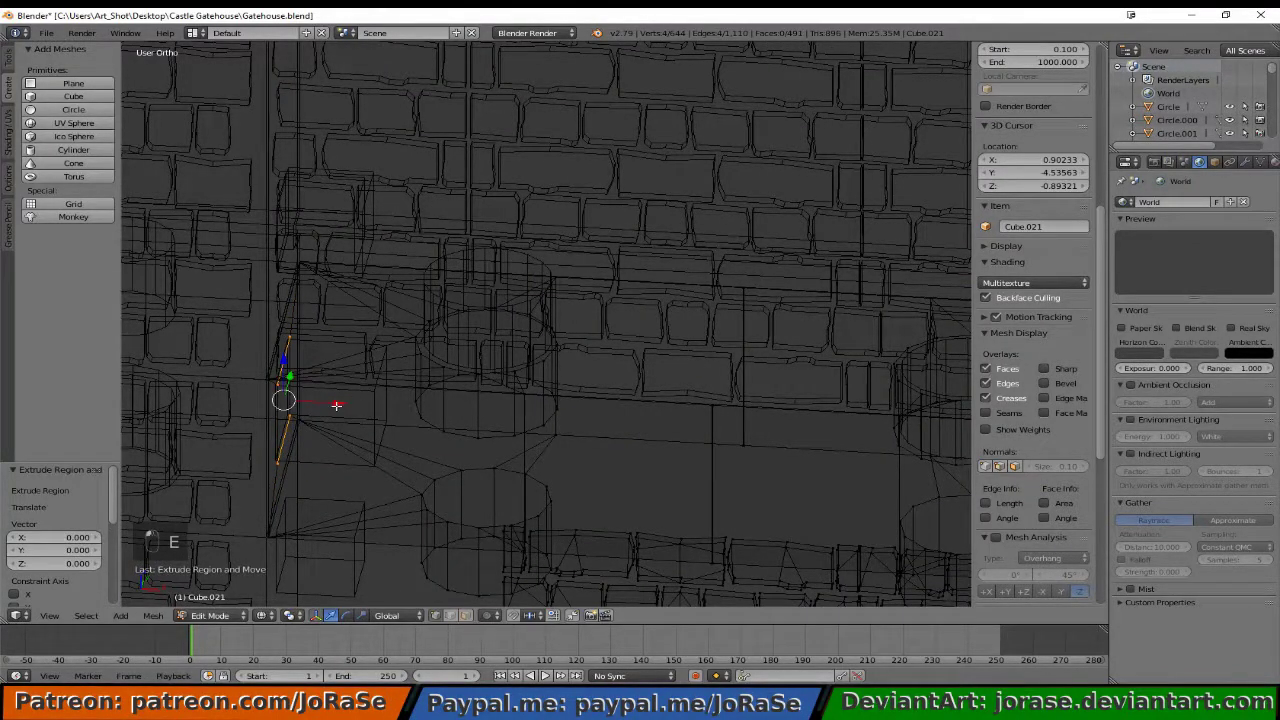
click(433, 438)
middle_drag(430, 439, 381, 443)
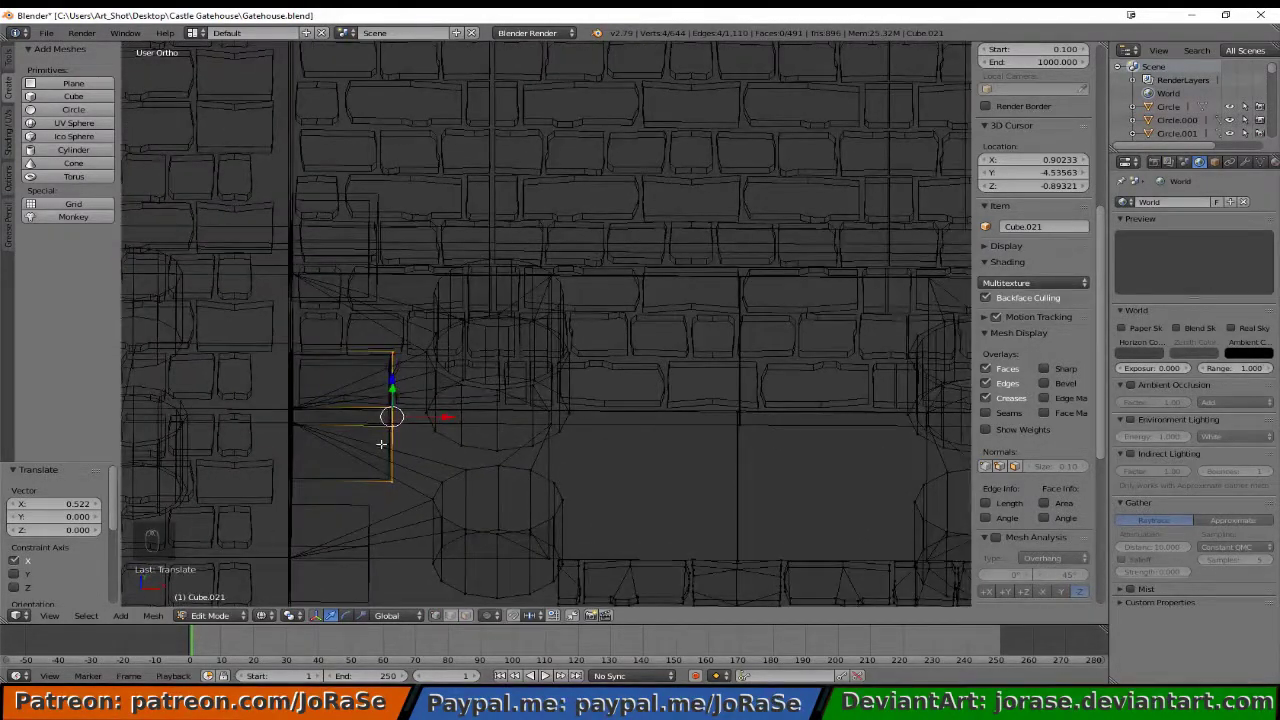
key(f)
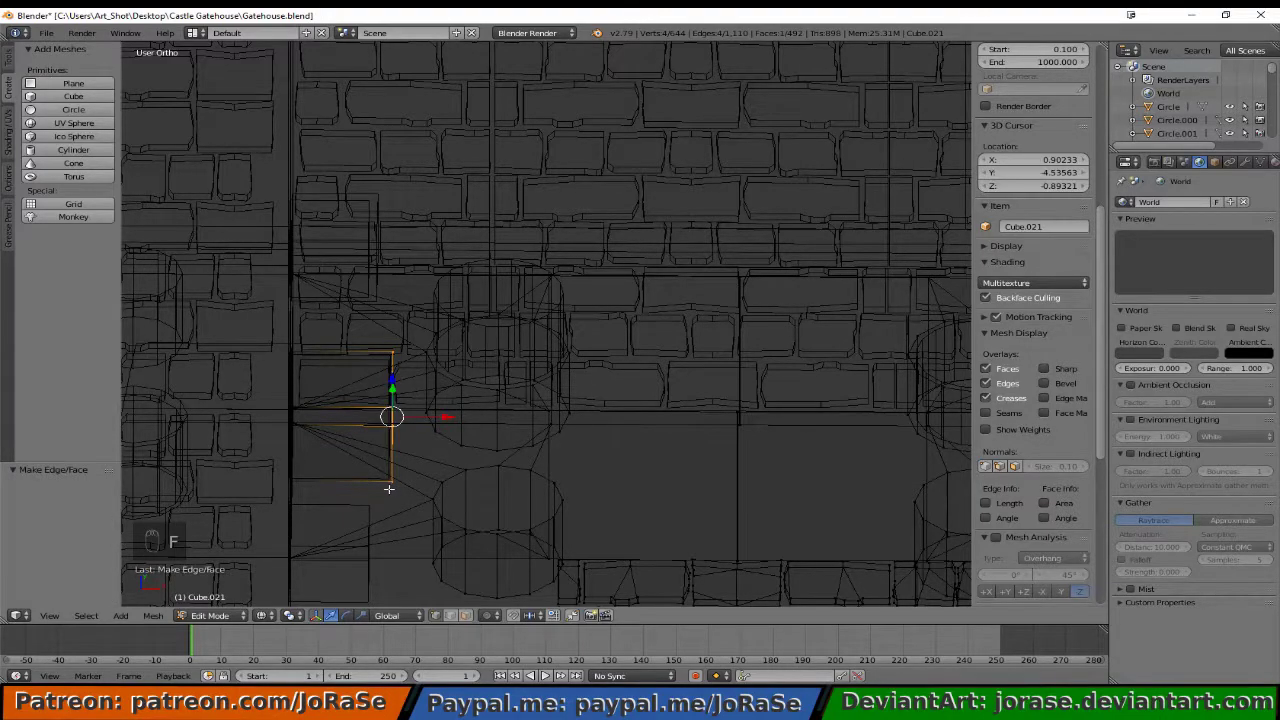
- Select the free end loops of the mirrored half's two round cylinders and delete their vertices
key(a)
key(z)
scroll(352, 492, down, 4)
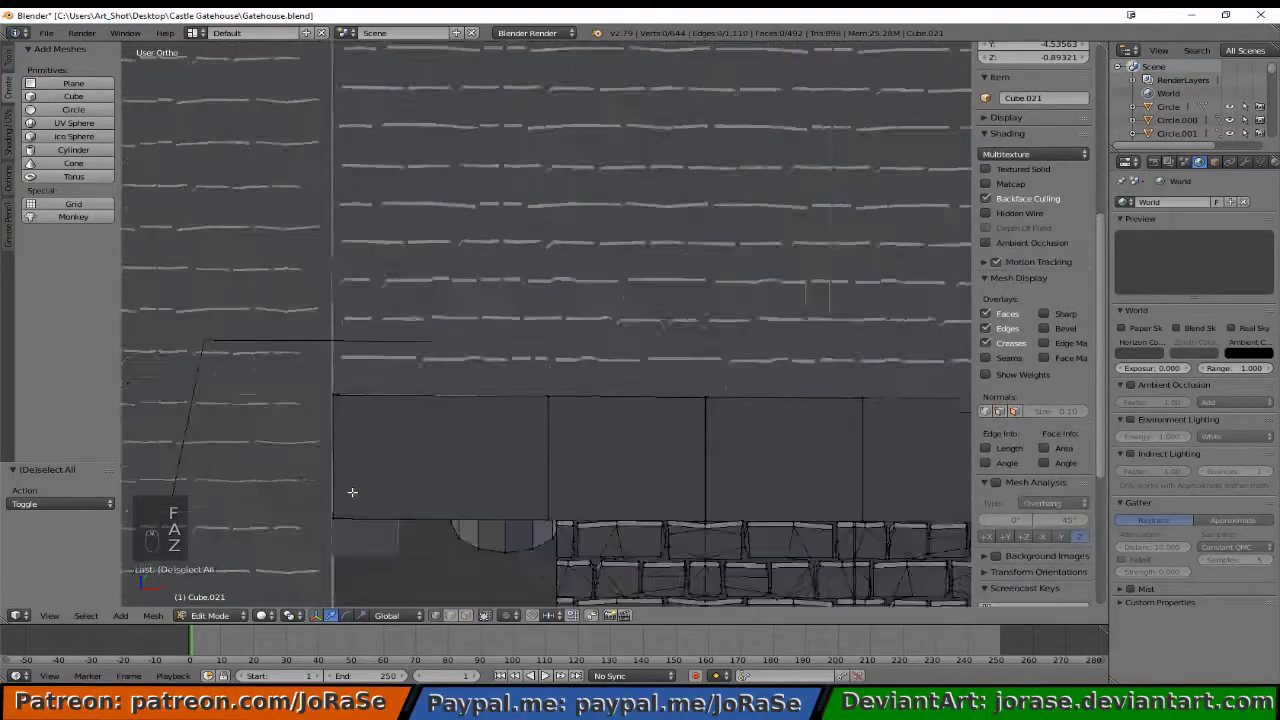
middle_drag(367, 508, 289, 388)
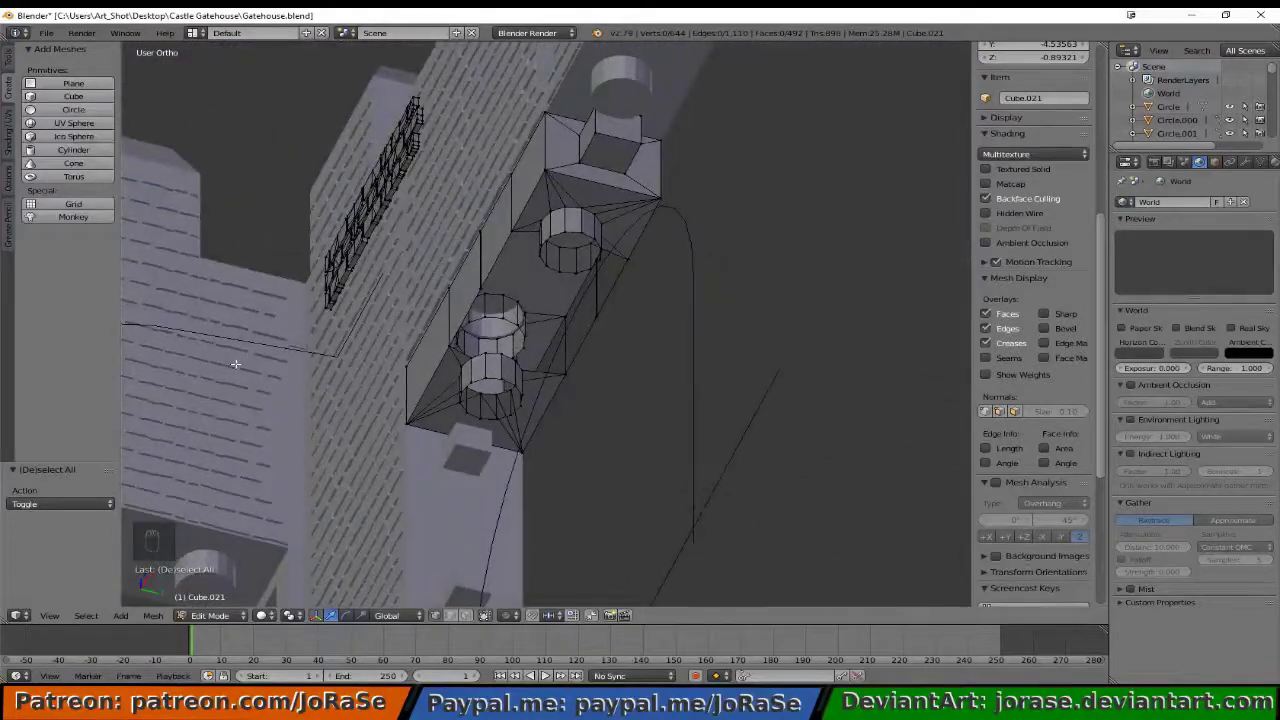
alt+right_click(491, 314)
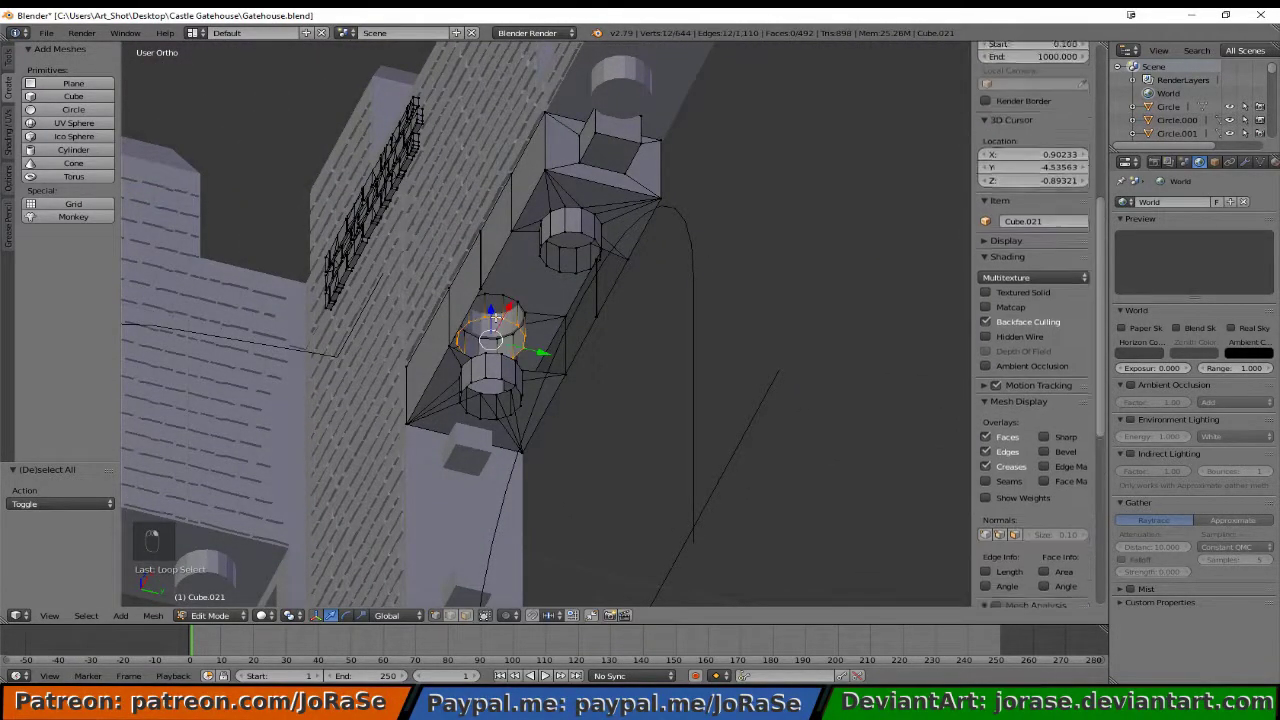
alt+shift+right_click(491, 374)
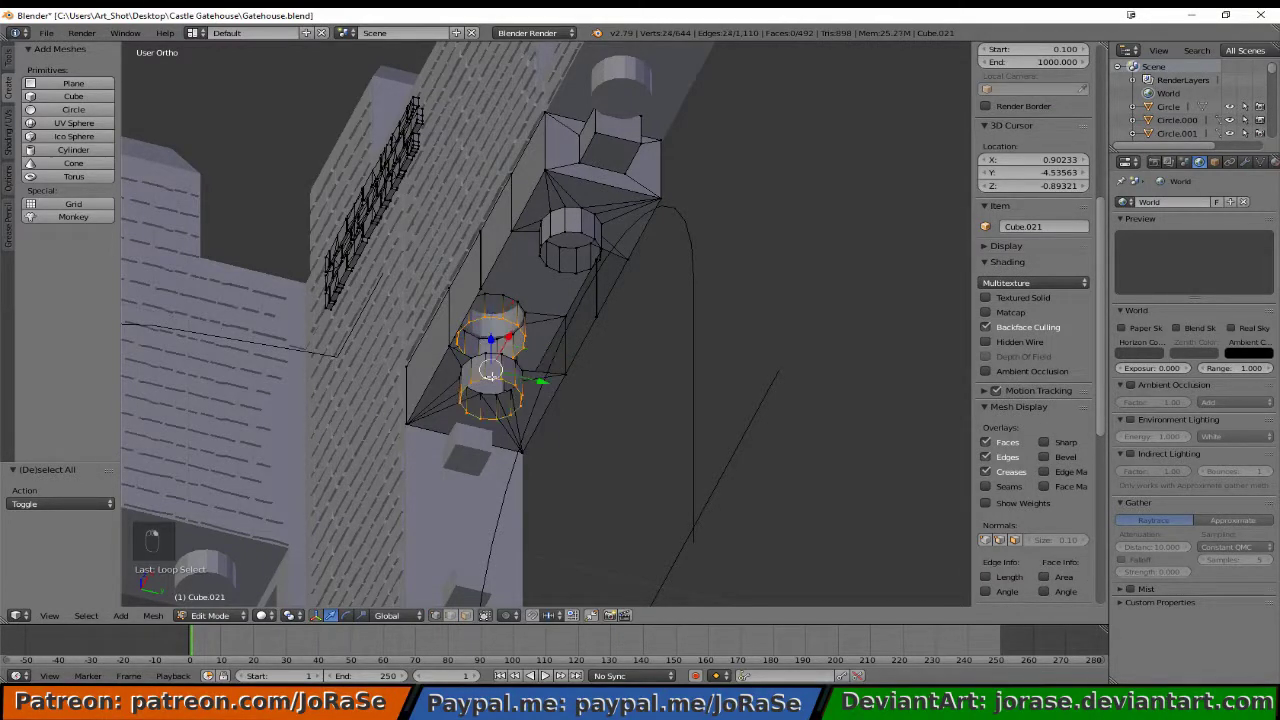
key(x)
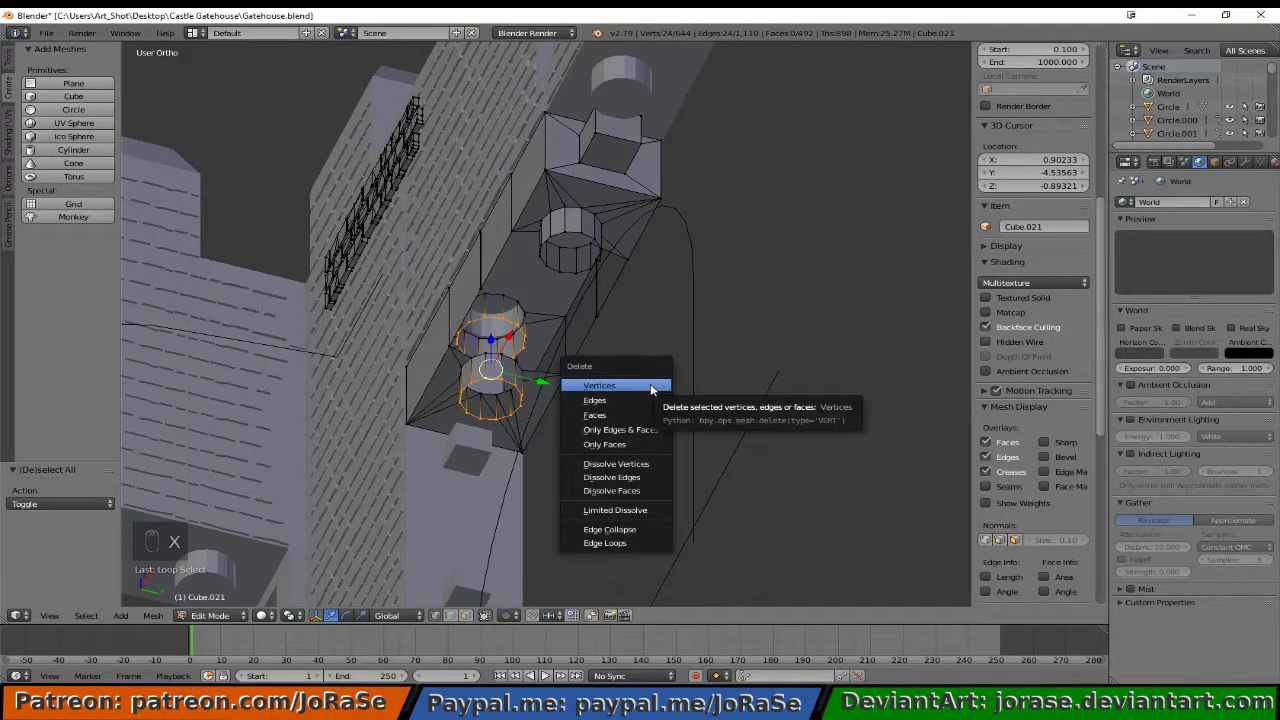
click(651, 389)
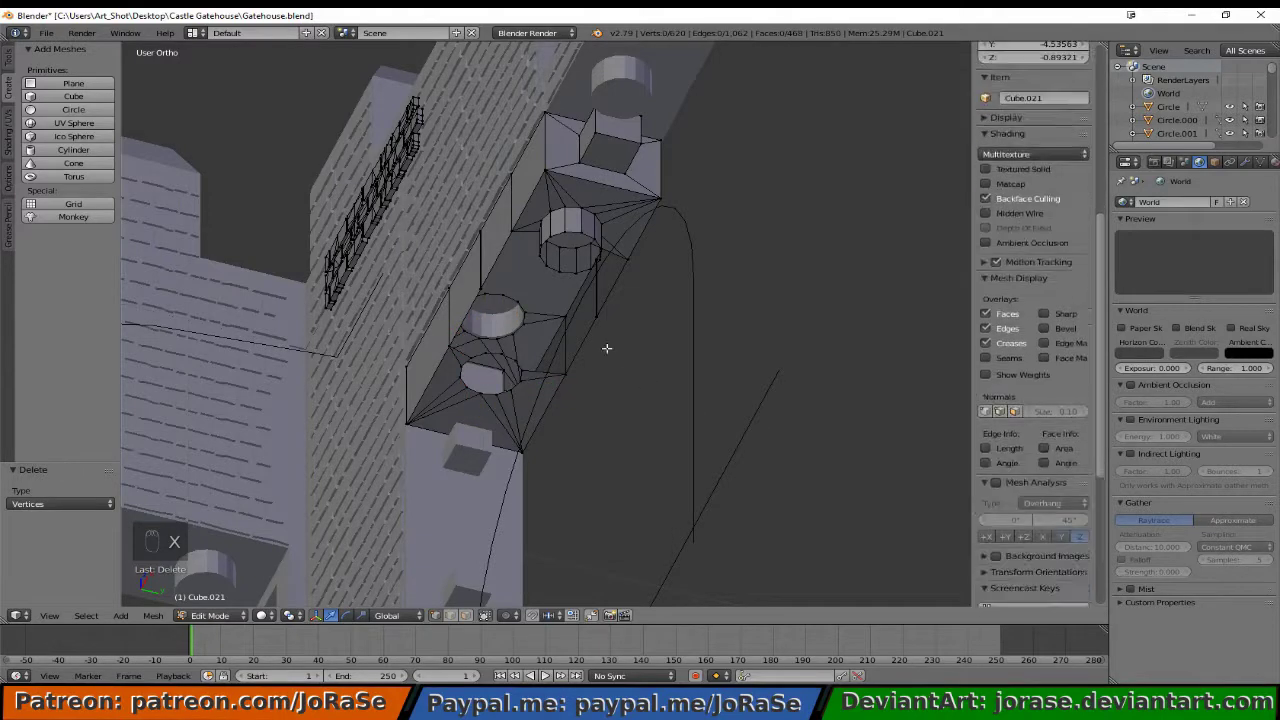
- Select the circular rim on top of the mirrored half and scale it down to about 0.861 from above
alt+right_click(510, 299)
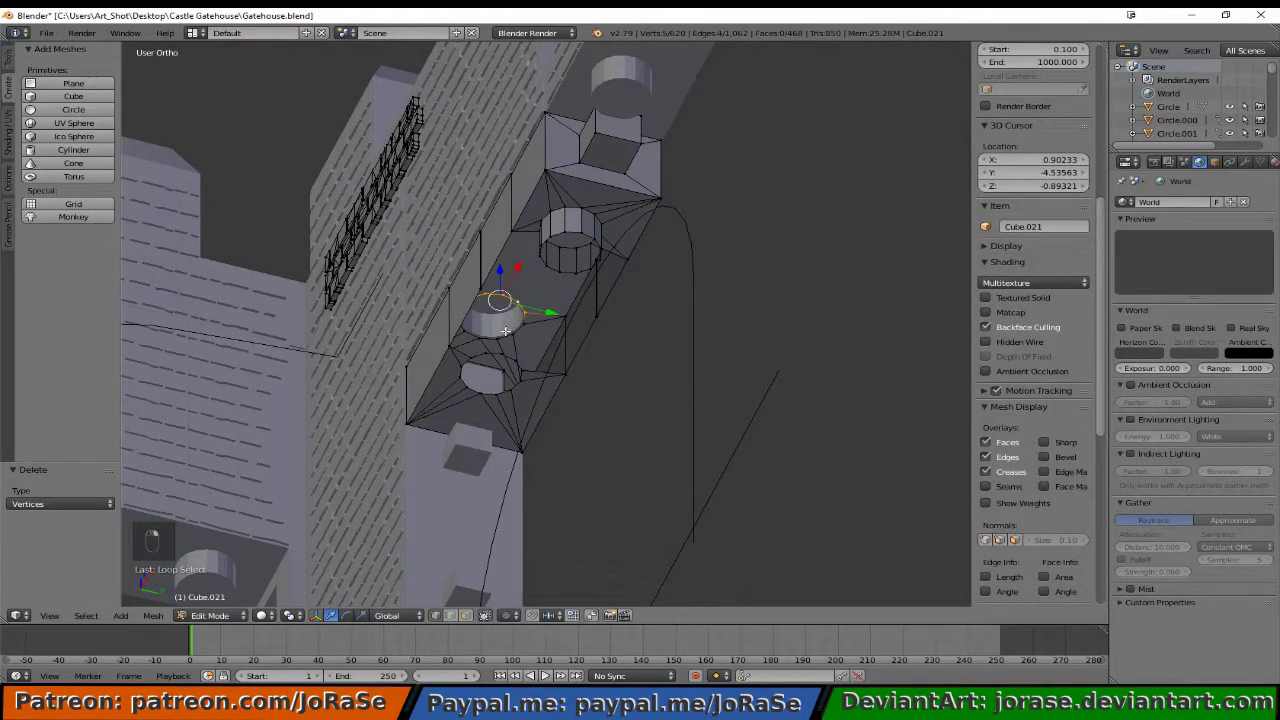
alt+right_click(506, 331)
middle_drag(581, 341, 581, 360)
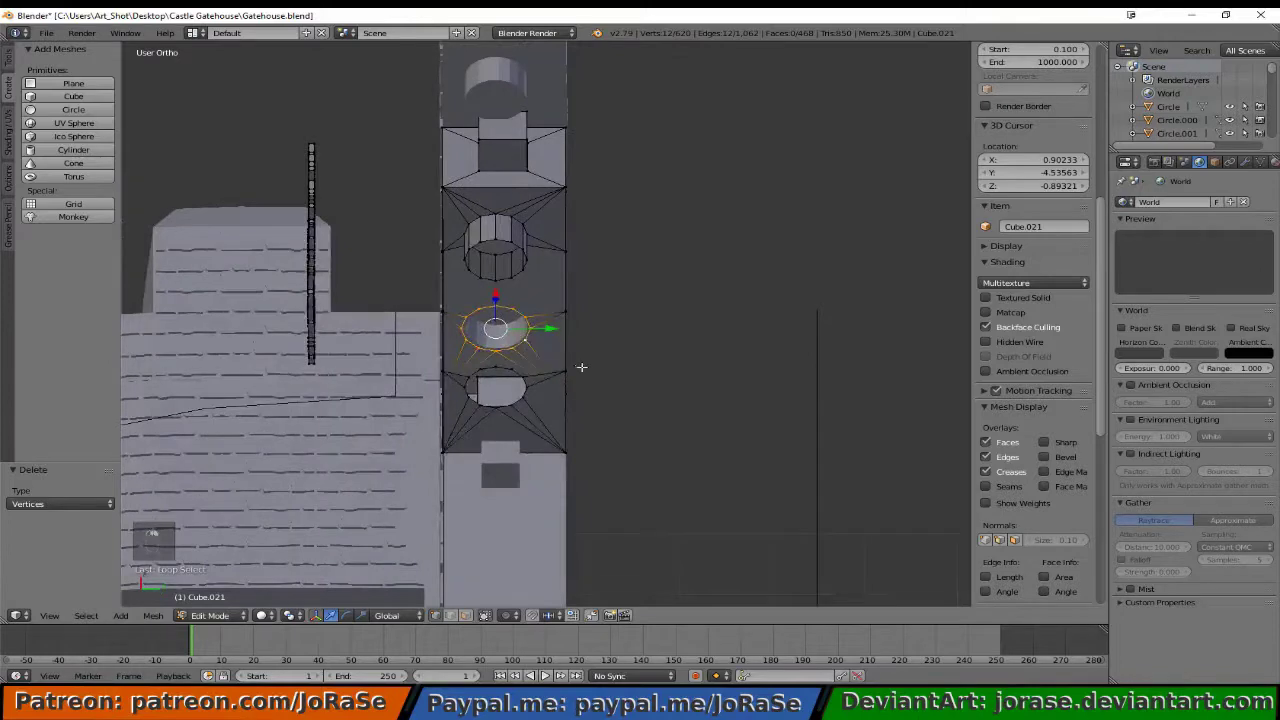
key(KP_7)
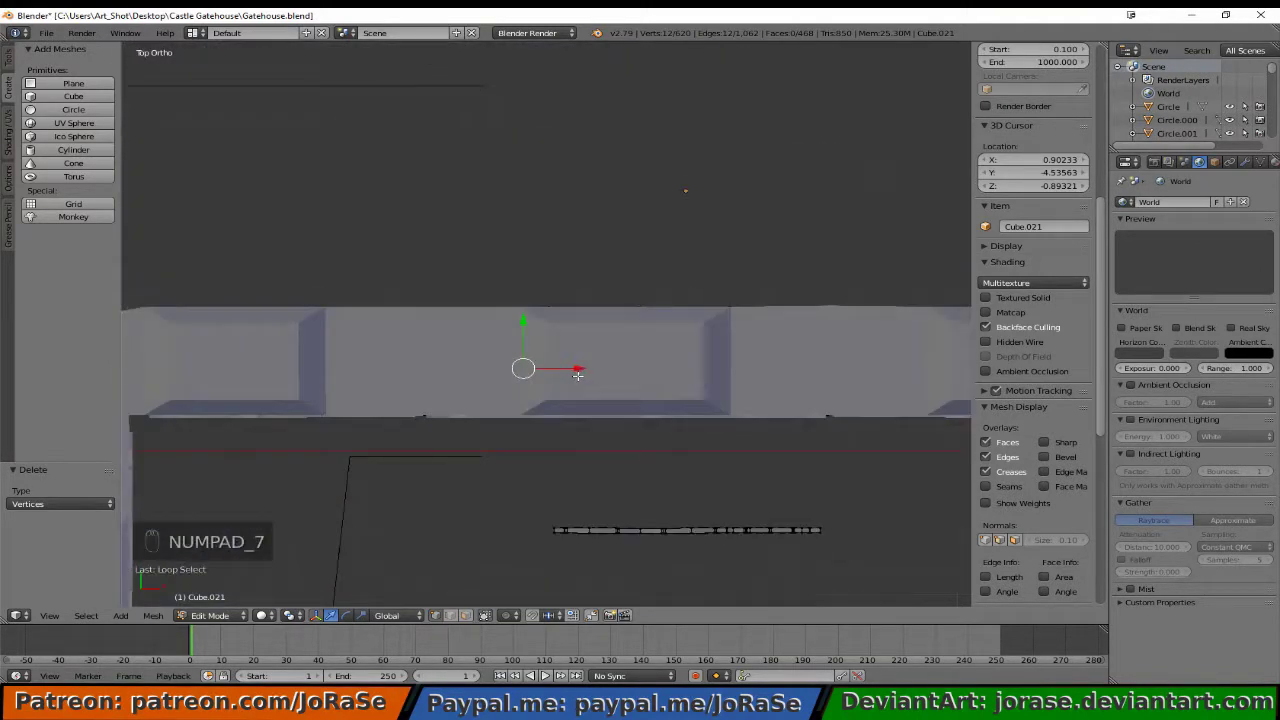
key(z)
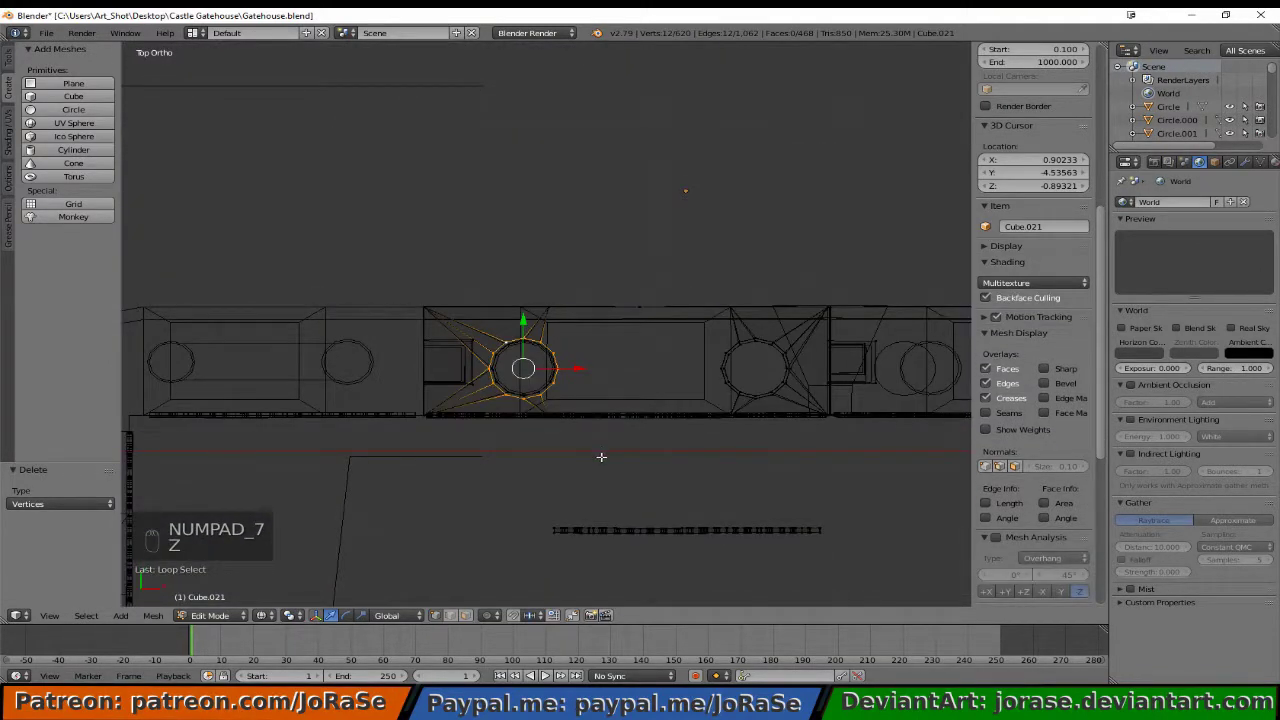
scroll(601, 456, up, 4)
key(s)
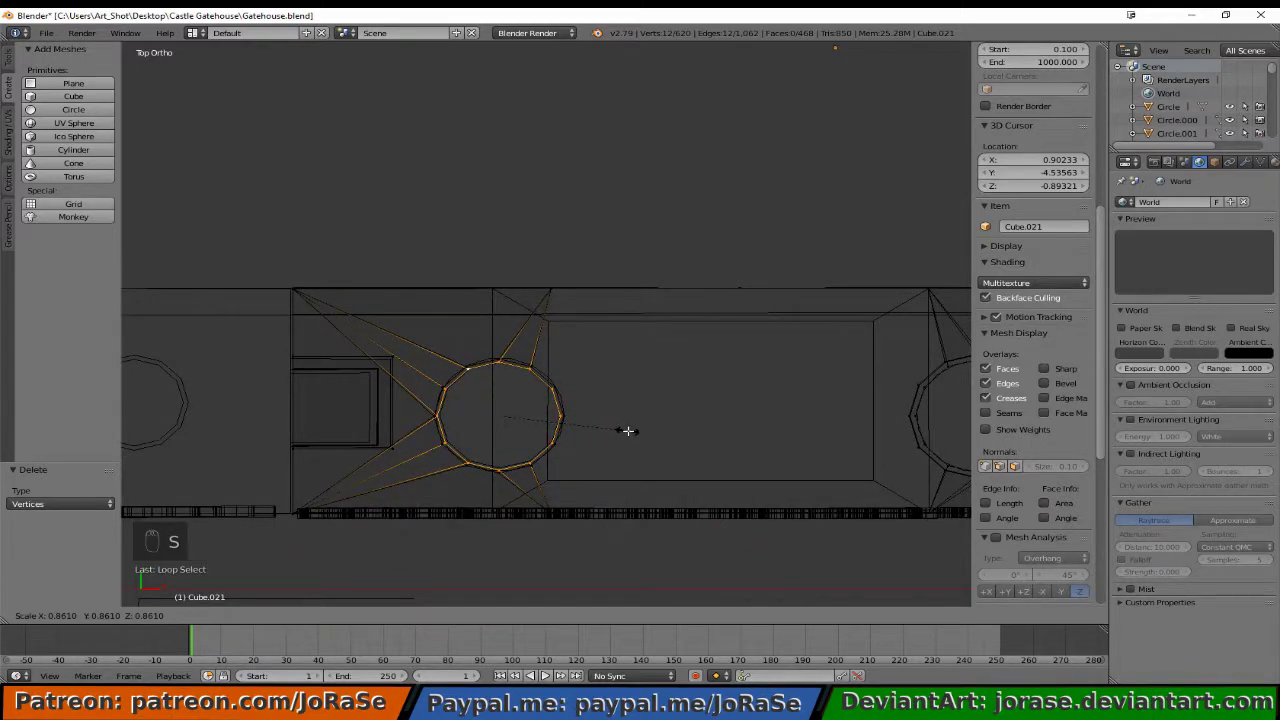
click(628, 430)
- Nudge the circular rim about 0.004 along X and scale it to about 0.977
drag(558, 415, 560, 415)
key(s)
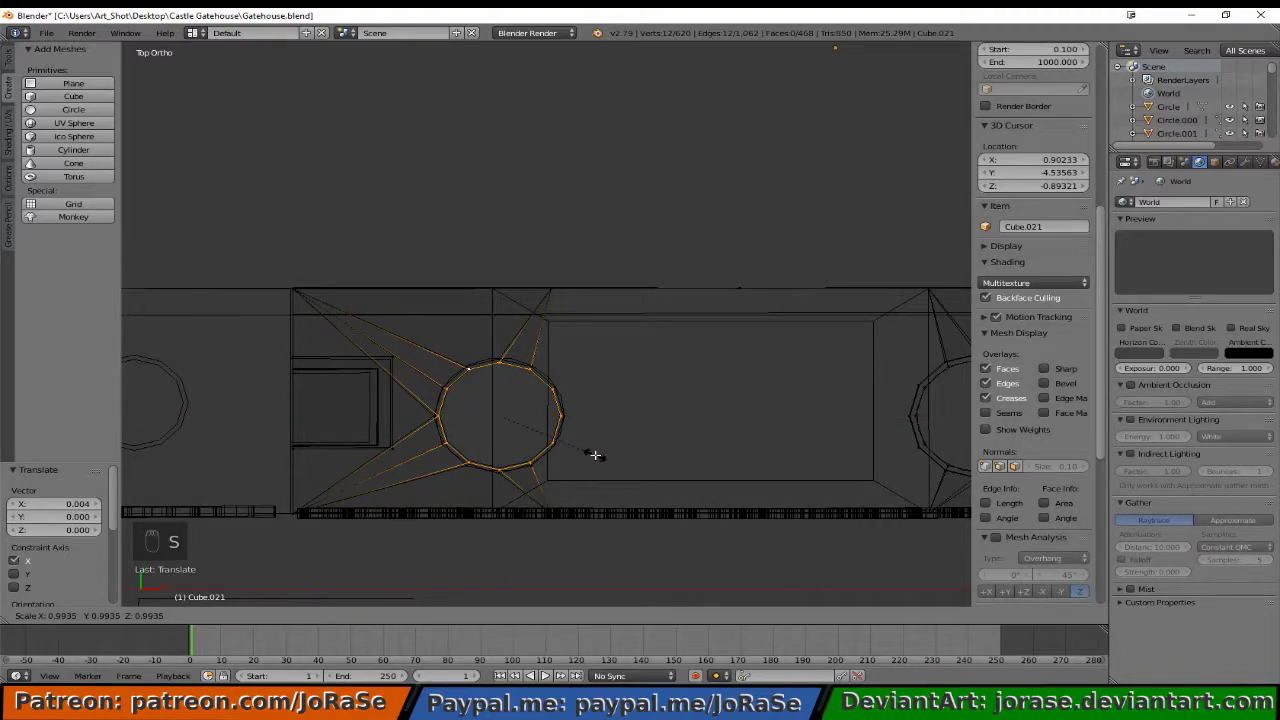
click(591, 452)
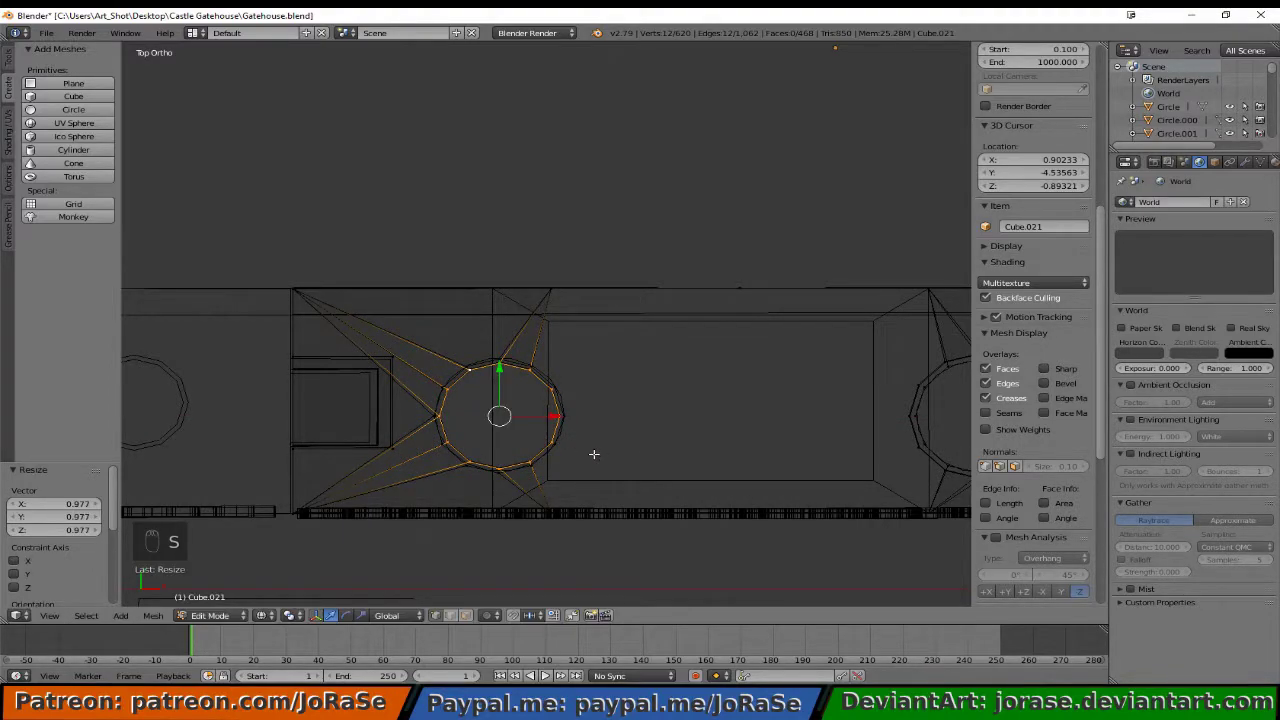
- Extrude the circular rim and raise the new ring about 0.386 along Z to form the top peg's sides
middle_drag(591, 452, 588, 409)
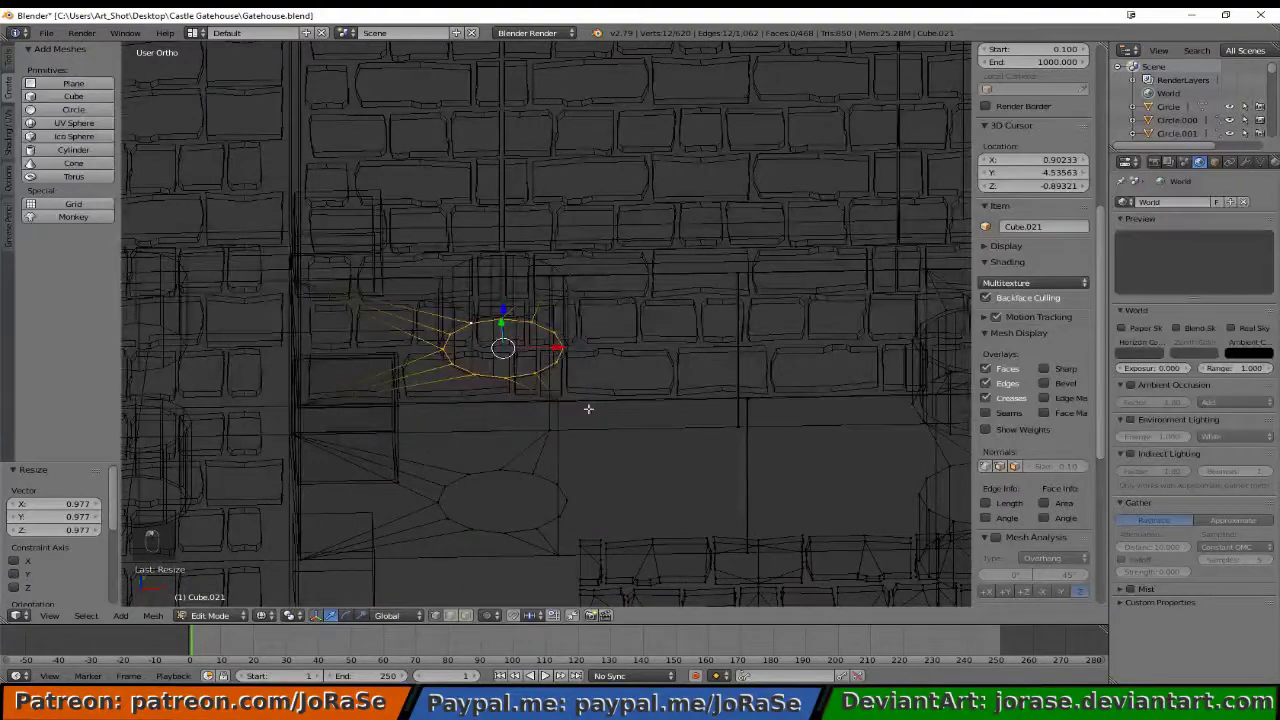
key(e)
right_click(586, 409)
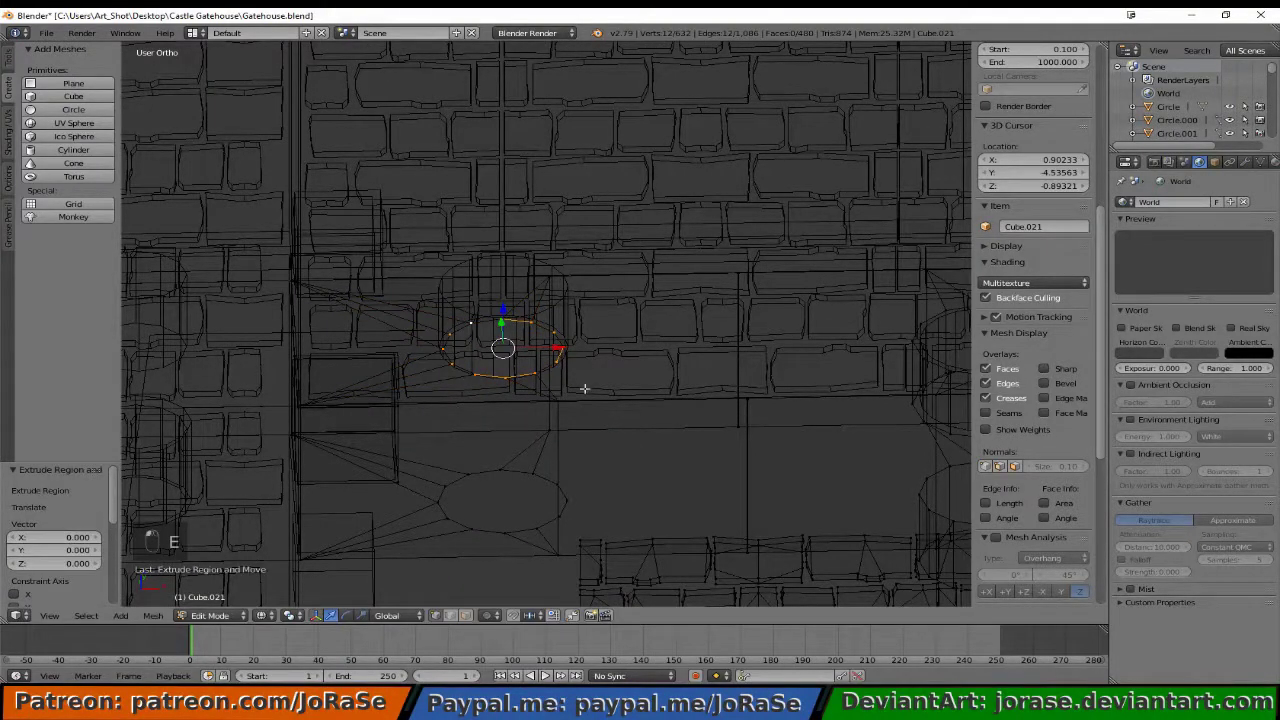
middle_drag(583, 386, 628, 341)
key(g)
key(z)
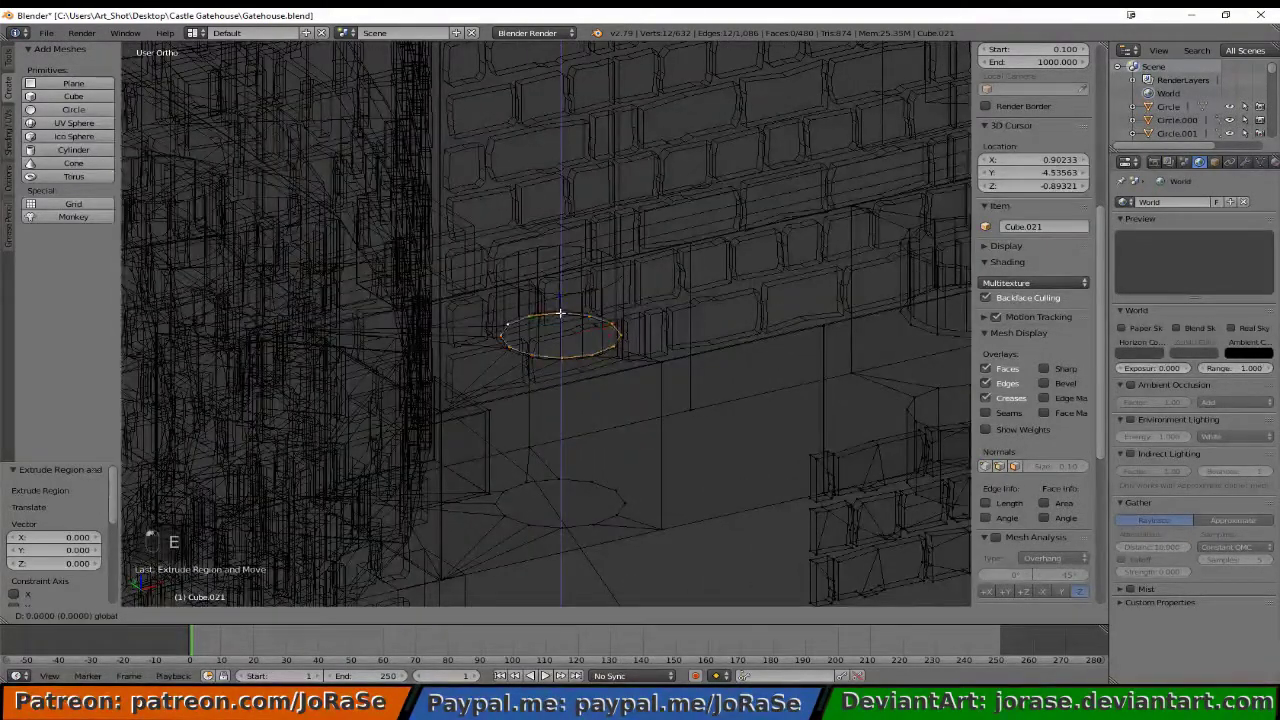
click(572, 258)
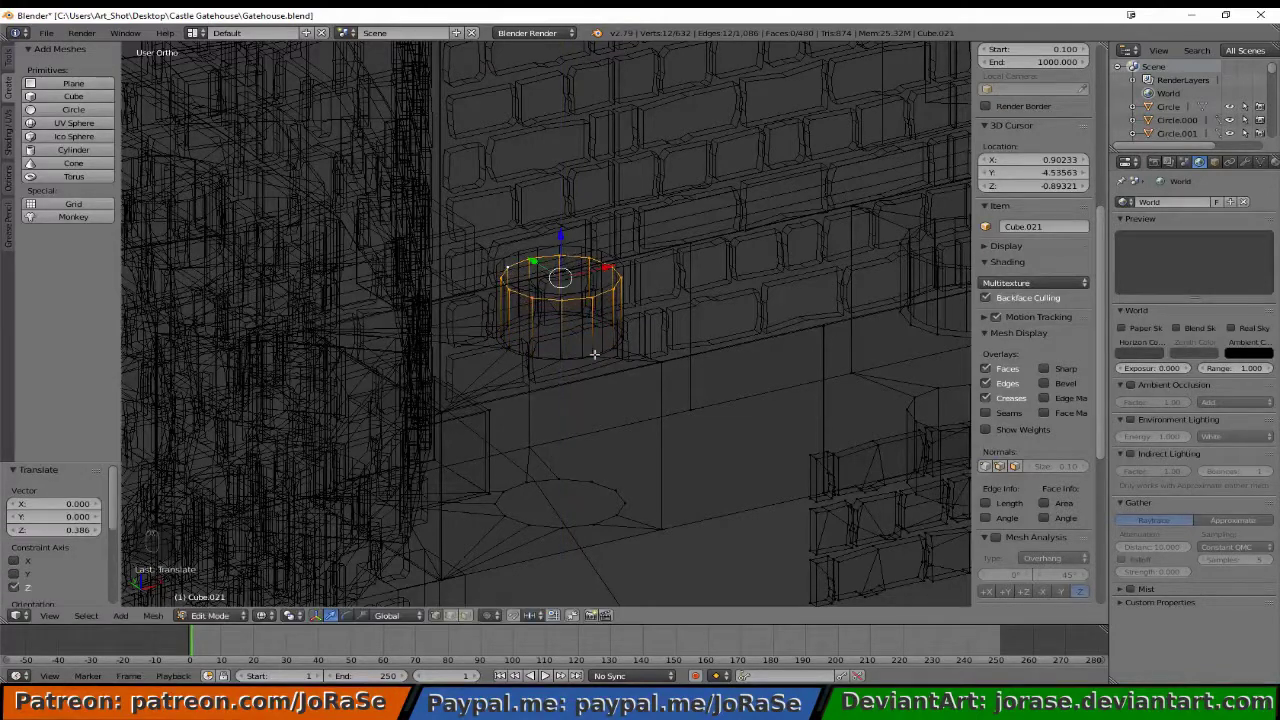
- Raise the peg's top ring another 0.008 or so along Z inside the hole of the course above
mouse_move(591, 354)
middle_down()
mouse_move(552, 350)
mouse_move(560, 329)
mouse_move(595, 339)
middle_up()
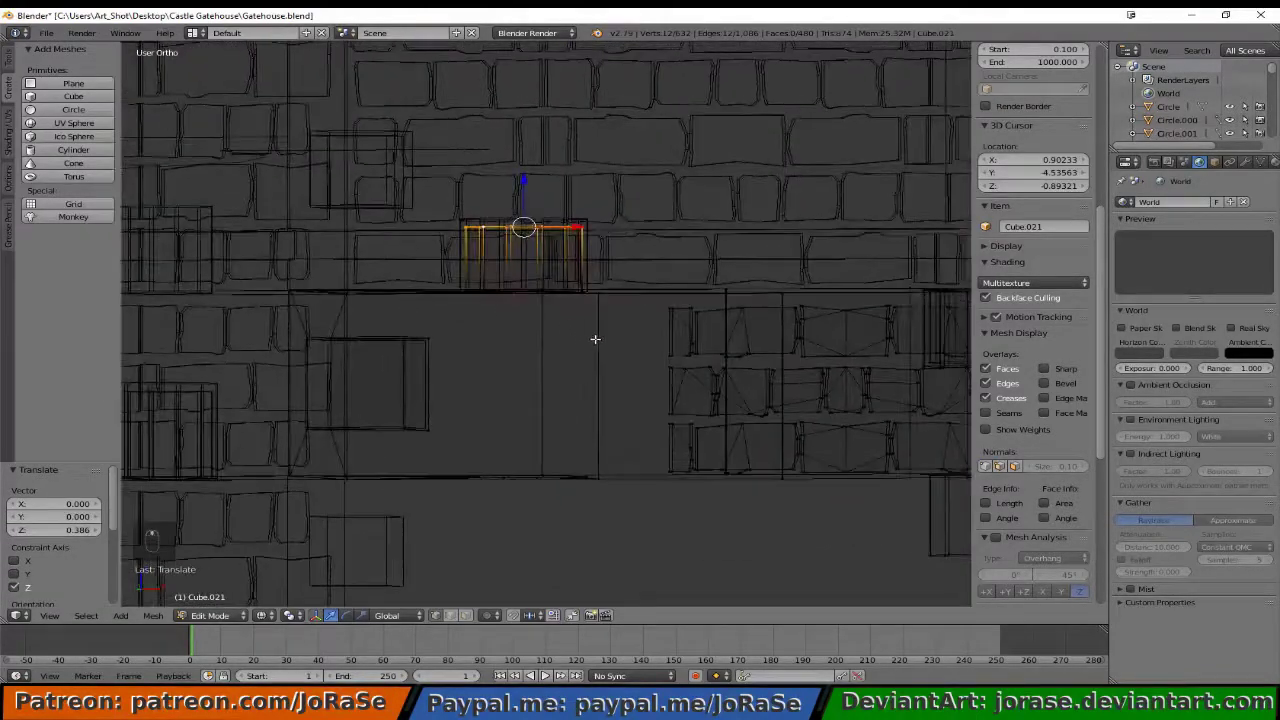
key(g)
key(z)
click(518, 196)
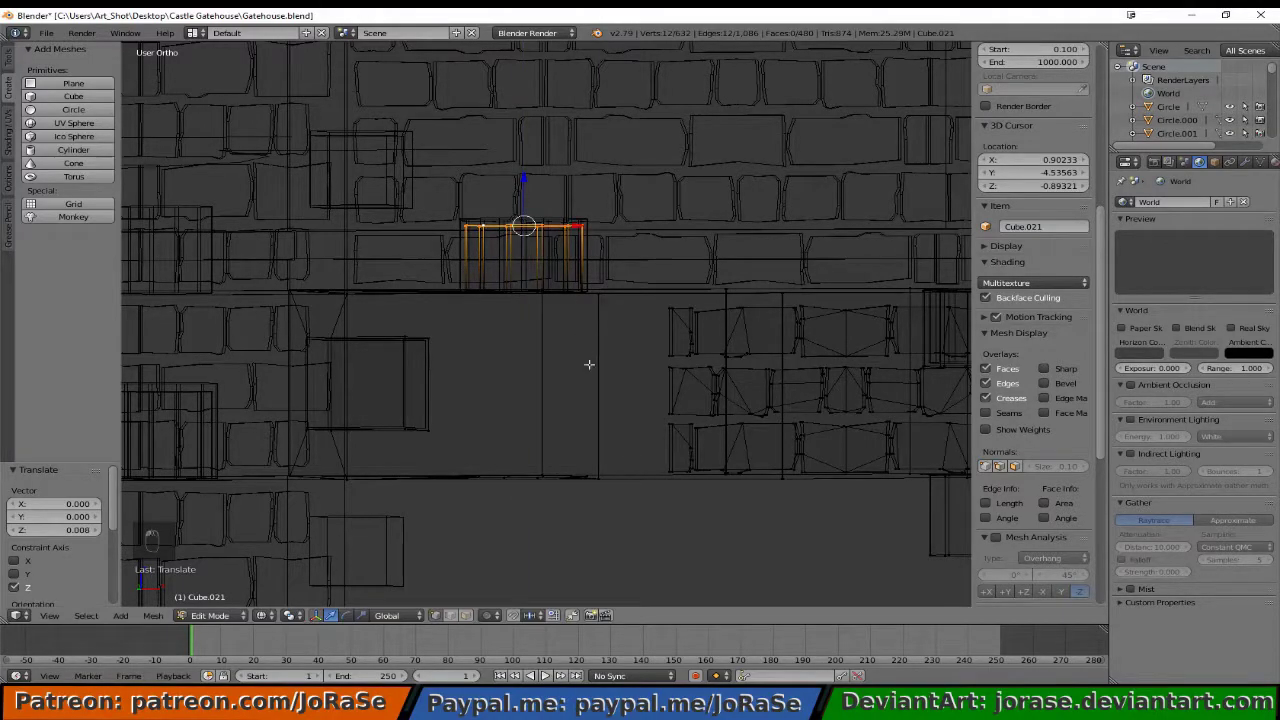
- Select the circular rim on the underside of the mirrored half, extrude it and raise the new ring about 0.378 along Z
middle_drag(586, 366, 517, 457)
key(a)
scroll(550, 412, down, 2)
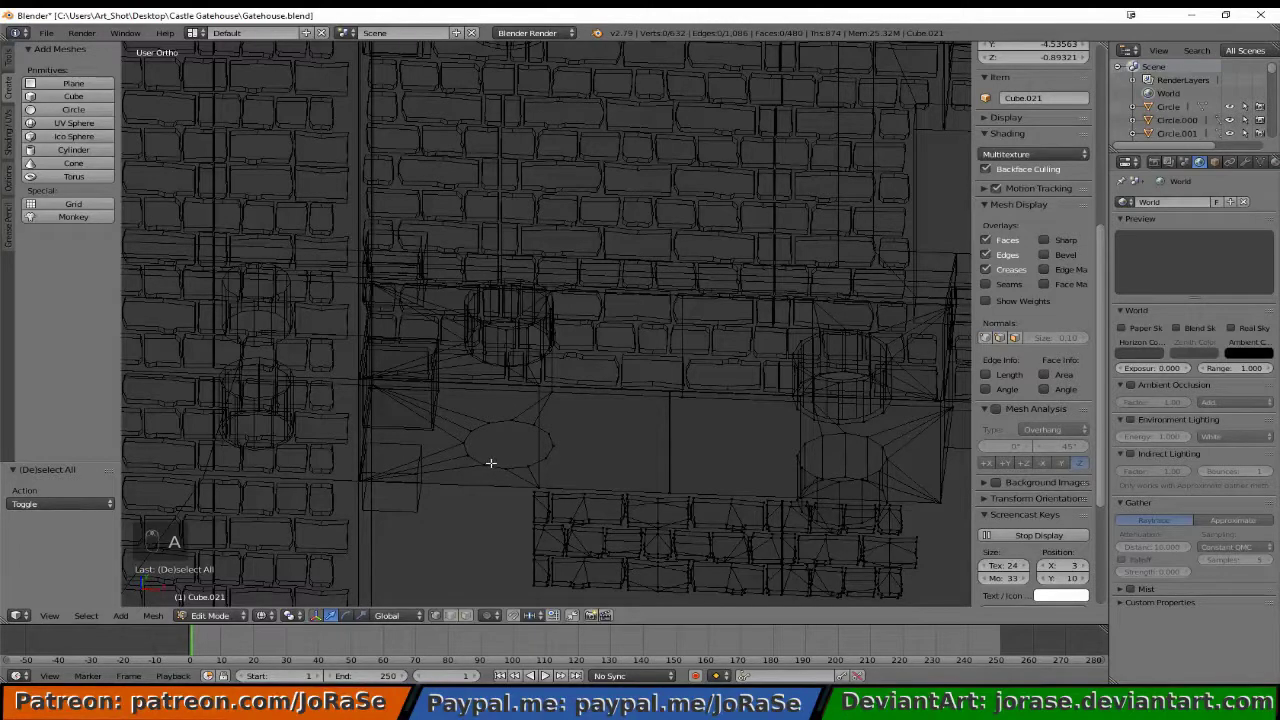
alt+right_click(493, 463)
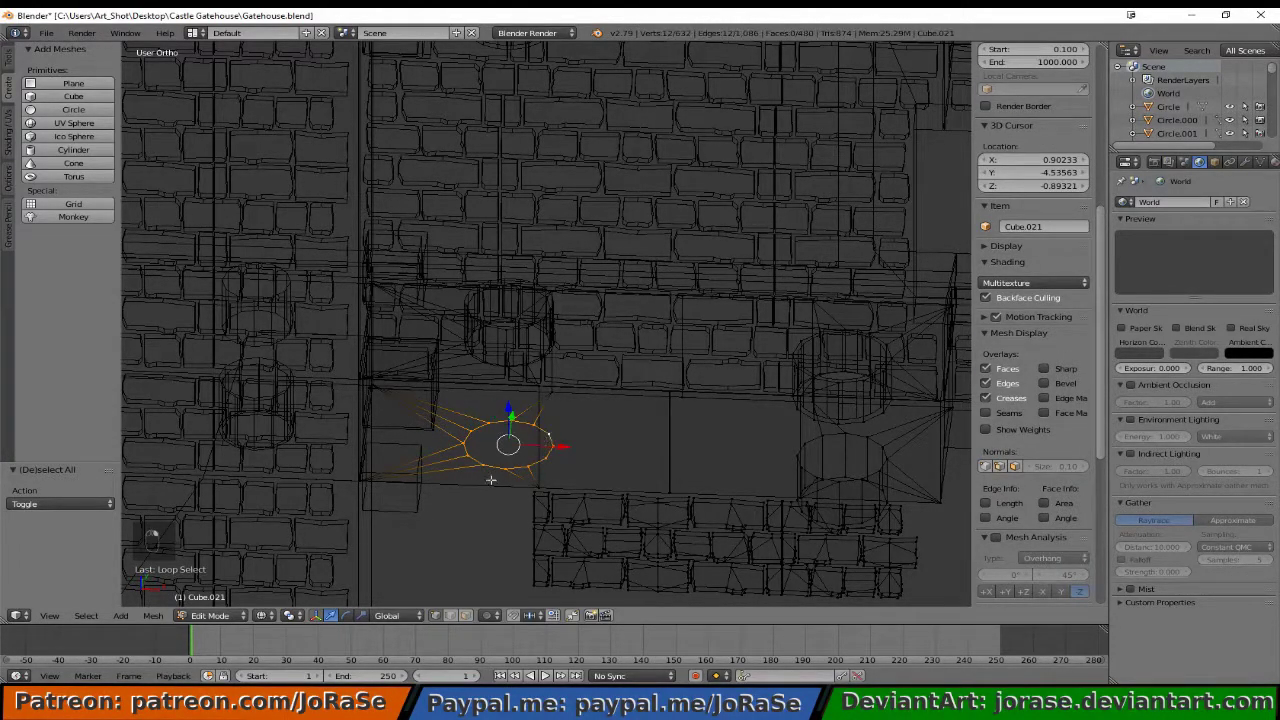
key(KP_7)
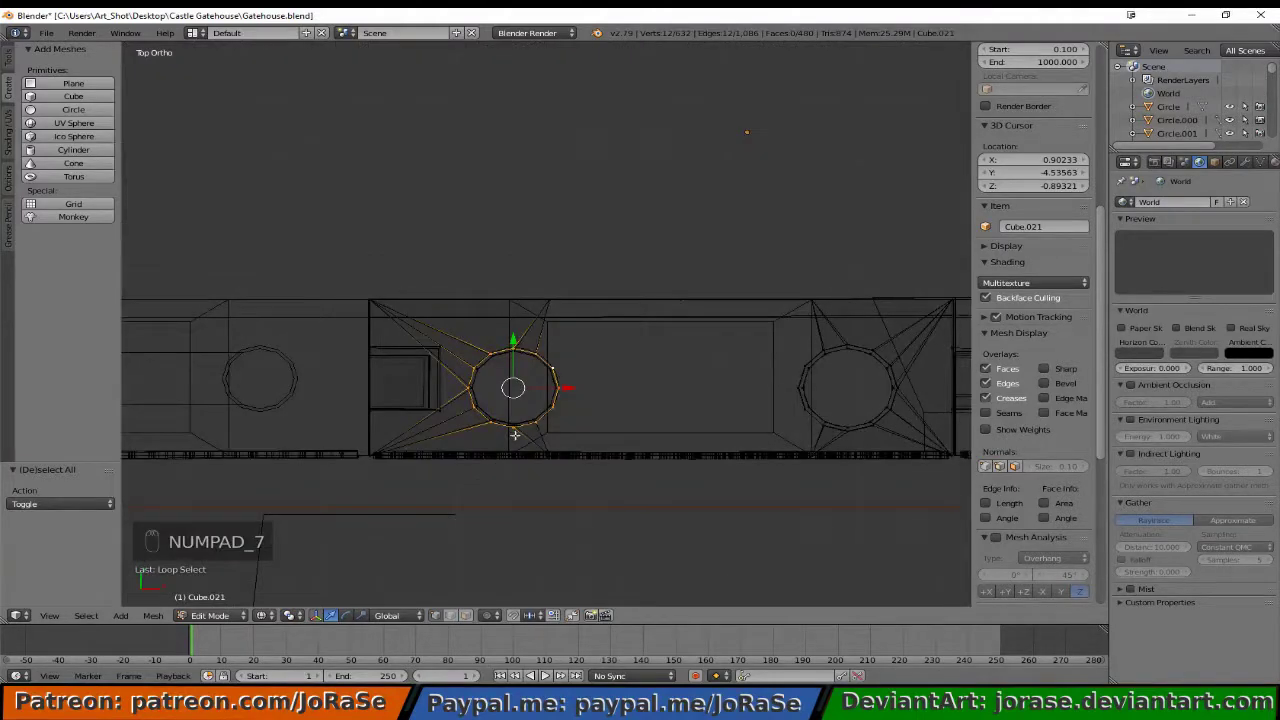
scroll(485, 450, up, 4)
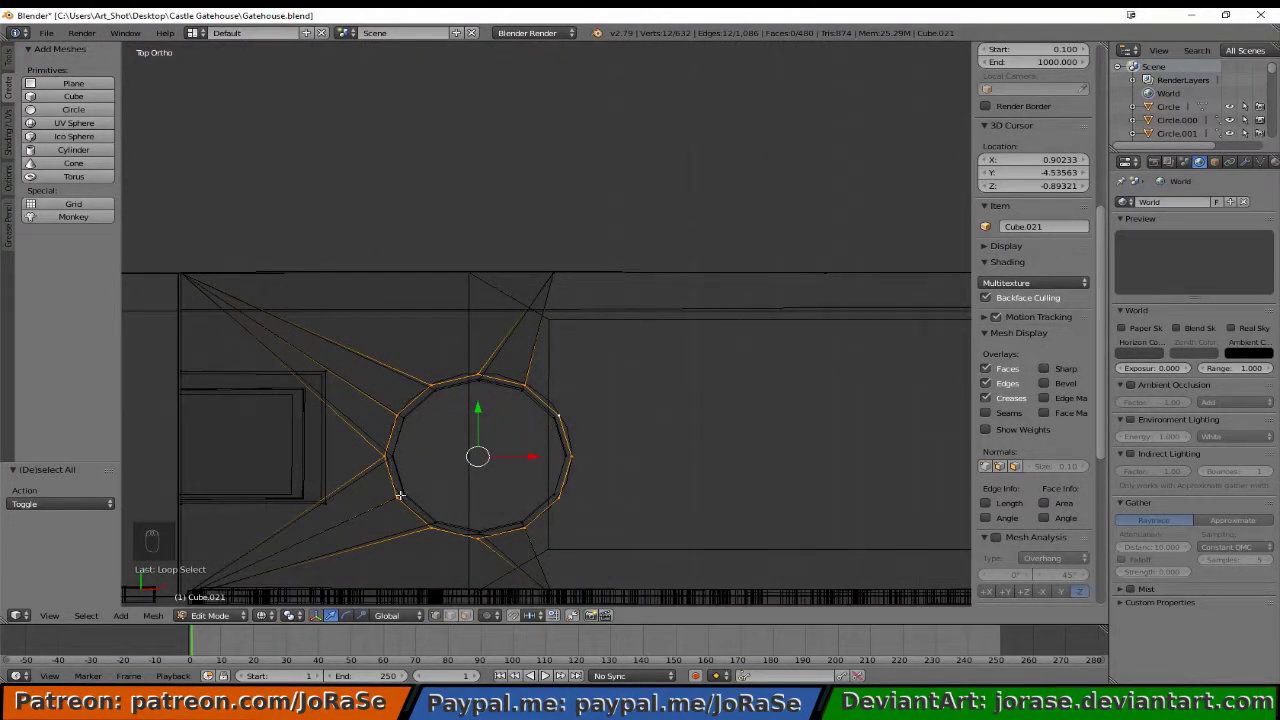
middle_drag(487, 531, 502, 408)
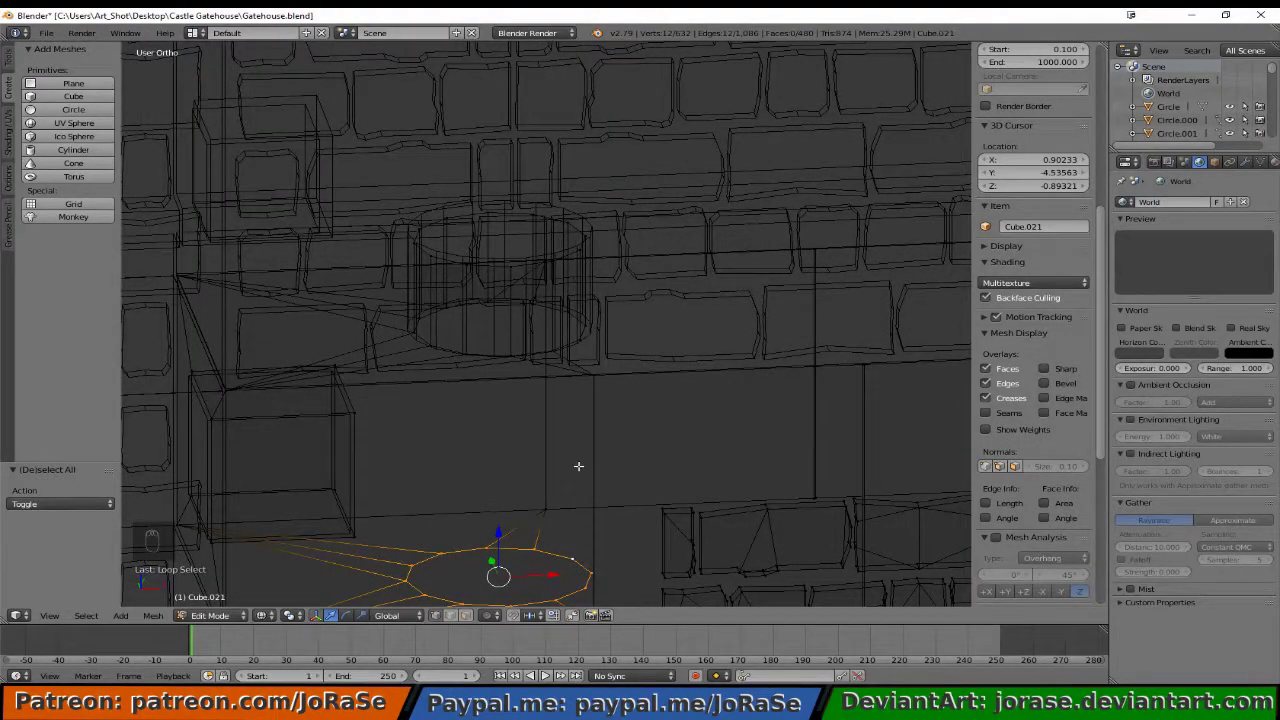
key(e)
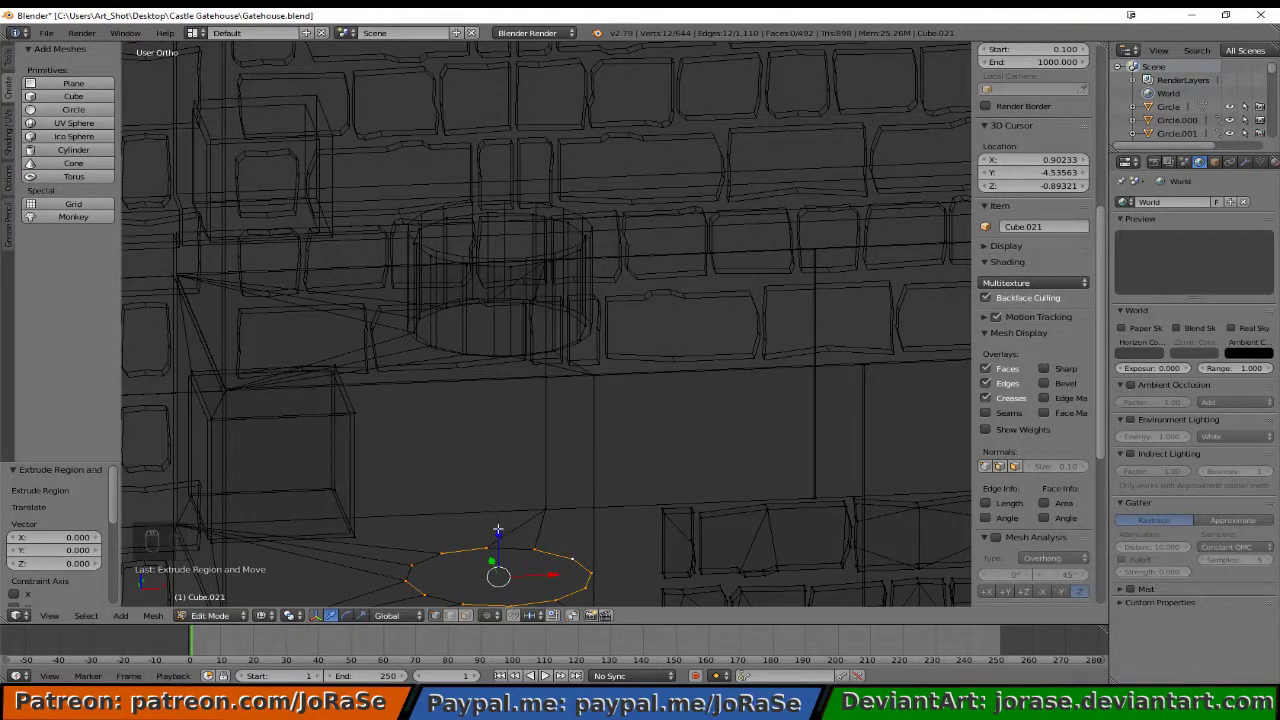
key(e)
key(z)
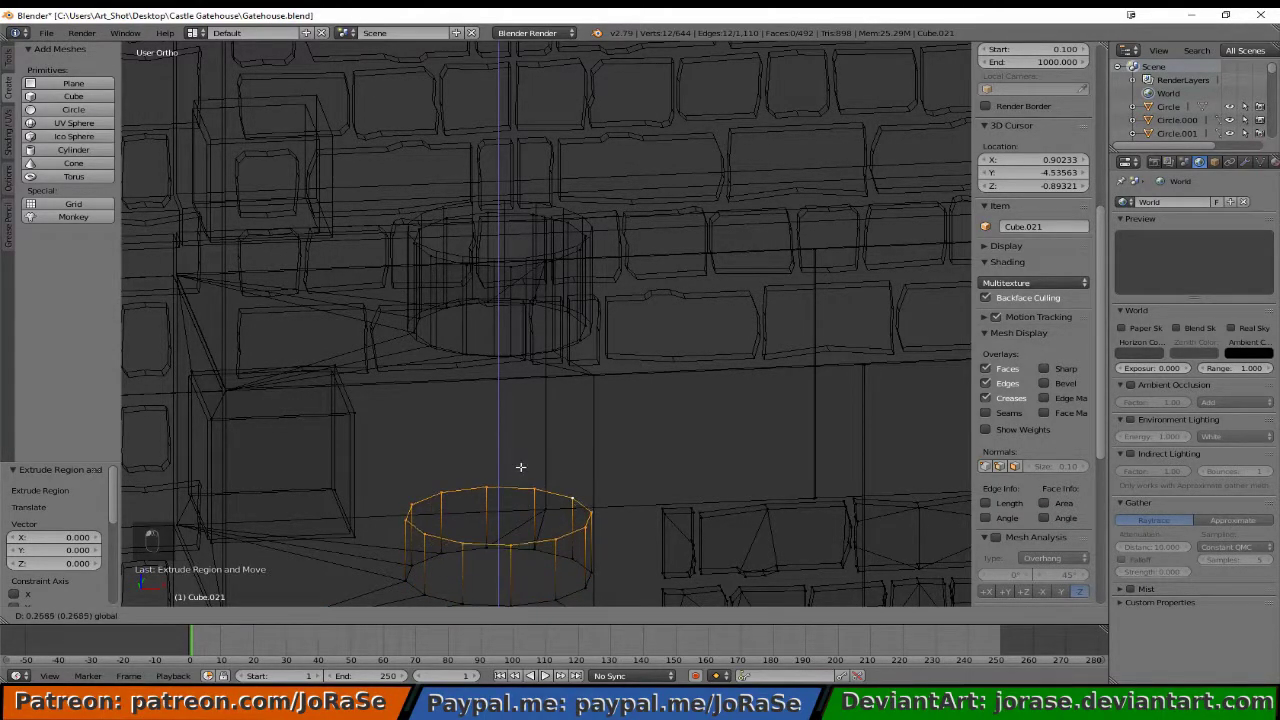
click(527, 444)
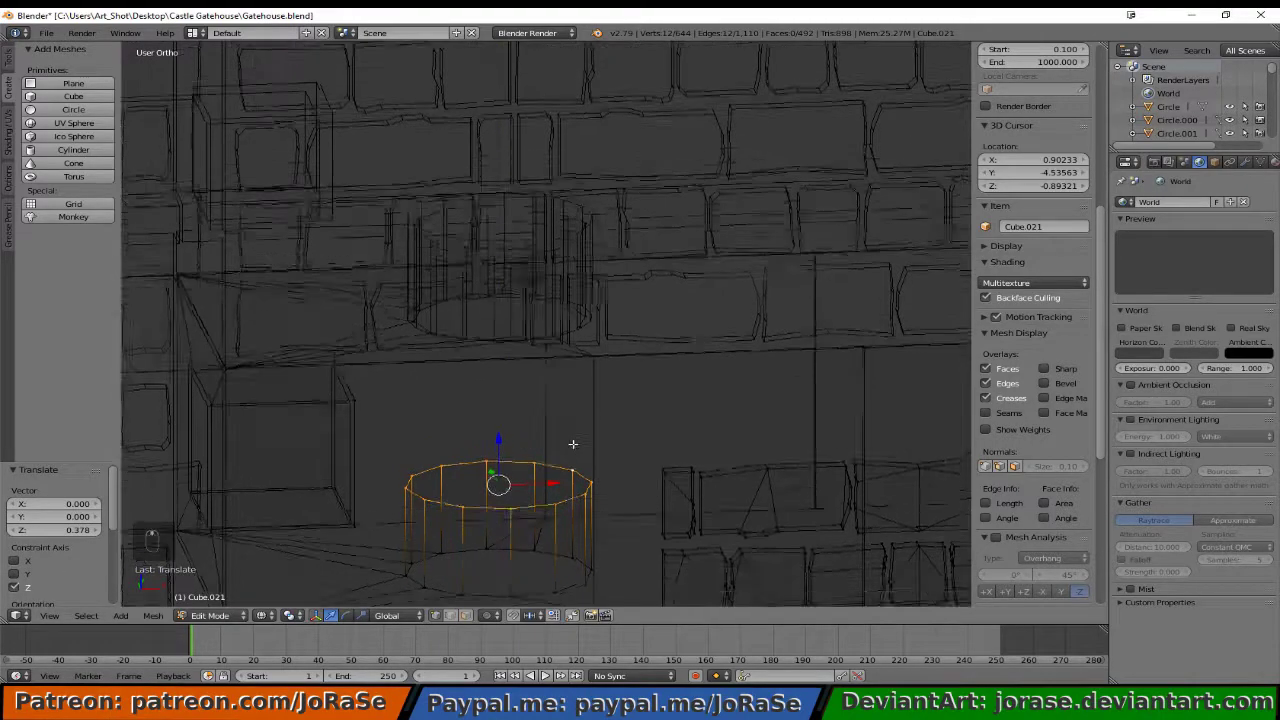
- Raise the top ring of the bottom hole another 0.182 or so along Z to deepen the hole
middle_drag(573, 444, 572, 419)
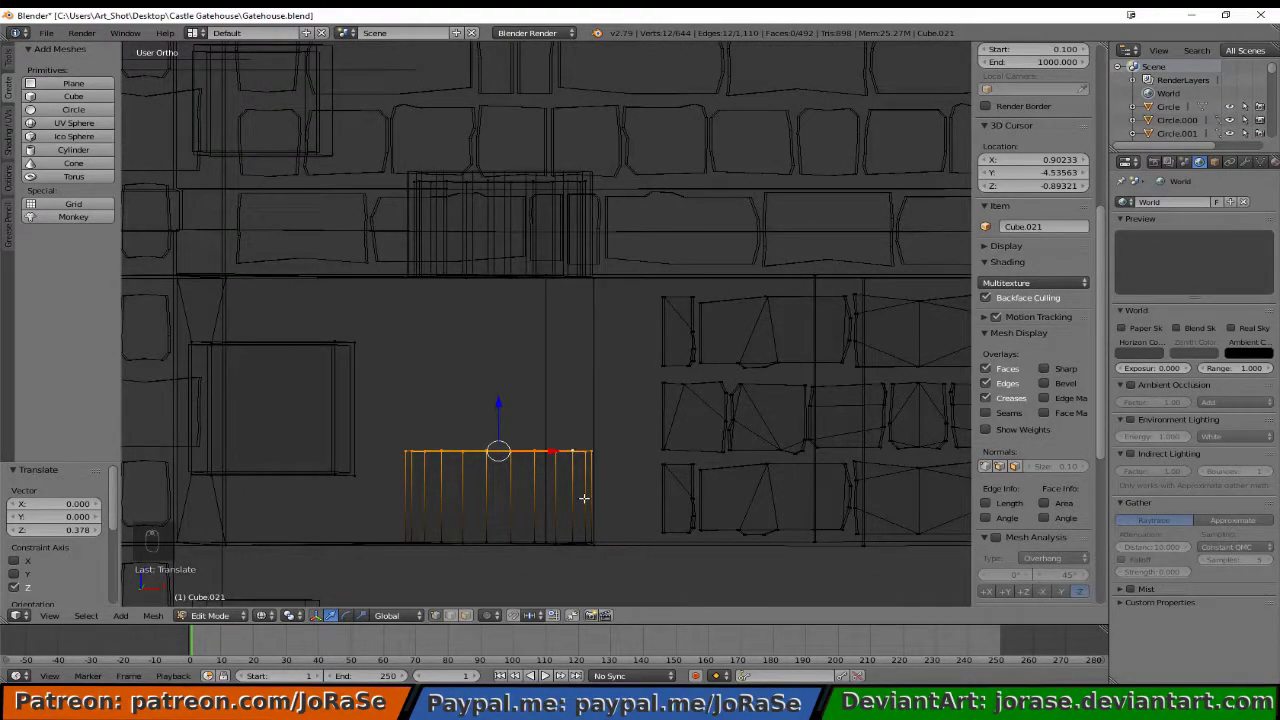
key(KP_3)
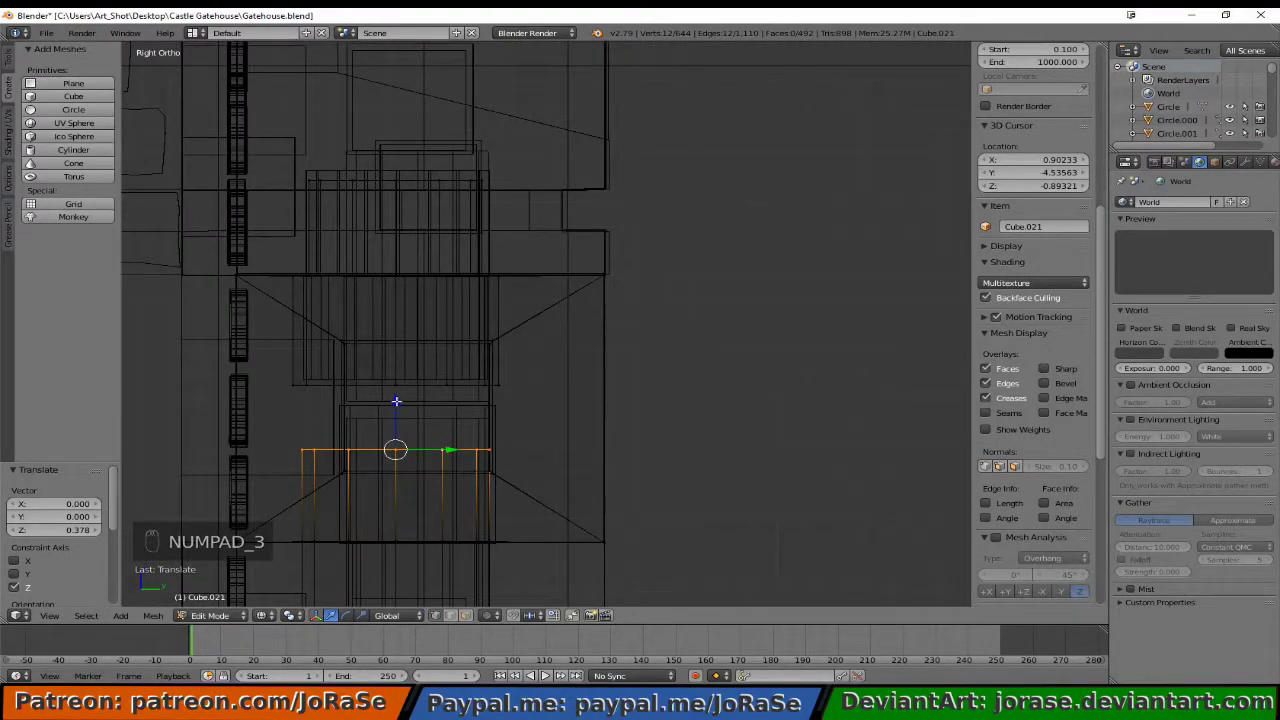
drag(395, 405, 406, 362)
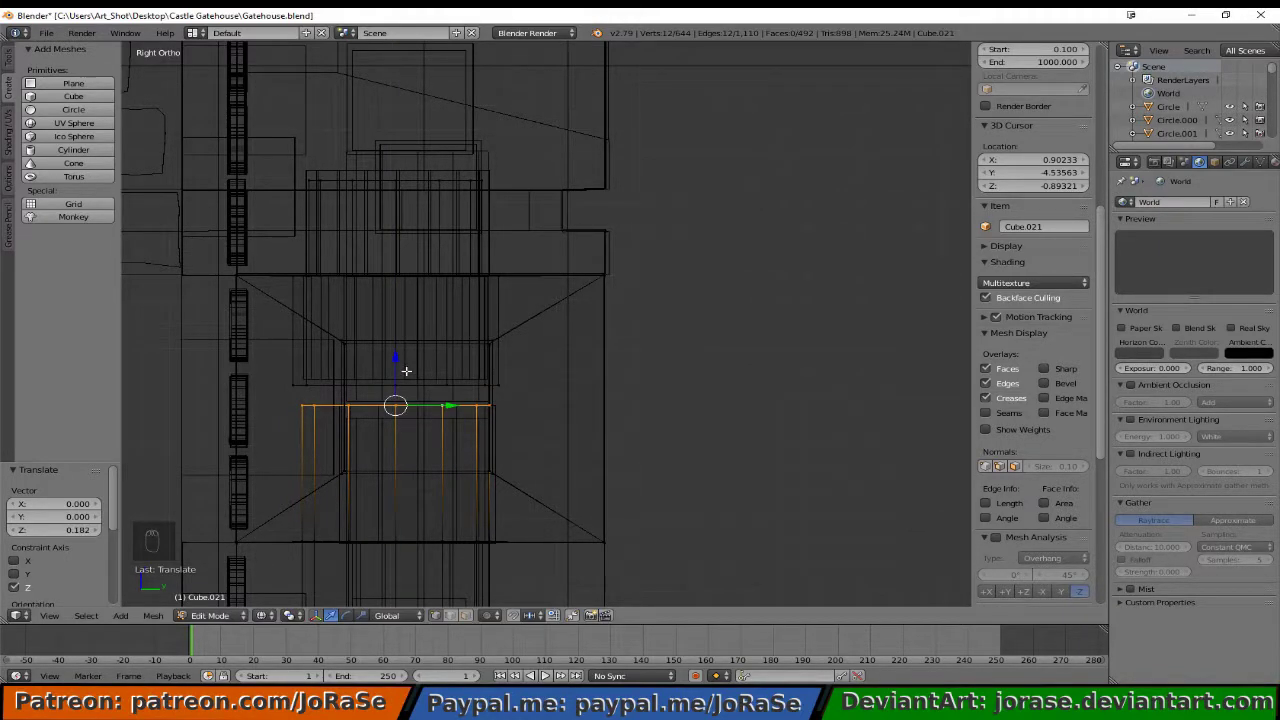
scroll(361, 470, down, 4)
middle_drag(306, 503, 438, 529)
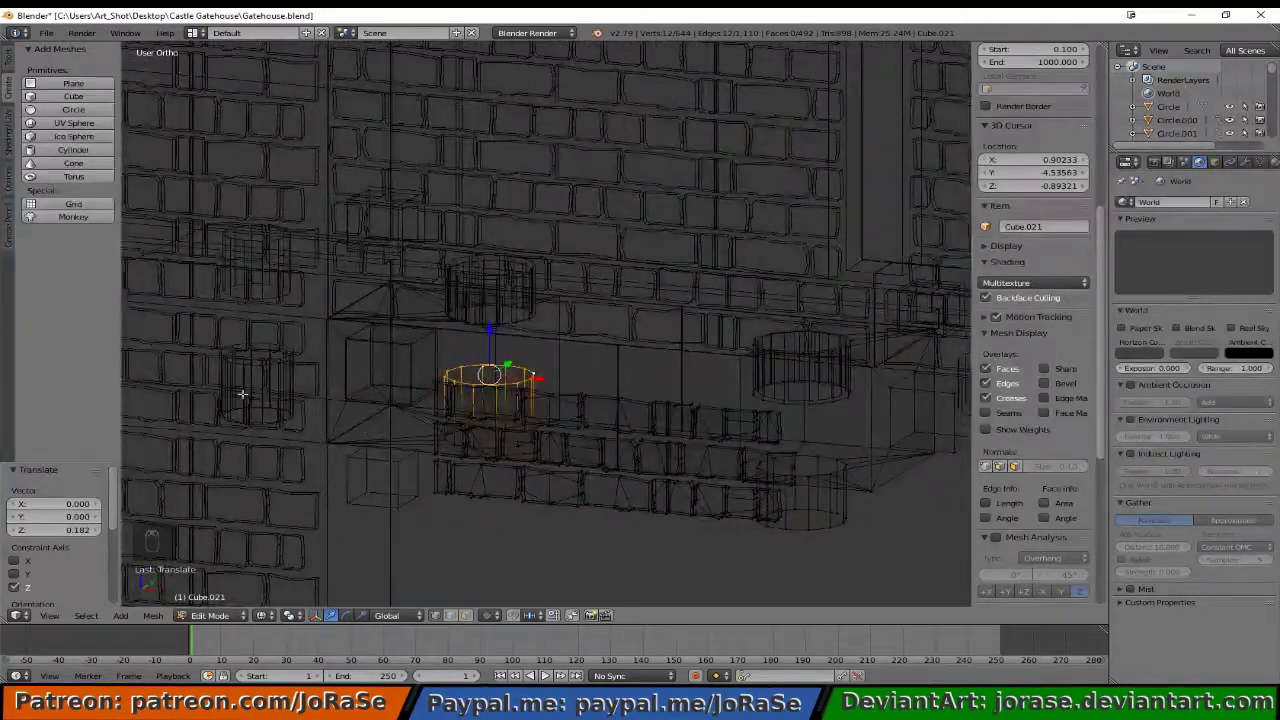
mouse_move(238, 389)
middle_down()
mouse_move(300, 482)
mouse_move(362, 441)
mouse_move(443, 457)
mouse_move(383, 455)
mouse_move(436, 510)
middle_up()
- Select the edge loop around the open gap in the block's underside and hide the rest of the mesh
key(z)
middle_drag(413, 316, 498, 327)
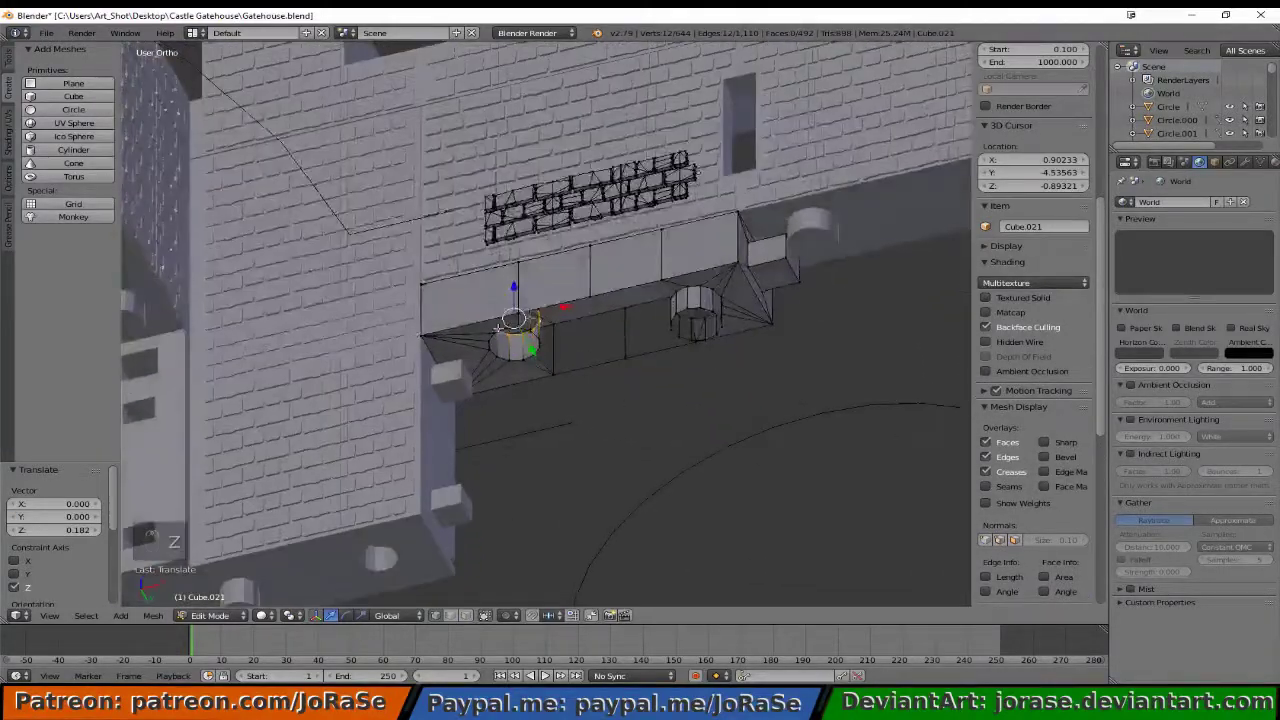
key(a)
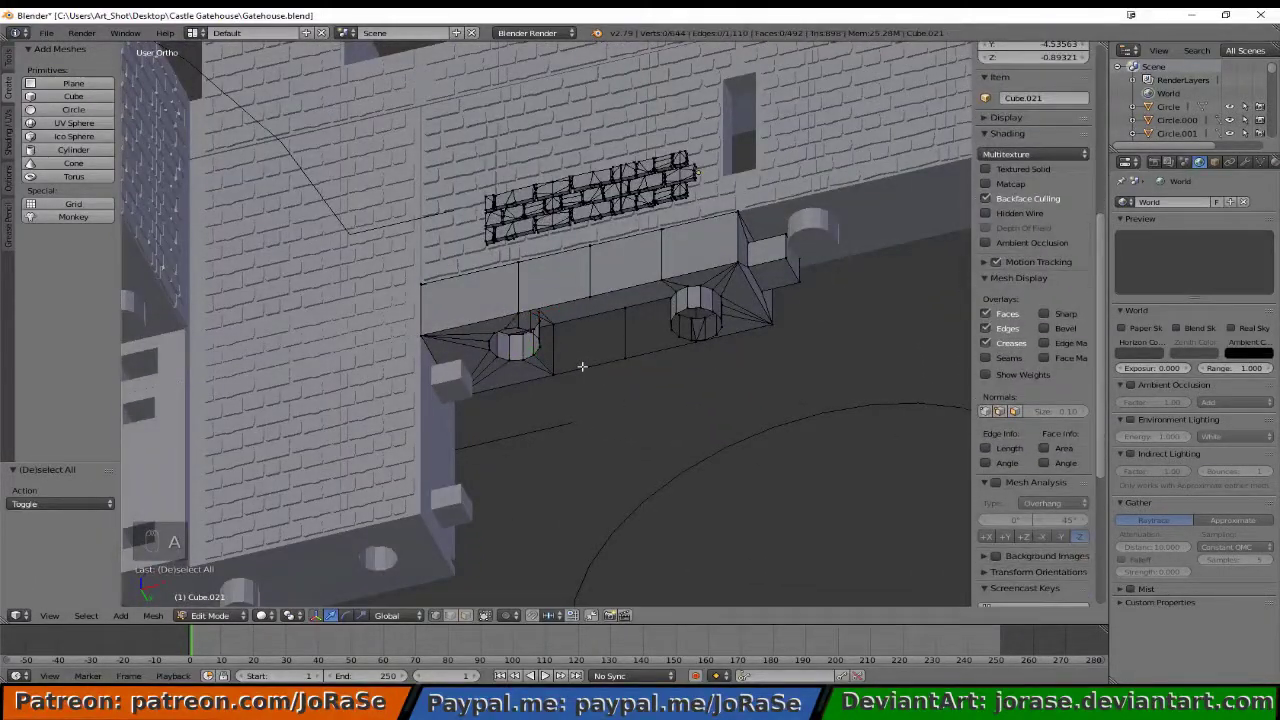
alt+right_click(582, 366)
alt+shift+right_click(657, 354)
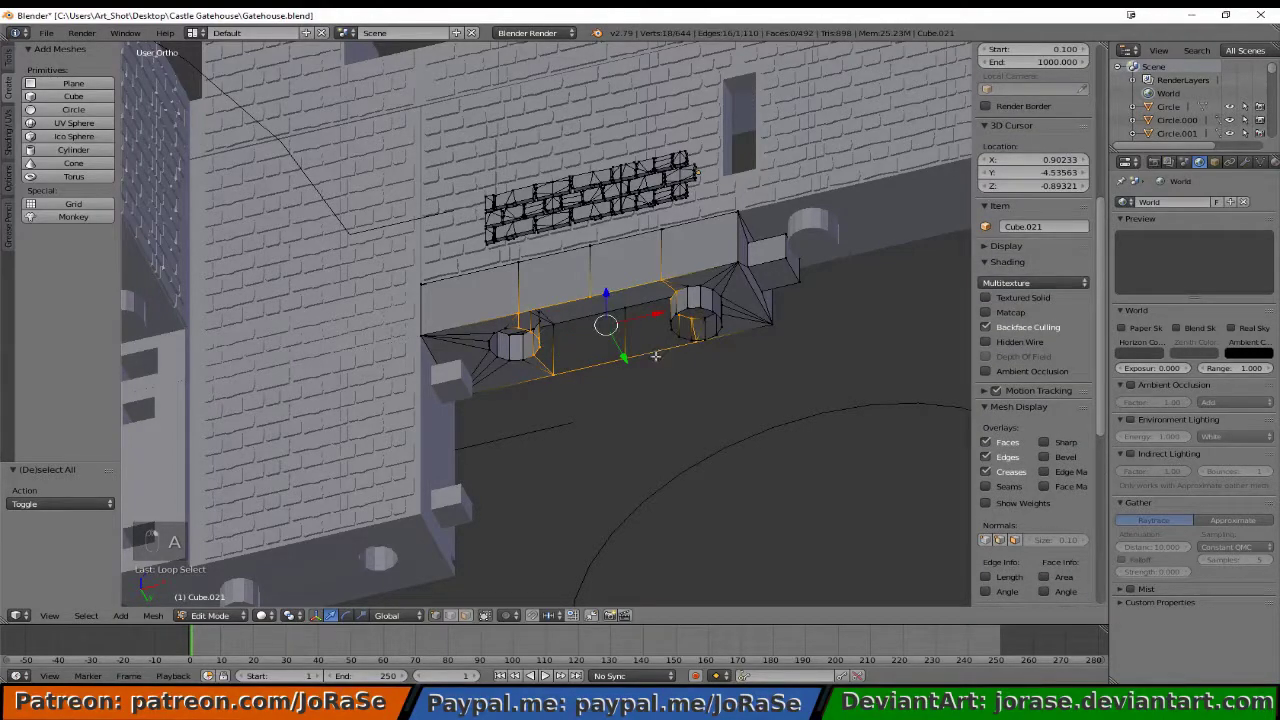
middle_drag(616, 368, 597, 403)
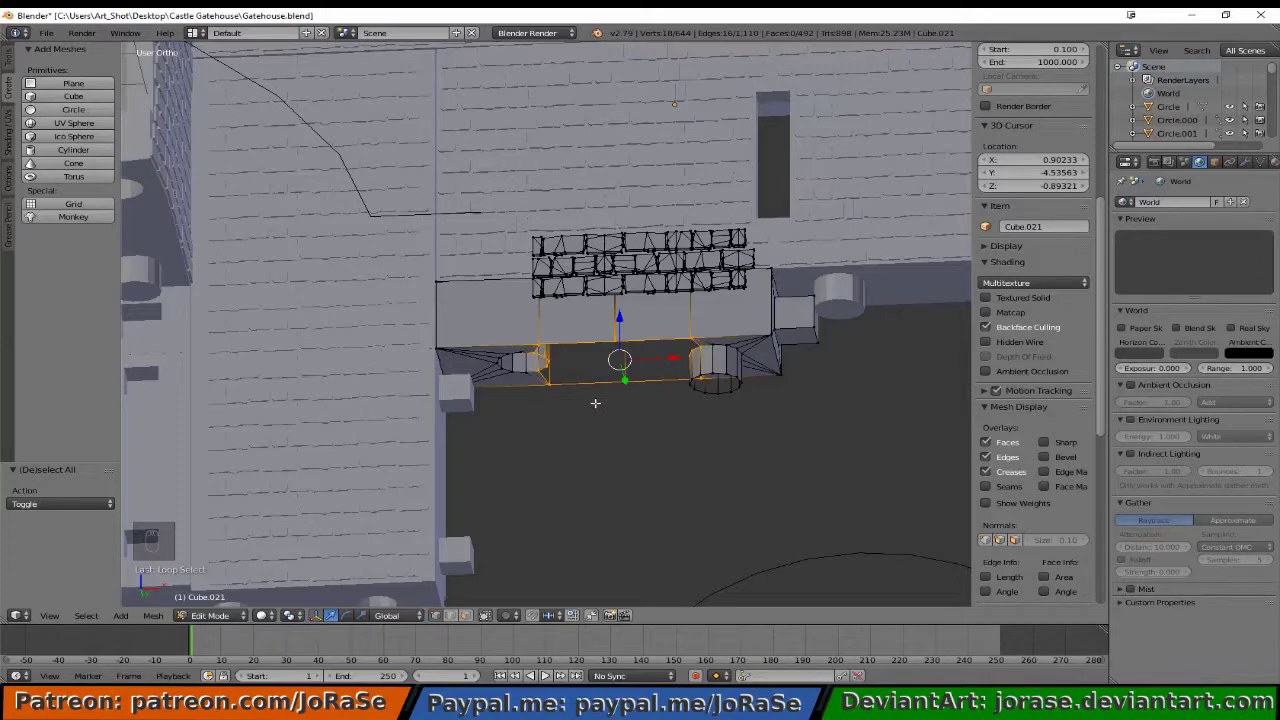
key(ctrl+i)
key(h)
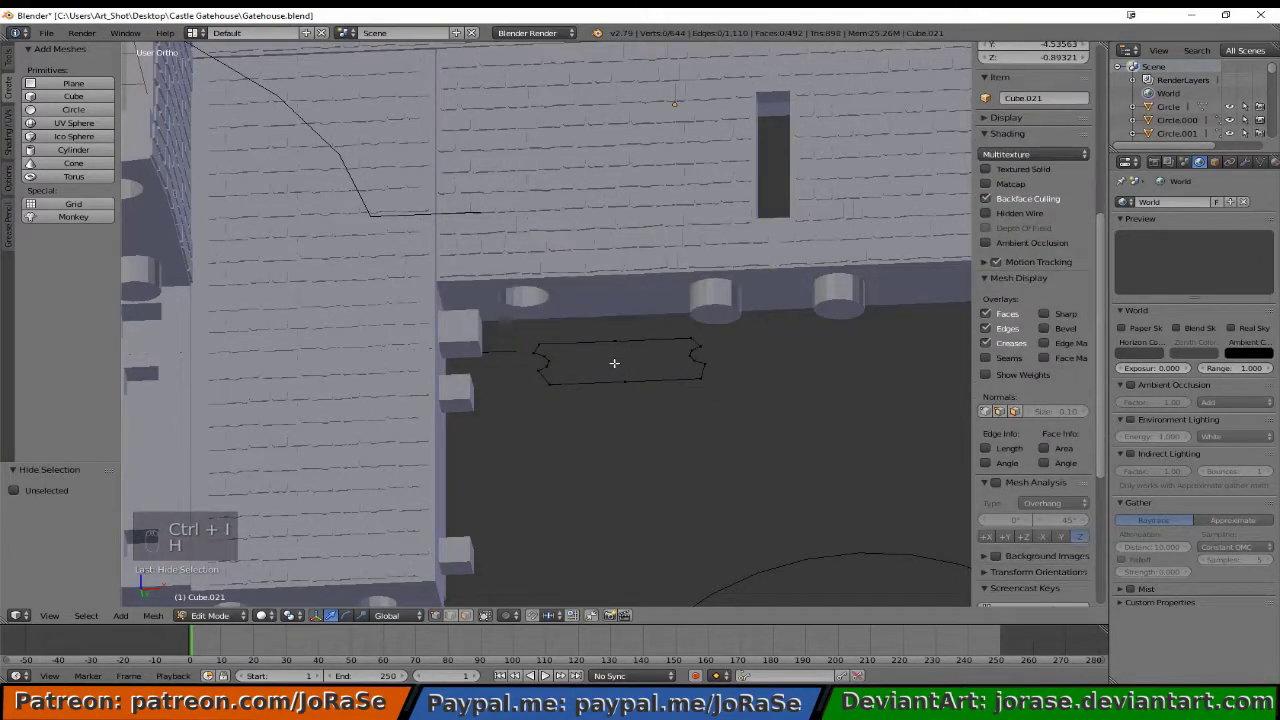
scroll(600, 338, up, 3)
- Merge the doubled vertices at the middle of the gap's front edge at their center
key(b)
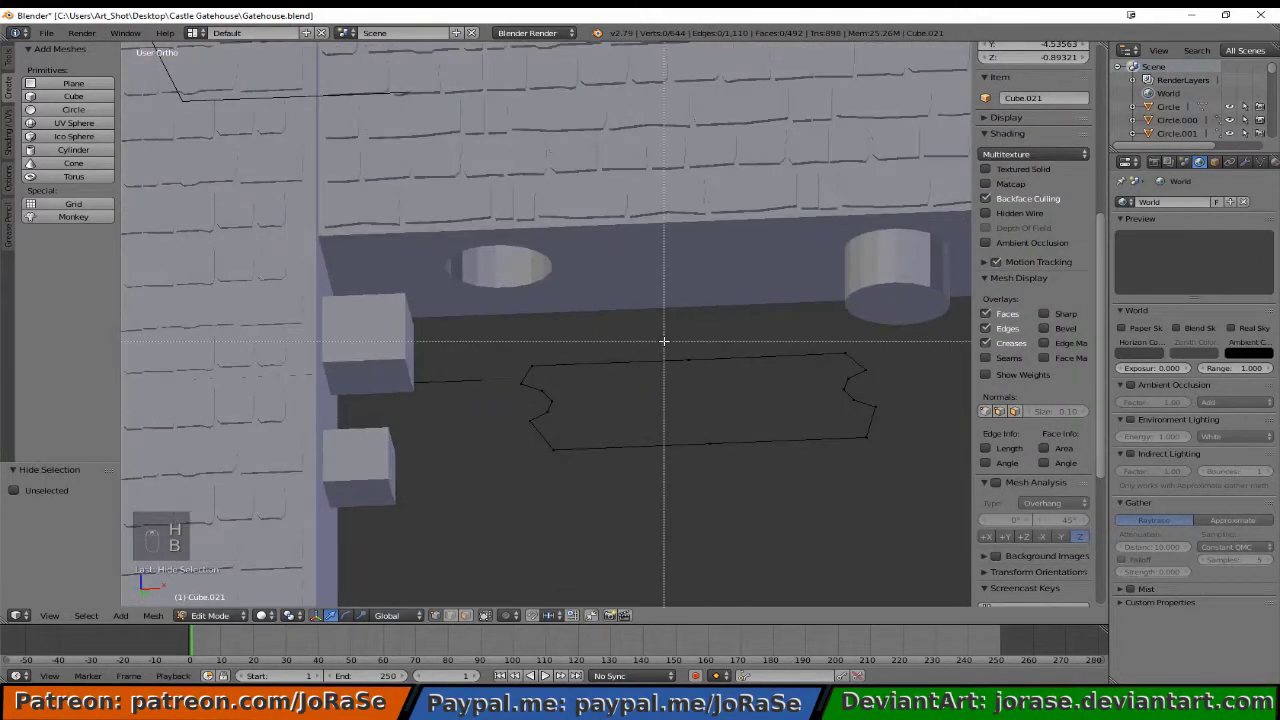
drag(663, 342, 700, 378)
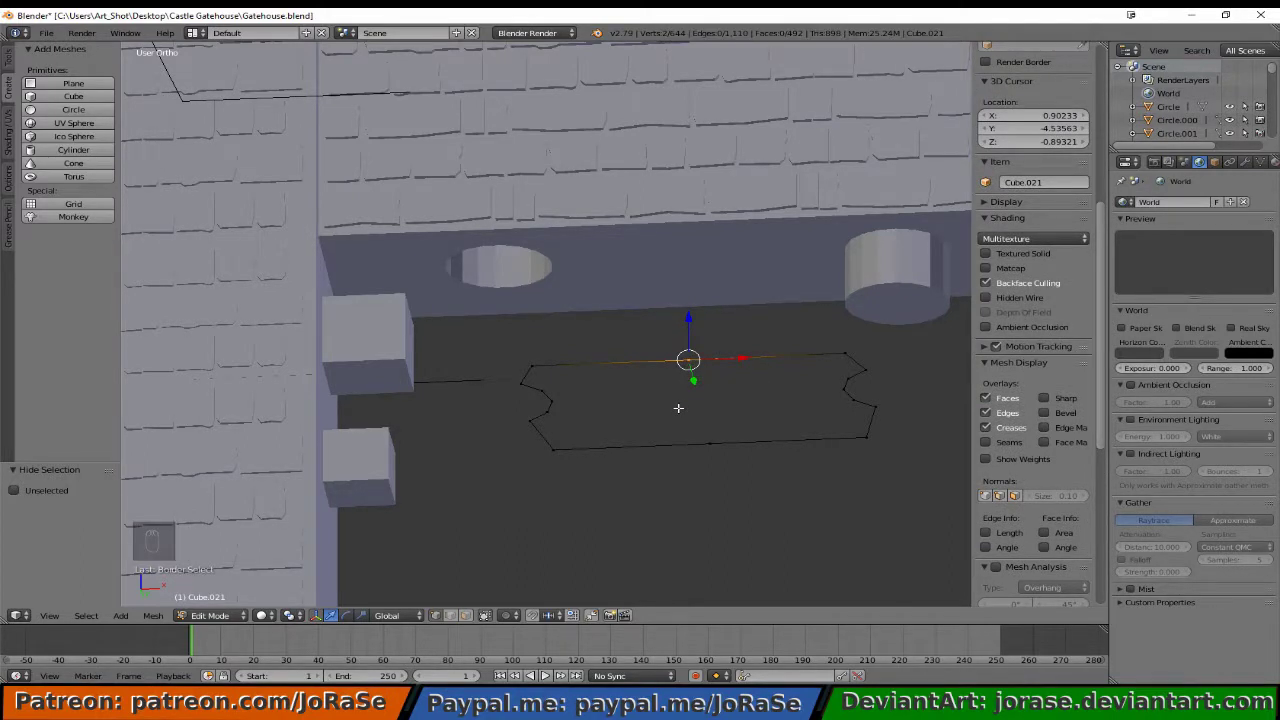
key(alt+m)
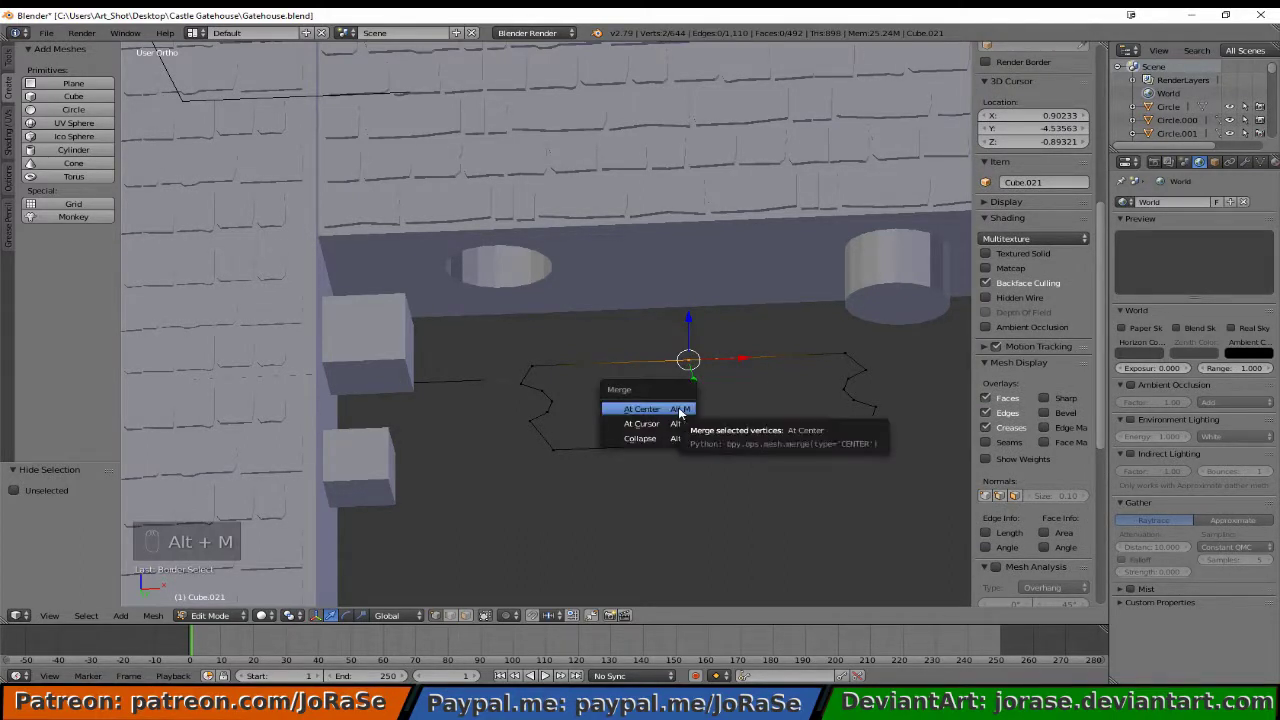
click(686, 408)
key(a)
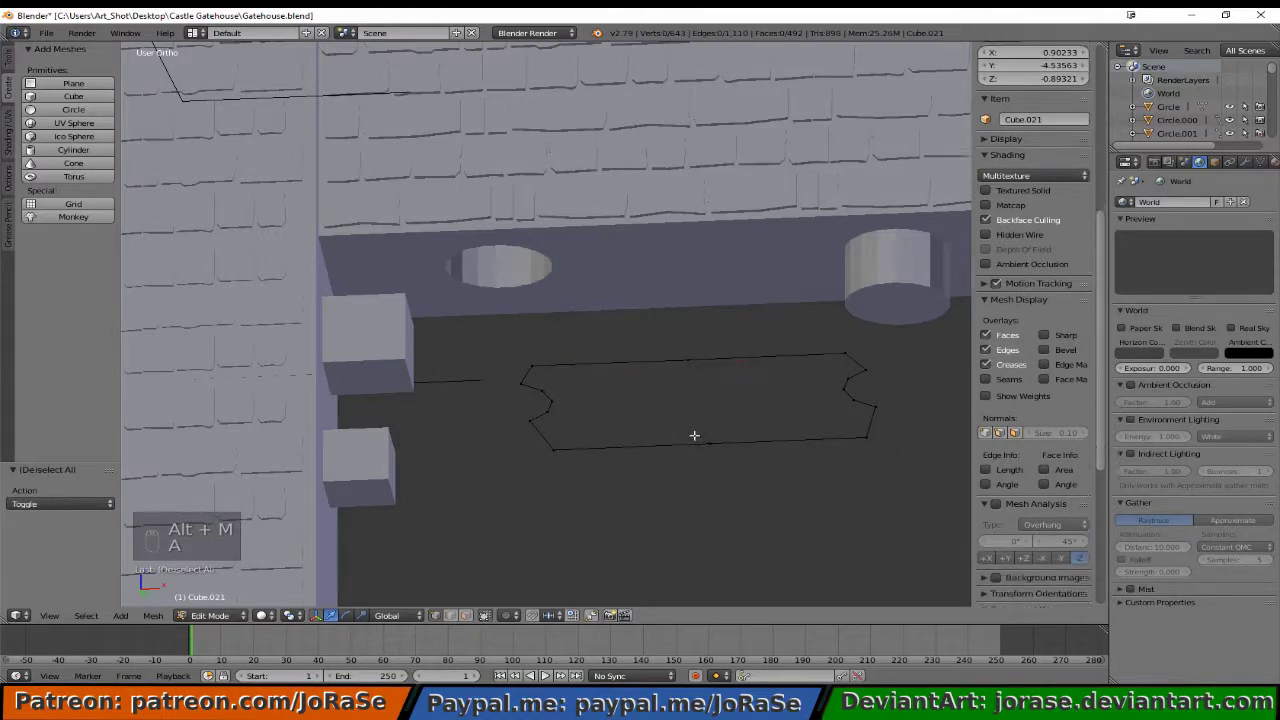
- Merge the doubled vertices at the middle of the gap's rear edge at their center
key(b)
drag(691, 434, 709, 448)
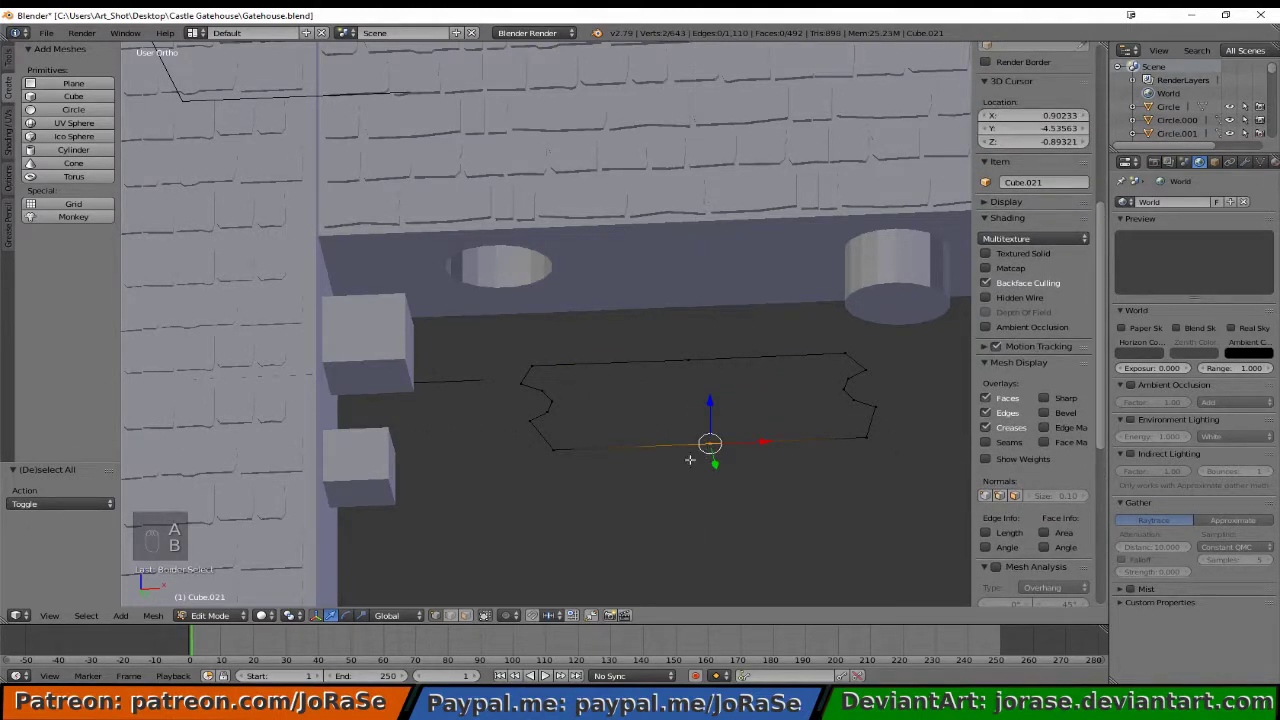
key(alt+m)
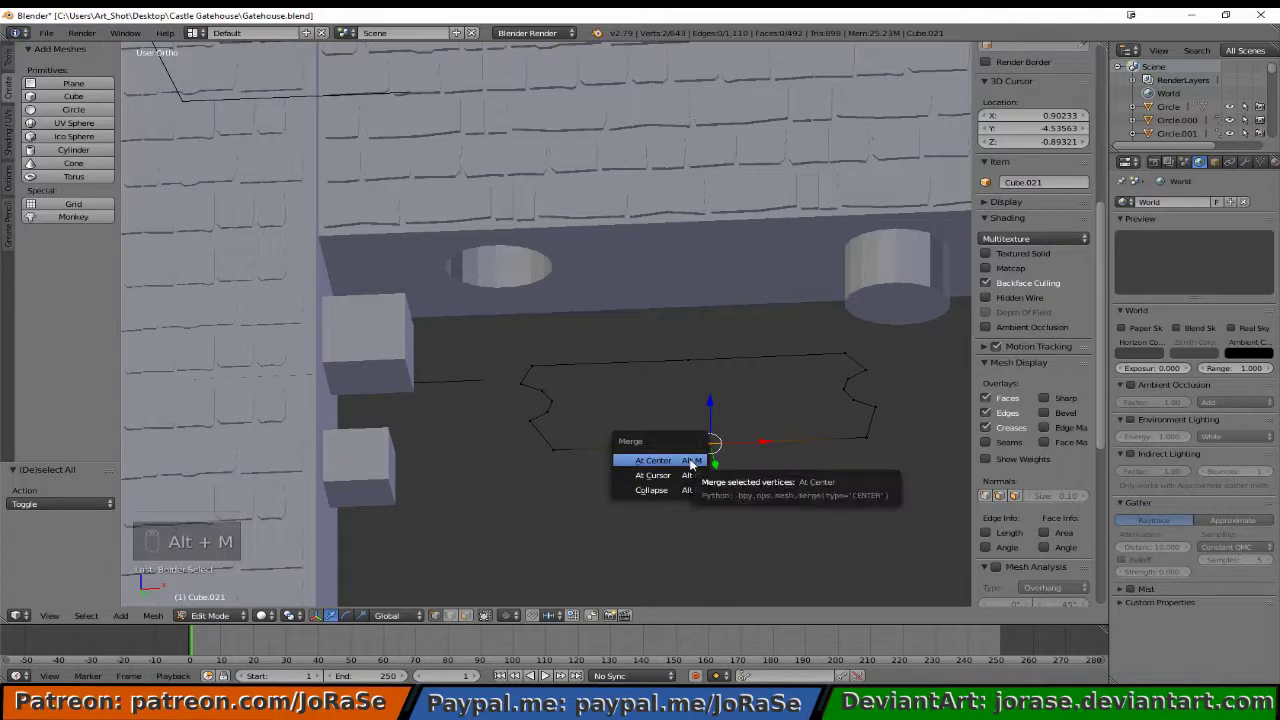
click(690, 459)
key(a)
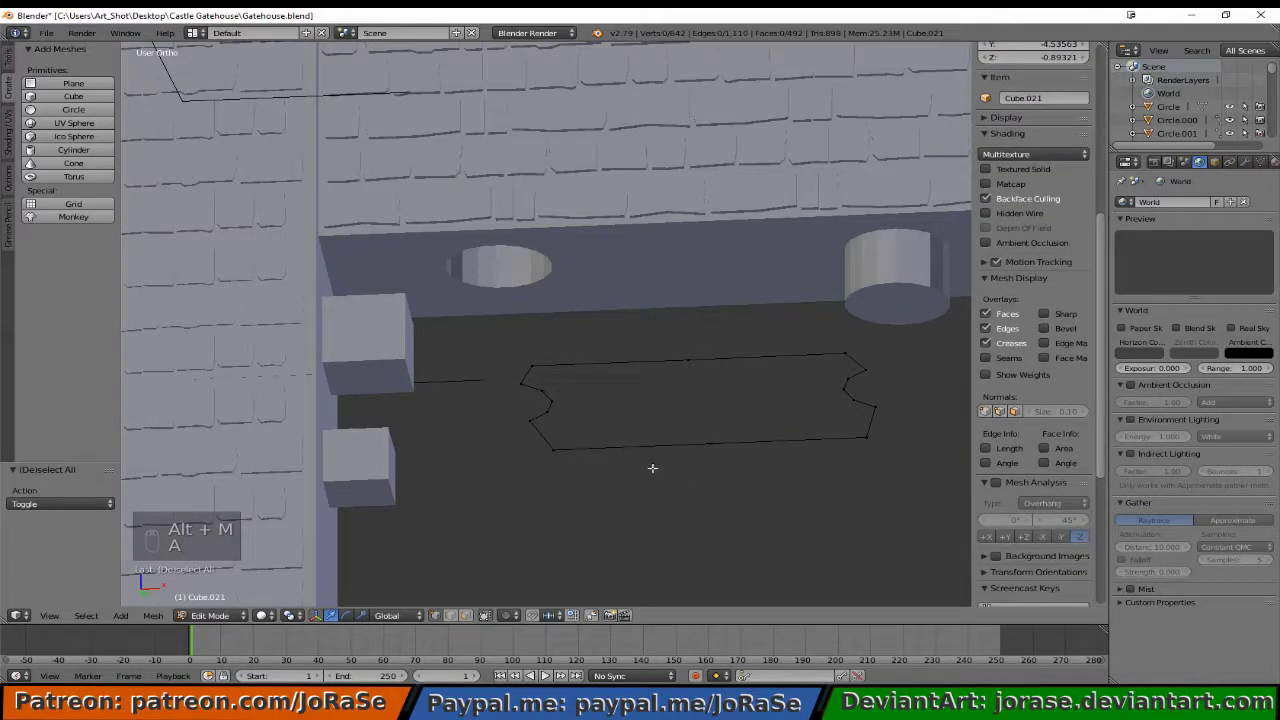
- Connect the front and rear midpoints with an edge and fill a triangle from it to the innermost vertex of the left notch
key(b)
drag(665, 346, 724, 456)
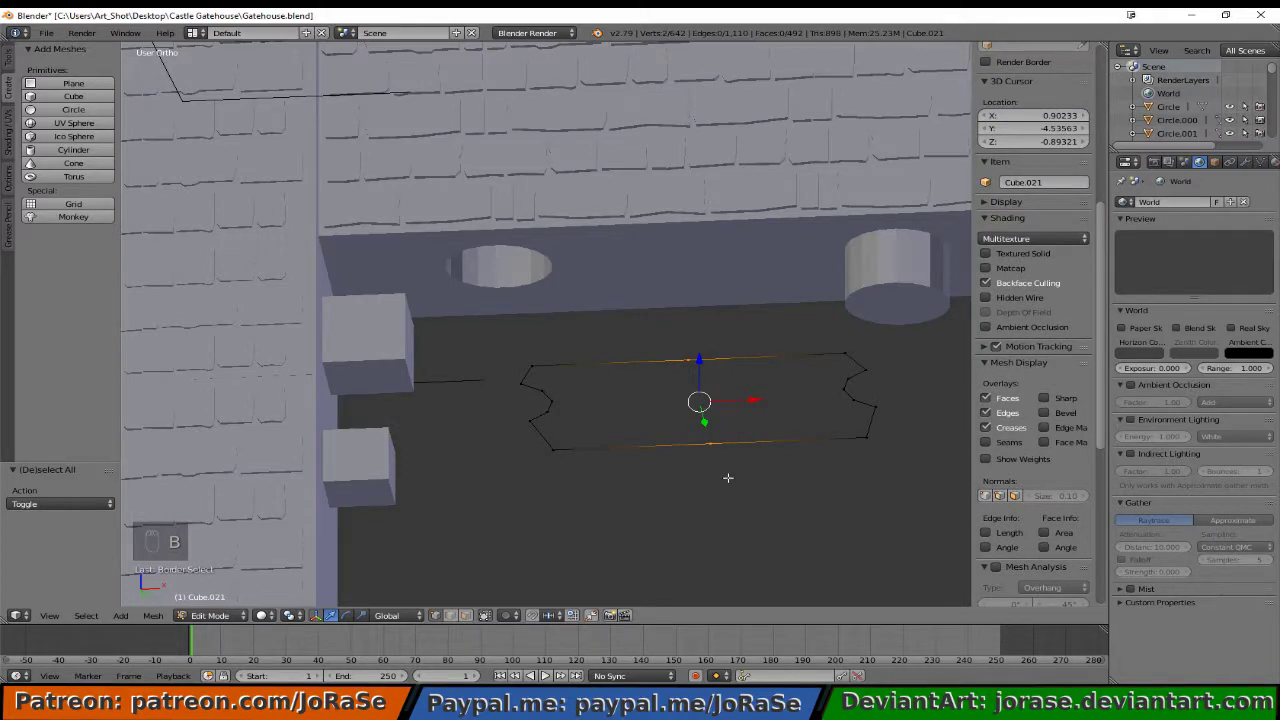
key(f)
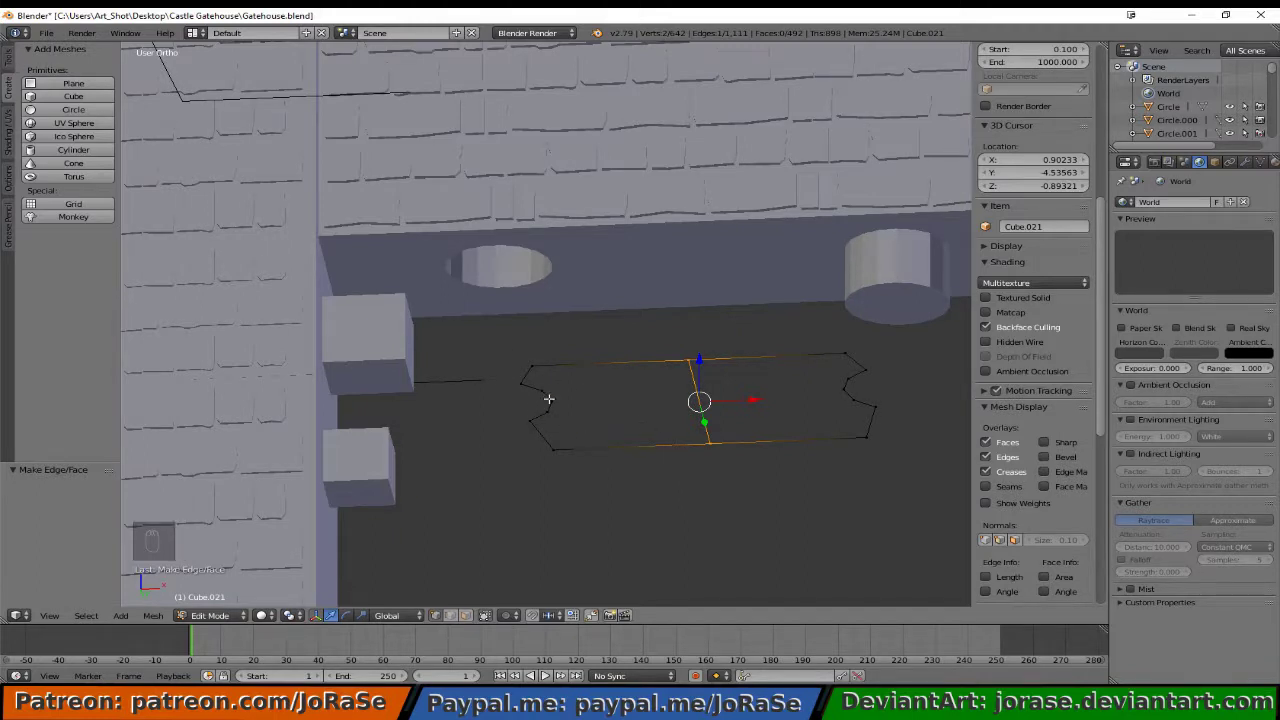
key(b)
drag(549, 399, 569, 419)
key(f)
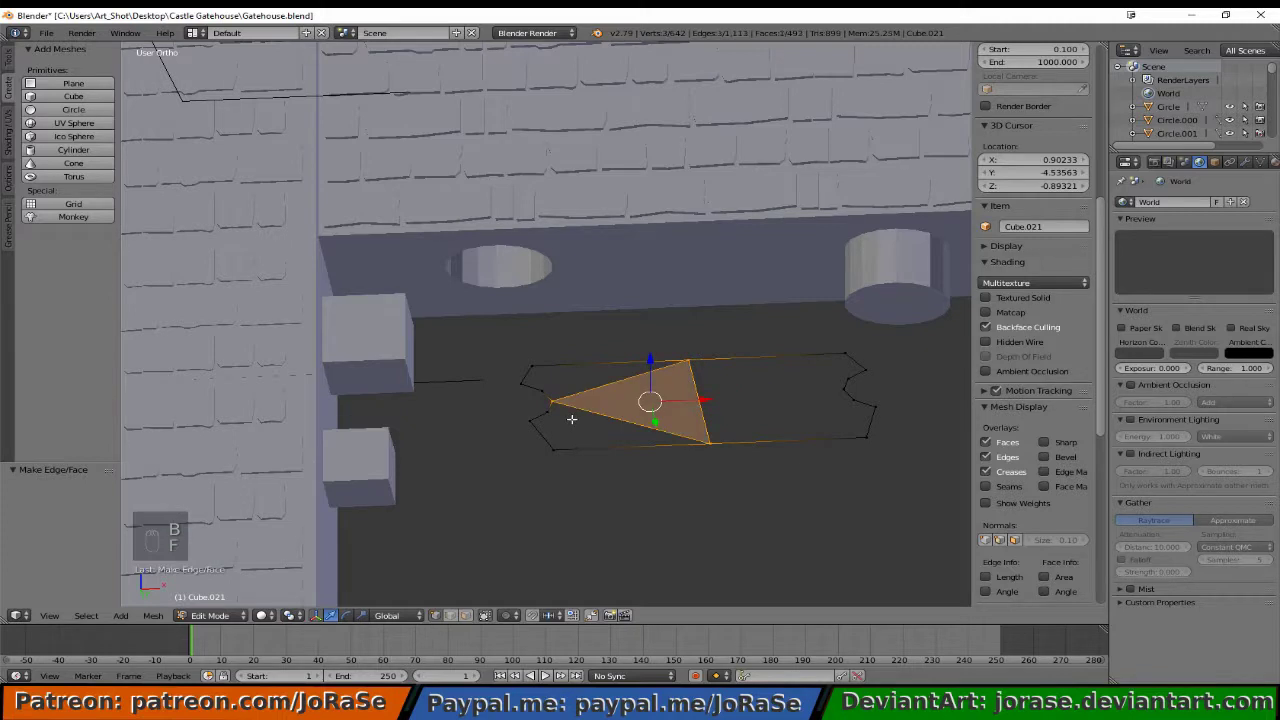
- Fill the gap's front-left corner and the sliver beside it with faces running from the left notch to the front midpoint
key(a)
key(b)
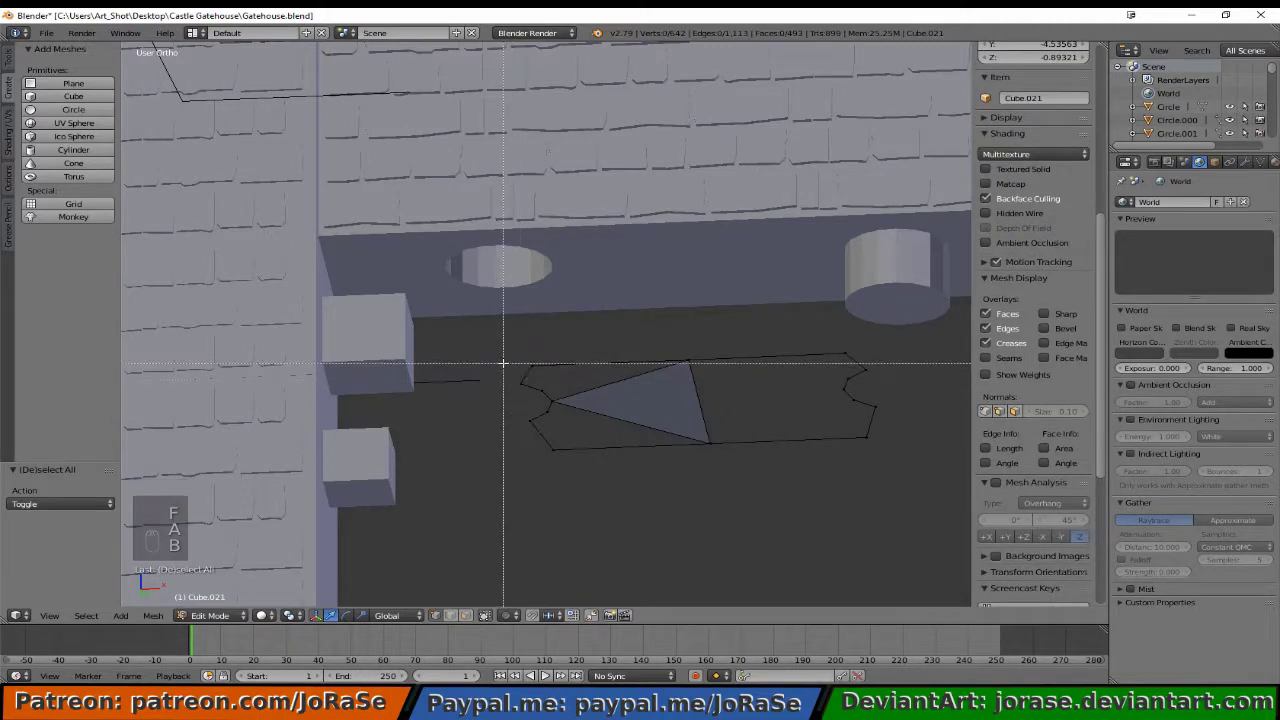
drag(504, 365, 554, 387)
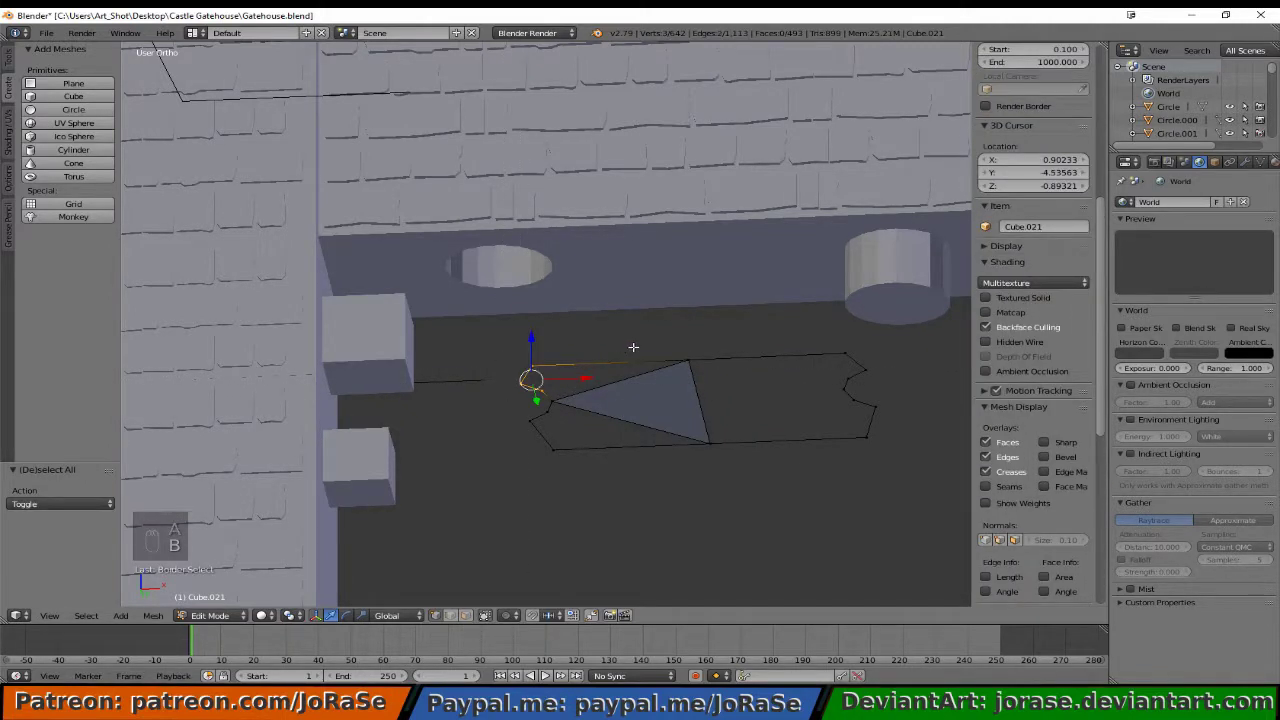
key(b)
drag(636, 347, 703, 378)
key(f)
key(b)
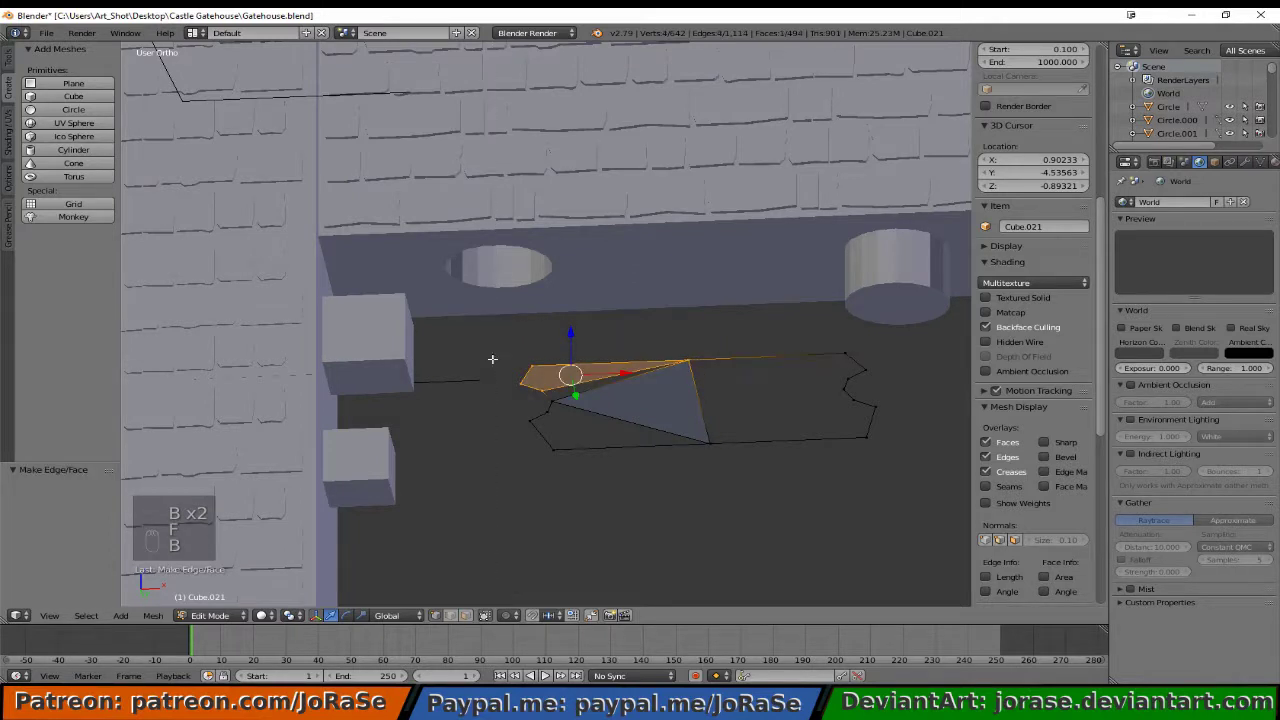
middle_drag(492, 359, 559, 387)
key(b)
drag(549, 392, 562, 416)
key(f)
- Fill the remaining rear-left sliver and corner of the gap with faces running from the left notch to the rear midpoint
key(a)
key(b)
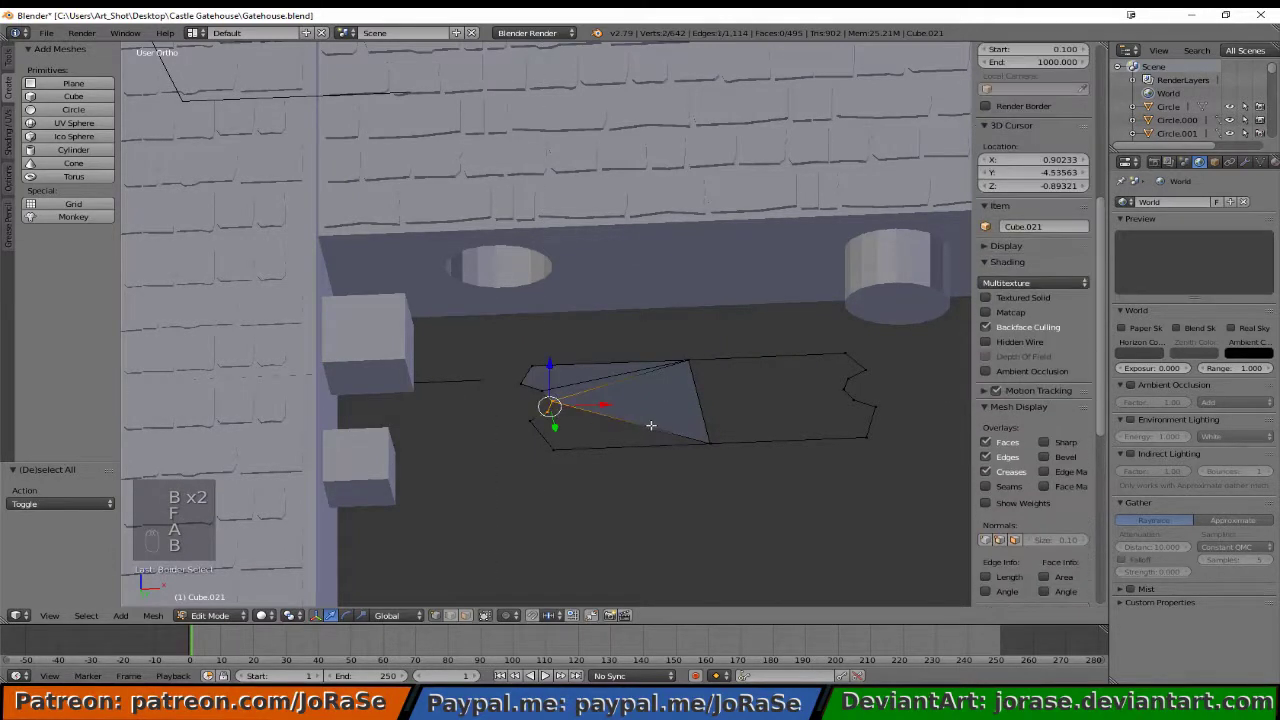
key(b)
drag(663, 423, 734, 471)
key(f)
scroll(1035, 300, down, 3)
key(a)
key(b)
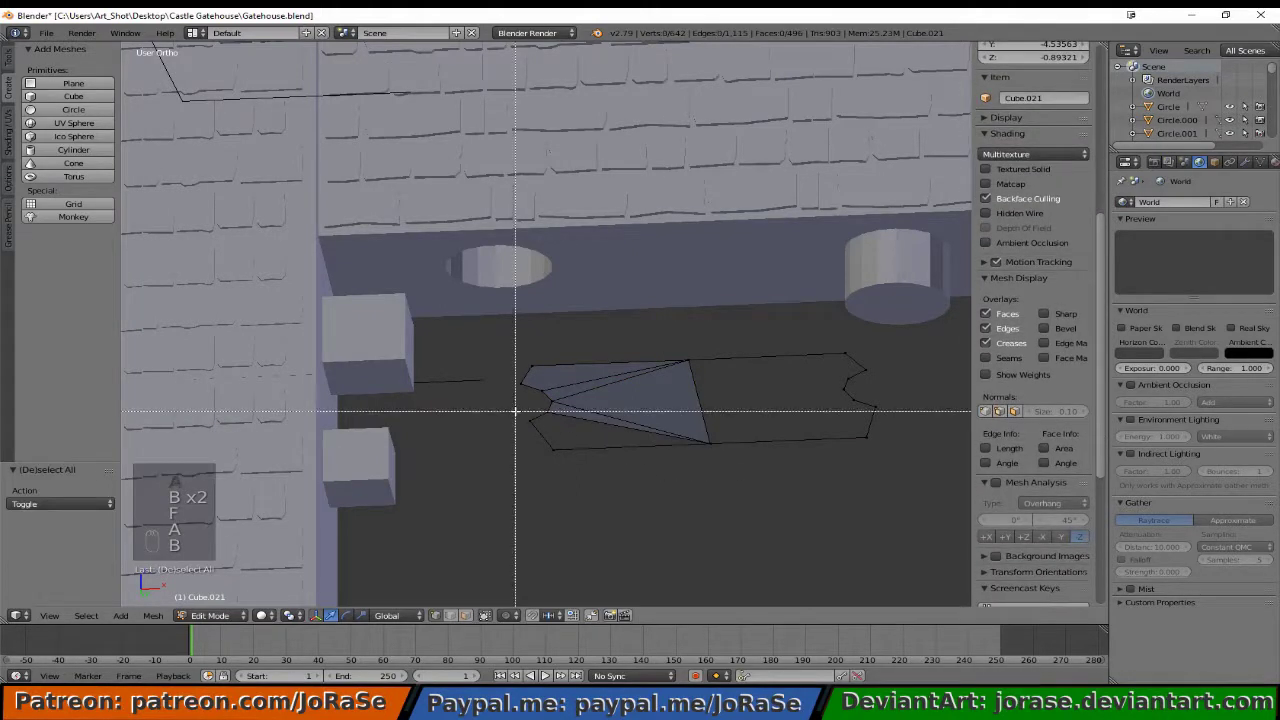
drag(516, 410, 722, 502)
key(f)
- Fill the gap's front-right corner with a face between the front midpoint and the outer vertices of the right notch
key(a)
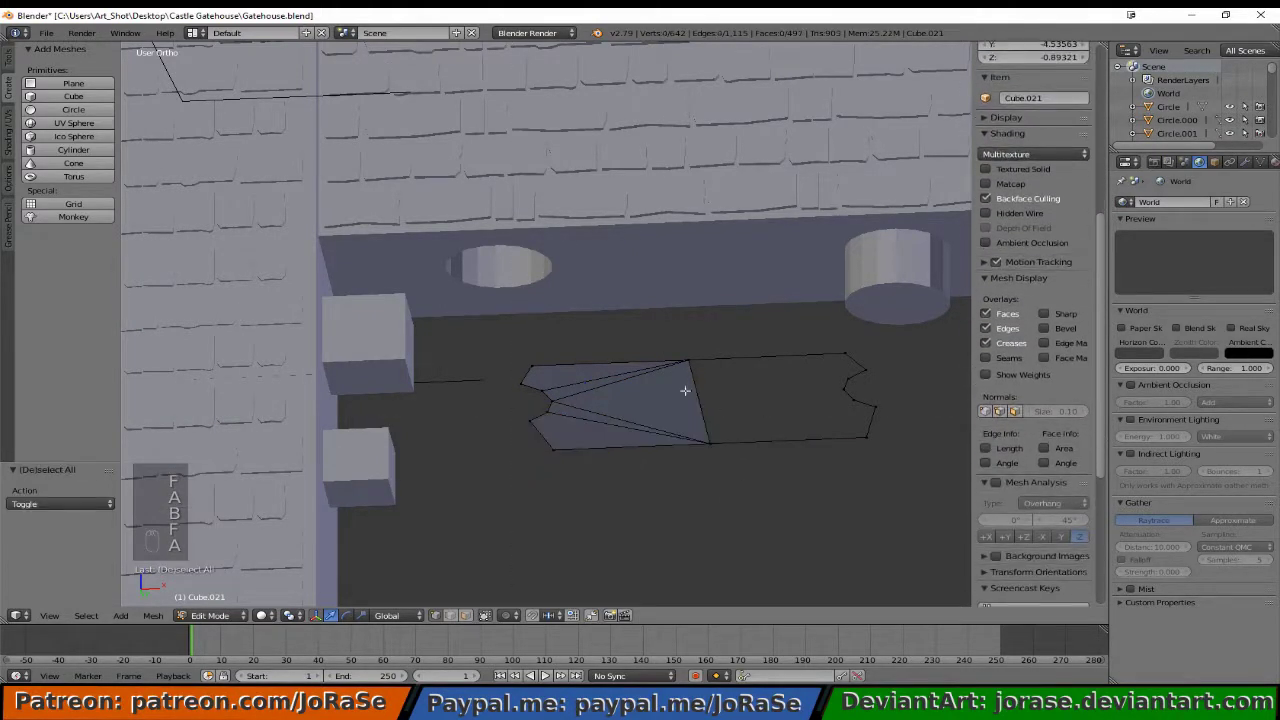
key(b)
drag(677, 343, 698, 375)
key(b)
drag(831, 340, 871, 380)
key(f)
- Fill the adjoining sliver with a triangle from the front midpoint to the next vertices of the right notch
key(a)
key(b)
drag(664, 357, 858, 398)
key(b)
key(f)
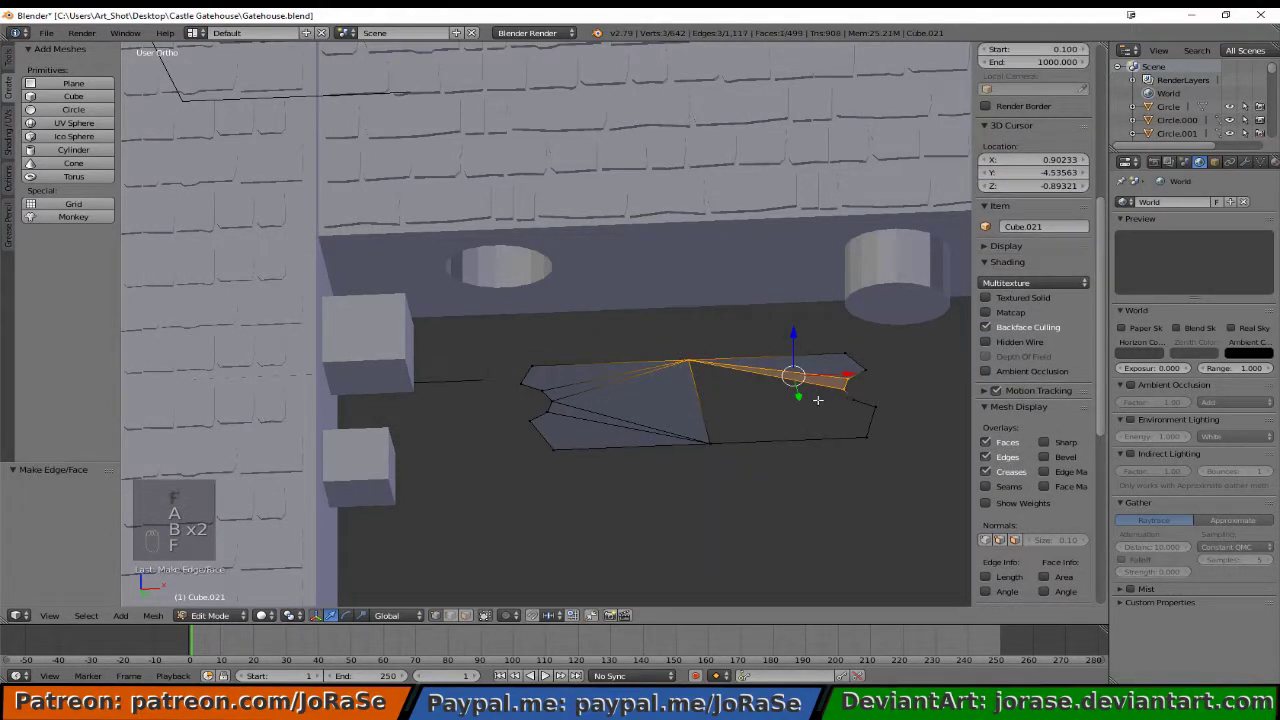
- Fill the centre-right of the underside gap with a triangle joining the front midpoint, rear midpoint and the right notch's innermost vertex
key(a)
key(b)
drag(657, 354, 694, 440)
key(b)
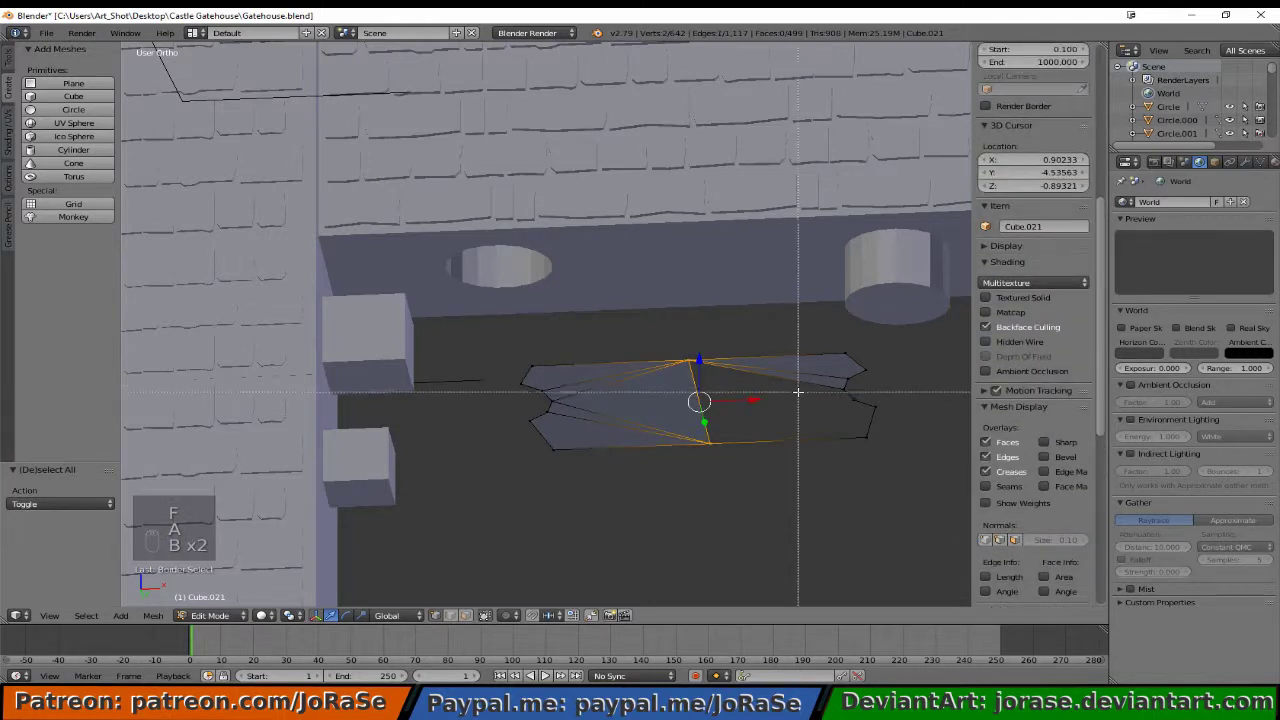
drag(800, 386, 848, 404)
key(f)
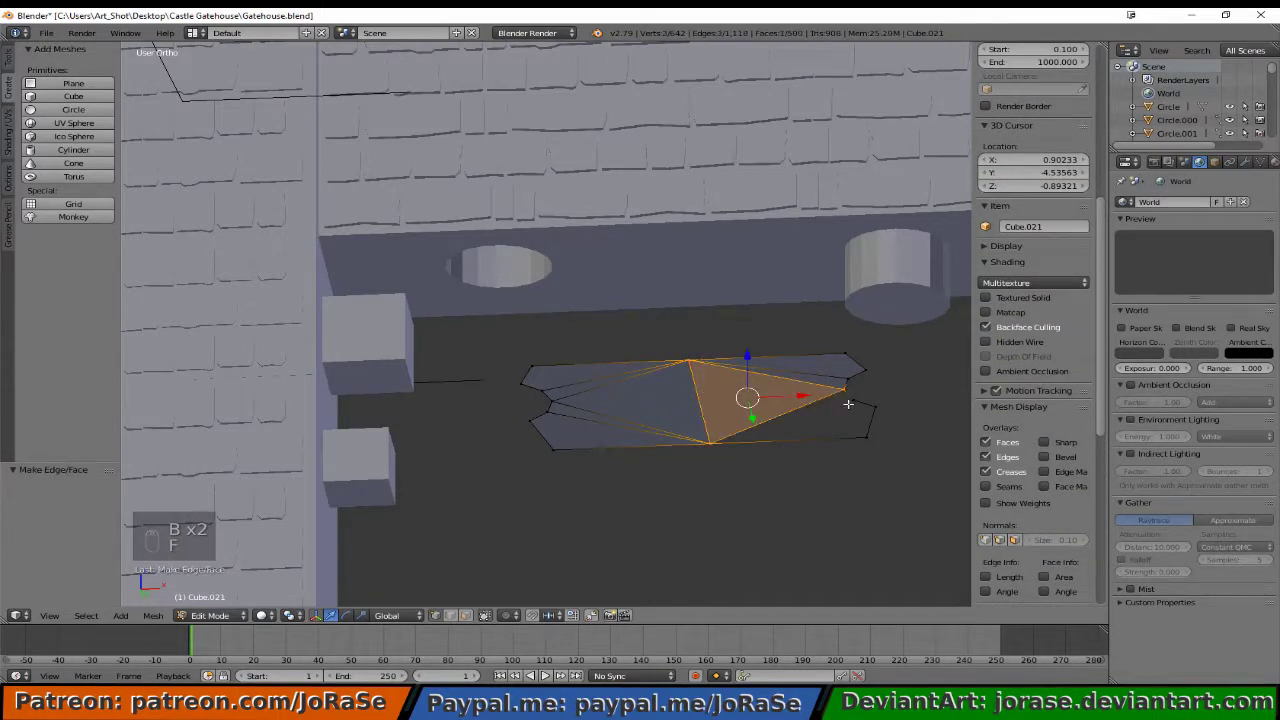
- Fill the gap's remaining rear-right sliver and corner with faces running from the rear midpoint to the right notch
key(a)
key(b)
drag(689, 406, 756, 462)
key(b)
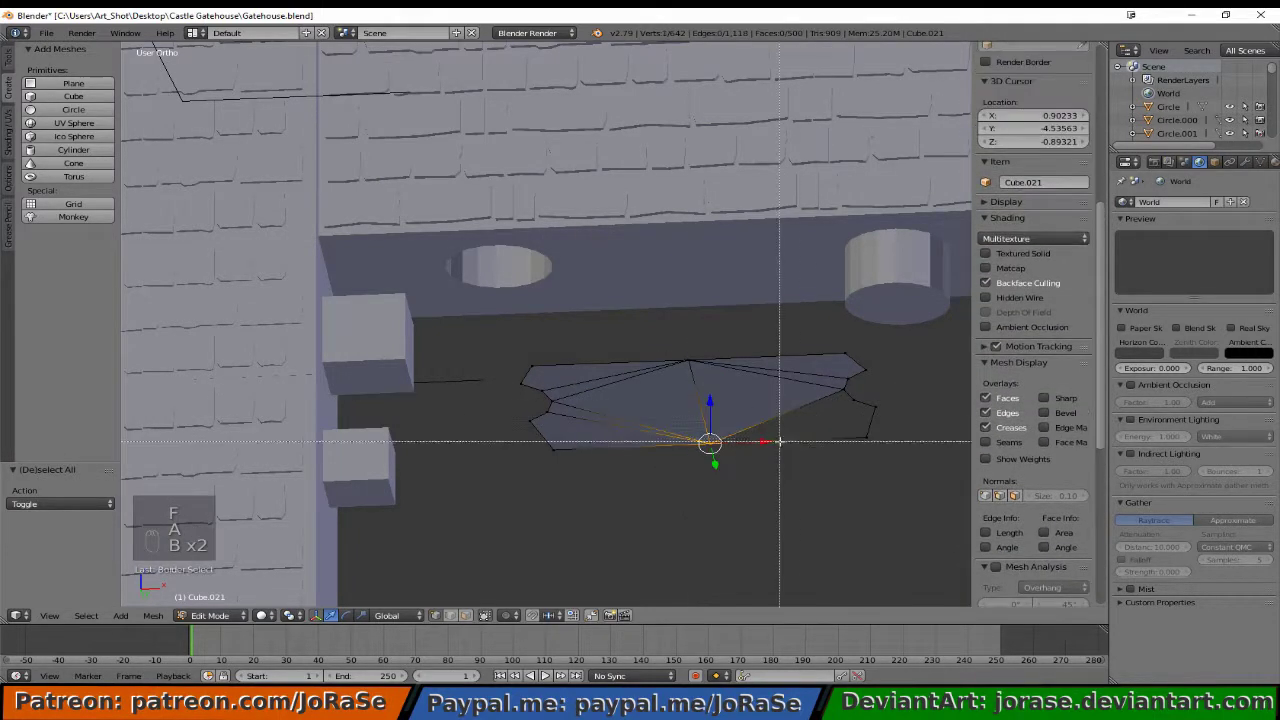
drag(808, 388, 880, 471)
key(f)
key(a)
key(b)
key(b)
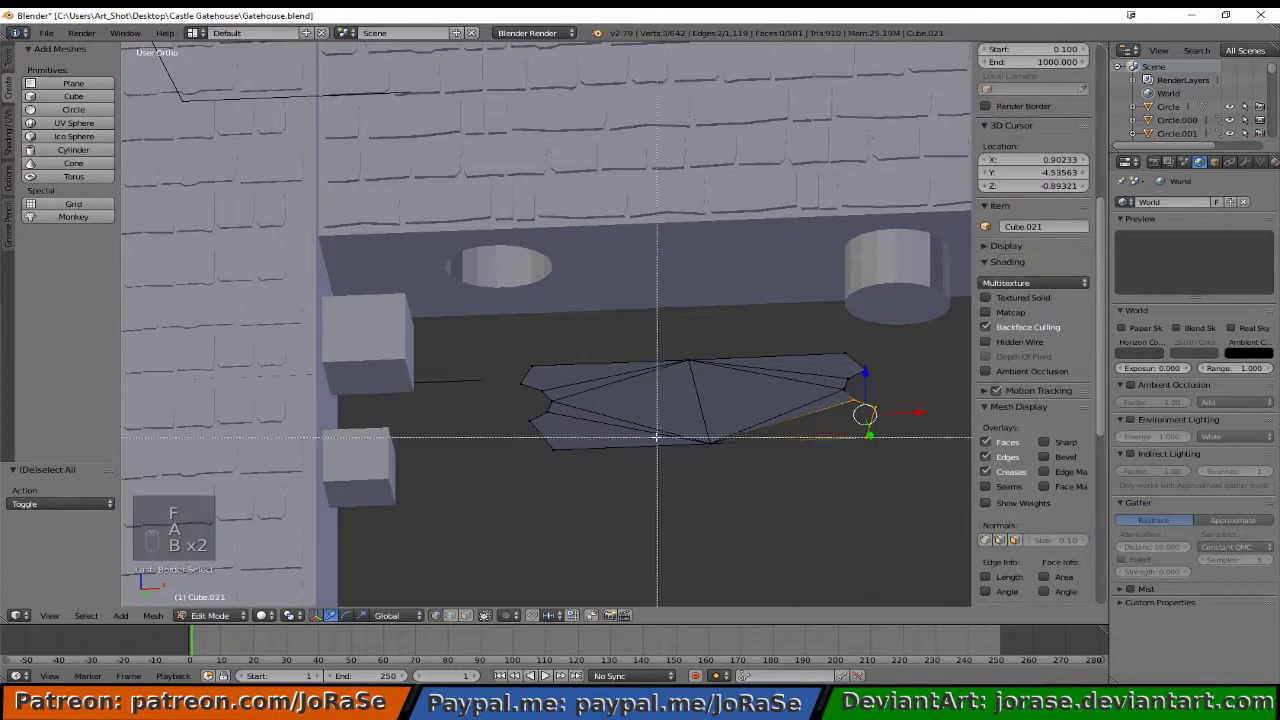
drag(663, 432, 759, 491)
key(f)
key(a)
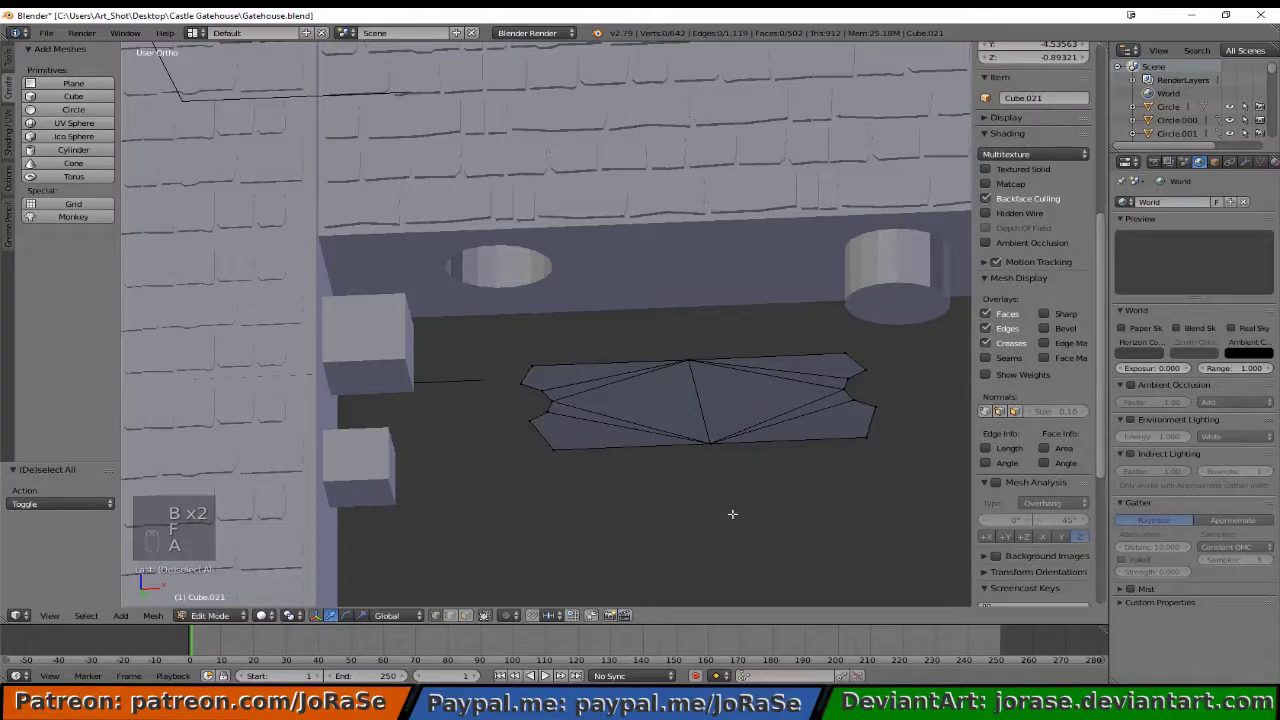
- Reveal the hidden geometry and cap the underside's right peg by extruding its rim in place and merging it At Center
key(alt+h)
key(a)
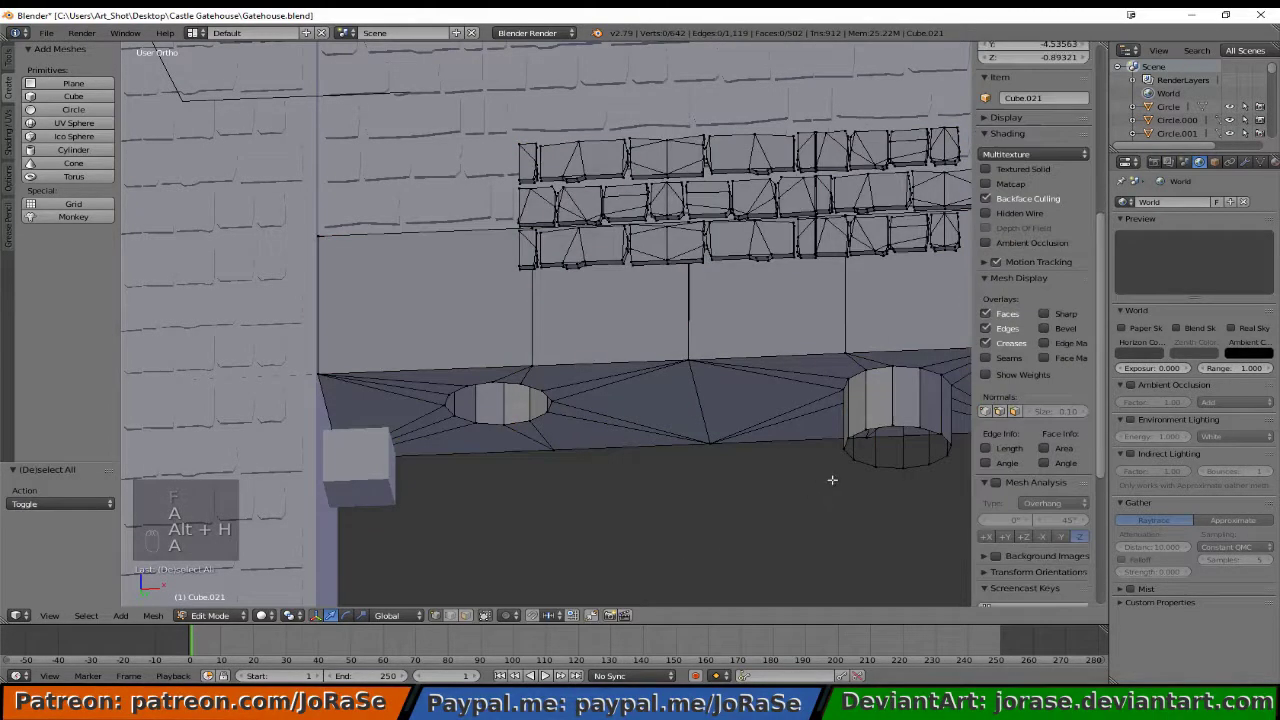
alt+right_click(883, 465)
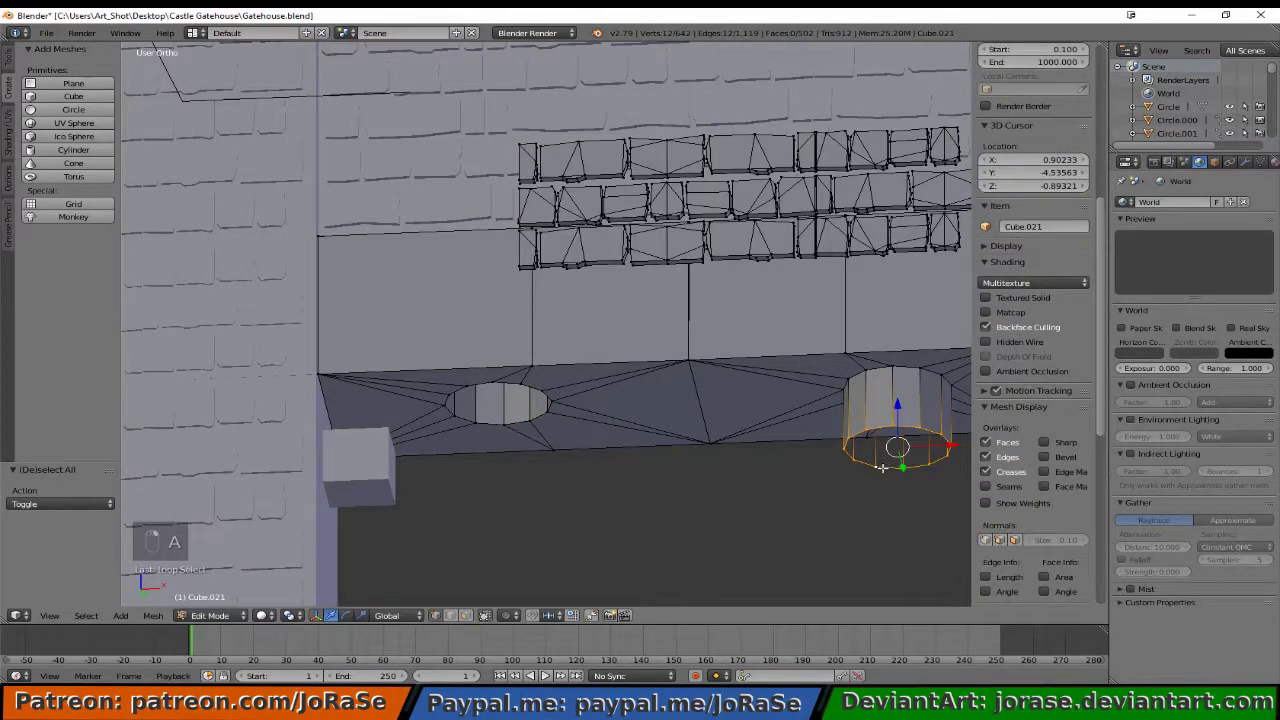
key(e)
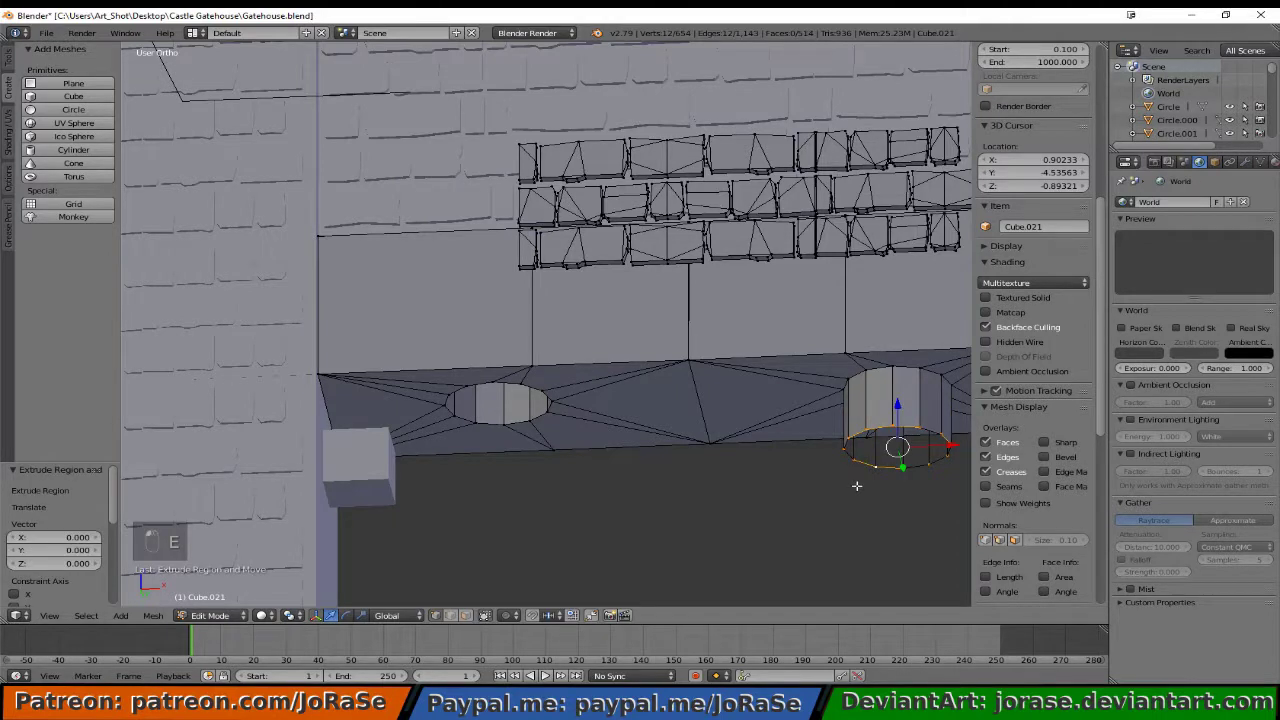
key(alt+m)
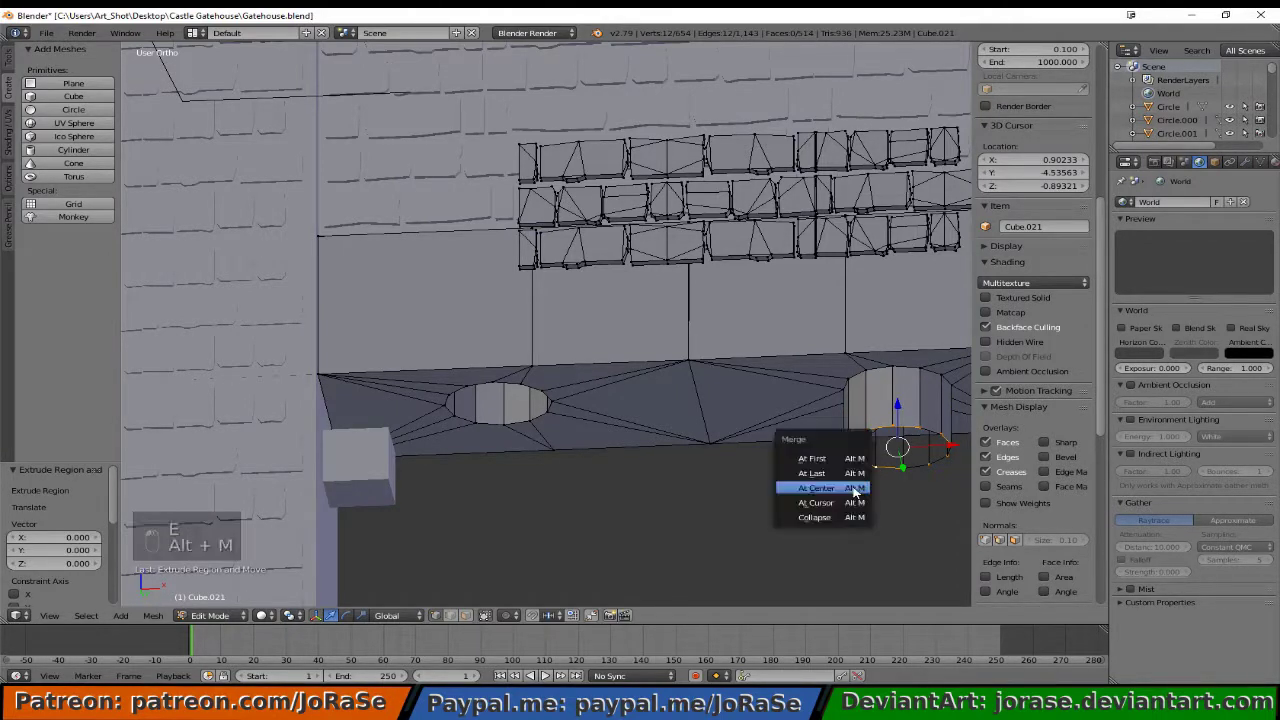
click(855, 489)
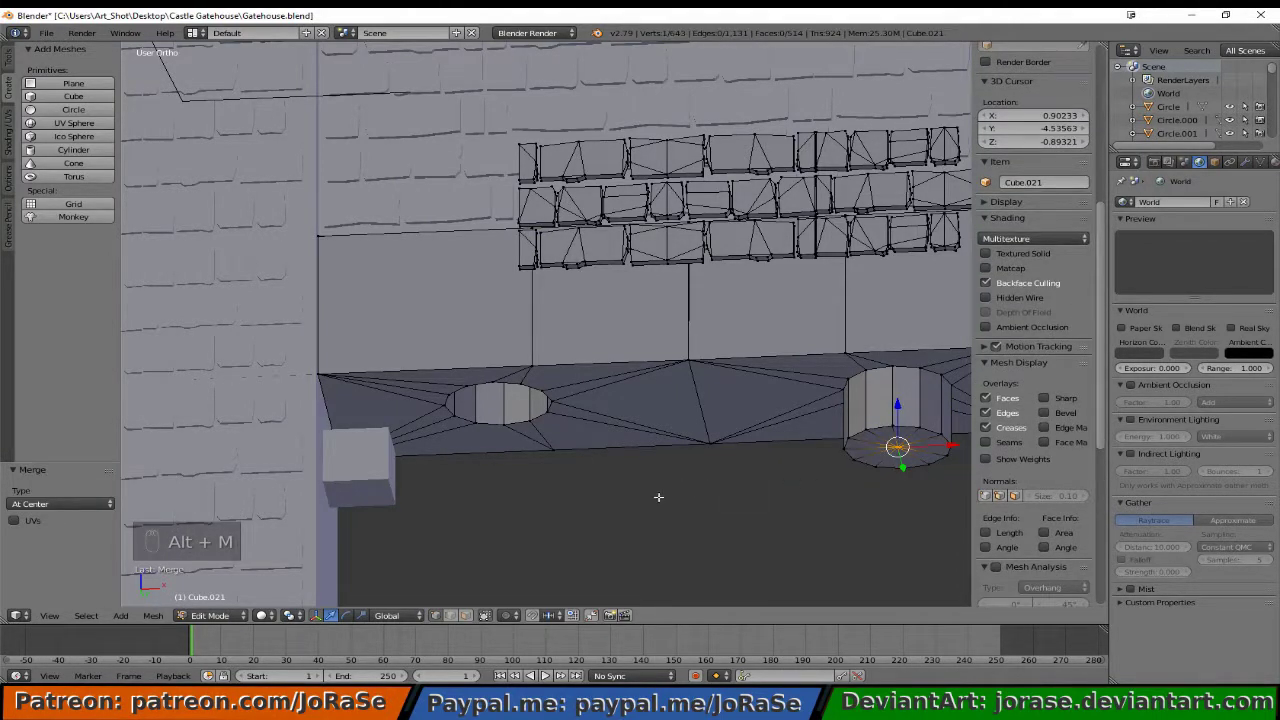
key(a)
- Close the inner end of the underside's left hole by extruding its rim and merging the new vertices At Center
middle_drag(657, 500, 660, 443)
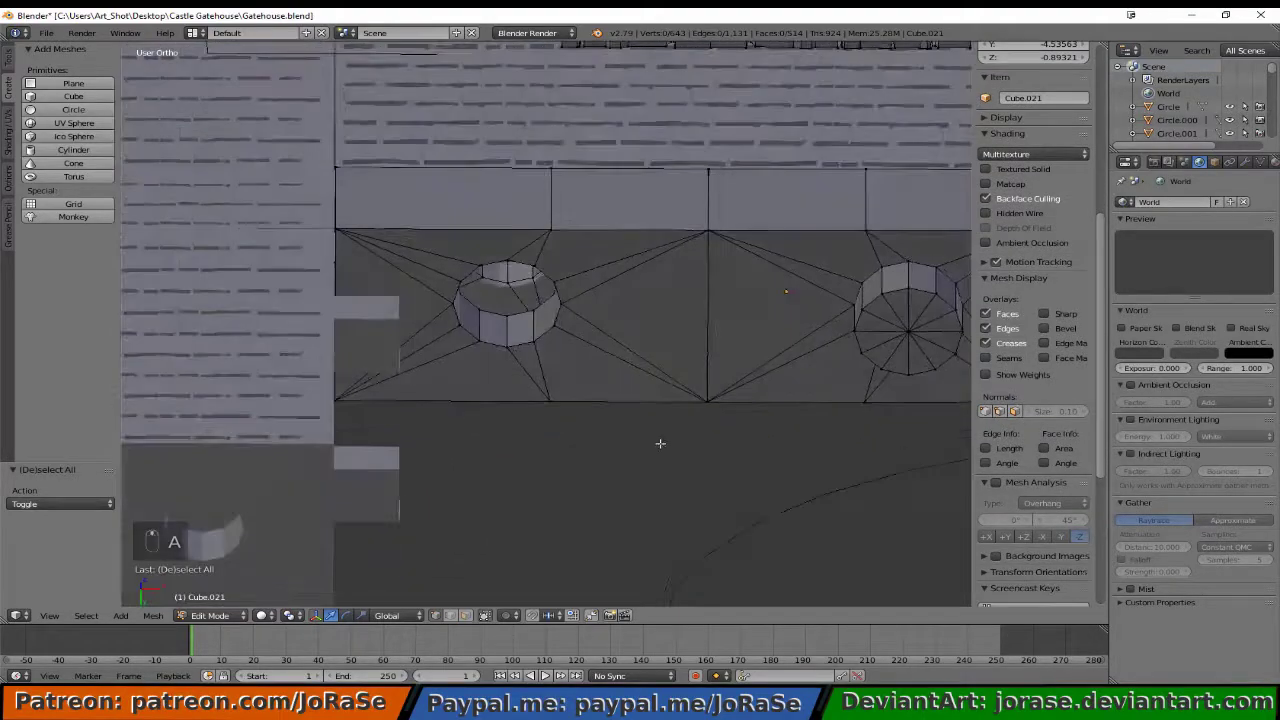
alt+right_click(514, 317)
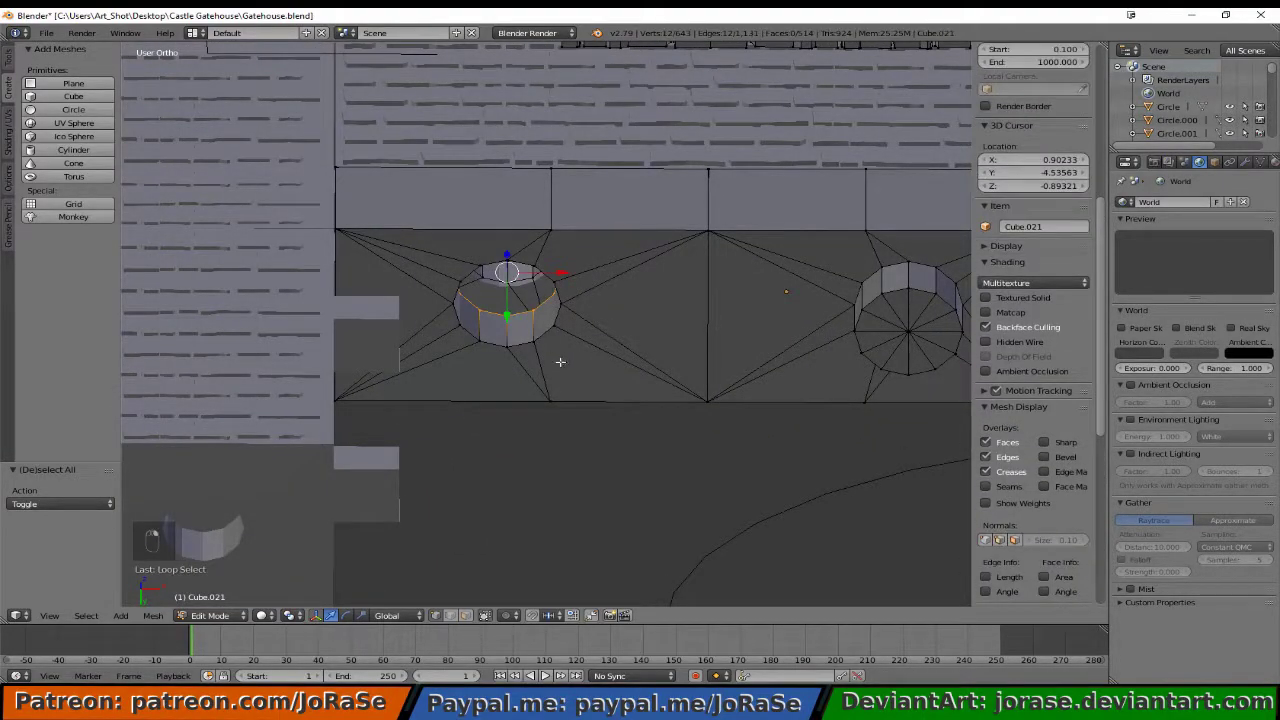
key(e)
click(628, 433)
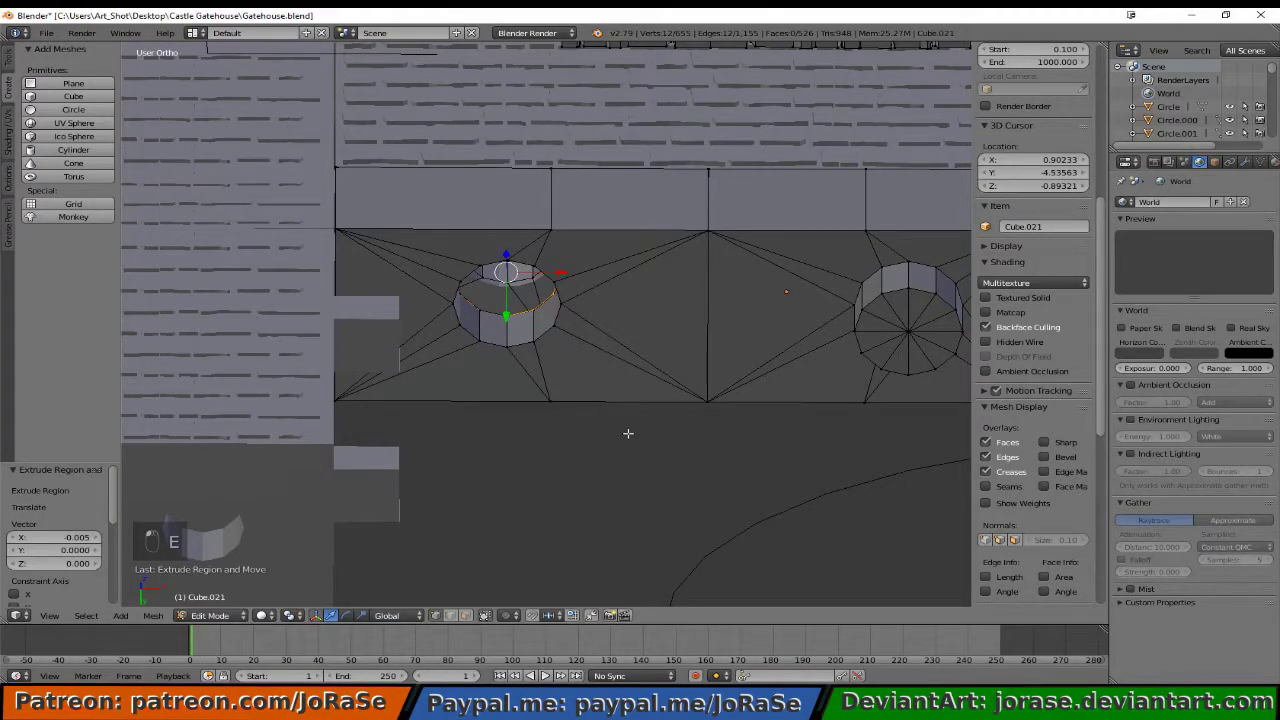
key(alt+m)
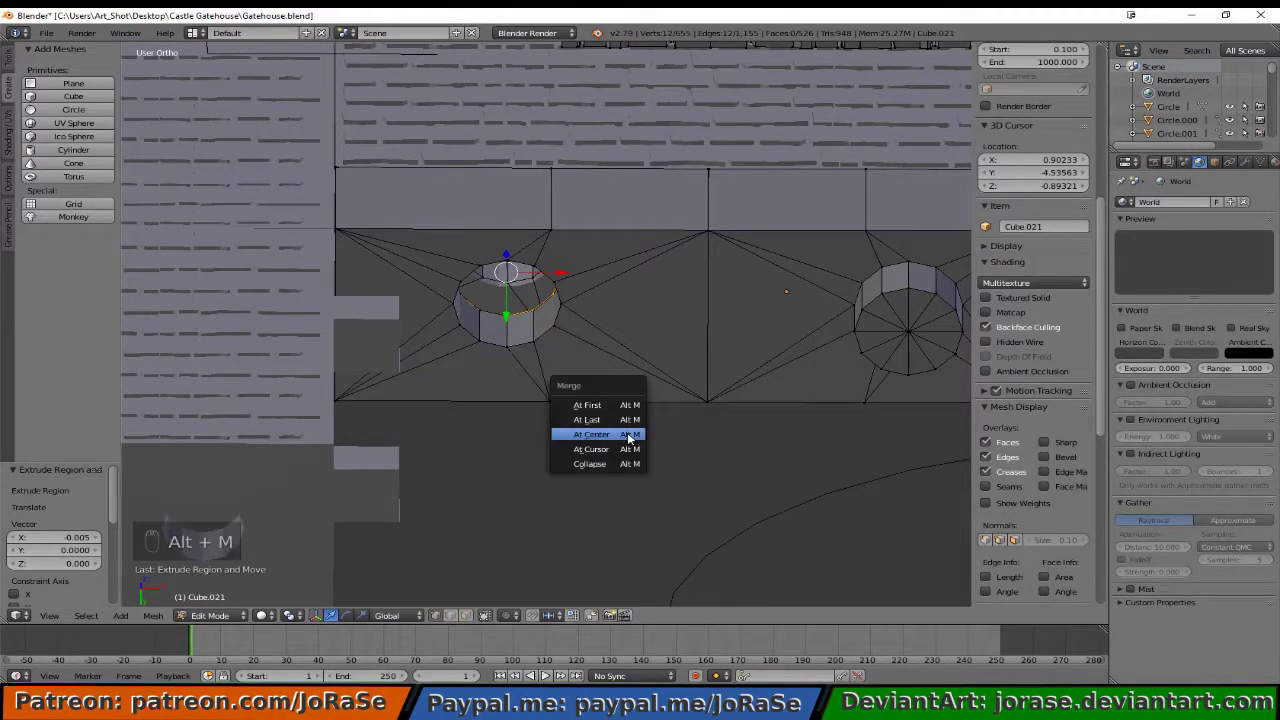
click(627, 433)
key(a)
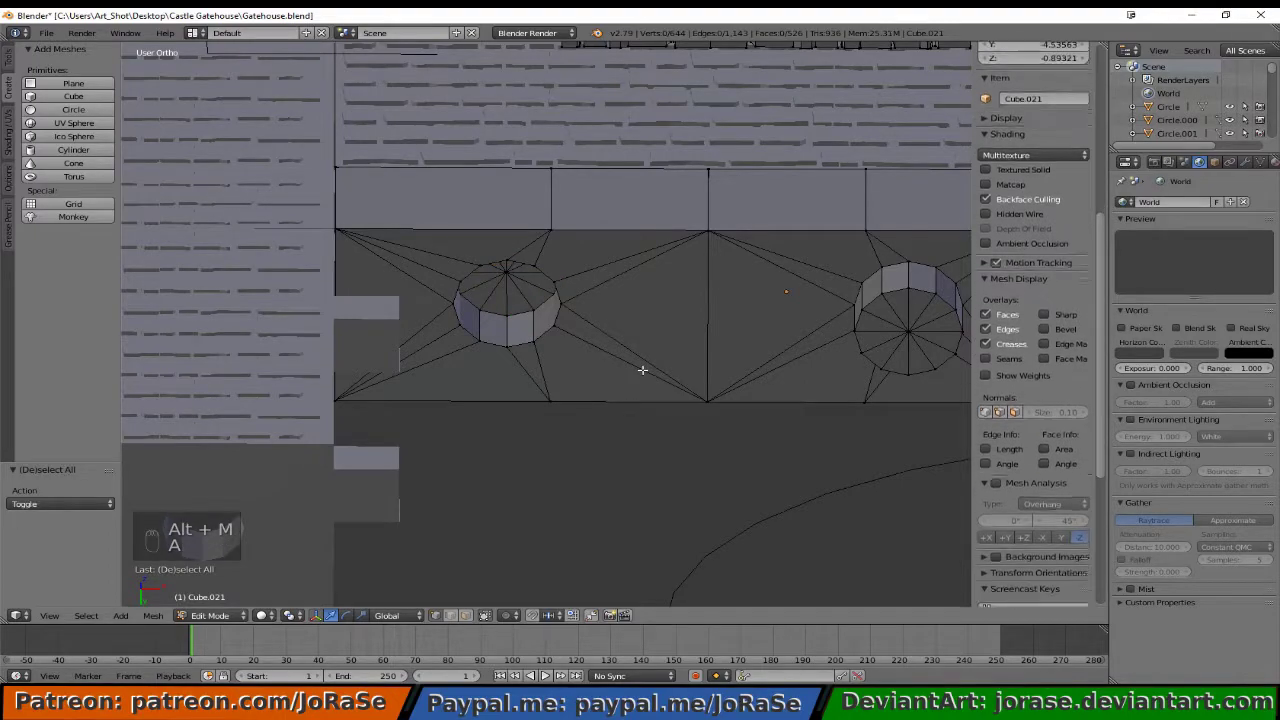
- In wireframe display, cap the left peg on the block's top face by extruding its upper rim in place and merging it At Center
middle_drag(647, 357, 602, 459)
key(z)
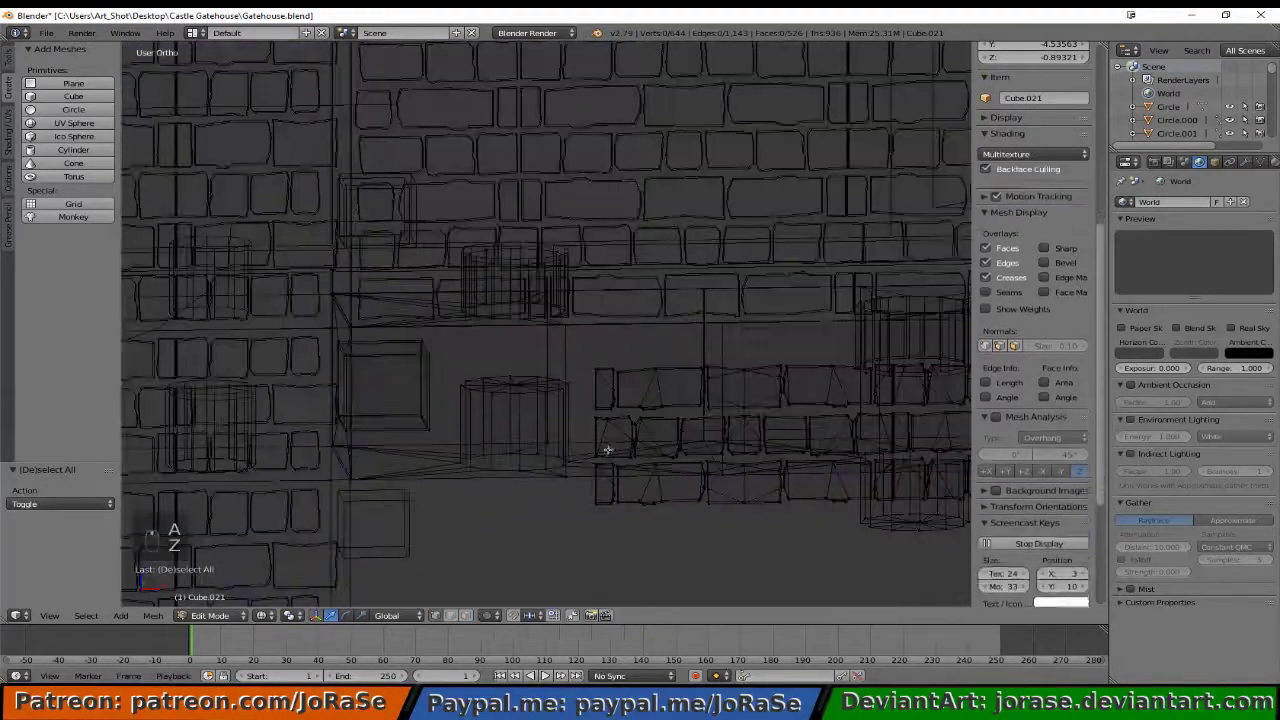
scroll(602, 450, up, 3)
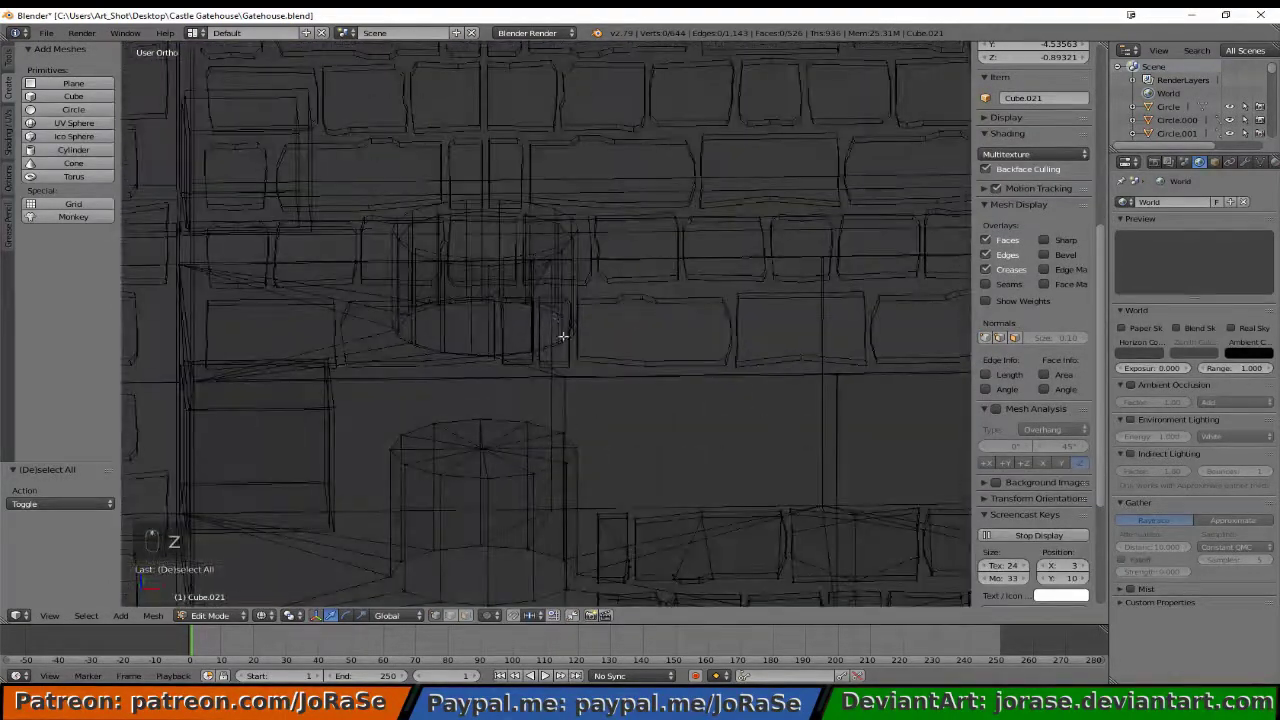
alt+right_click(549, 210)
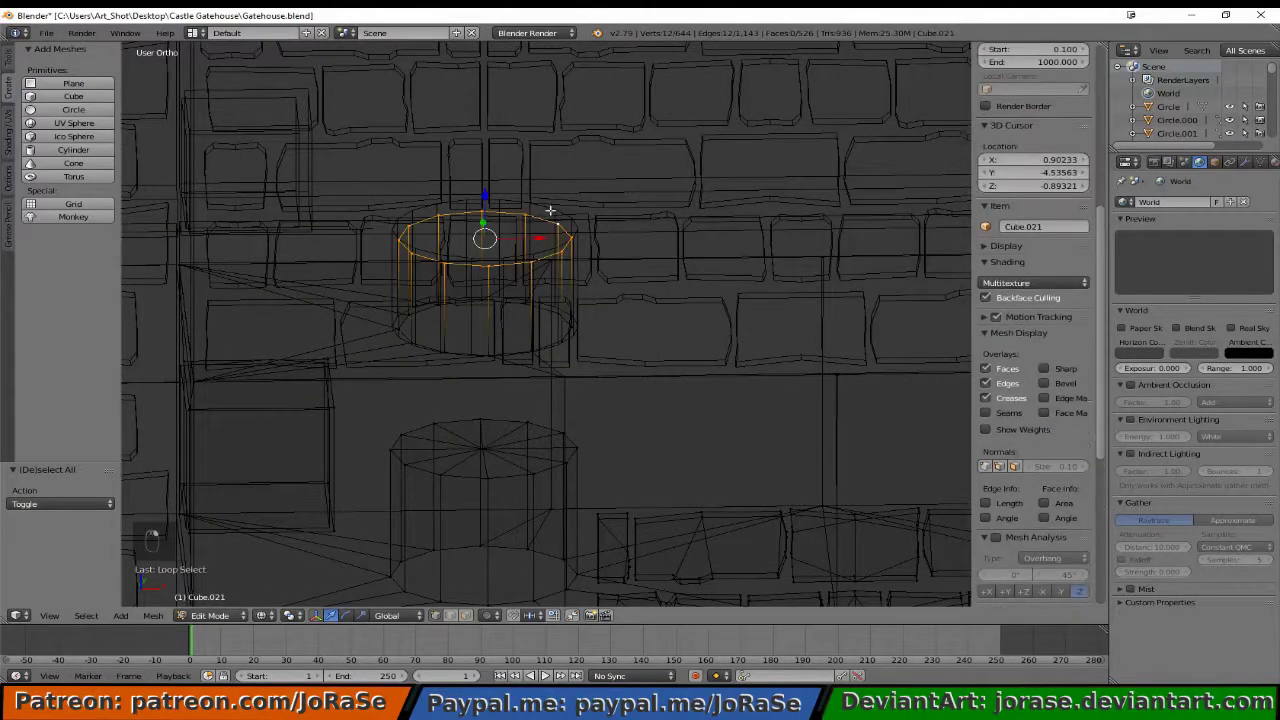
mouse_move(664, 328)
middle_down()
mouse_move(646, 297)
mouse_move(666, 307)
middle_up()
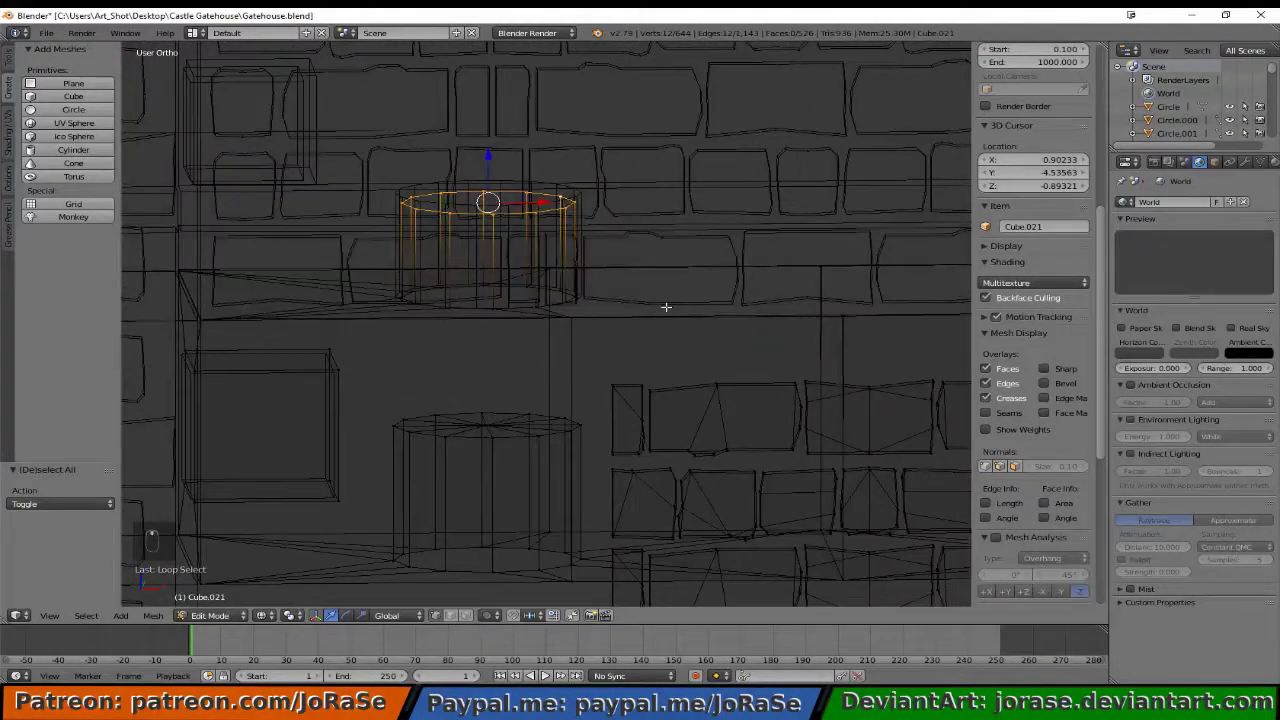
key(e)
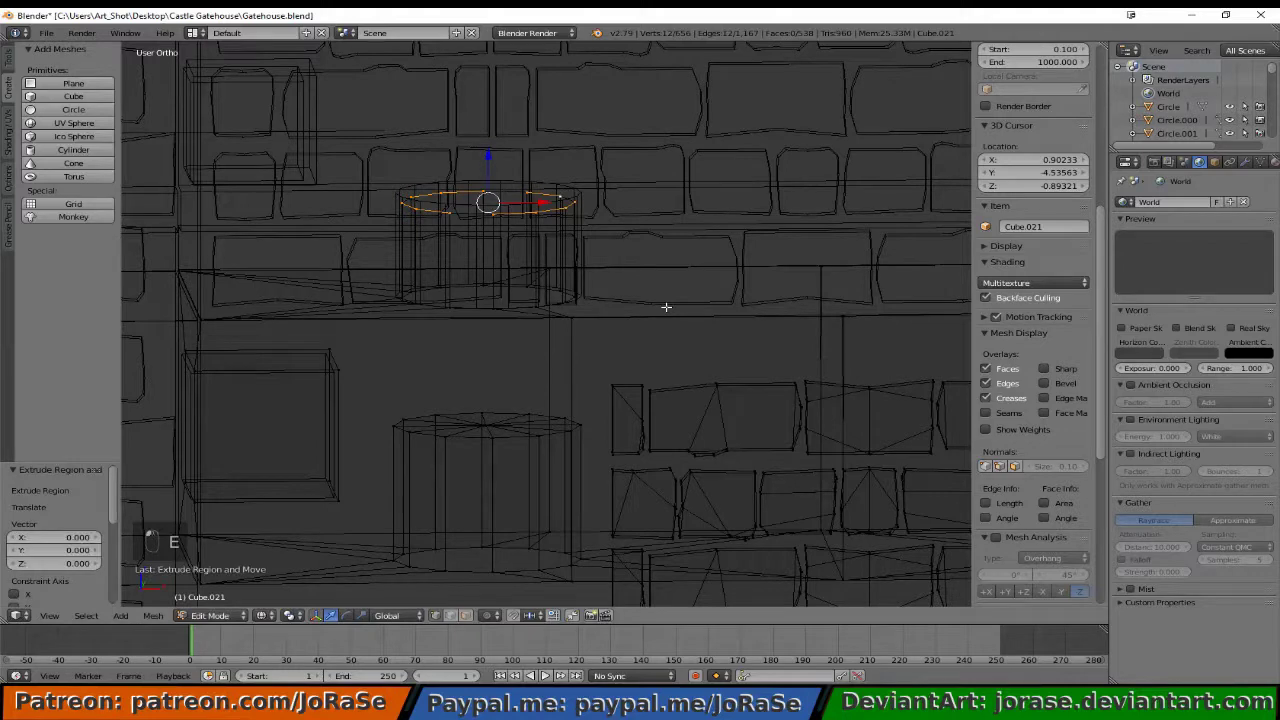
key(alt+m)
click(666, 307)
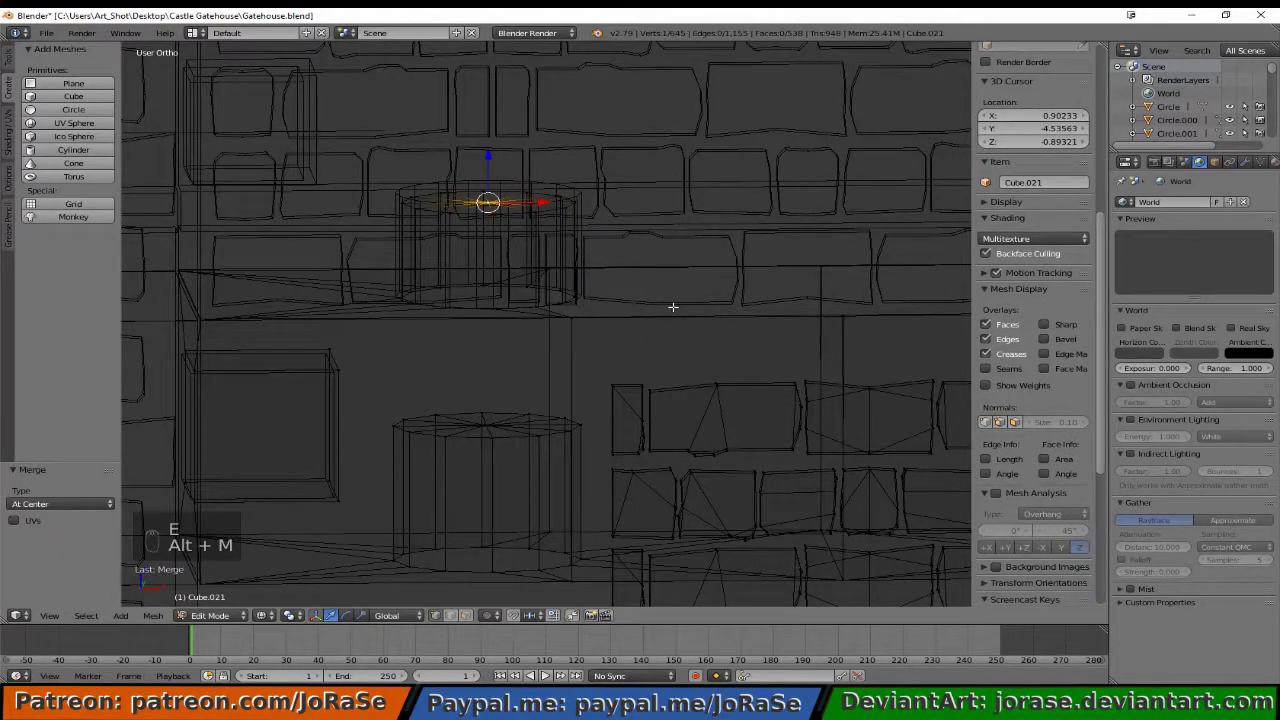
key(a)
- Close the bottom of the right hole in the block's top face by extruding its lower rim in place and merging it At Center
middle_drag(675, 307, 574, 366)
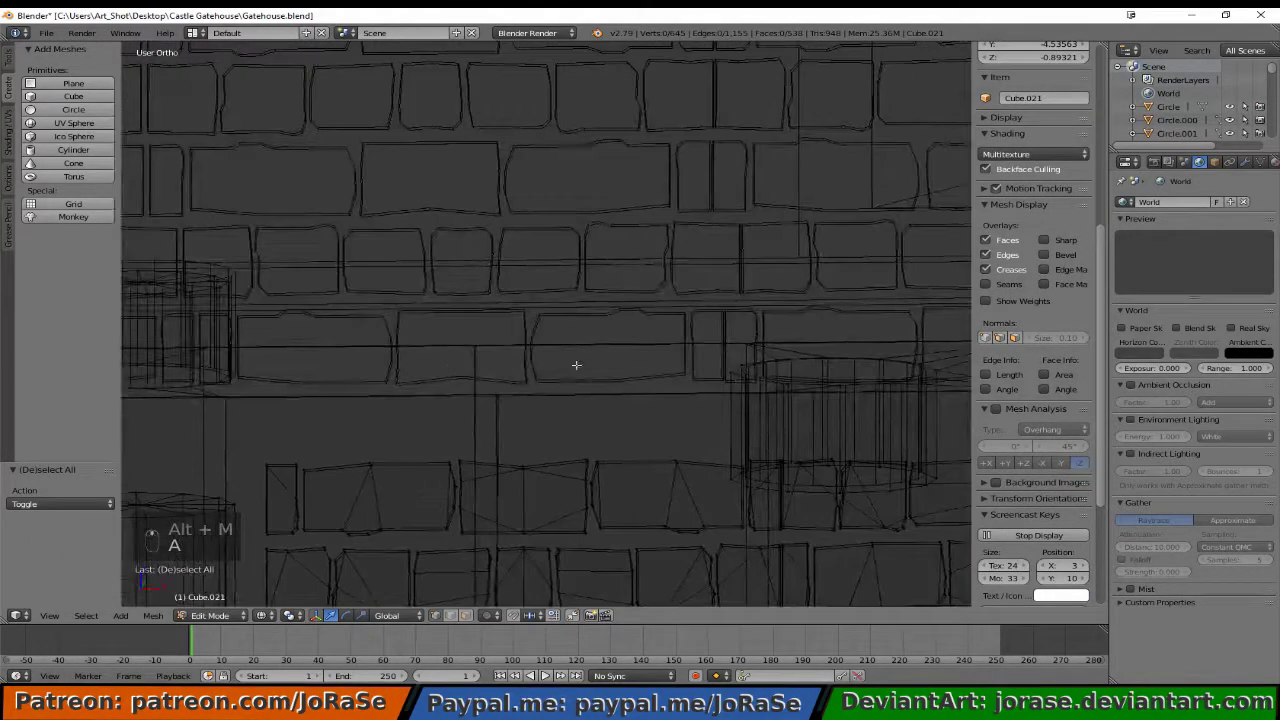
middle_drag(765, 380, 623, 343)
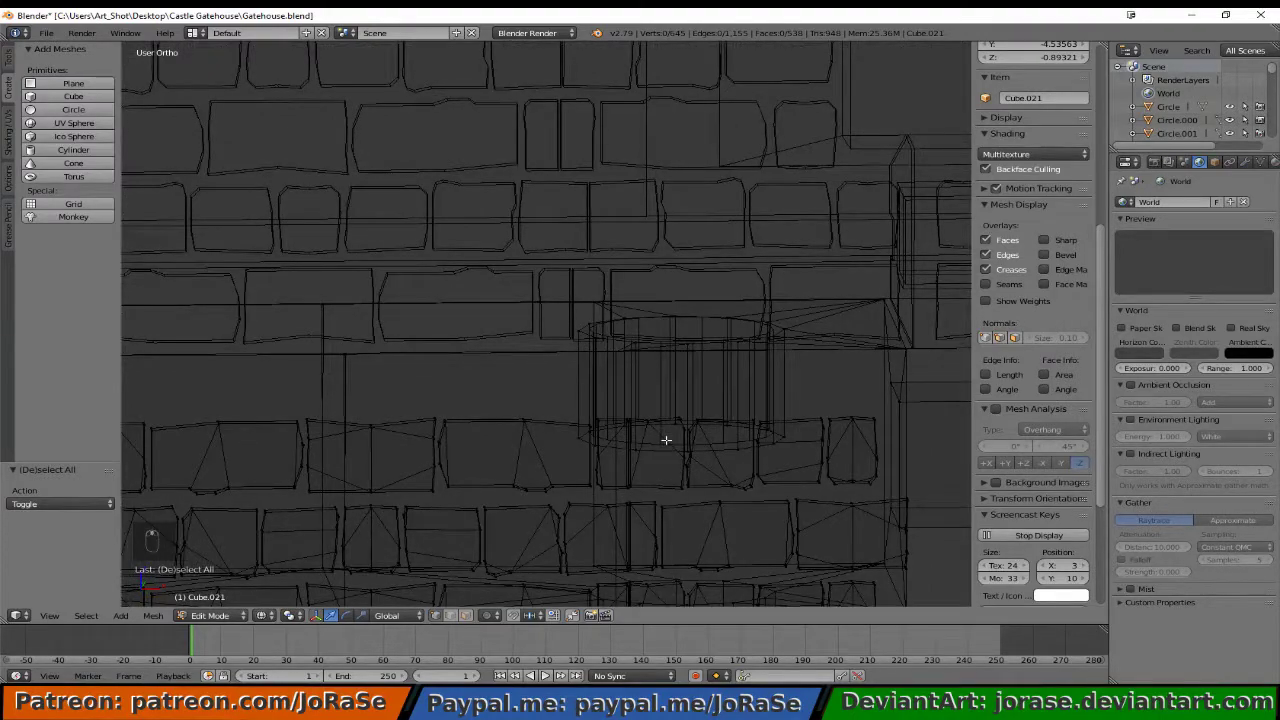
middle_drag(666, 440, 617, 402)
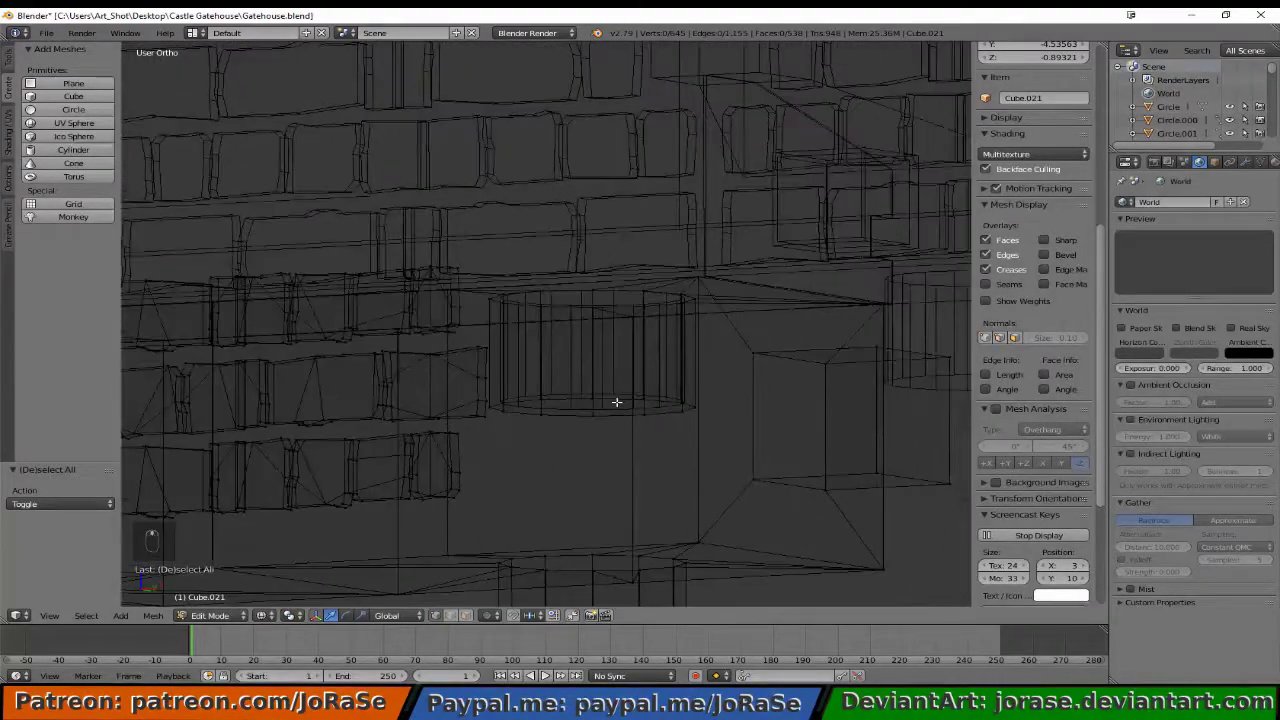
alt+right_click(617, 402)
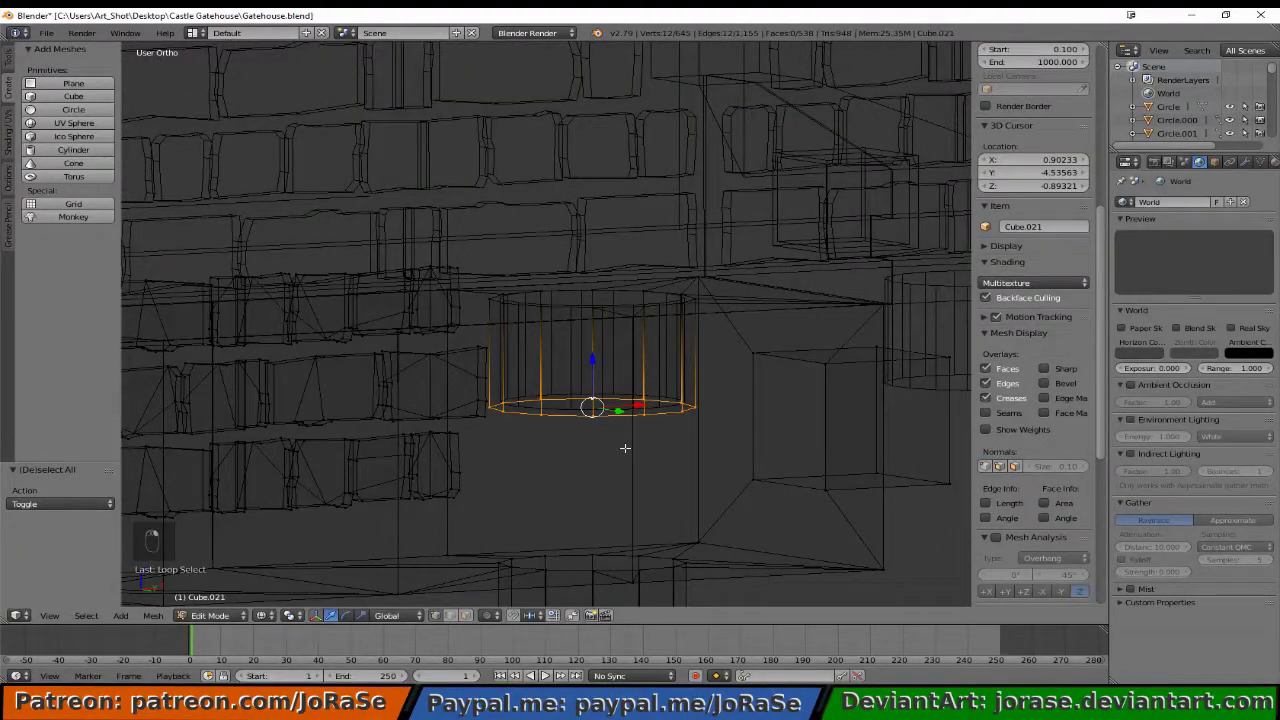
key(e)
key(alt+m)
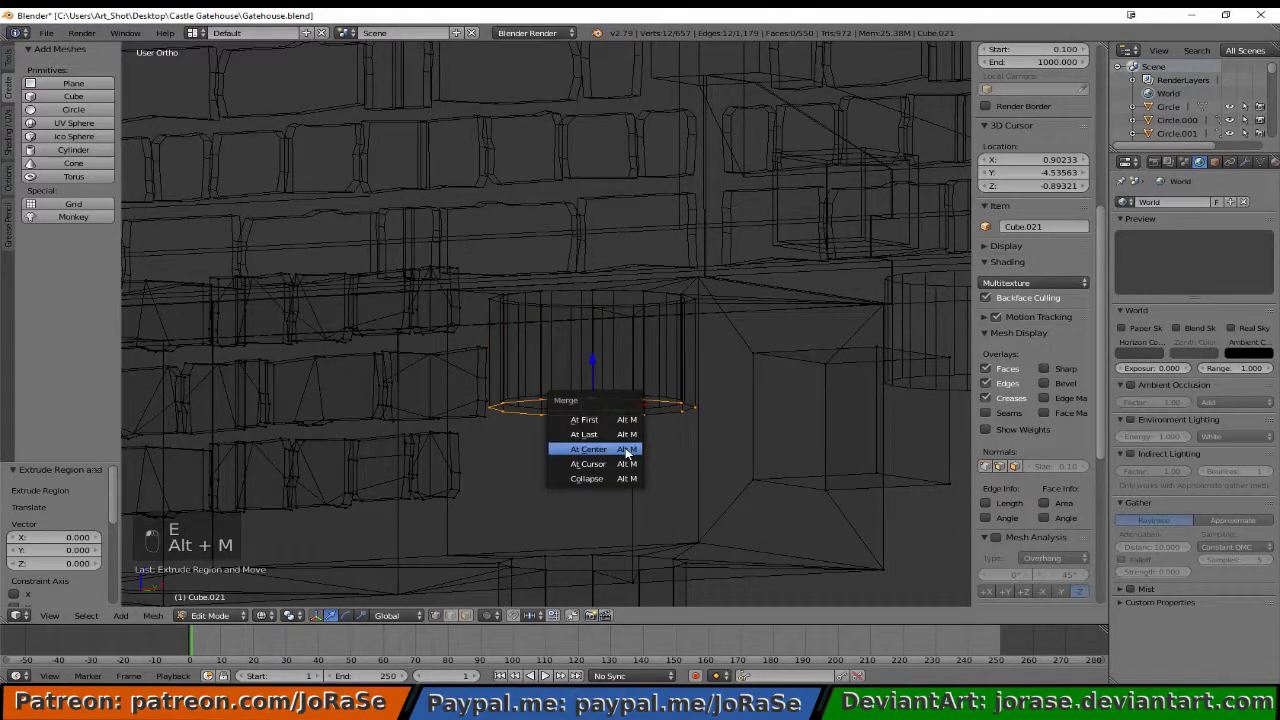
click(625, 448)
key(a)
- Isolate the edge loops around the open gap in the block's top face by hiding all other geometry, and return to solid display
middle_drag(625, 448, 586, 423)
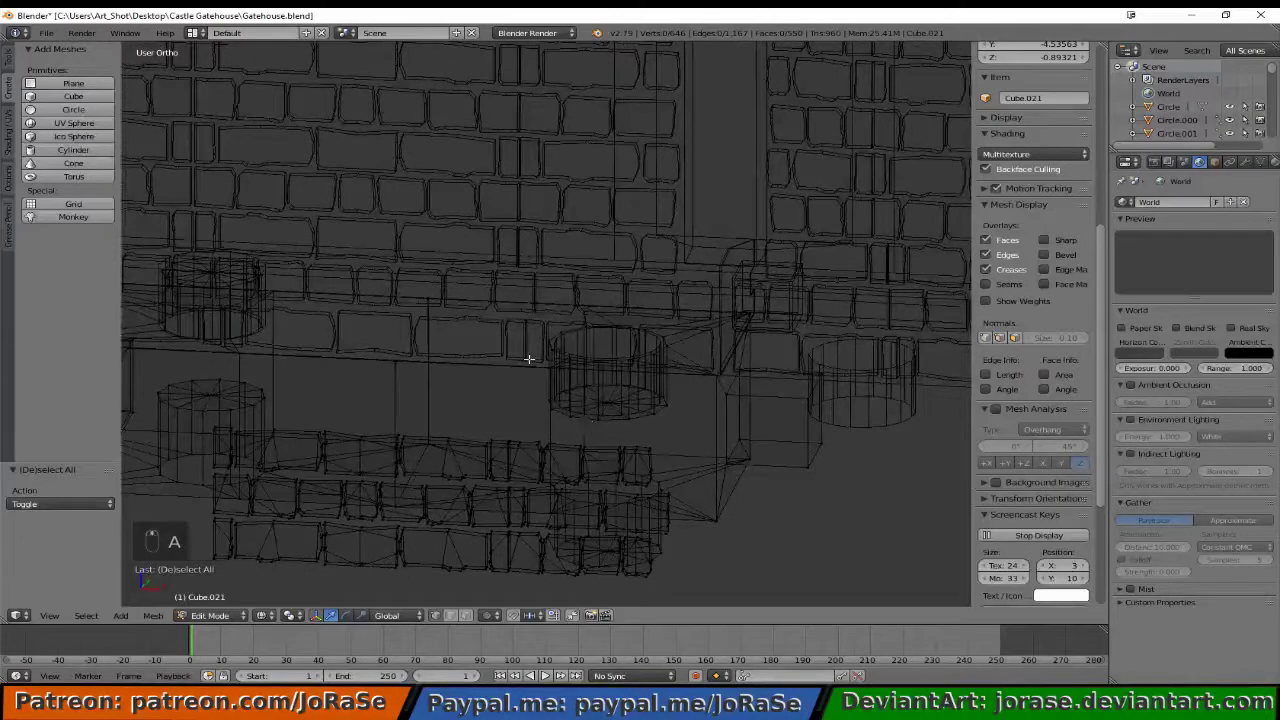
alt+right_click(484, 365)
alt+shift+right_click(384, 356)
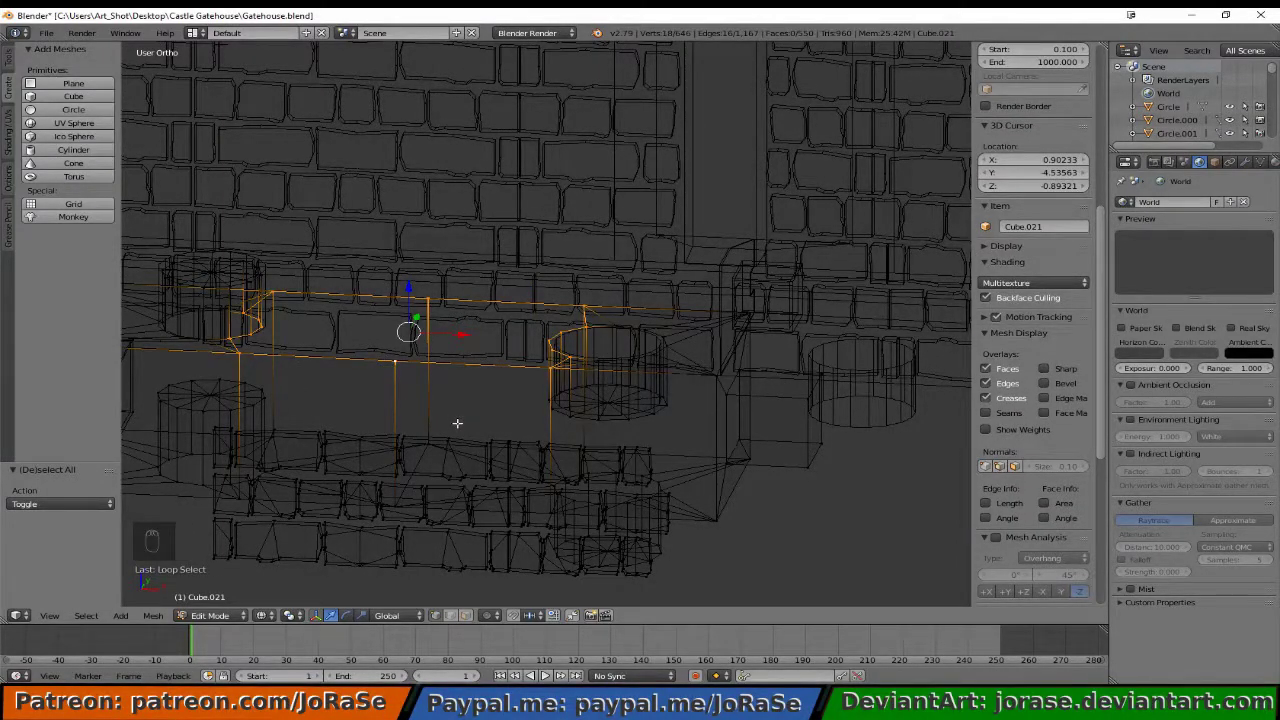
key(ctrl+i)
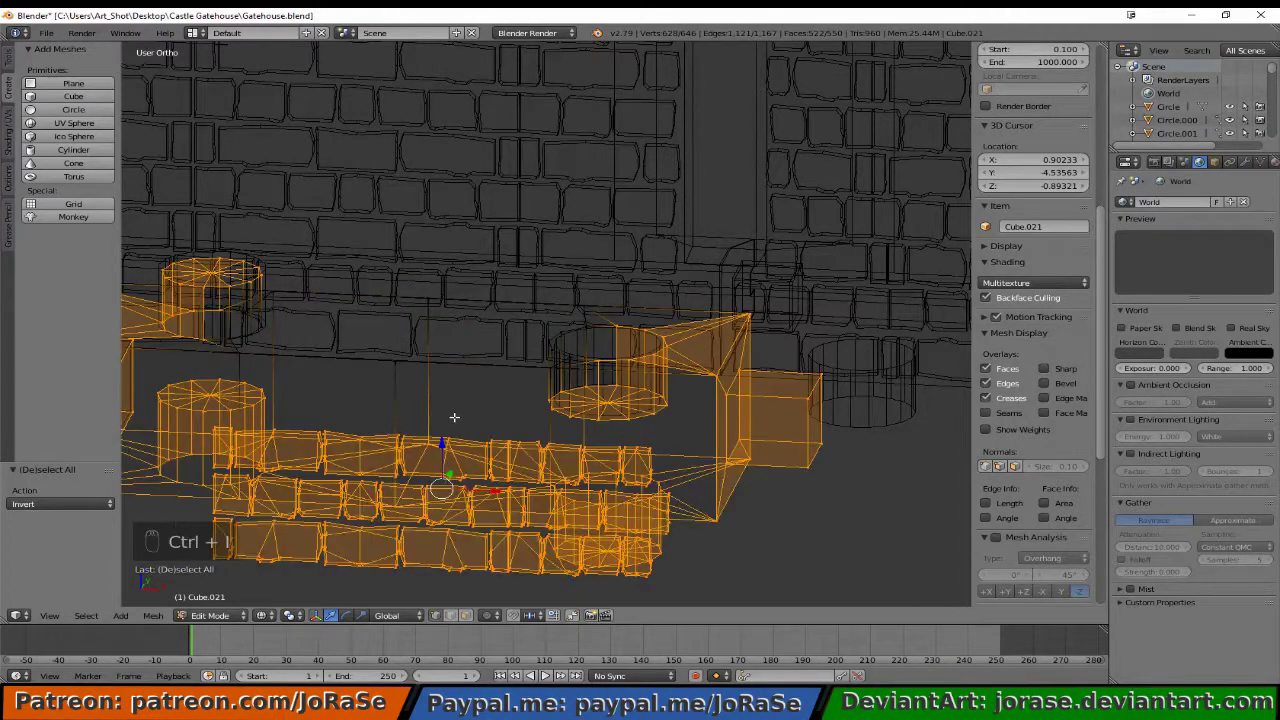
key(h)
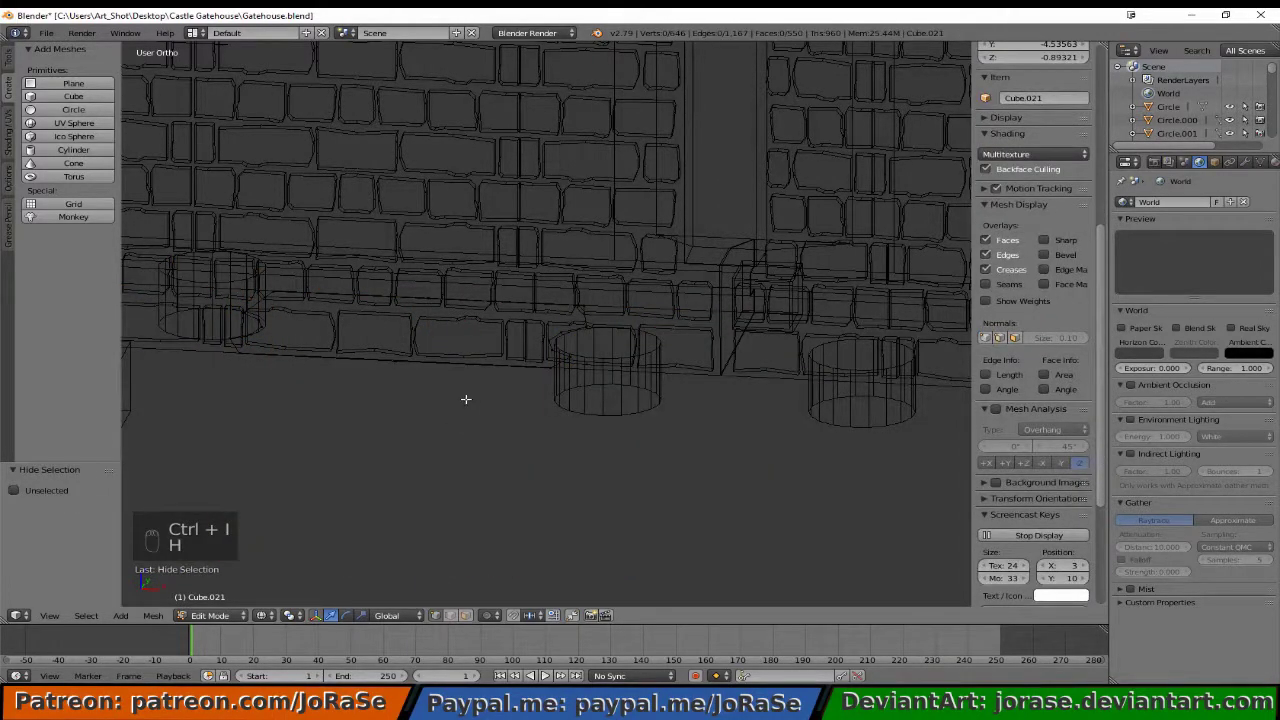
middle_drag(465, 399, 484, 273)
key(z)
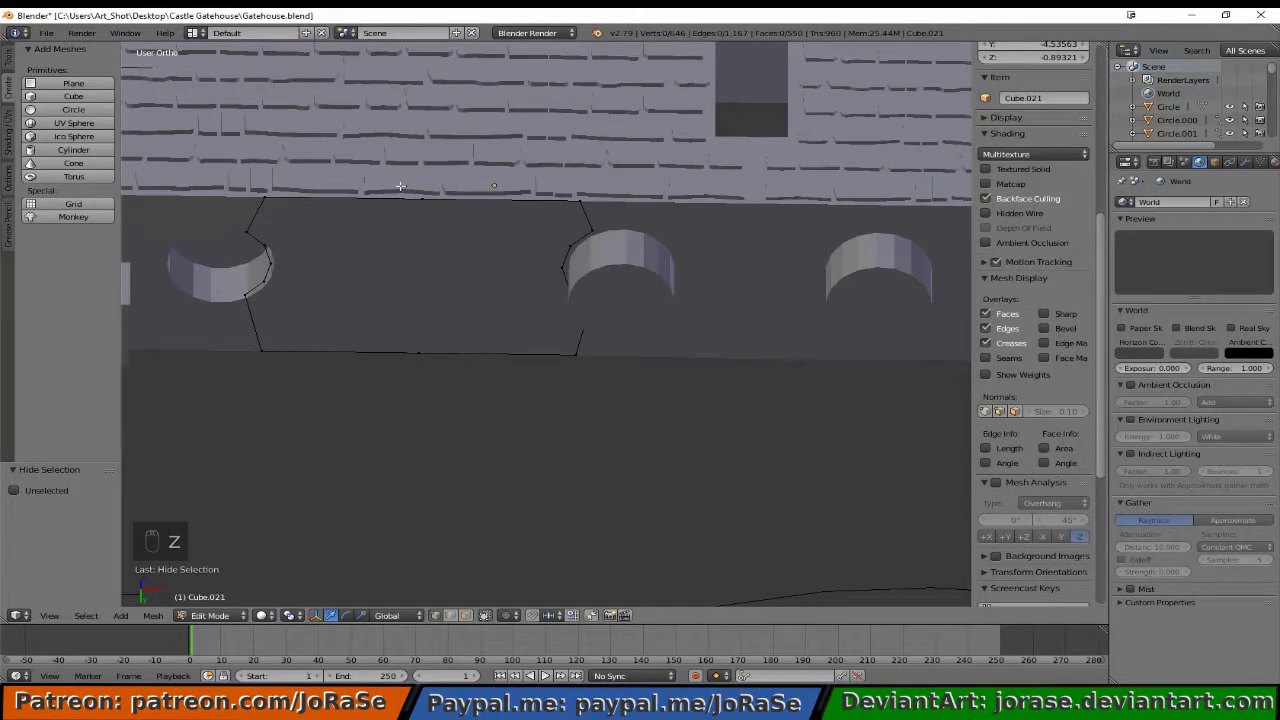
- Bridge the top face's gap with a triangle joining its front and rear midpoints to the right notch's innermost vertex
key(b)
drag(401, 188, 466, 372)
key(b)
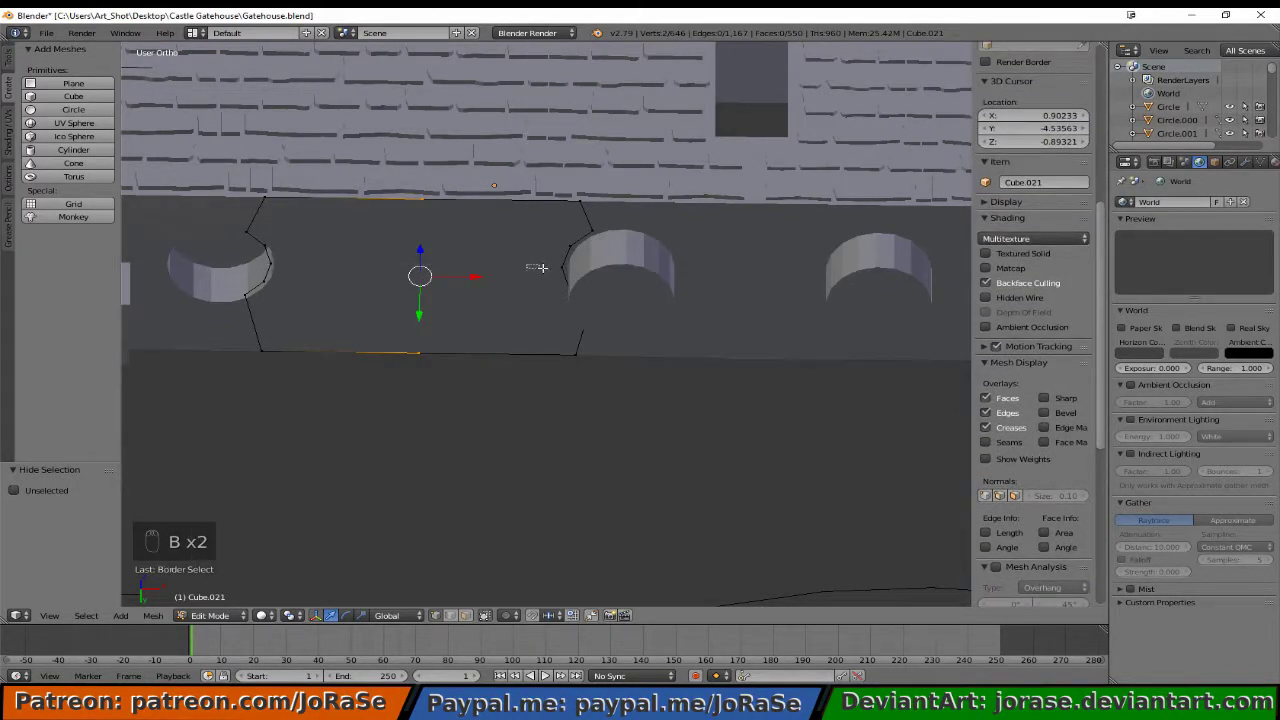
drag(537, 267, 572, 284)
key(f)
- Fill the front sliver beside that triangle with a face from the front midpoint to the right notch's innermost and next forward vertices
key(b)
middle_drag(384, 320, 446, 394)
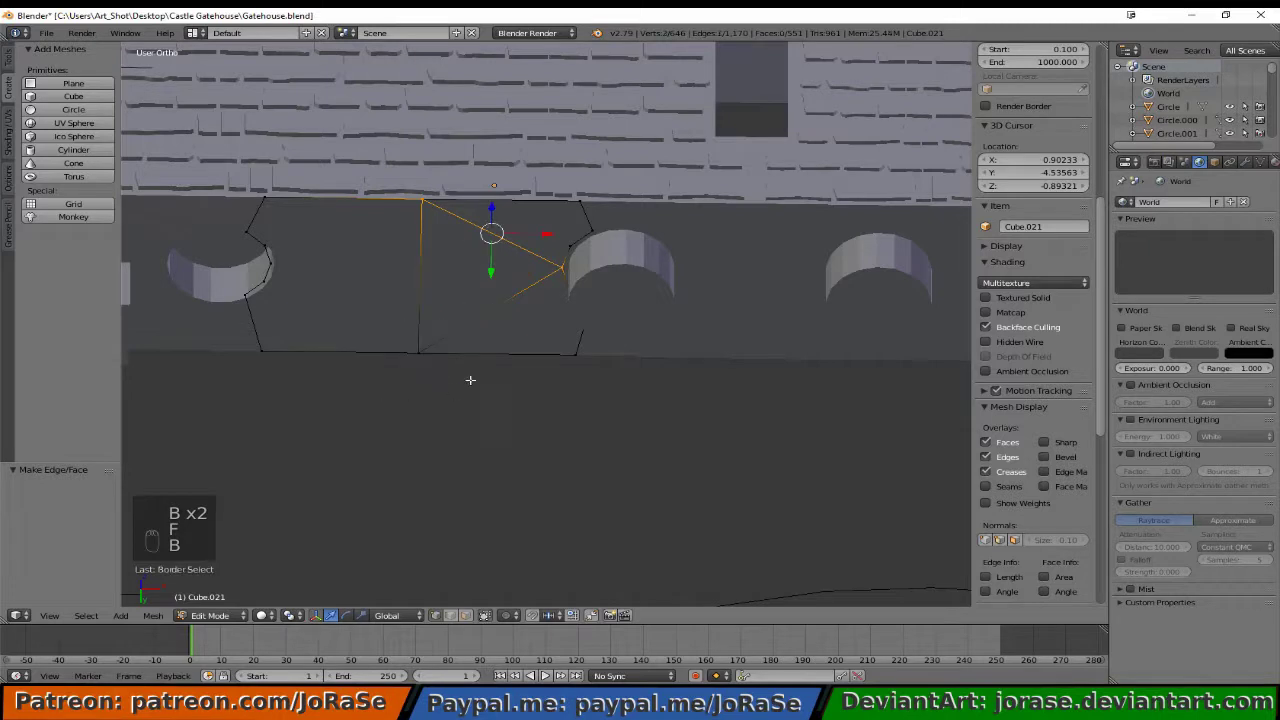
key(b)
drag(556, 228, 576, 250)
key(f)
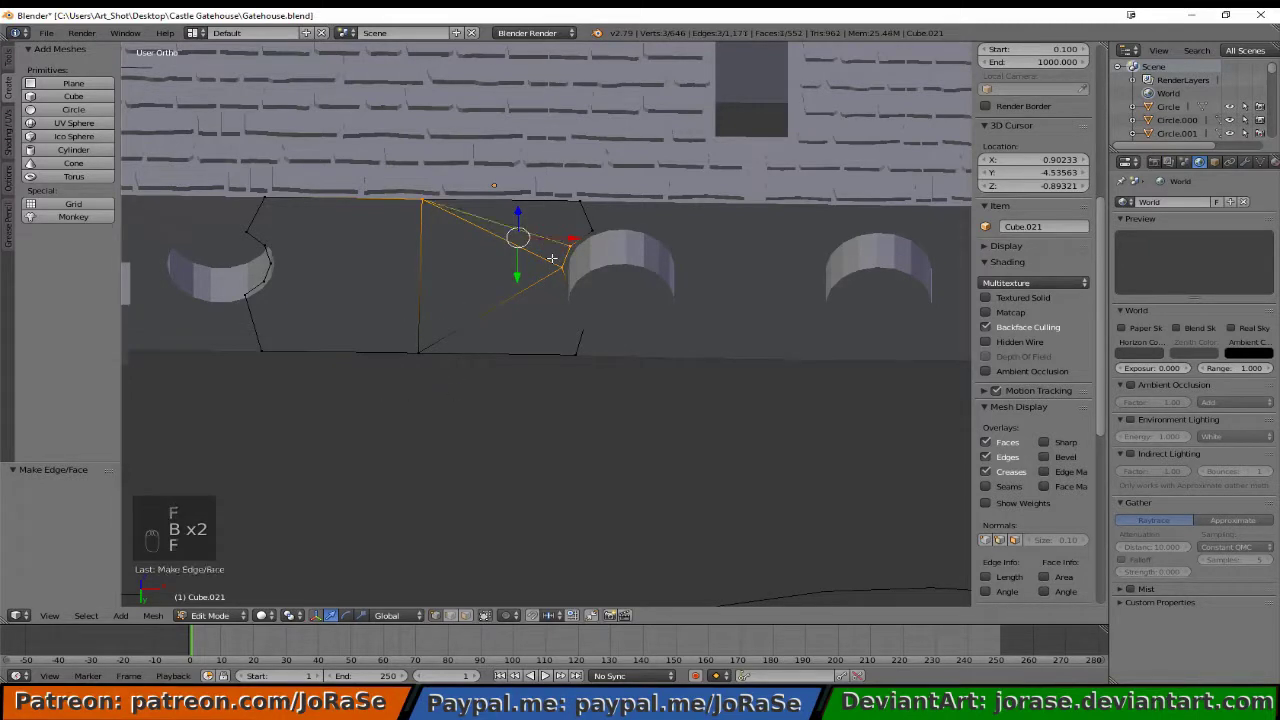
- Fill the front corner beside the right notch with a face joining the front midpoint, the front corner and the notch's forward vertices
key(b)
middle_drag(551, 258, 569, 276)
key(b)
drag(556, 197, 620, 238)
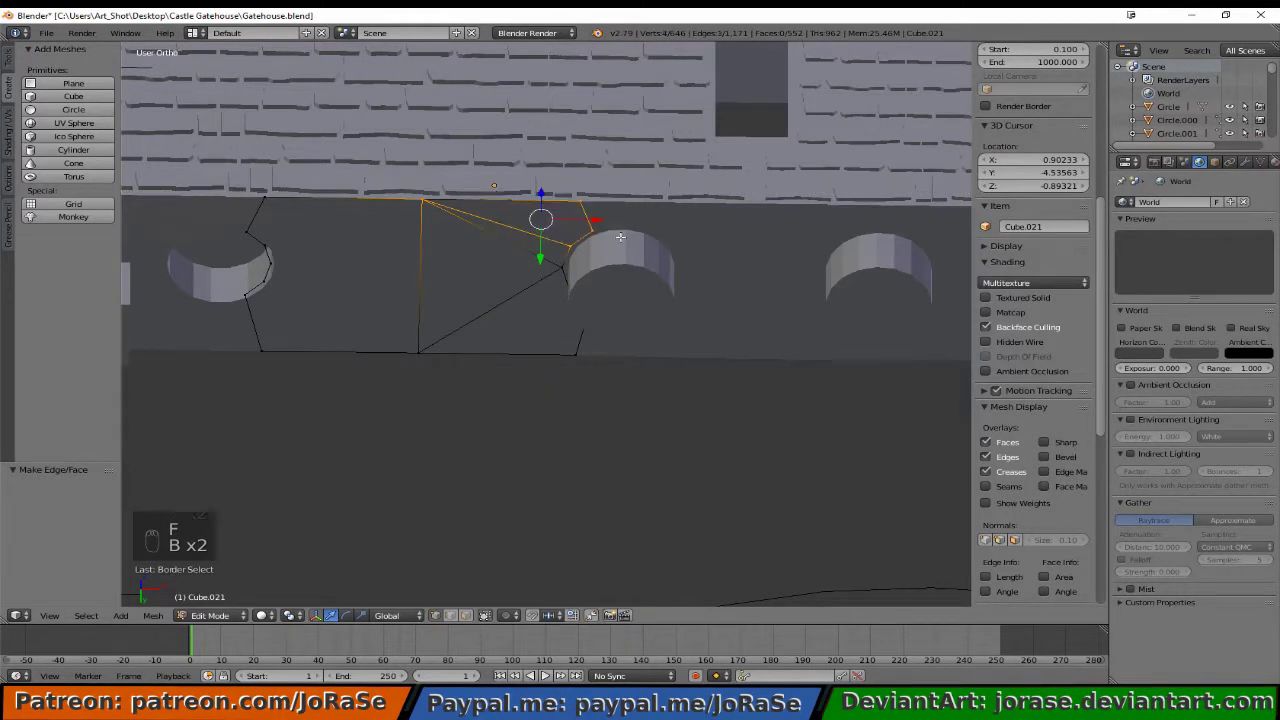
key(f)
key(a)
- Fill the rear sliver beside the right notch with a face from the rear midpoint to the notch's innermost and next rearward vertices
key(b)
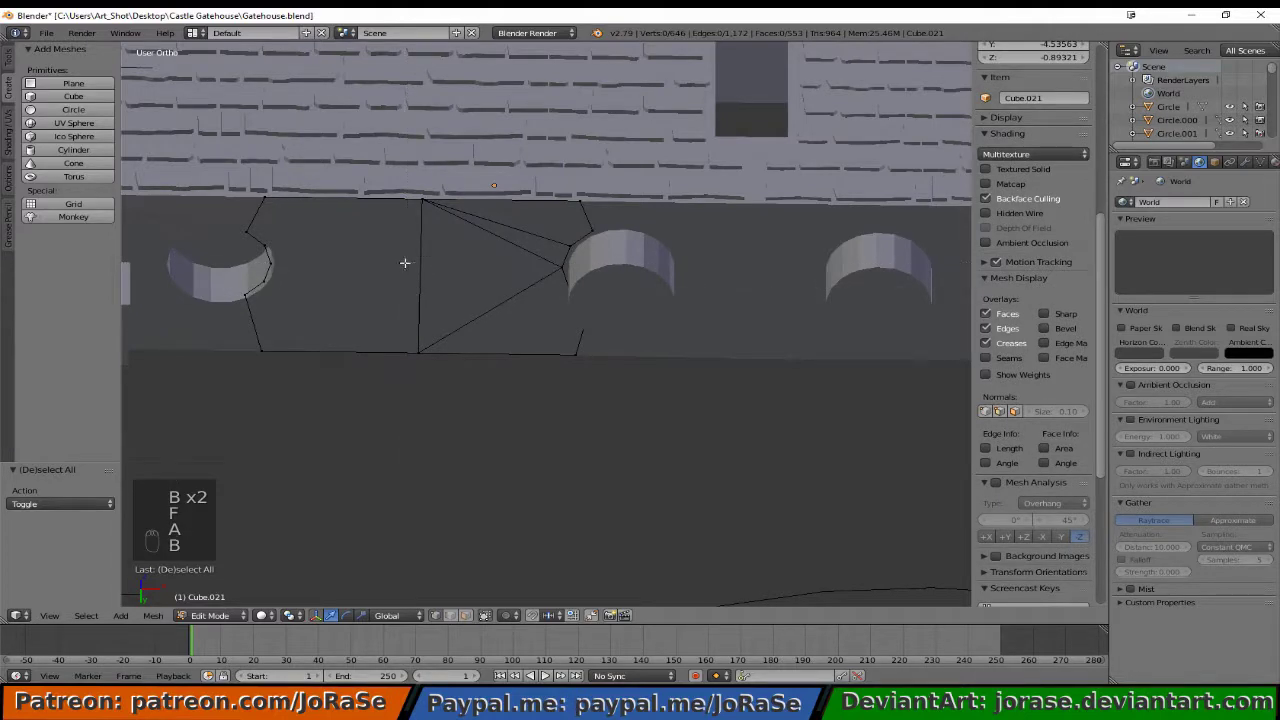
drag(405, 263, 490, 378)
key(b)
drag(528, 257, 570, 275)
middle_drag(570, 275, 581, 309)
key(b)
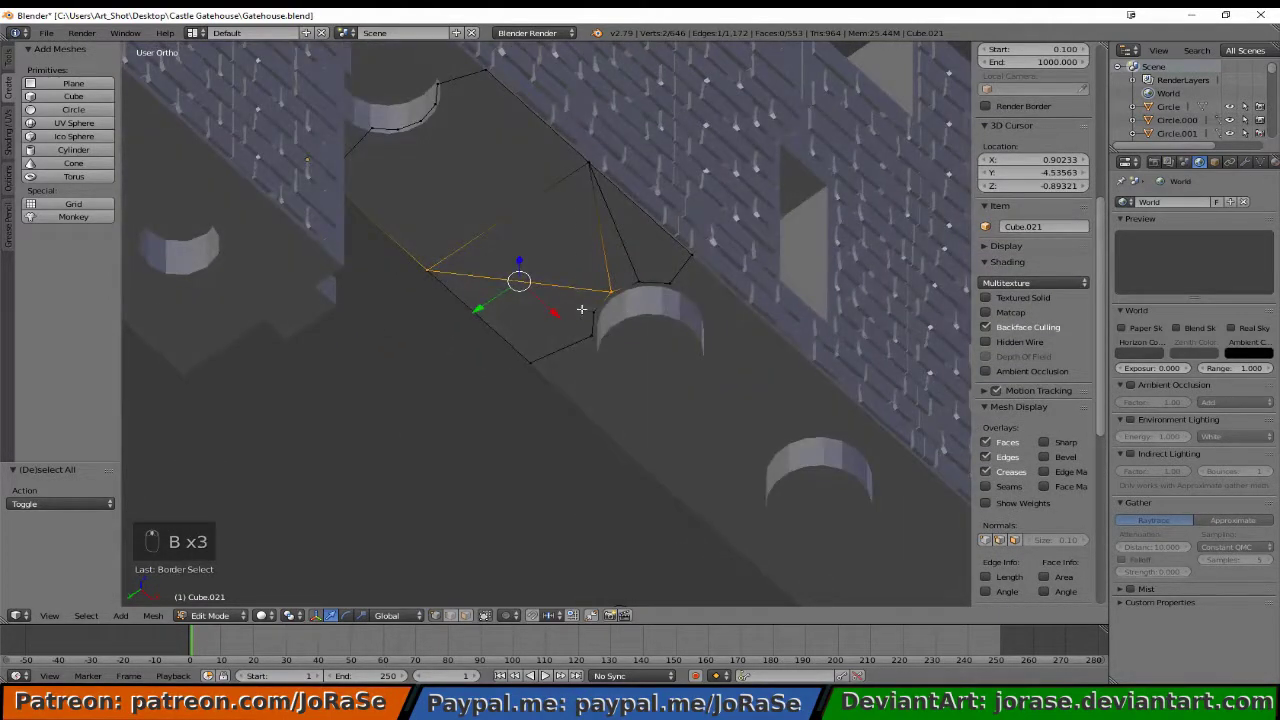
drag(581, 309, 612, 286)
key(f)
- Close the rear corner beside the right notch with a face joining the rear midpoint, the rear corner and the notch's rearward vertices
key(b)
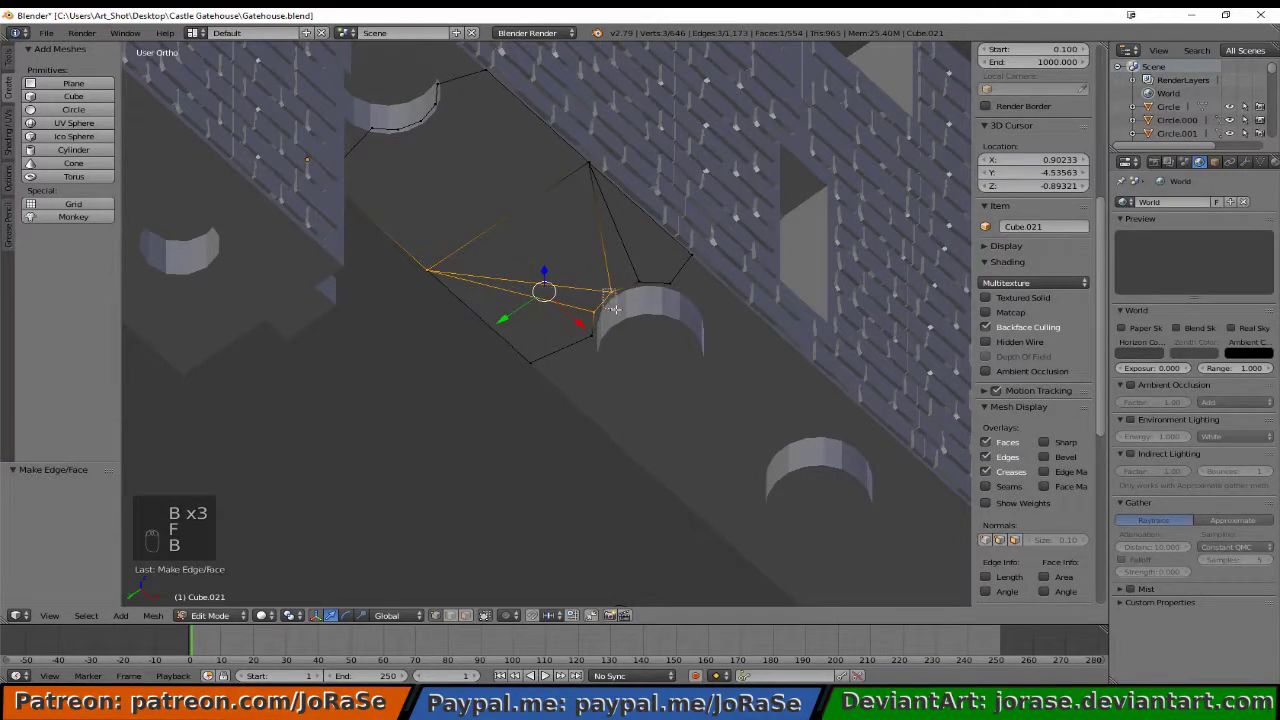
middle_drag(616, 309, 619, 312)
key(b)
drag(587, 322, 606, 356)
key(b)
drag(514, 346, 534, 373)
key(f)
key(a)
- Fill the front corner beside the left notch with a face joining the front midpoint, the front corner and the notch's forward vertices
shift+middle_drag(556, 326, 530, 445)
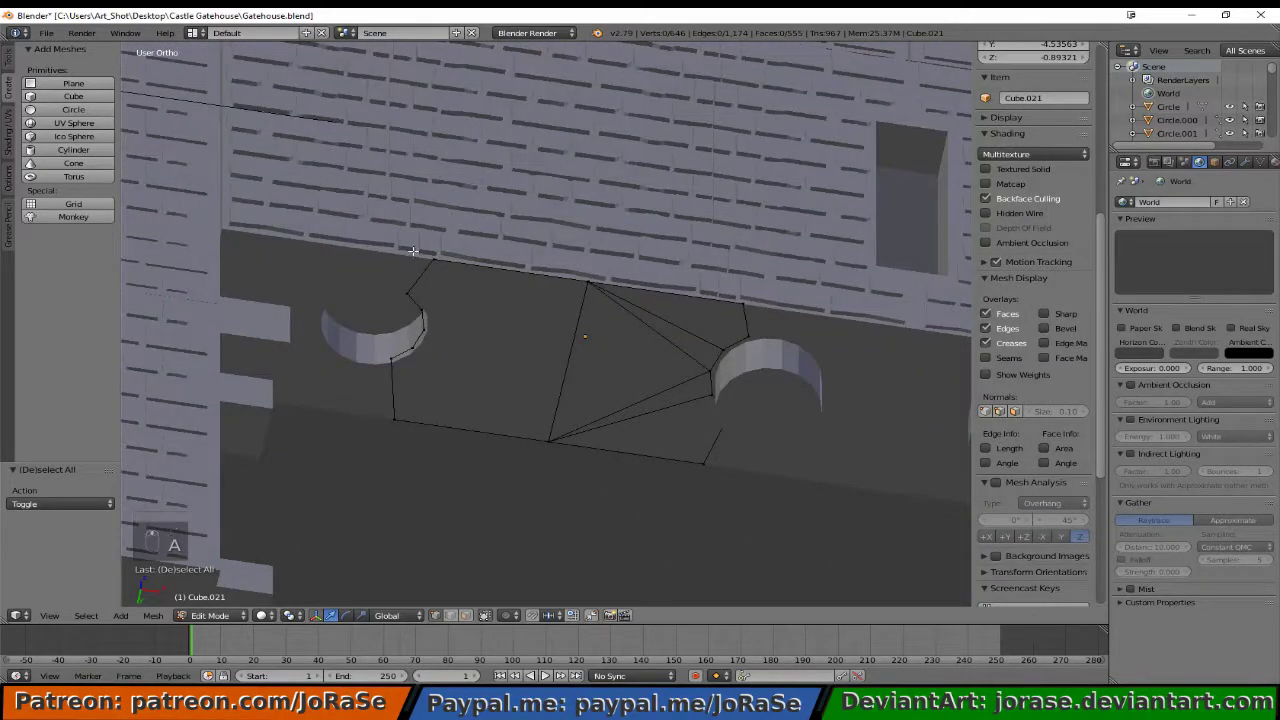
key(b)
drag(394, 246, 536, 328)
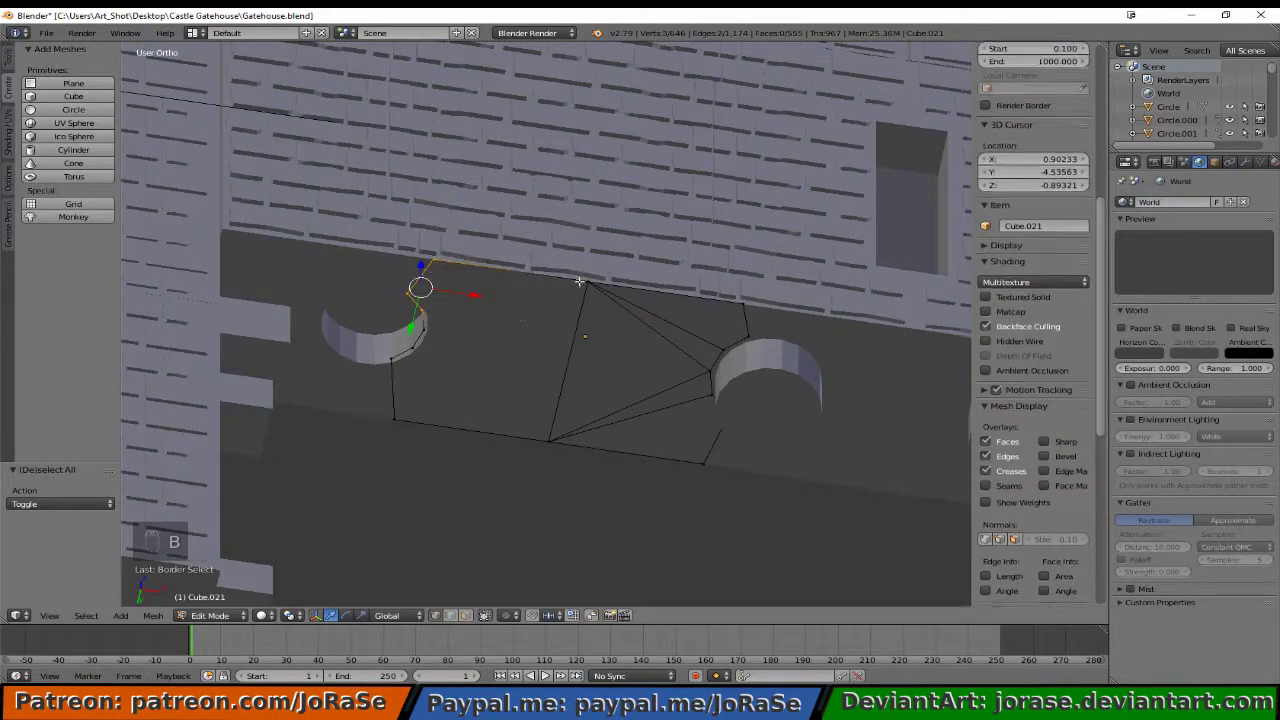
key(b)
drag(579, 277, 596, 292)
key(f)
- Fill the sliver from the front midpoint to the left notch's innermost and next forward vertices, and flip the new face's normals
key(b)
drag(376, 242, 431, 300)
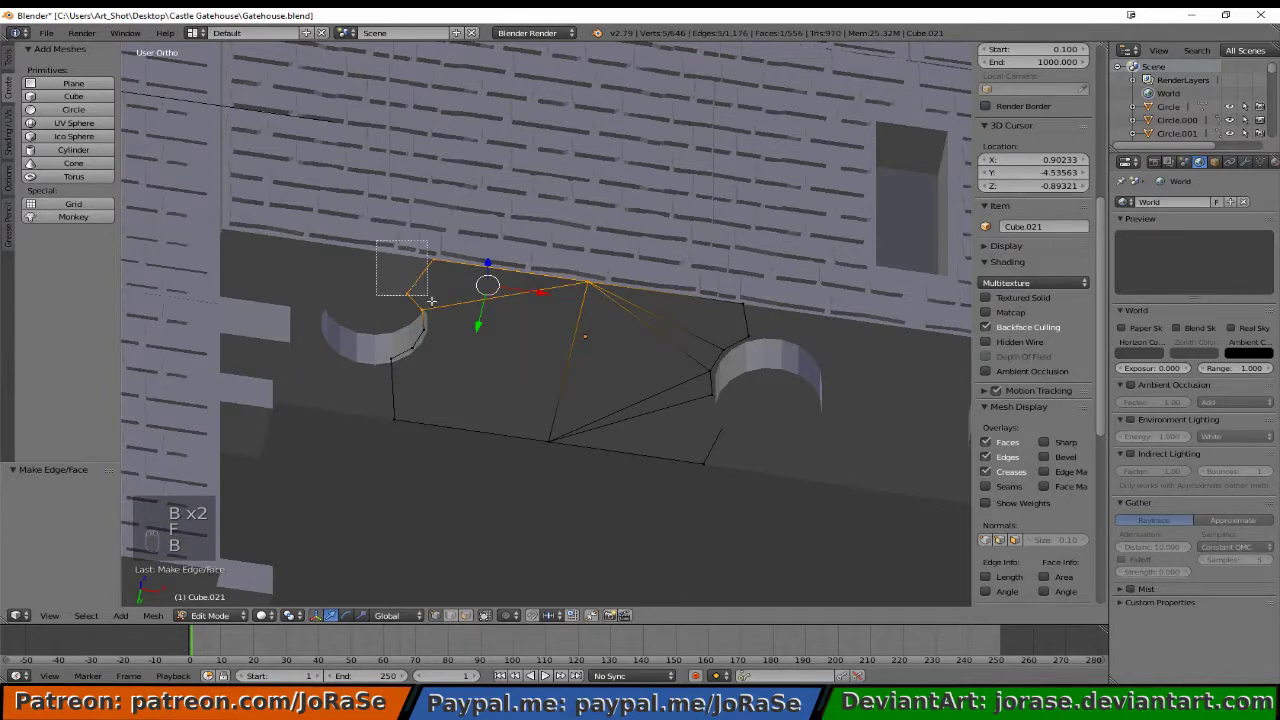
middle_drag(431, 300, 438, 312)
key(b)
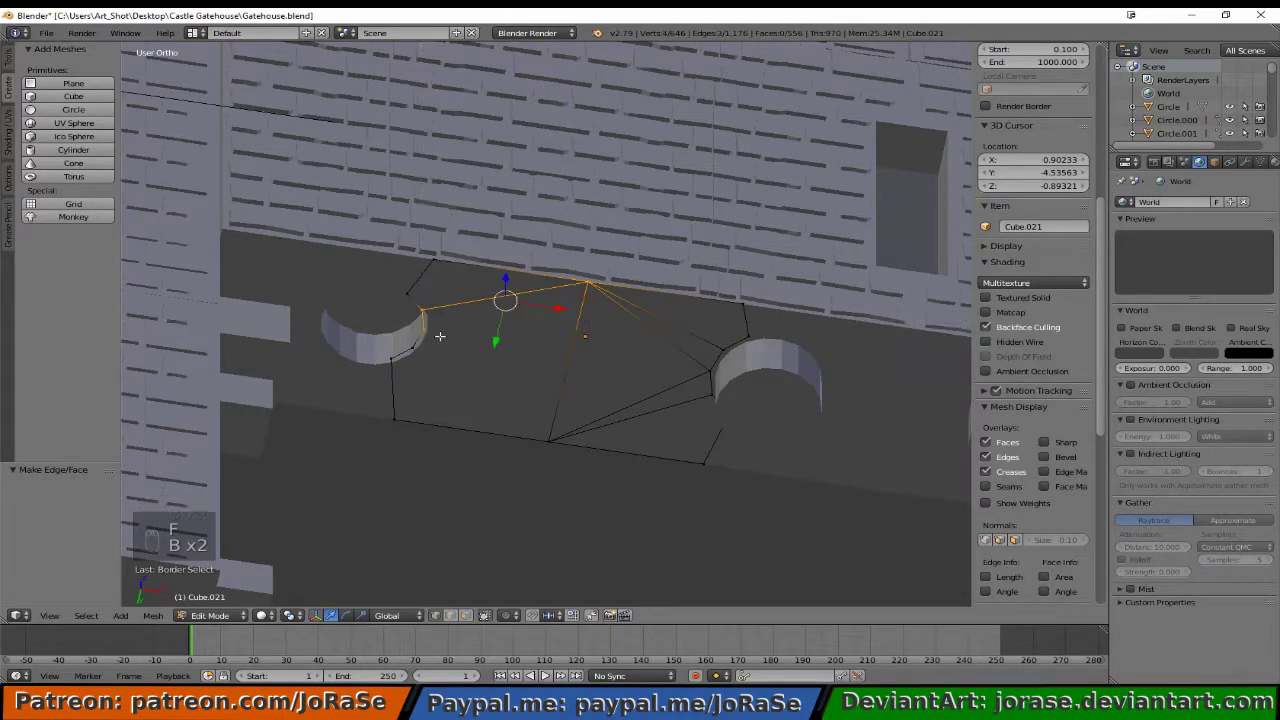
key(f)
key(b)
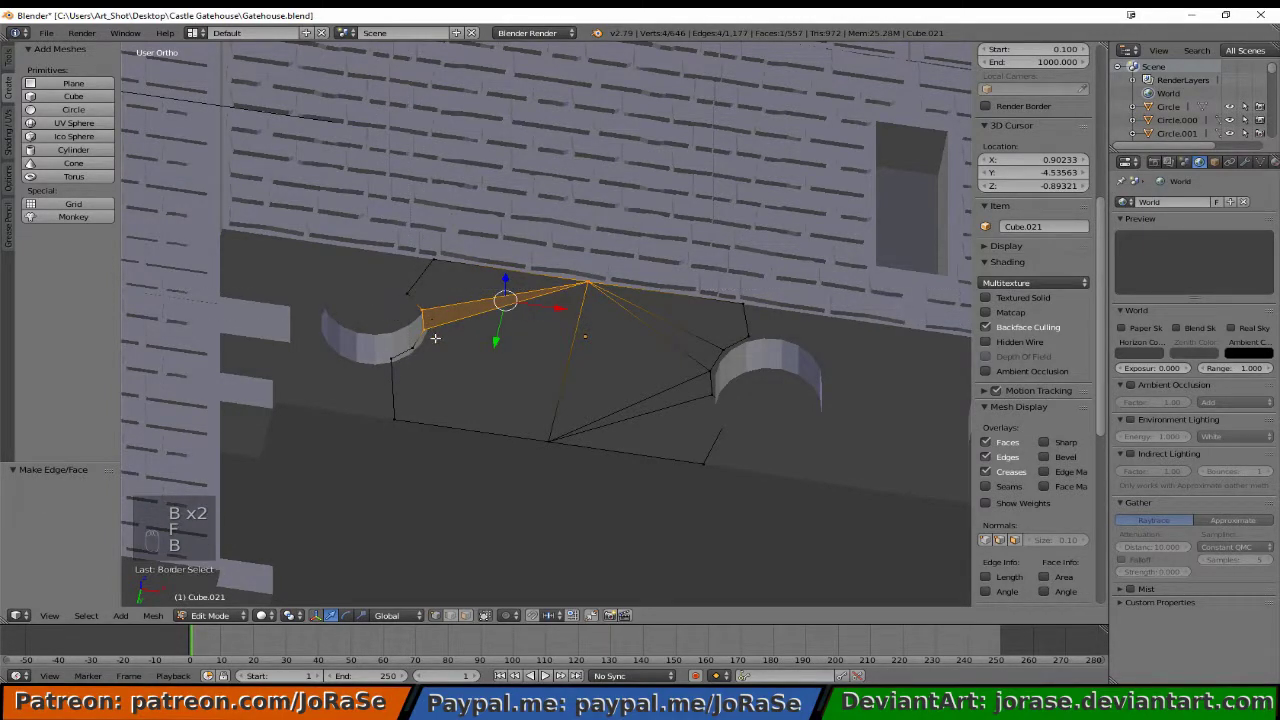
middle_drag(435, 338, 378, 361)
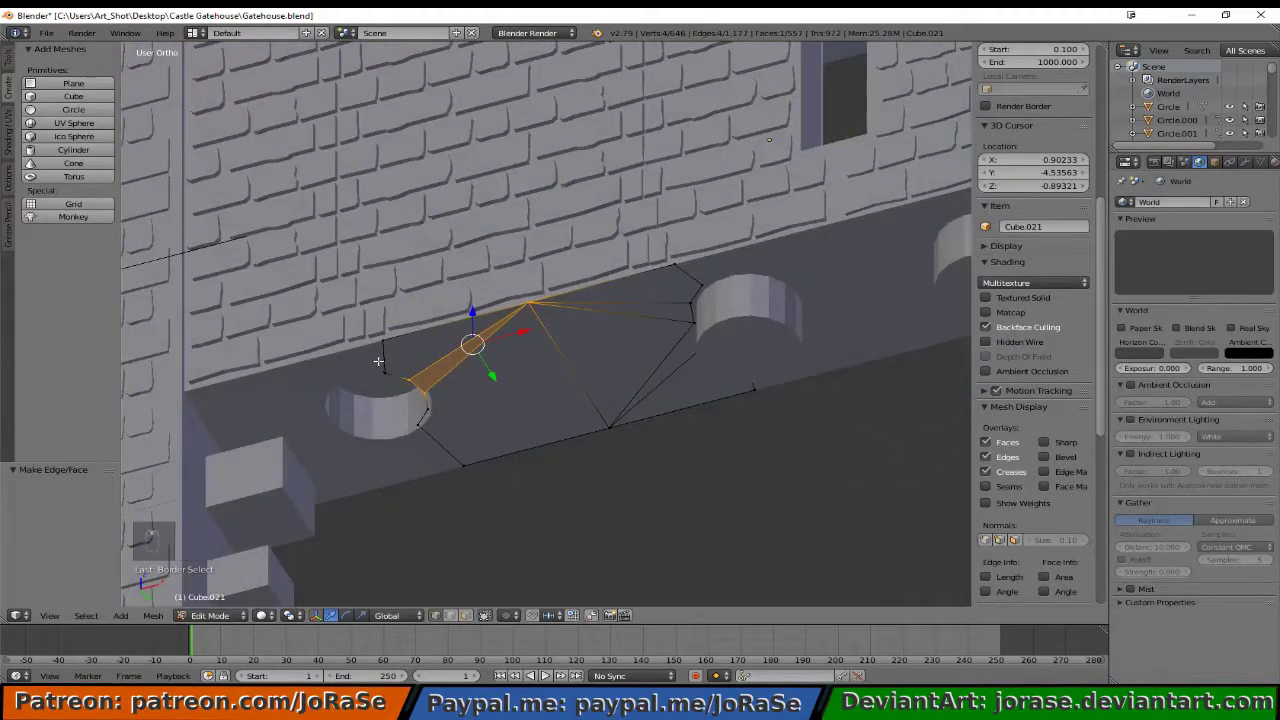
key(w)
click(376, 363)
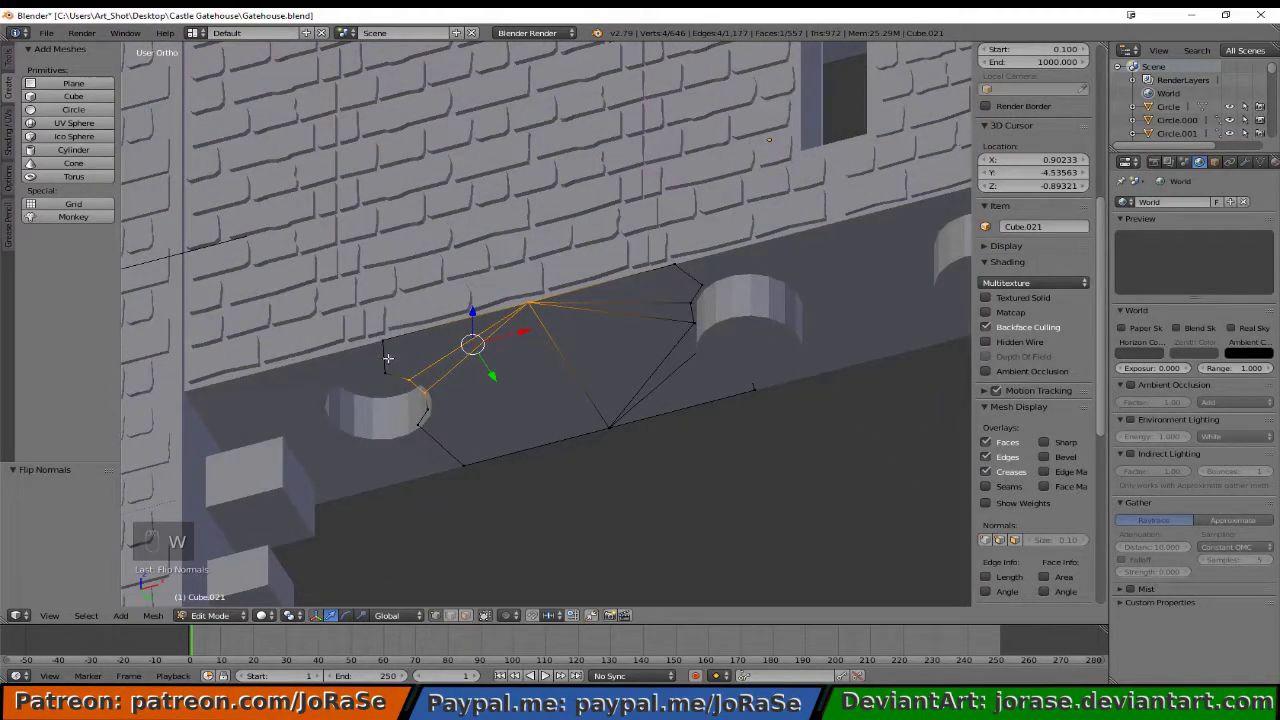
- Bridge the gap with a triangle joining the front and rear midpoints to the left notch's innermost vertex
key(b)
middle_drag(385, 353, 419, 389)
key(b)
drag(559, 397, 628, 445)
key(f)
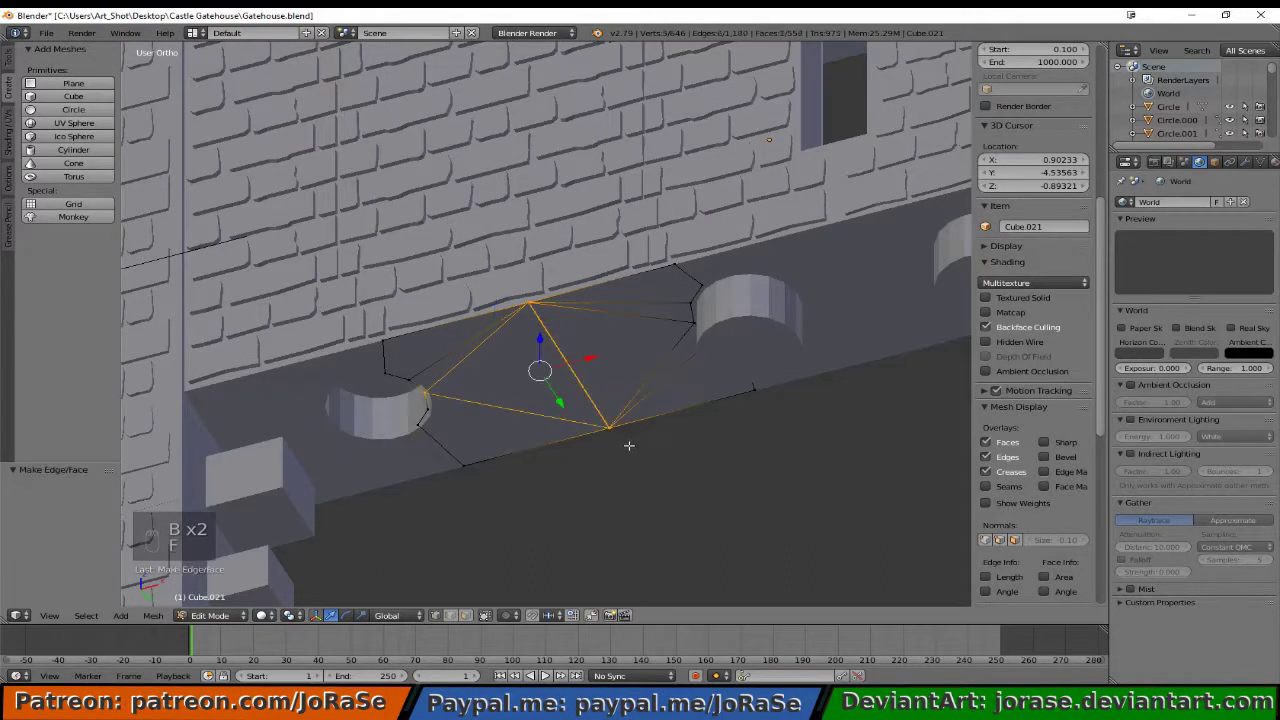
- Fill the sliver from the rear midpoint to the left notch's innermost and next rearward vertices, and flip the new face's normals
key(b)
middle_drag(467, 298, 541, 329)
key(b)
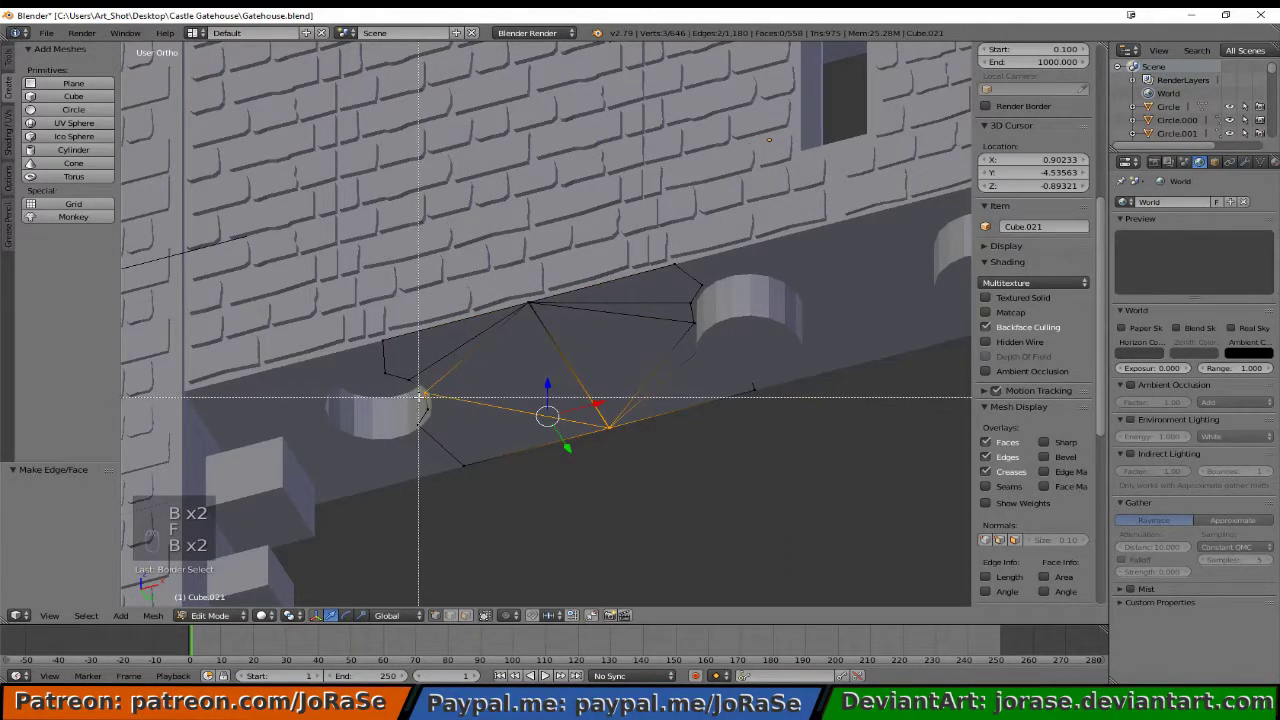
drag(414, 394, 444, 414)
key(f)
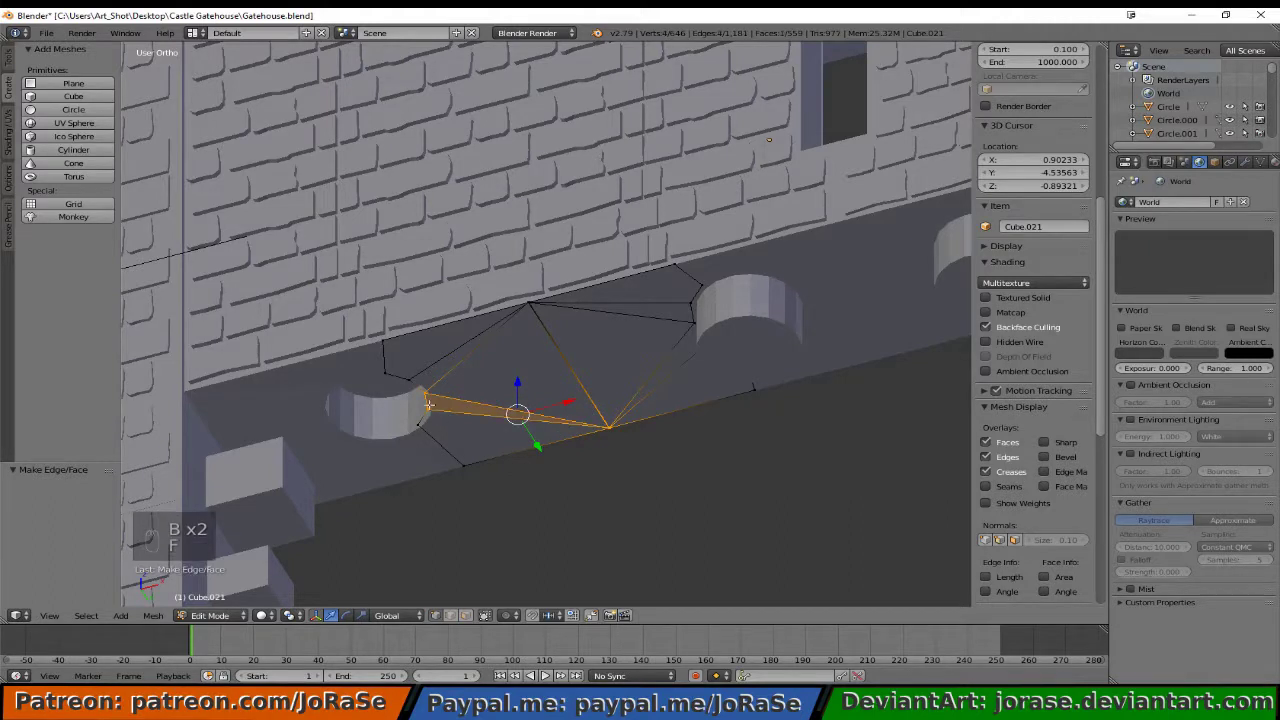
key(b)
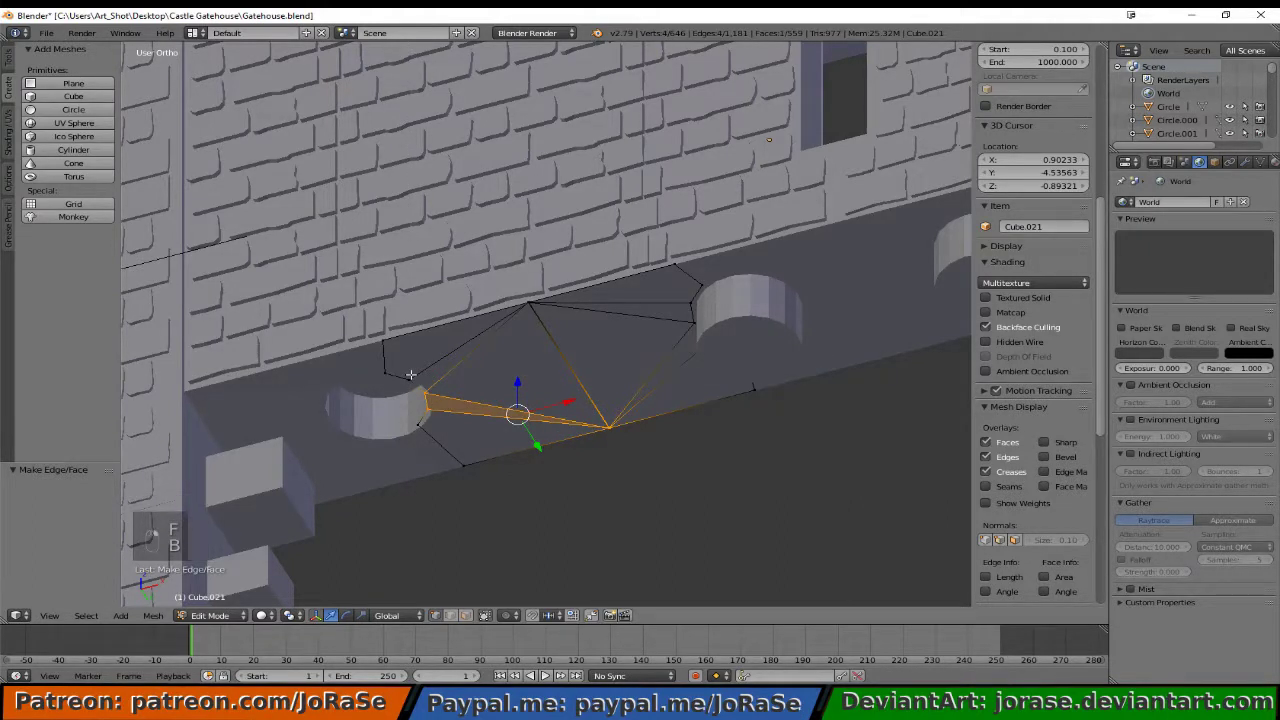
key(w)
click(412, 373)
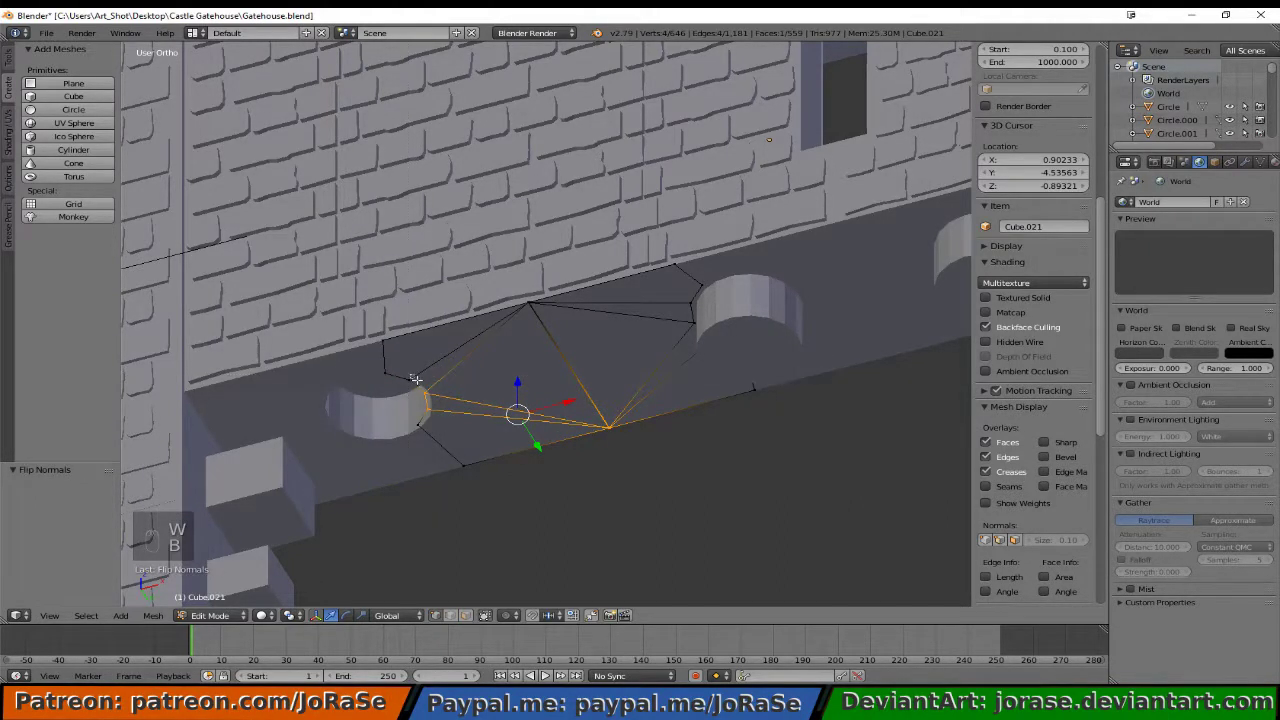
- Close the rear corner beside the left notch with a face joining the rear midpoint, the rear corner and the notch's rearward vertices
key(b)
drag(414, 410, 501, 505)
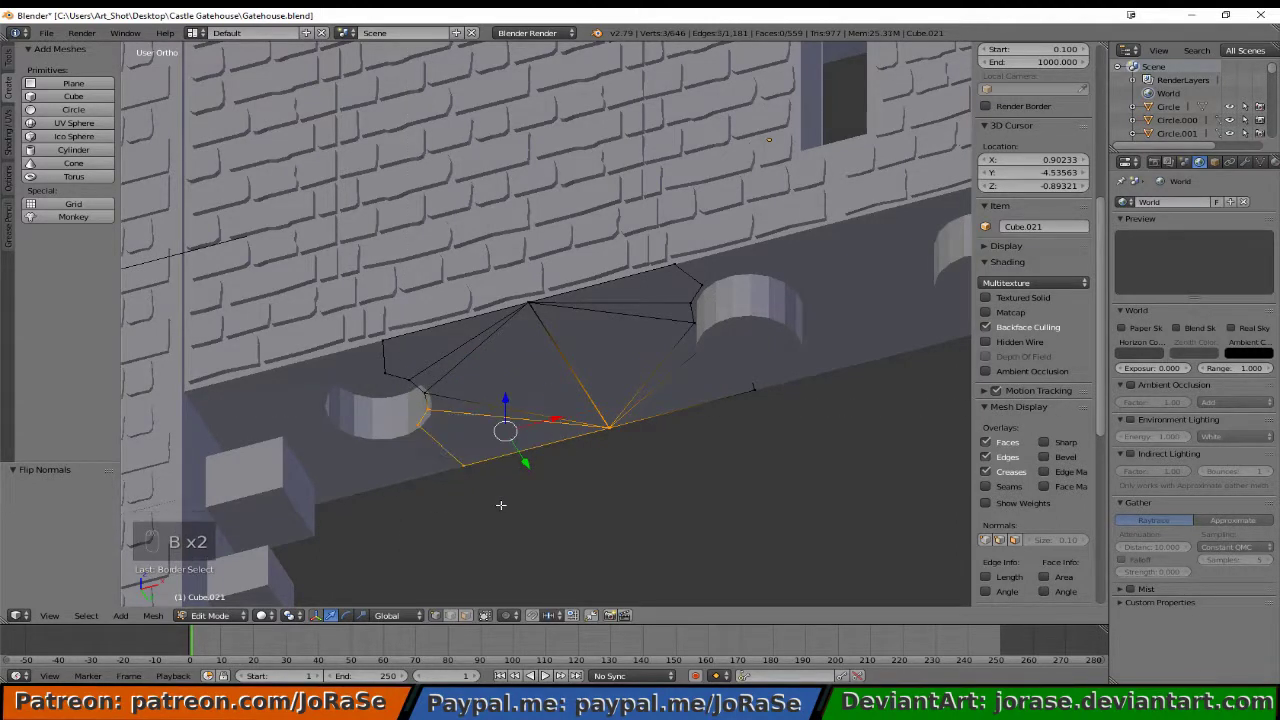
key(f)
key(a)
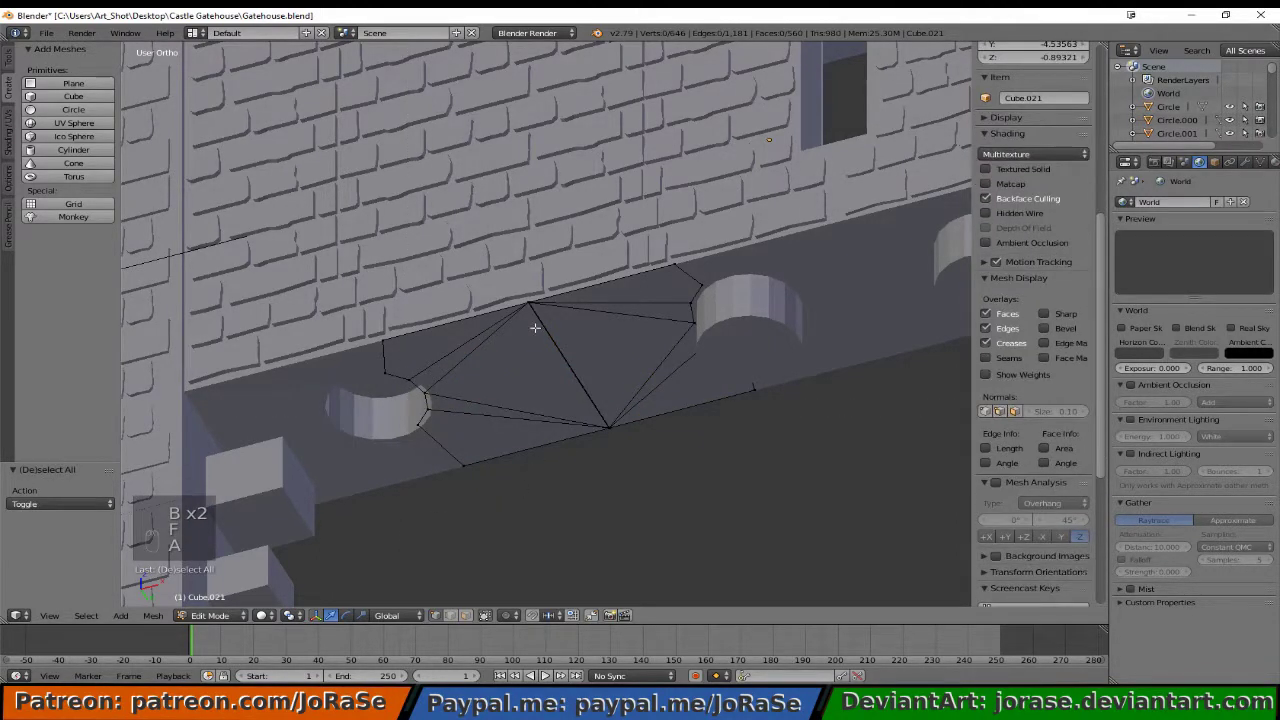
- In wireframe display, merge the duplicate vertices at the gap's front midpoint At Center
key(a)
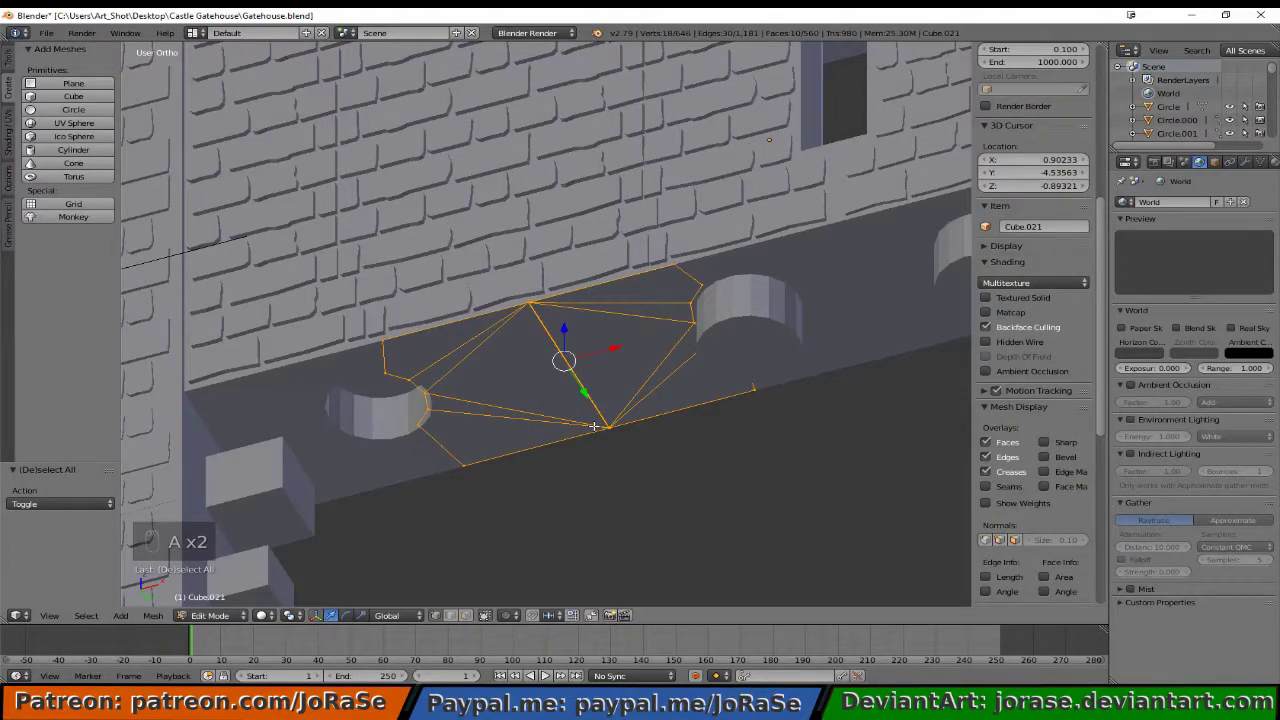
key(z)
key(a)
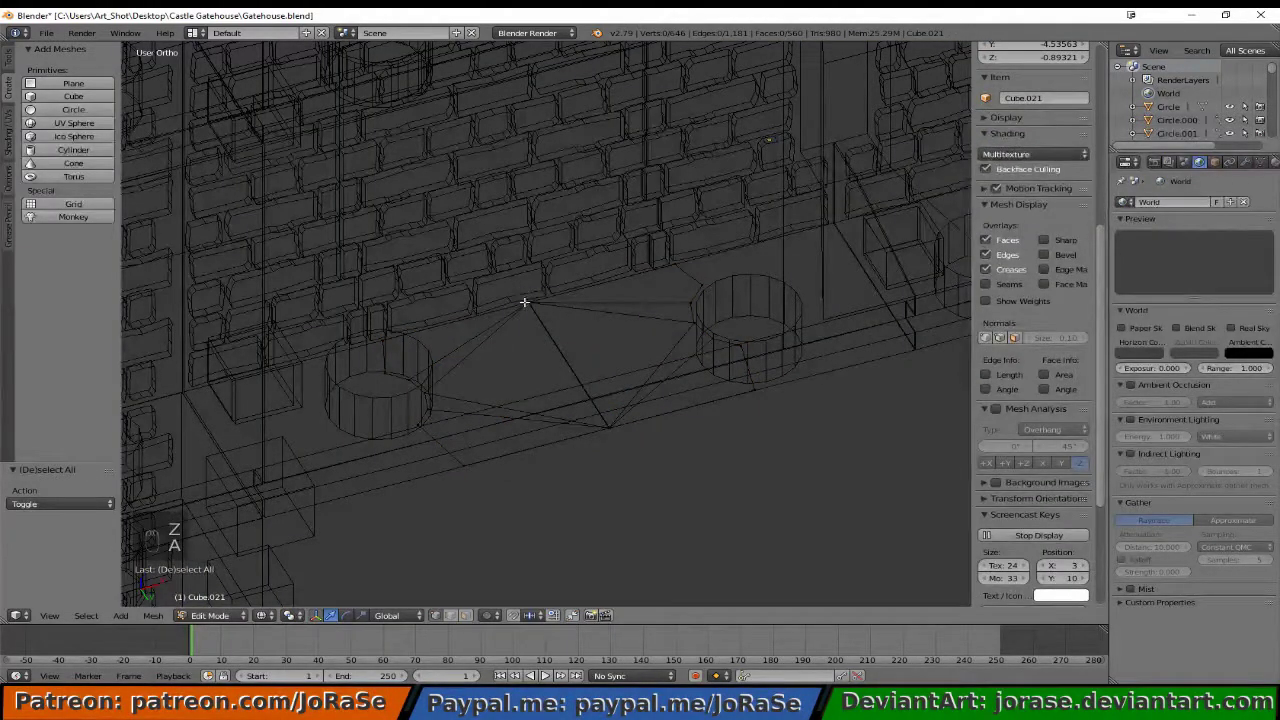
key(b)
mouse_move(523, 302)
mouse_down()
mouse_move(545, 337)
mouse_move(531, 306)
mouse_up()
key(b)
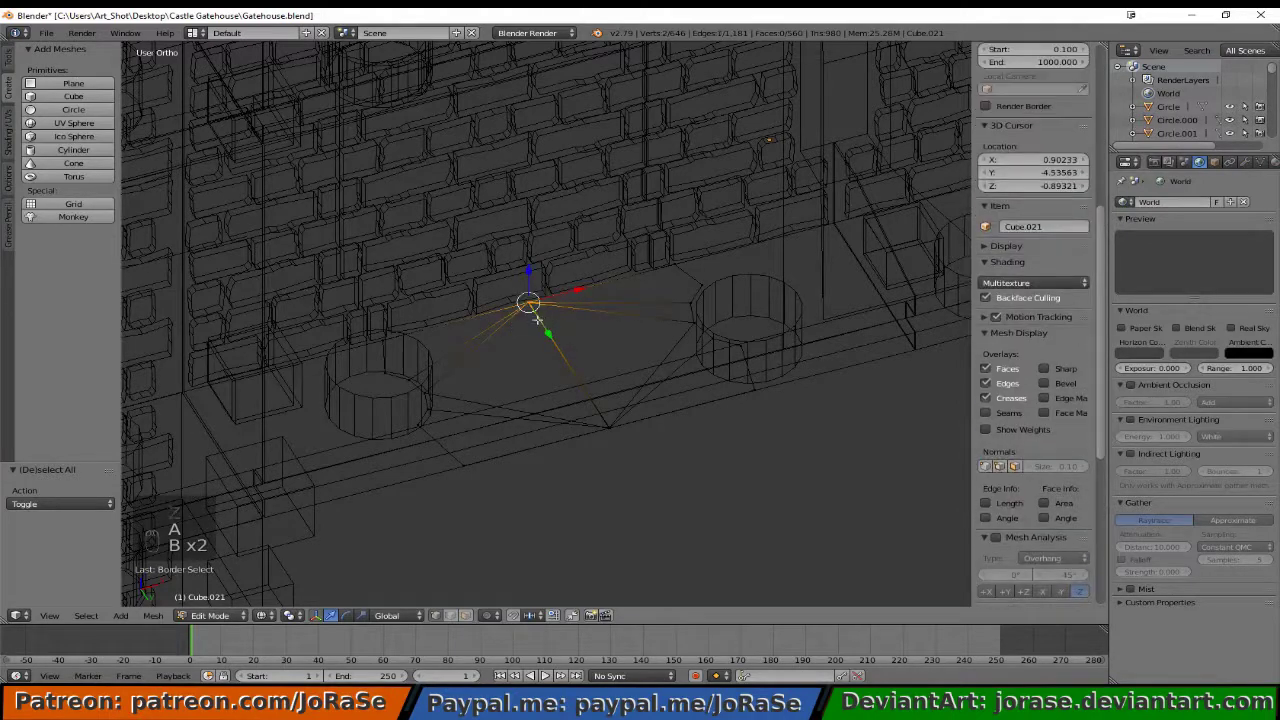
key(alt+m)
click(604, 463)
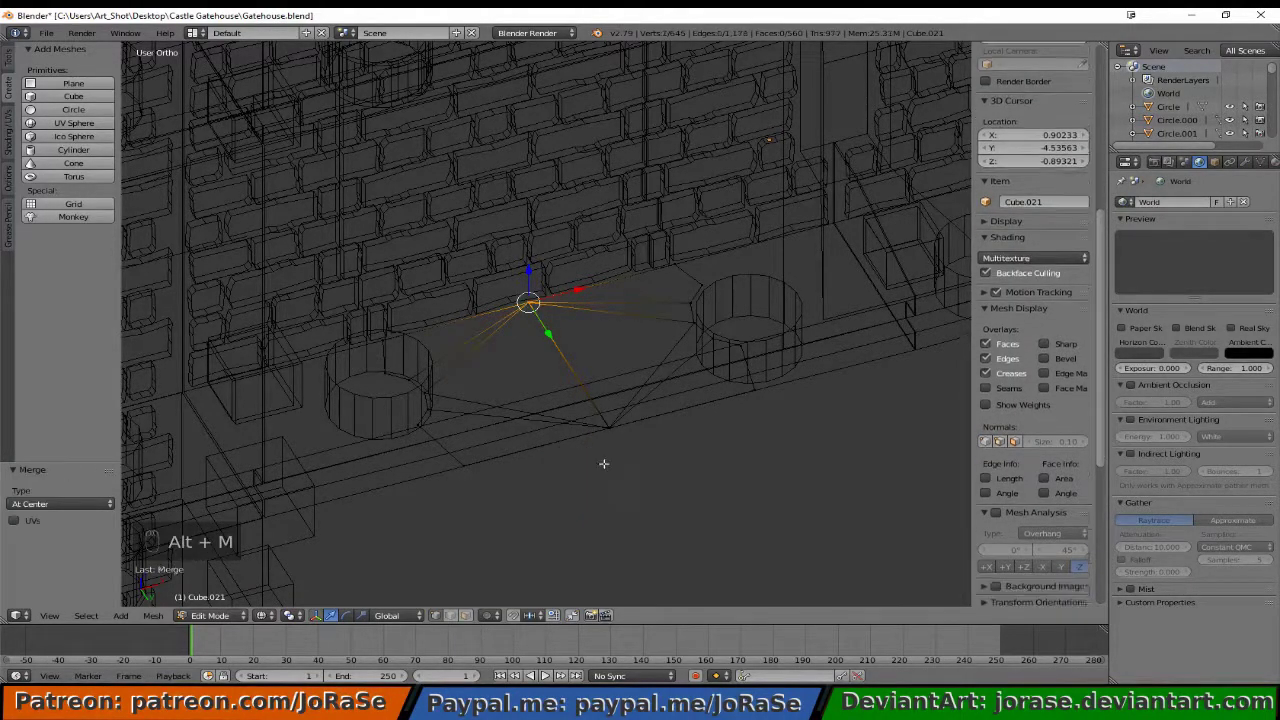
- Merge the duplicate vertices at the gap's rear midpoint At Center, clear the selection and return to solid display
key(a)
key(b)
drag(591, 422, 612, 457)
key(alt+m)
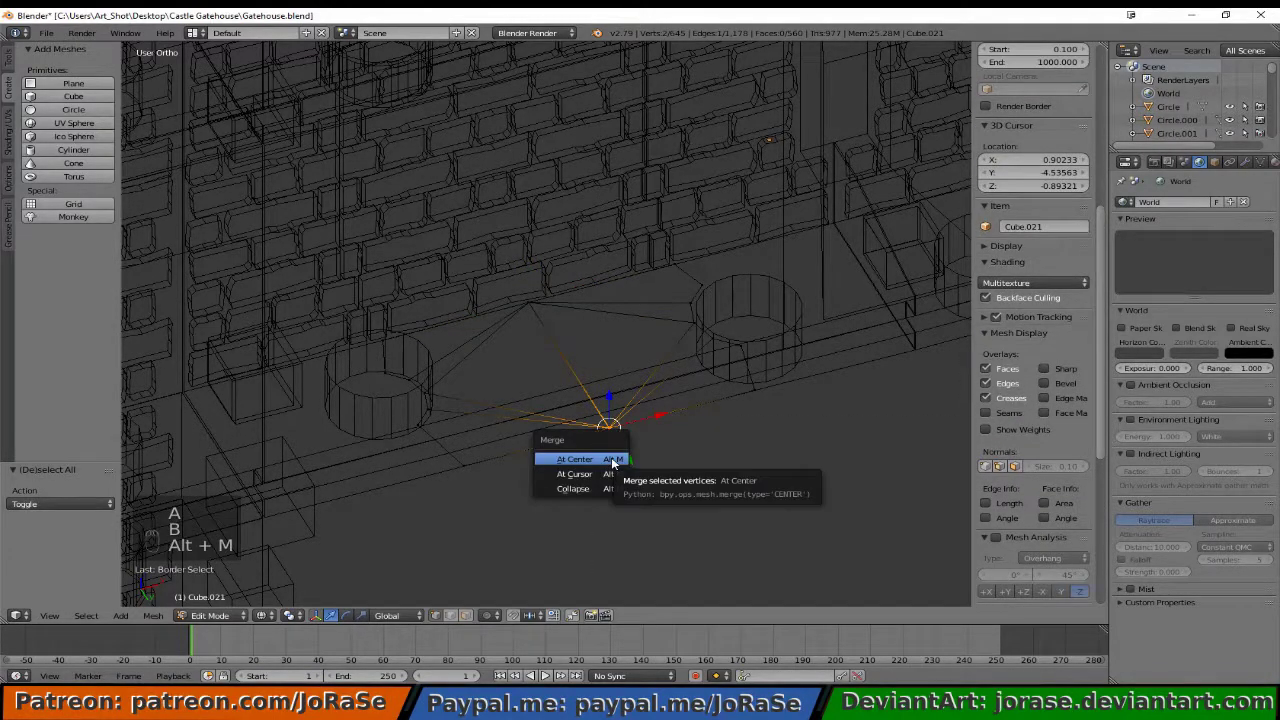
click(610, 458)
key(a)
key(z)
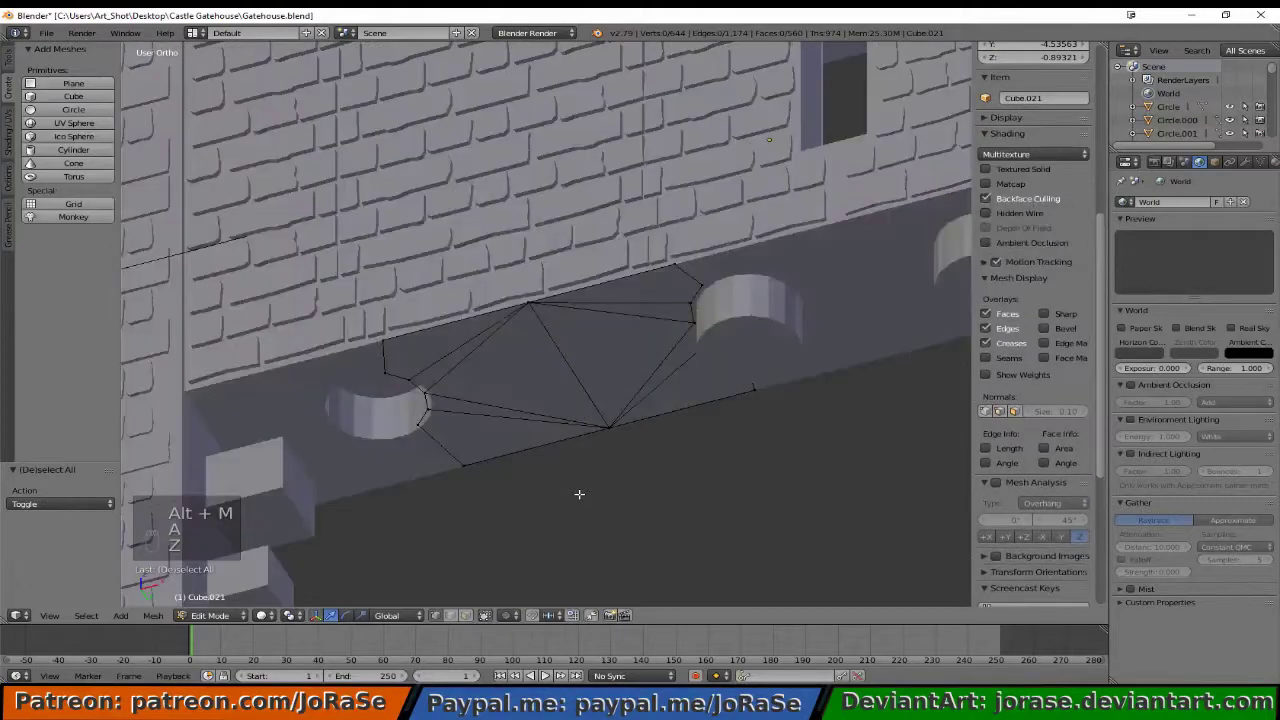
- Reveal all hidden geometry of the block and show it in wireframe from the front
key(alt+h)
mouse_move(563, 494)
middle_down()
mouse_move(591, 446)
mouse_move(485, 528)
mouse_move(543, 508)
middle_up()
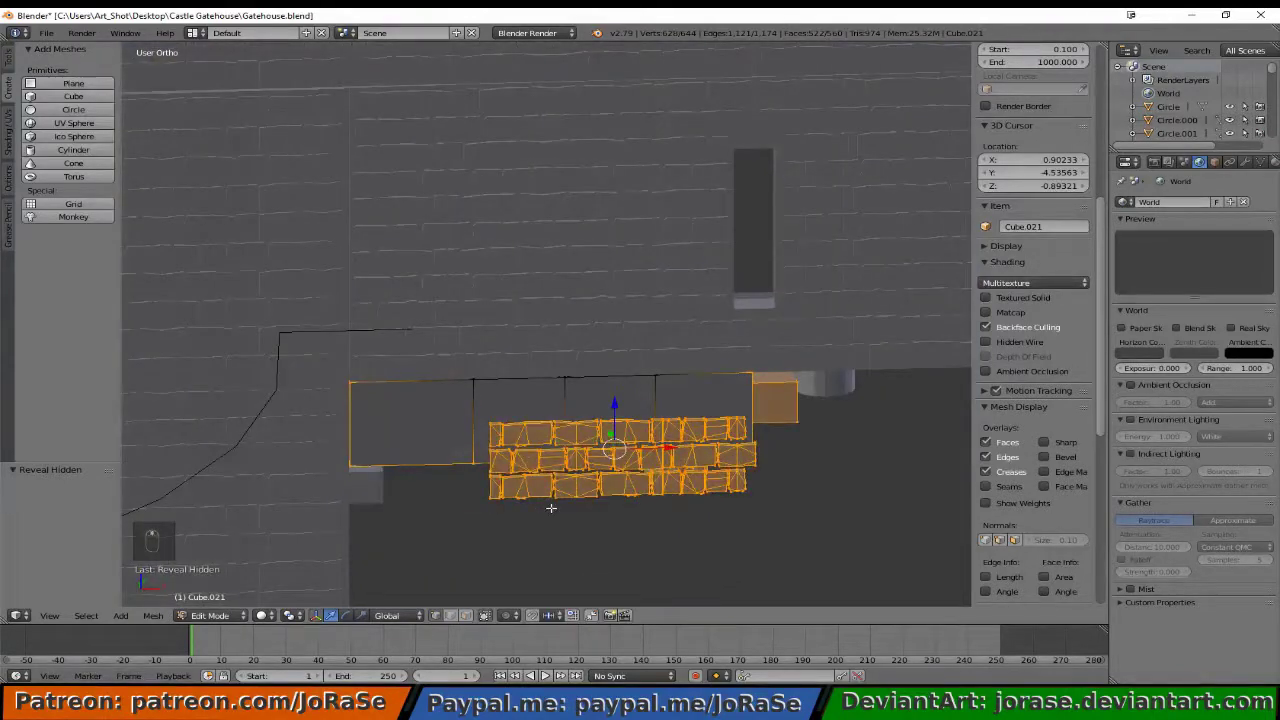
key(KP_3)
key(KP_1)
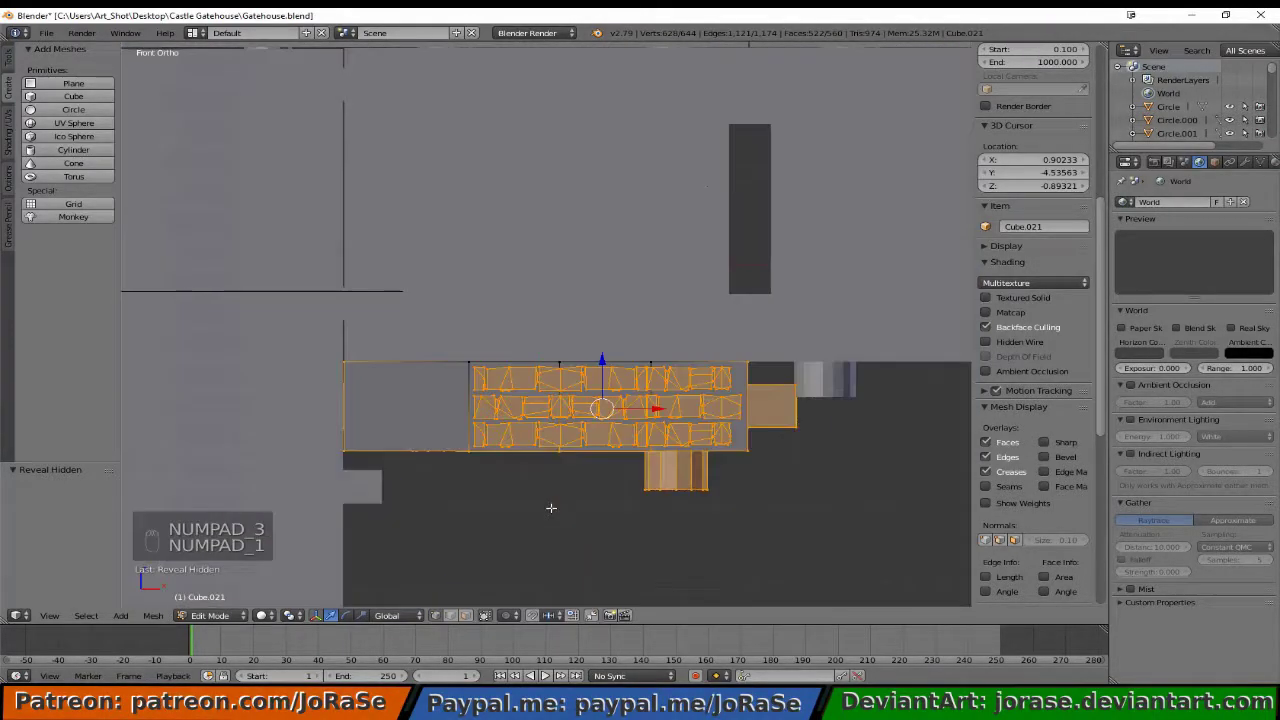
key(z)
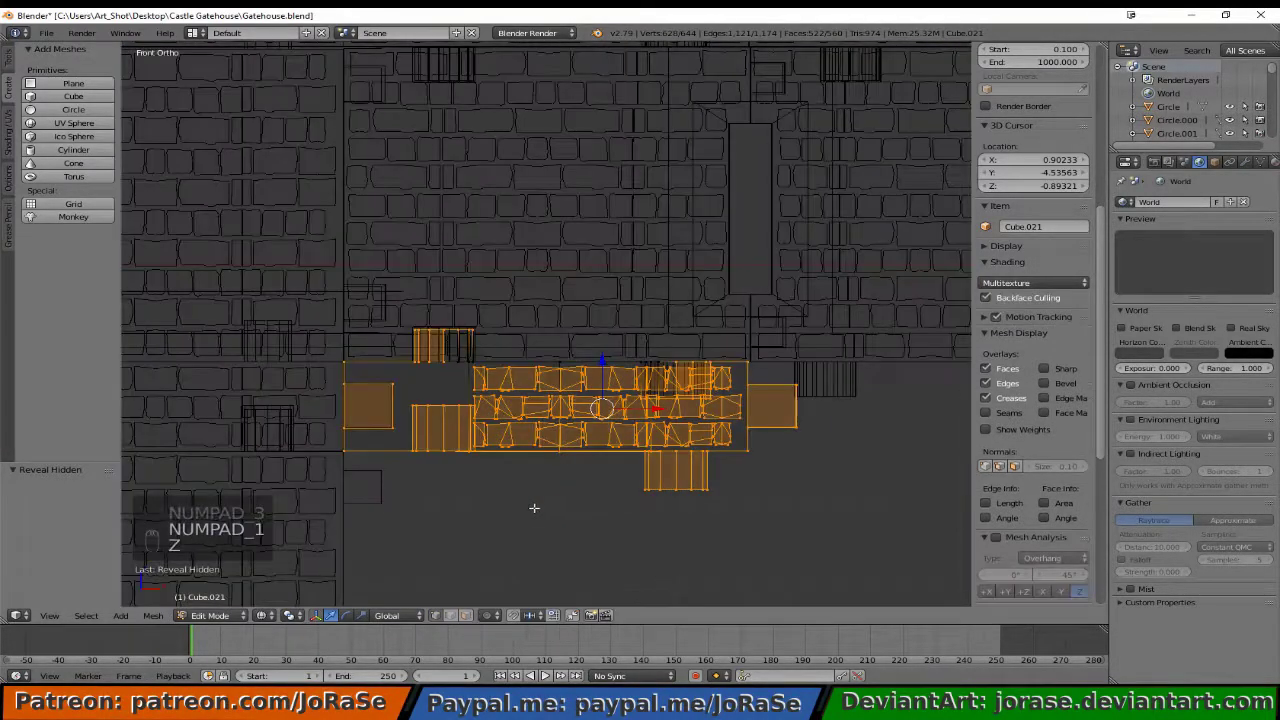
- Deselect the block's body, pegs and holes so that only the three rows of bricks stay selected
key(b)
drag(292, 312, 352, 332)
middle_drag(354, 334, 466, 516)
key(b)
key(b)
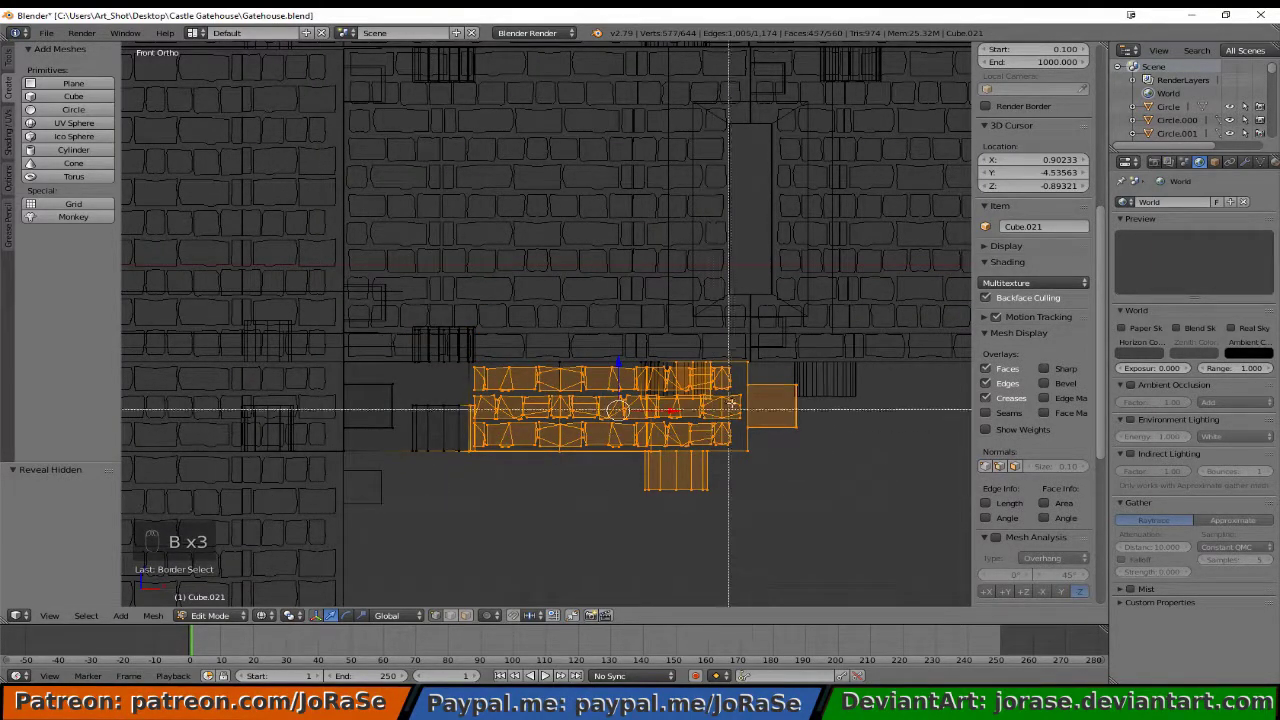
middle_drag(748, 354, 842, 482)
key(b)
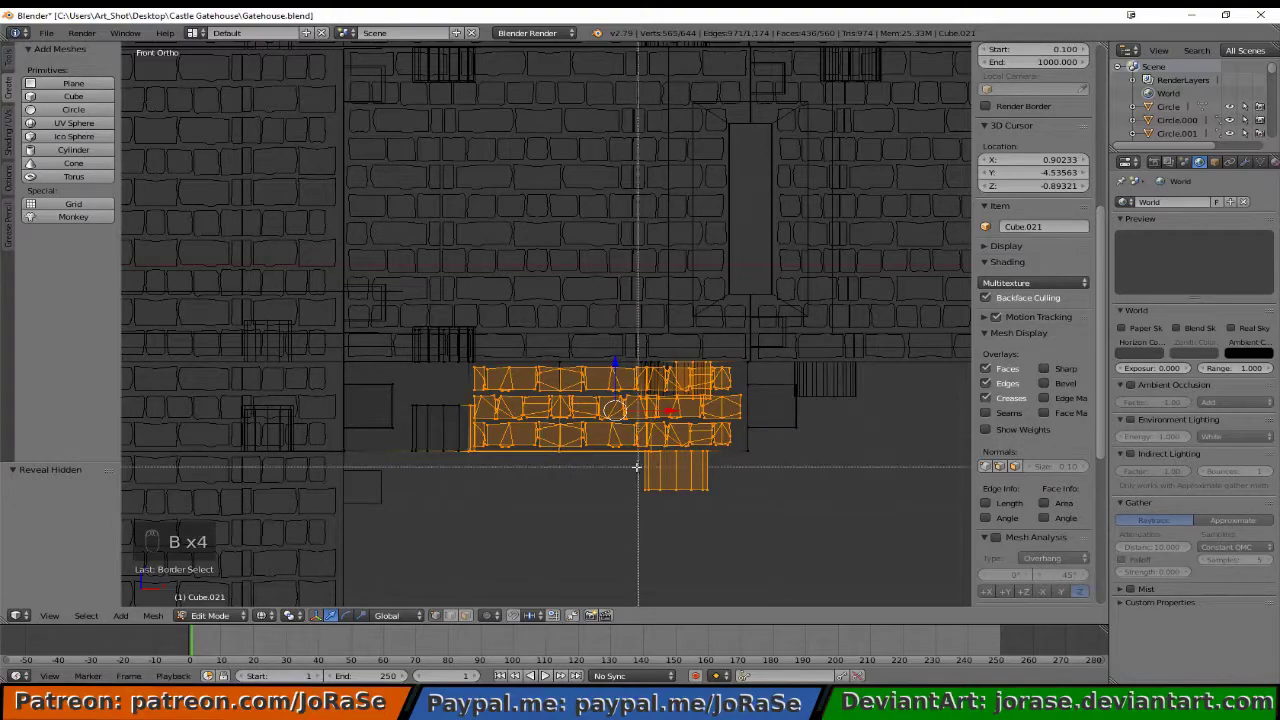
middle_drag(600, 449, 520, 430)
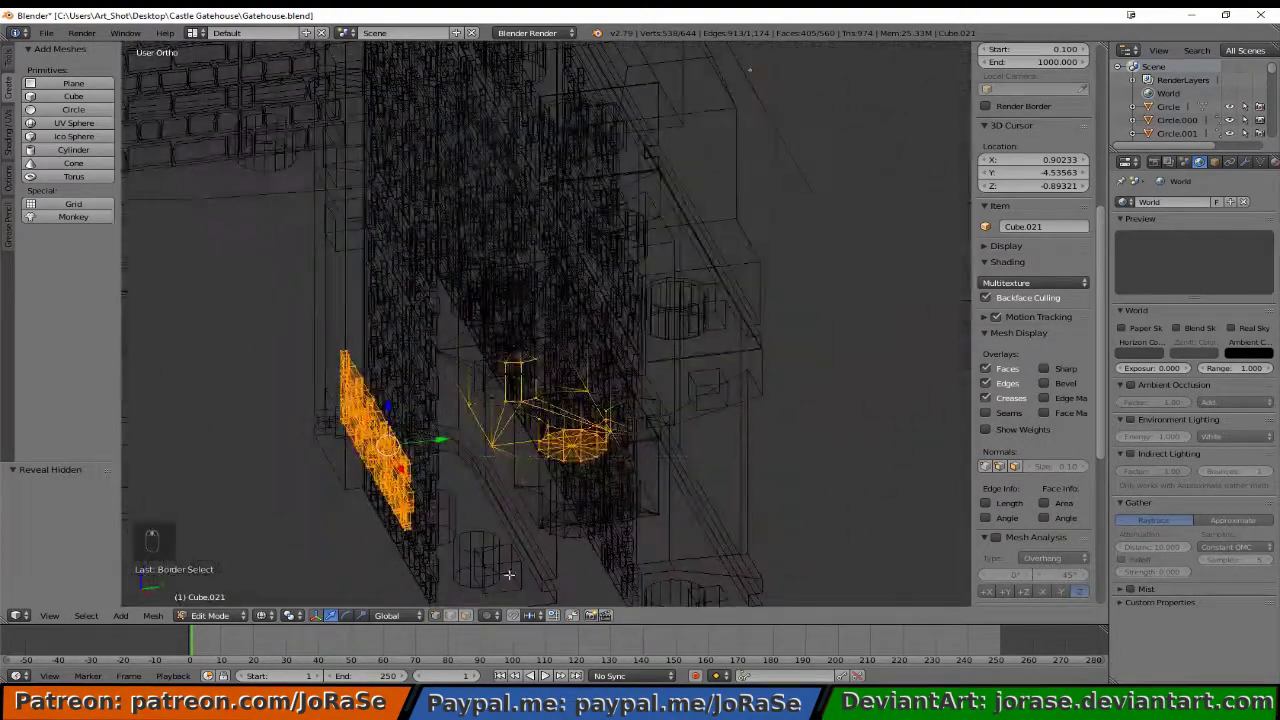
middle_drag(475, 349, 676, 514)
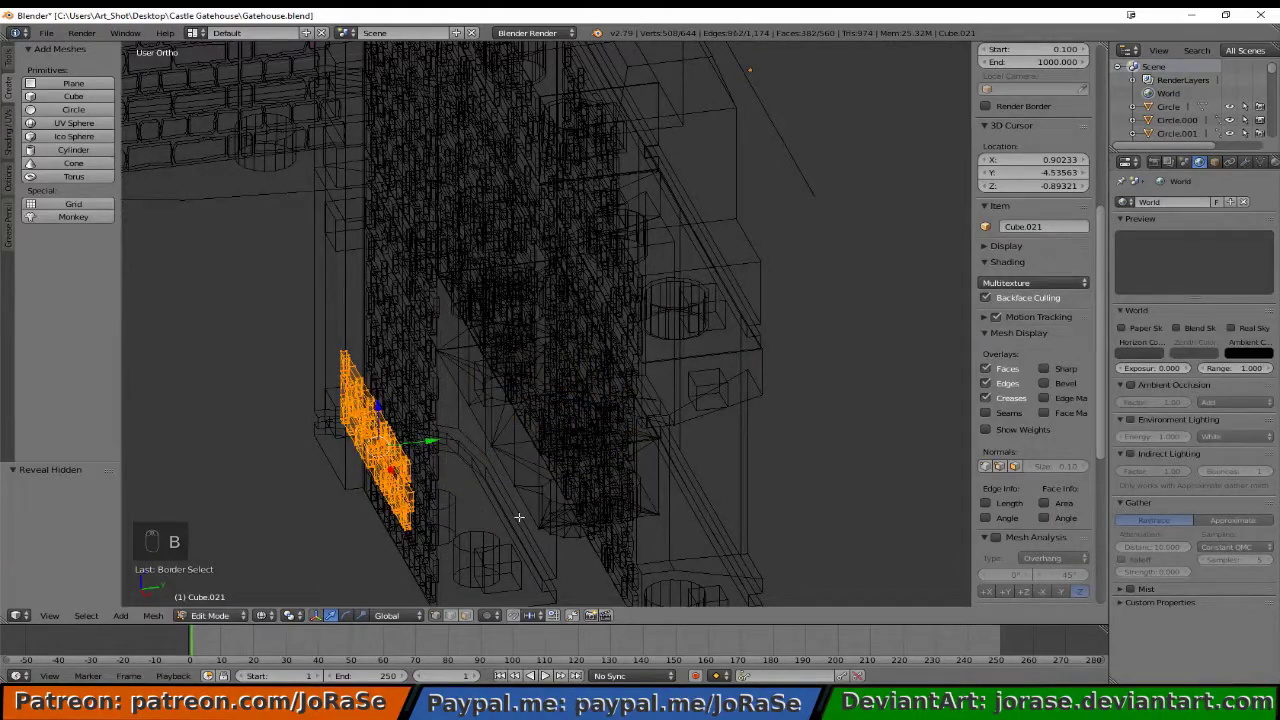
key(KP_1)
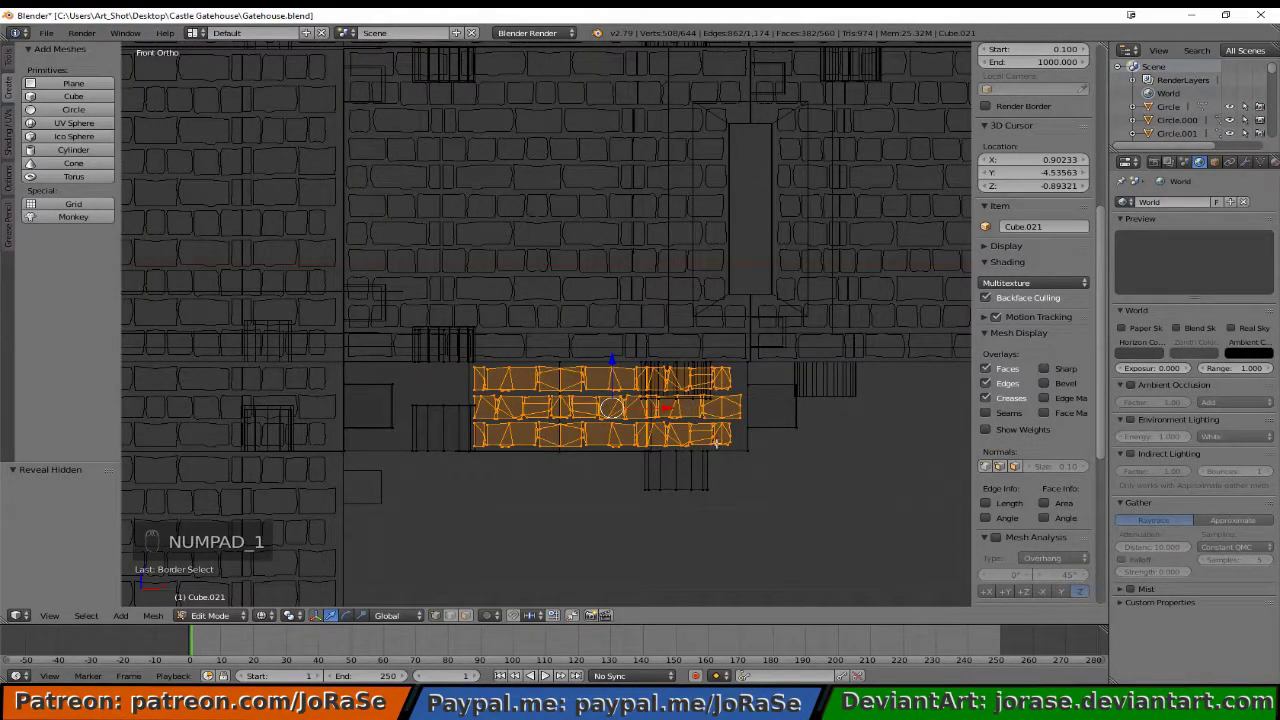
middle_drag(660, 545, 486, 481)
- Move the selected brick rows 1.415 along the Y axis to the wall block, and return to the front view
key(KP_3)
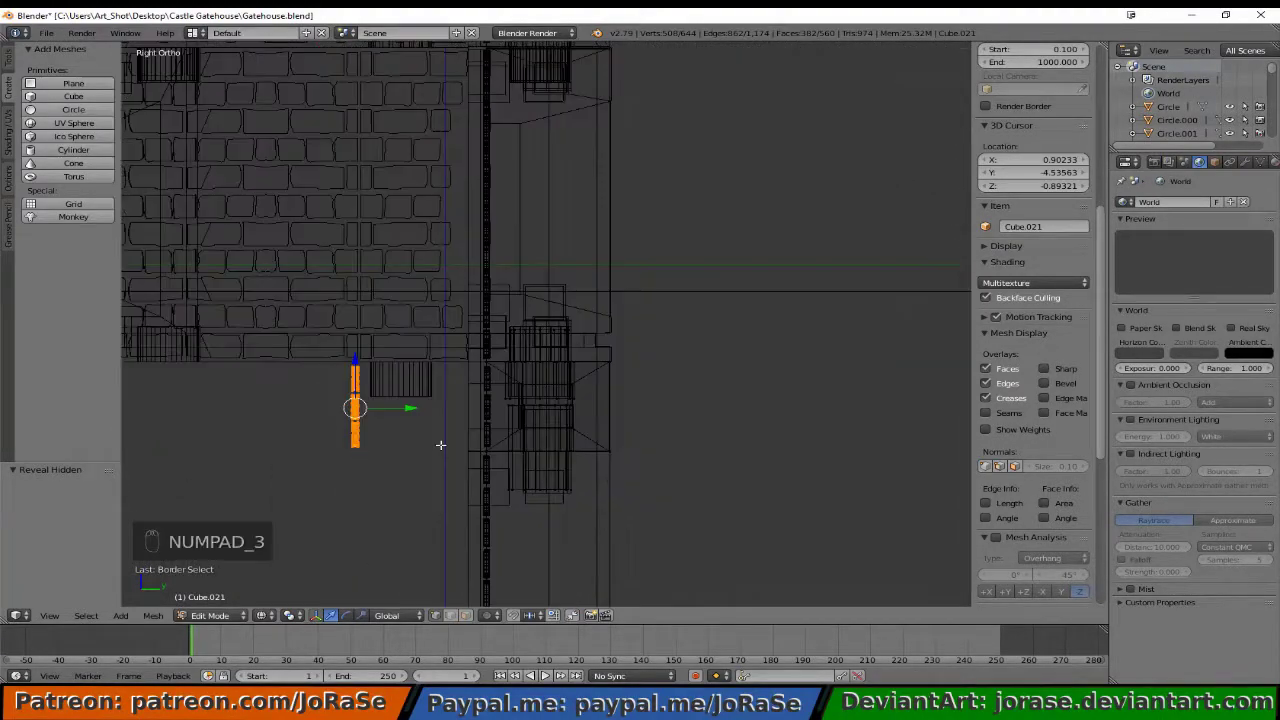
drag(413, 407, 548, 426)
key(KP_1)
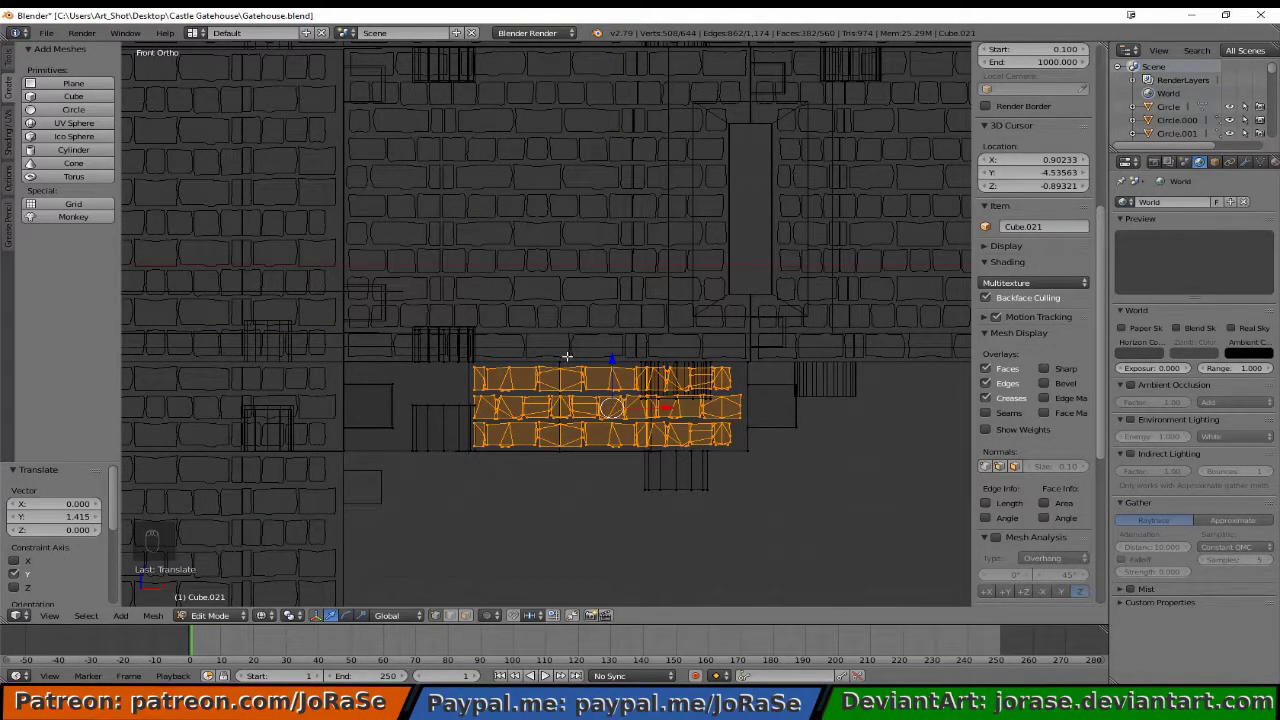
key(b)
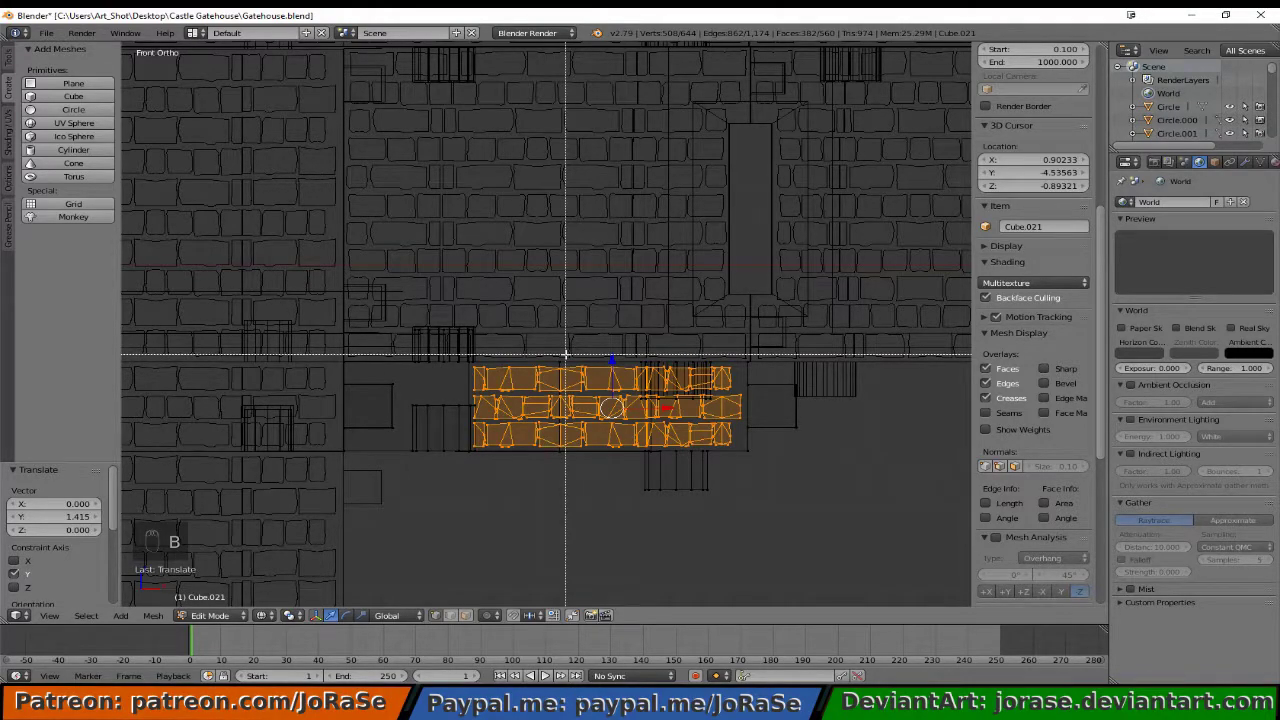
- Move the selected brick rows -0.919 along the Y axis, clear of the wall block, and return to the front view
right_click(566, 354)
middle_drag(566, 354, 598, 429)
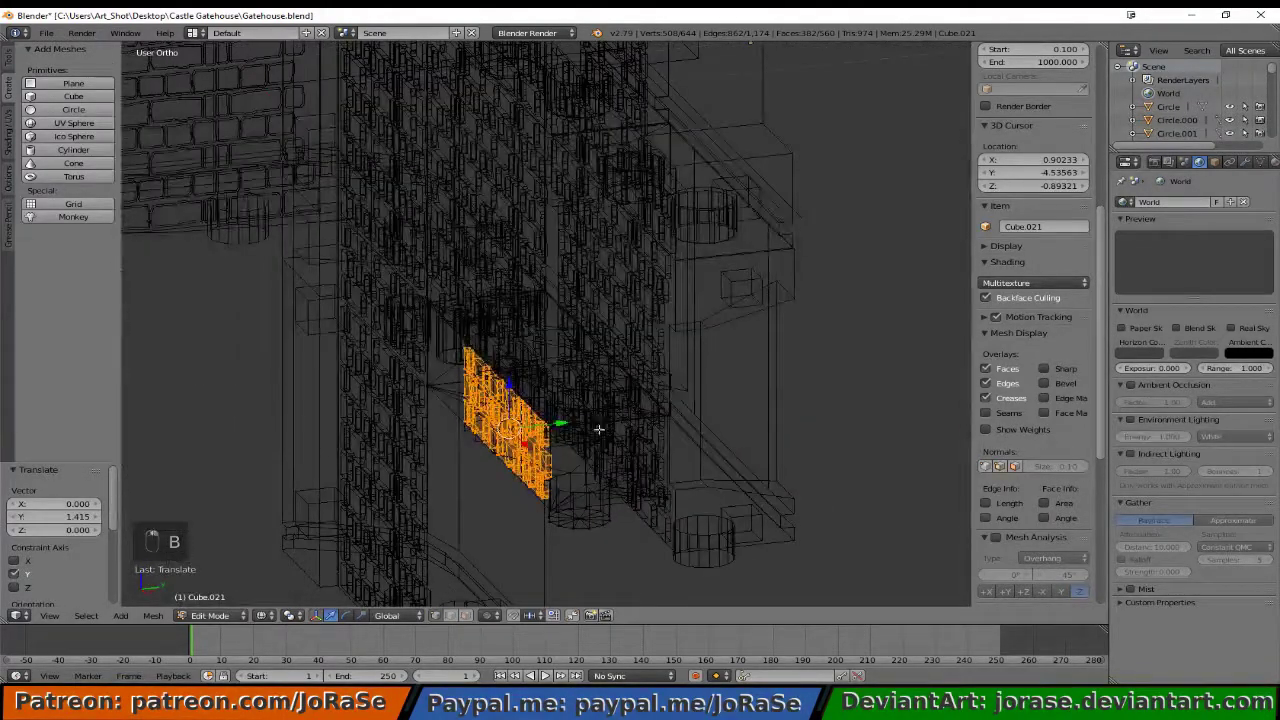
drag(568, 427, 484, 440)
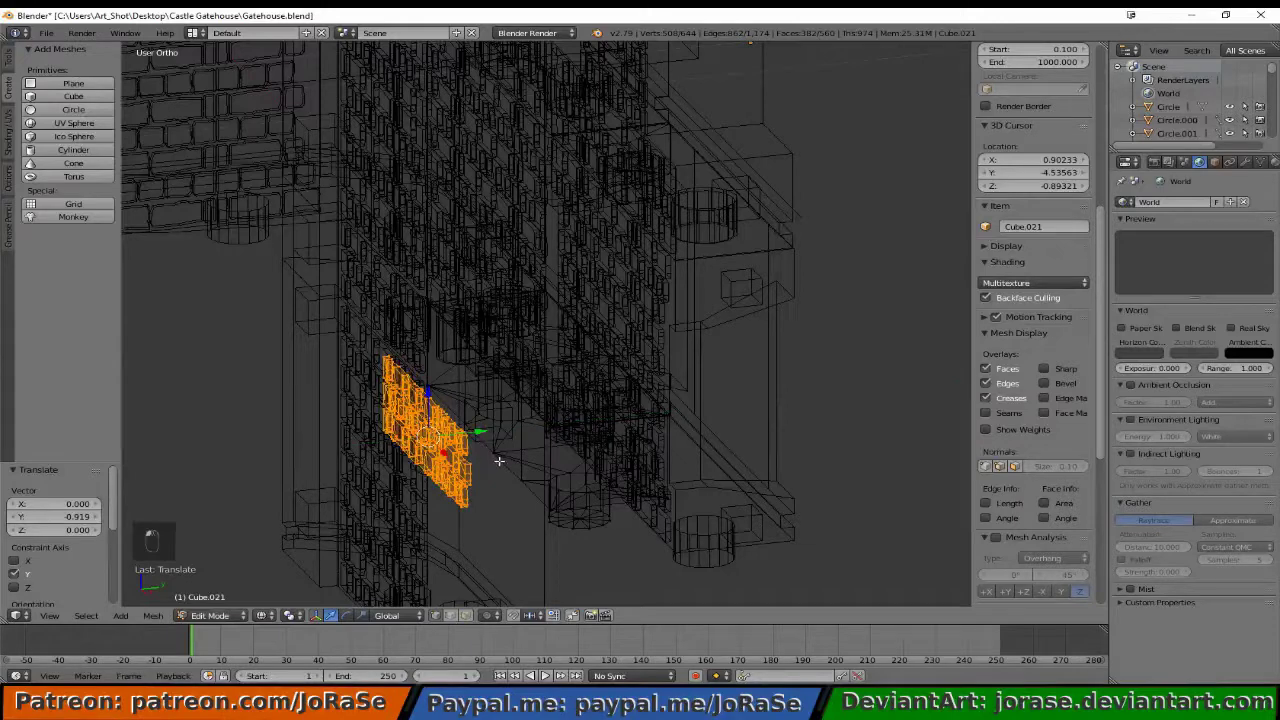
key(KP_1)
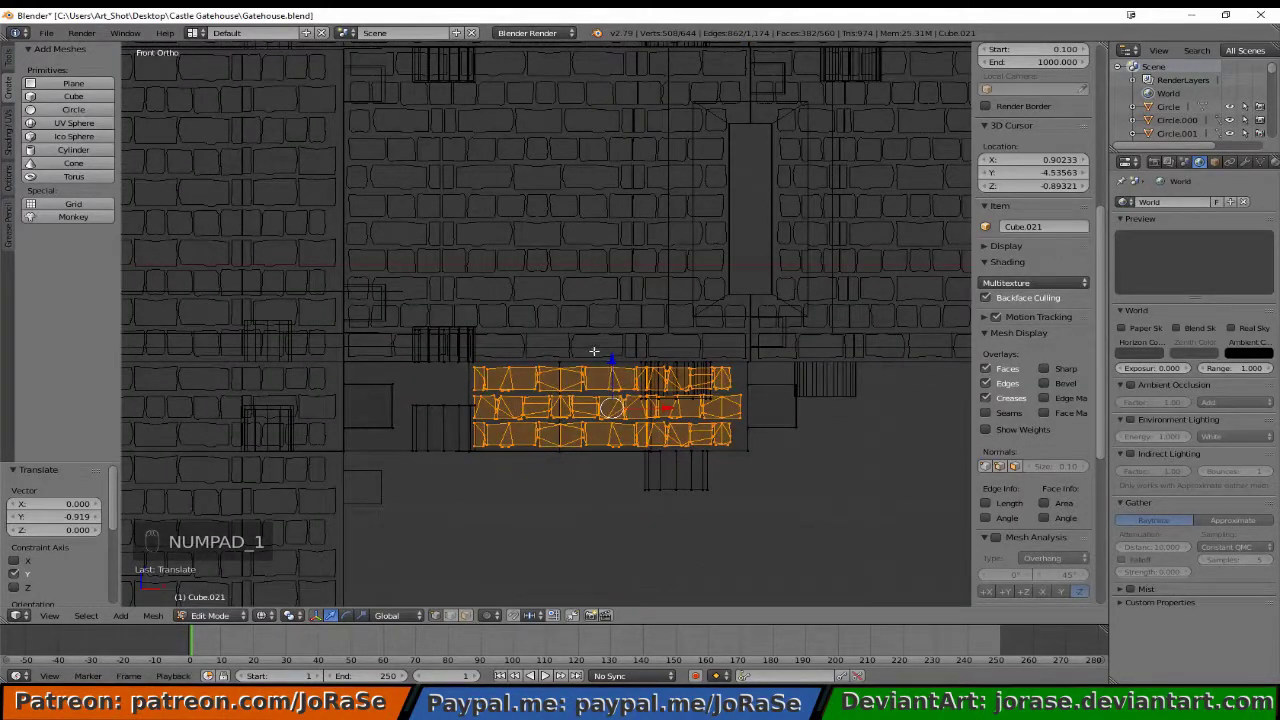
- Deselect the bricks from the block's middle toward +X and delete the vertices of the brick half that stays selected
key(b)
drag(567, 338, 593, 385)
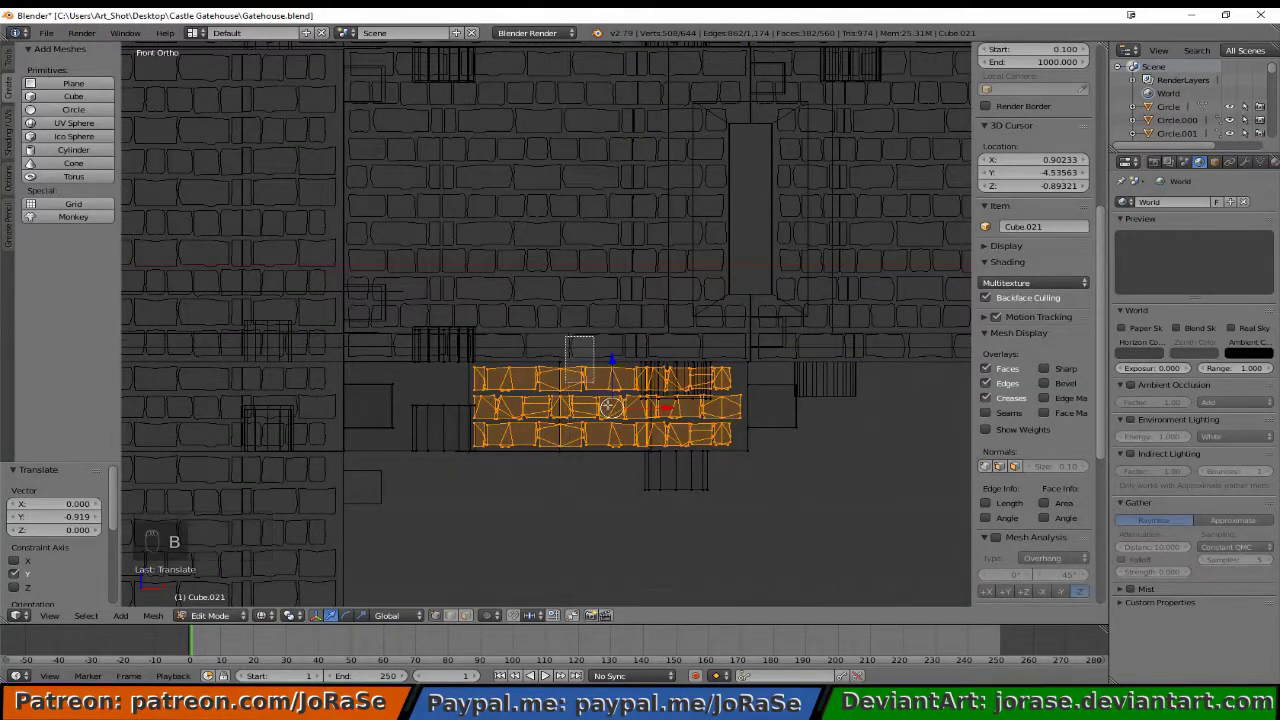
middle_drag(593, 385, 771, 539)
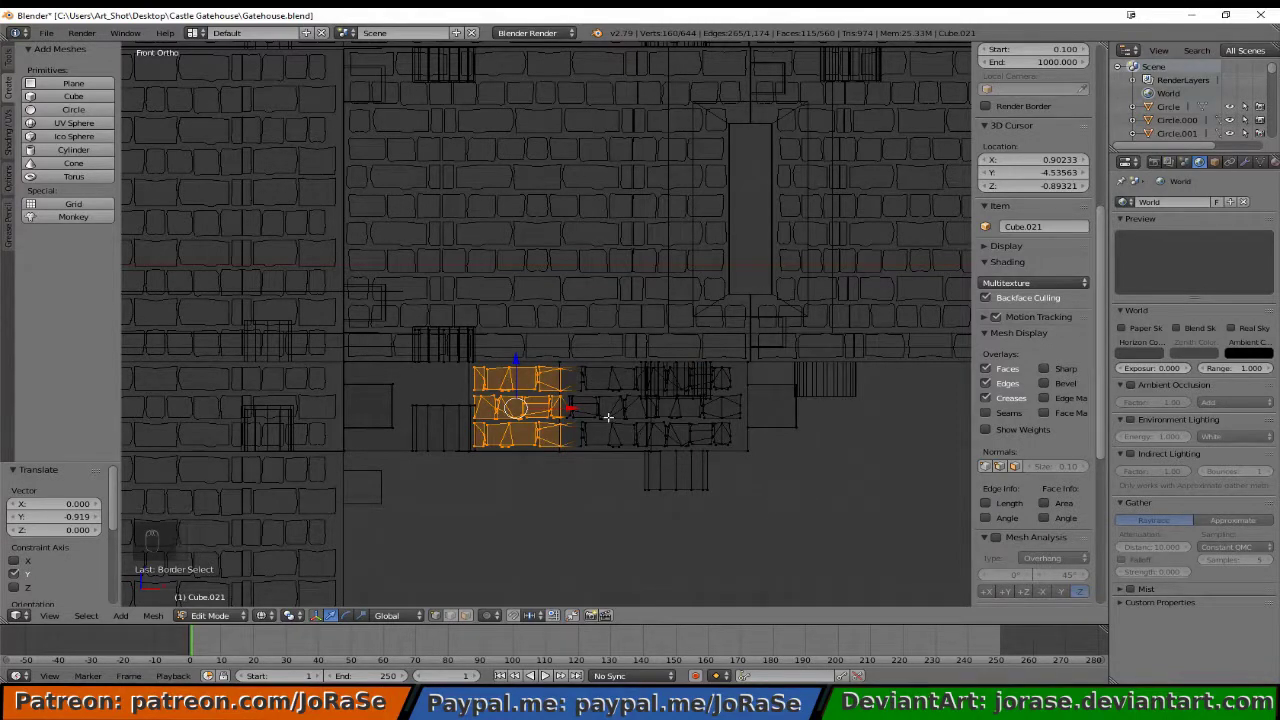
key(b)
middle_drag(558, 353, 616, 484)
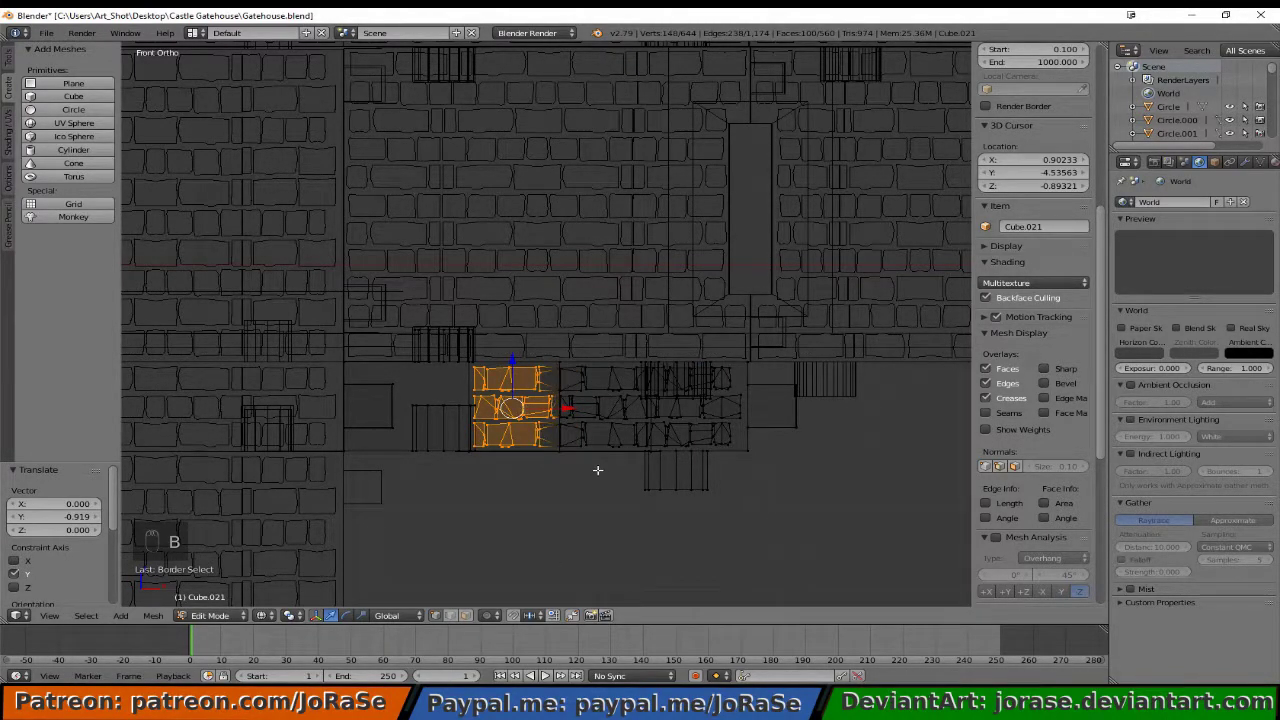
key(x)
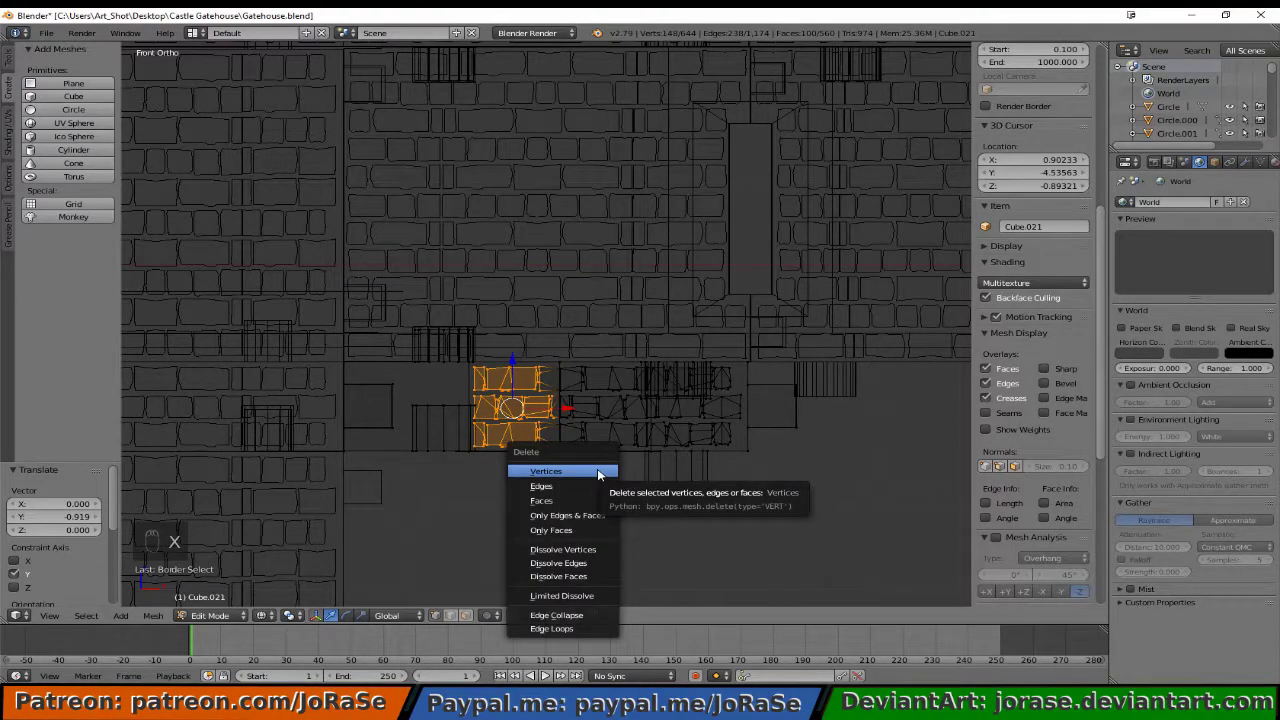
click(598, 472)
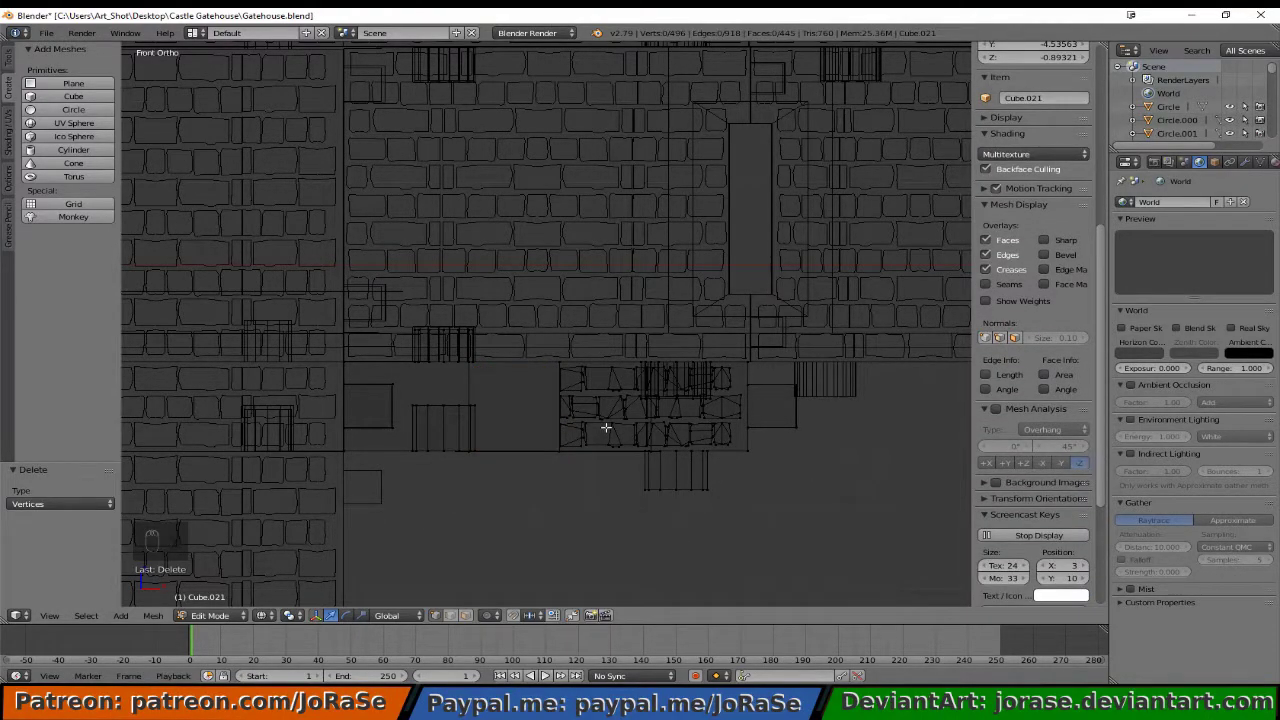
- Select all the remaining bricks of the three rows and duplicate them in place
middle_drag(603, 429, 470, 520)
key(b)
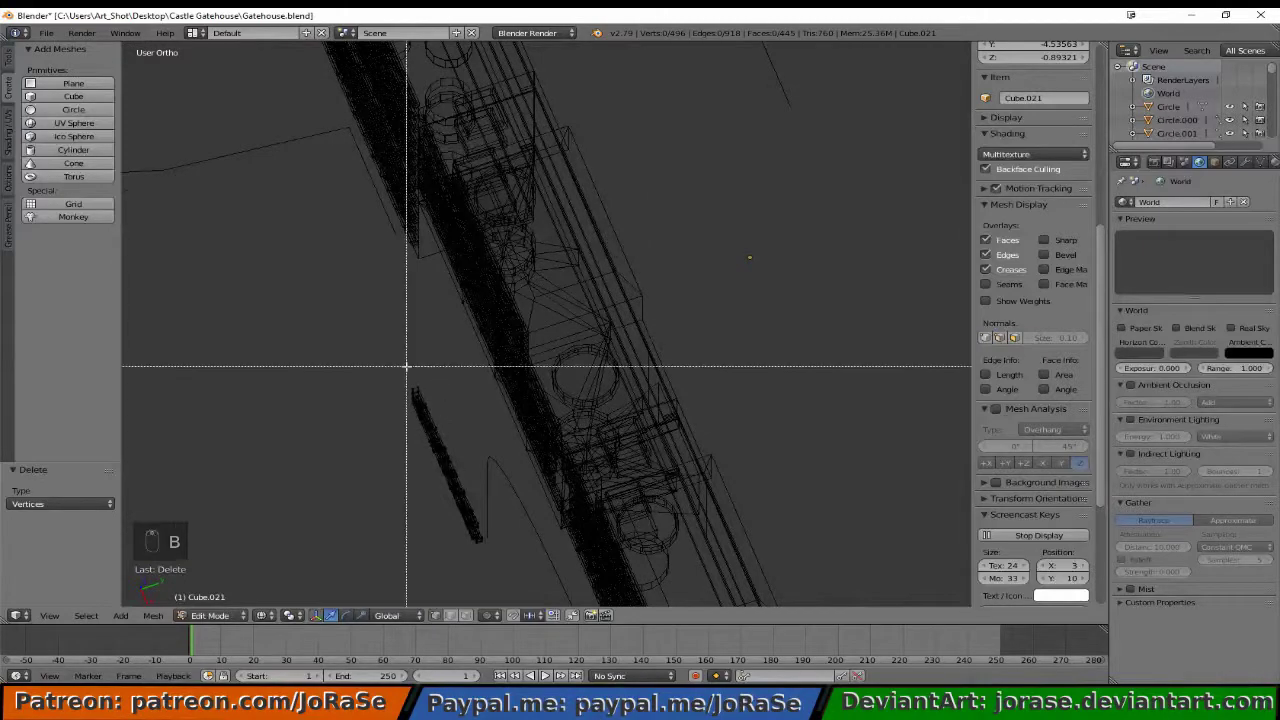
drag(404, 364, 483, 577)
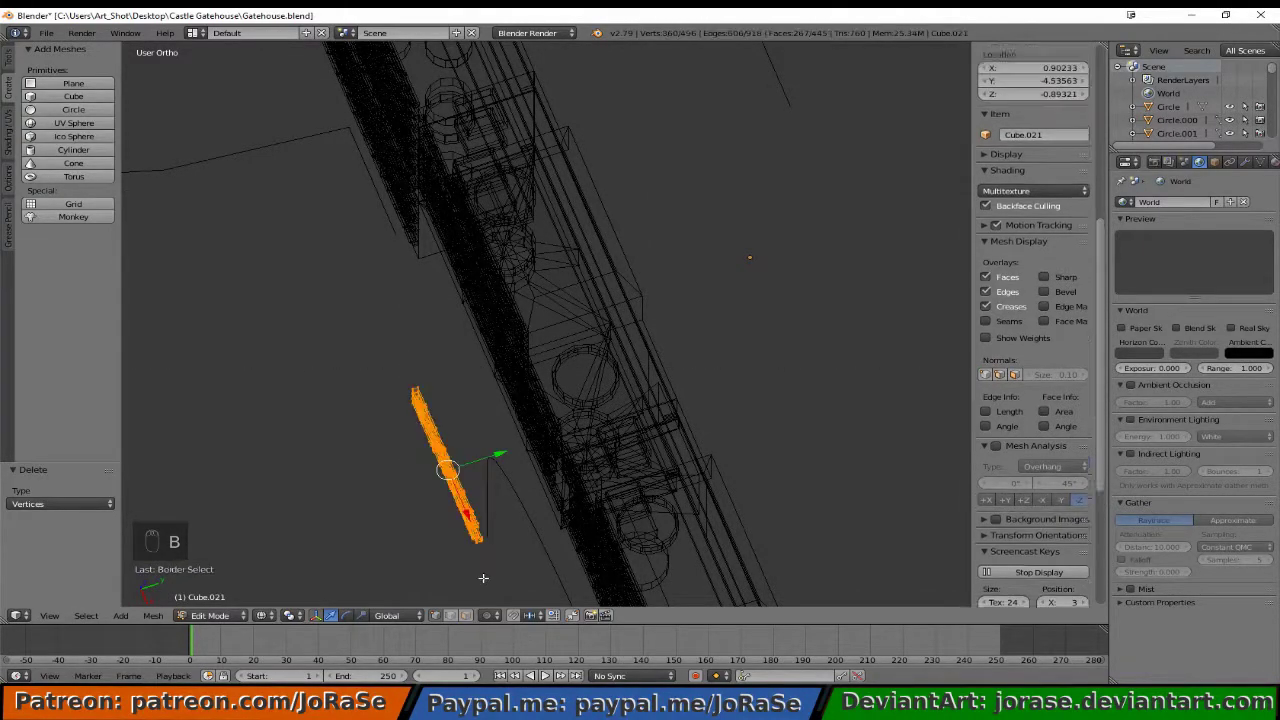
middle_drag(486, 571, 585, 503)
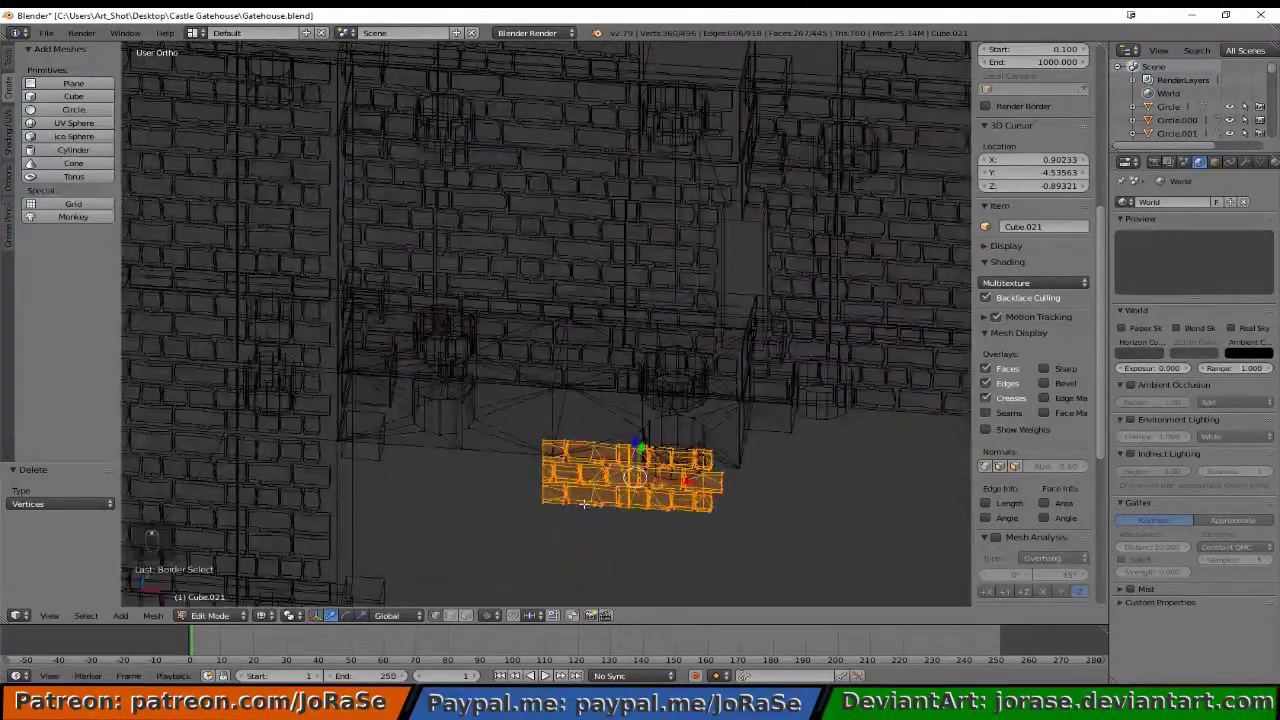
key(shift+d)
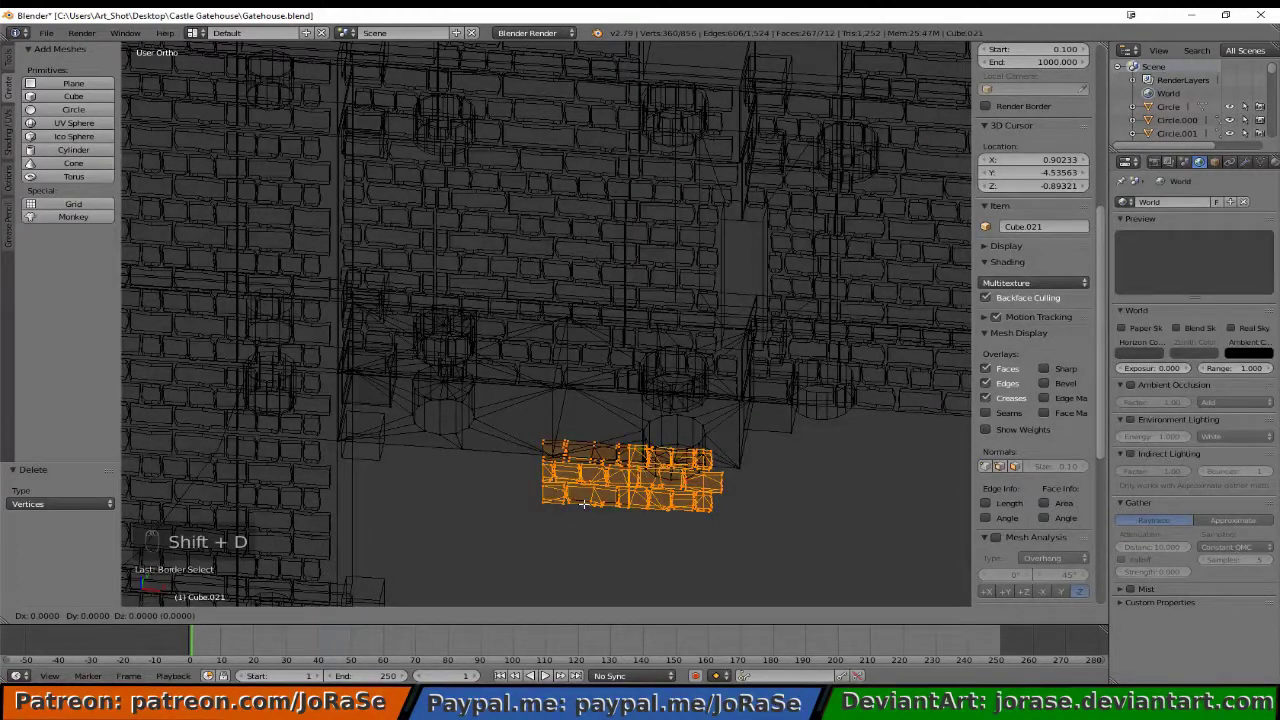
right_click(584, 503)
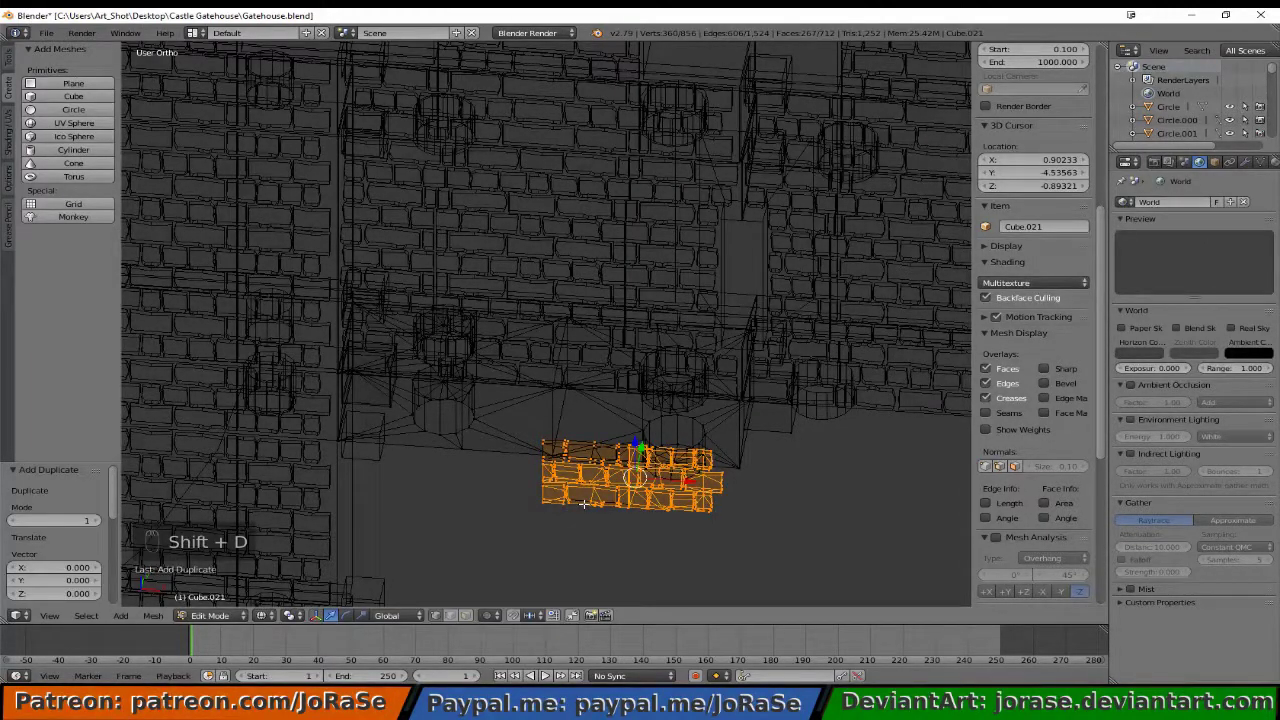
- Mirror the duplicated bricks along the global X axis and flip their normals
key(ctrl+m)
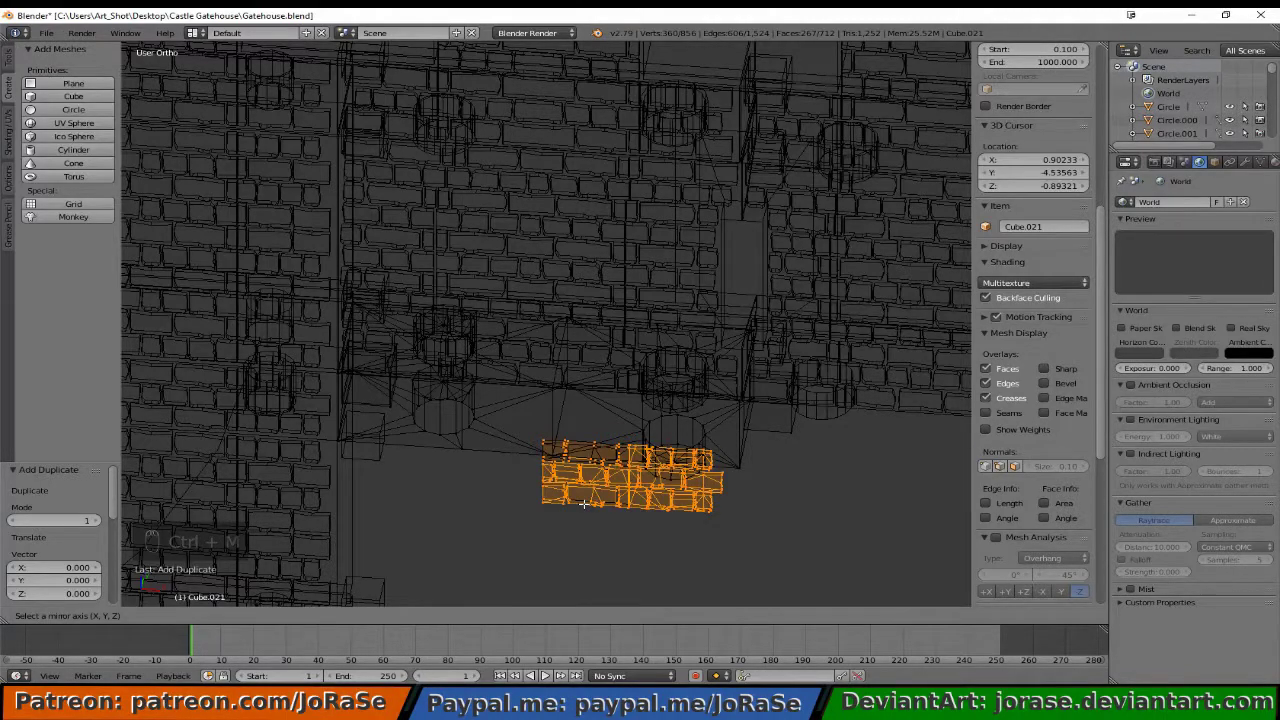
key(x)
click(584, 503)
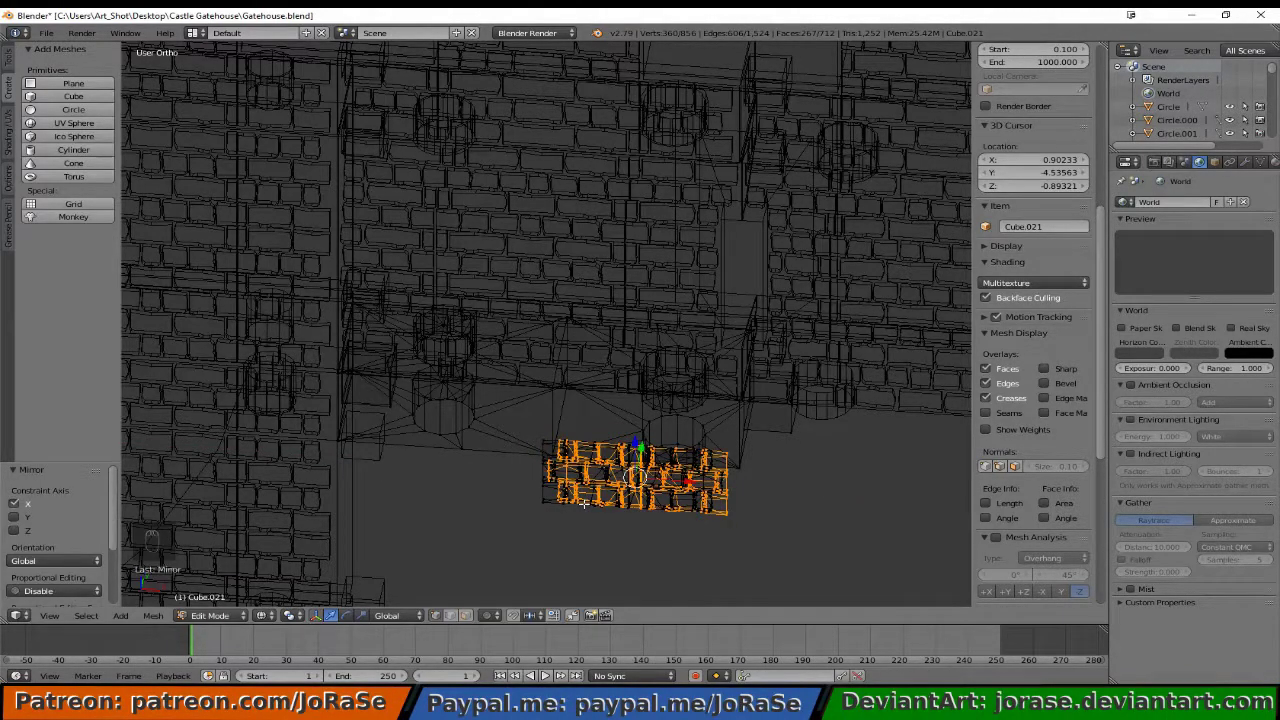
key(w)
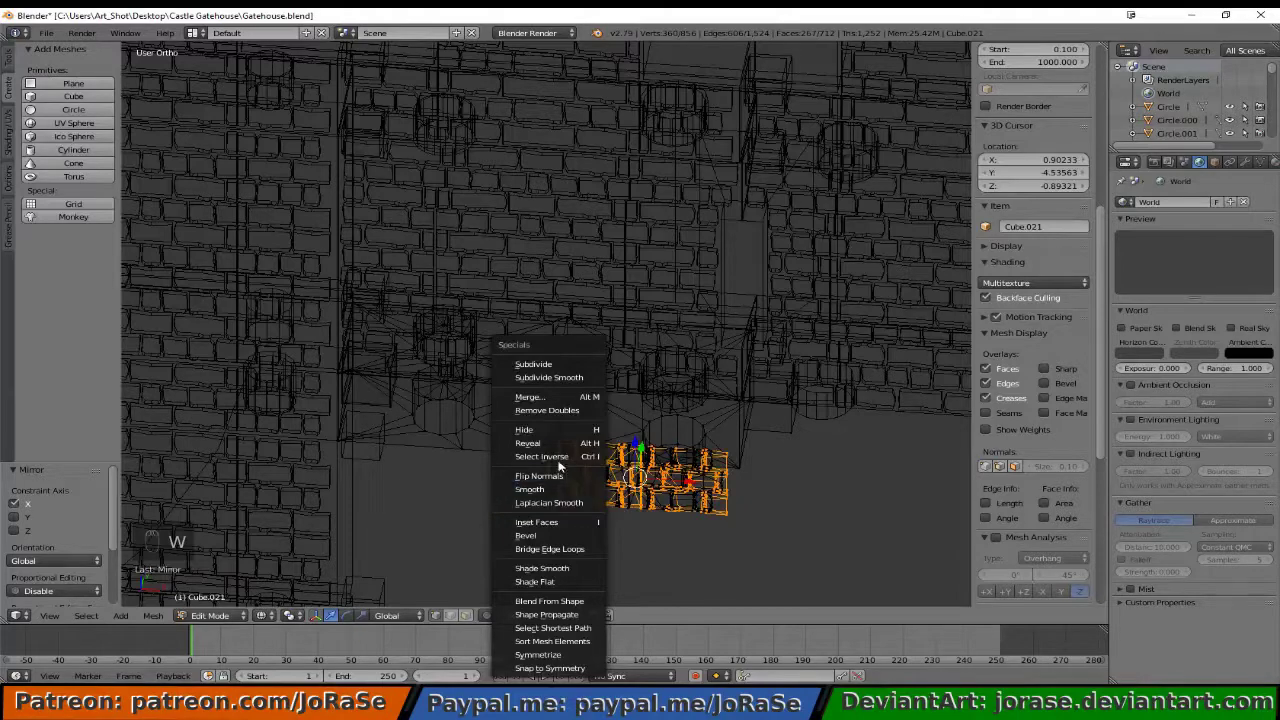
click(560, 476)
- Move the mirrored bricks -1.997 along the X axis to meet the original half at the block's middle, and save the file
key(g)
key(x)
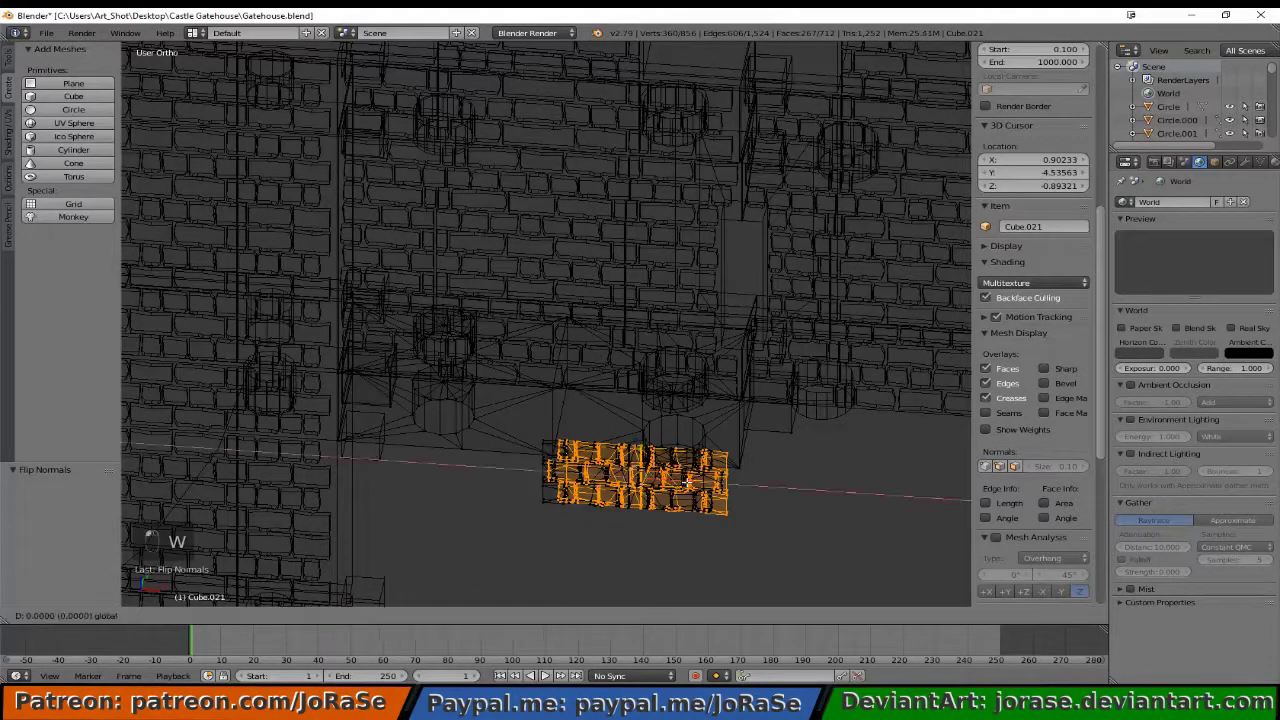
click(503, 478)
key(KP_1)
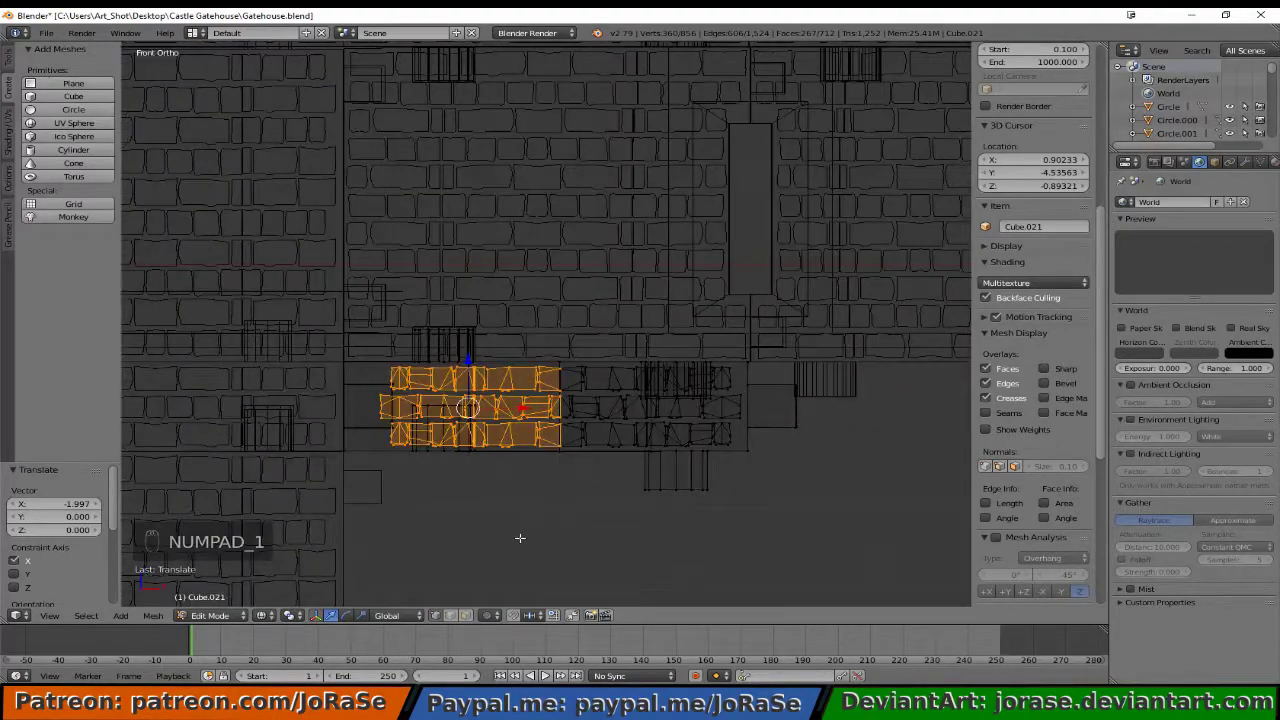
scroll(561, 466, up, 3)
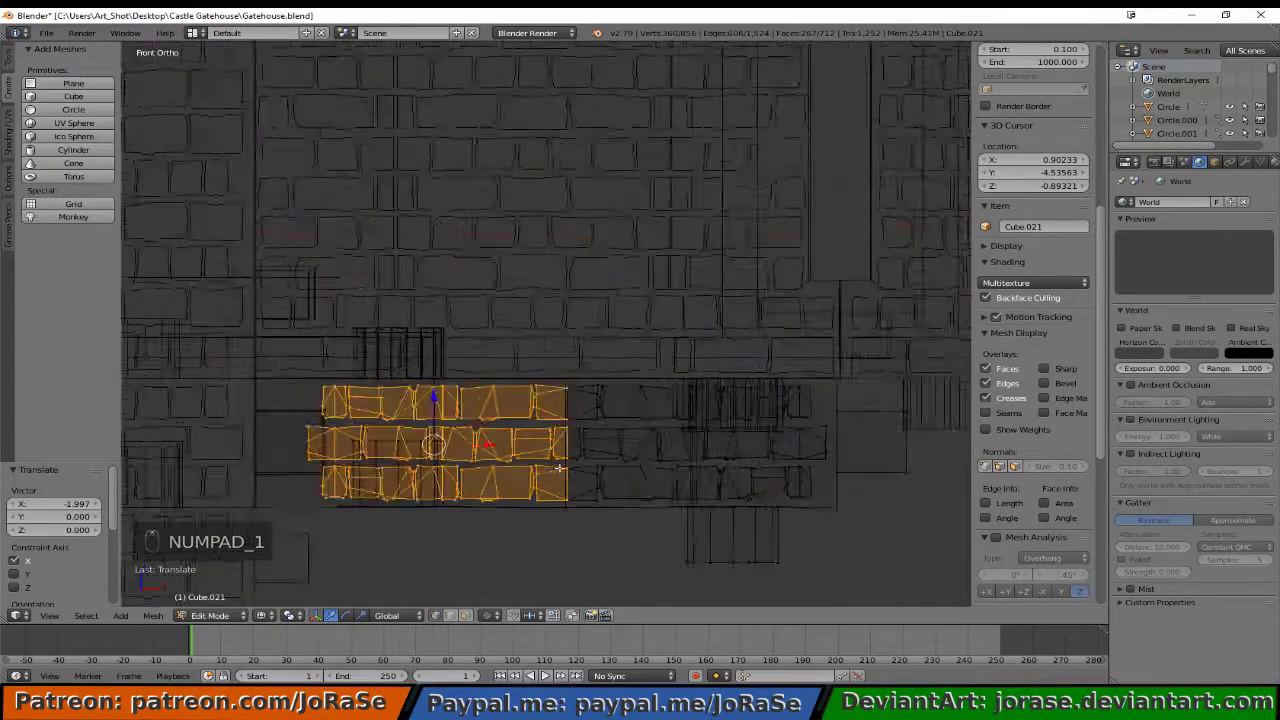
scroll(540, 447, up, 2)
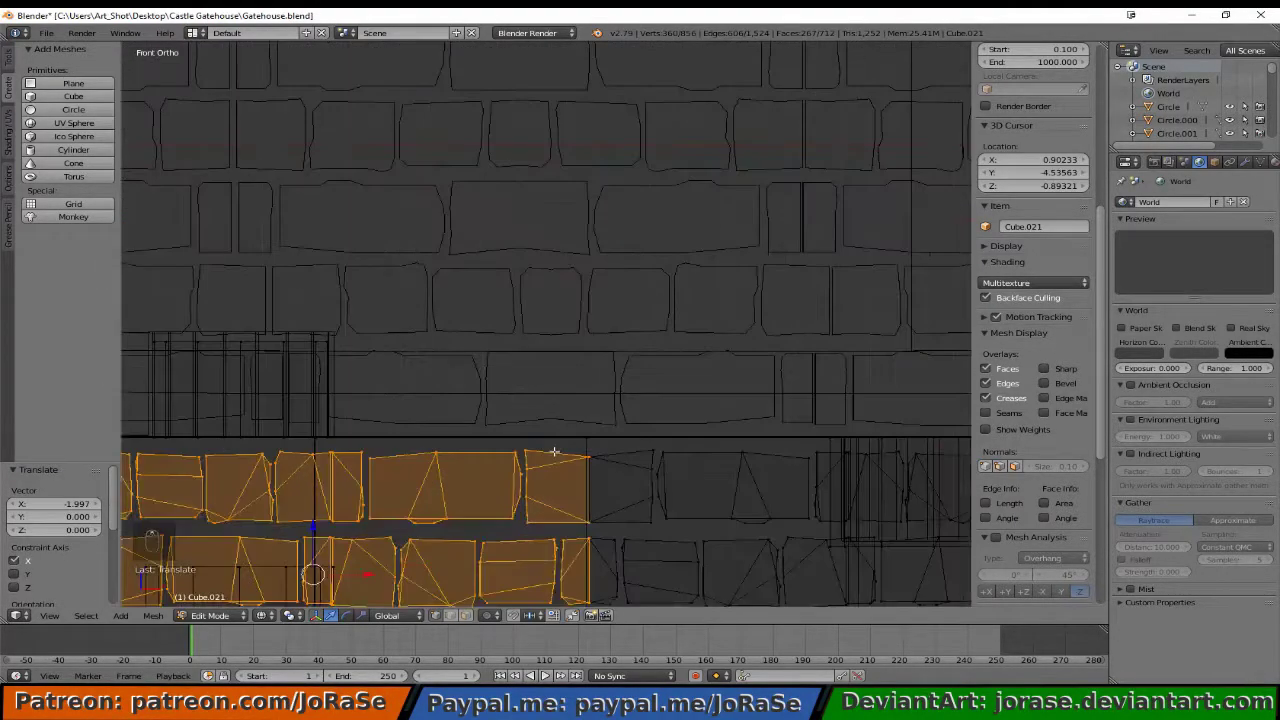
shift+middle_drag(616, 536, 595, 426)
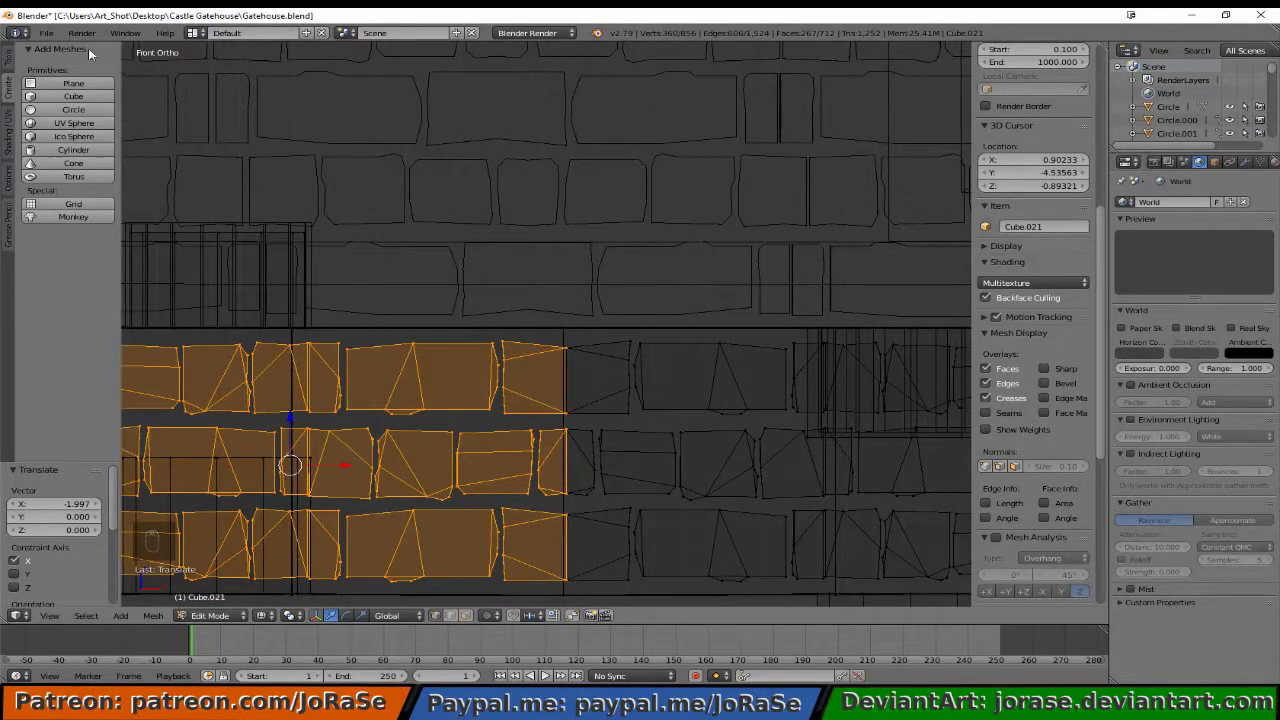
click(54, 35)
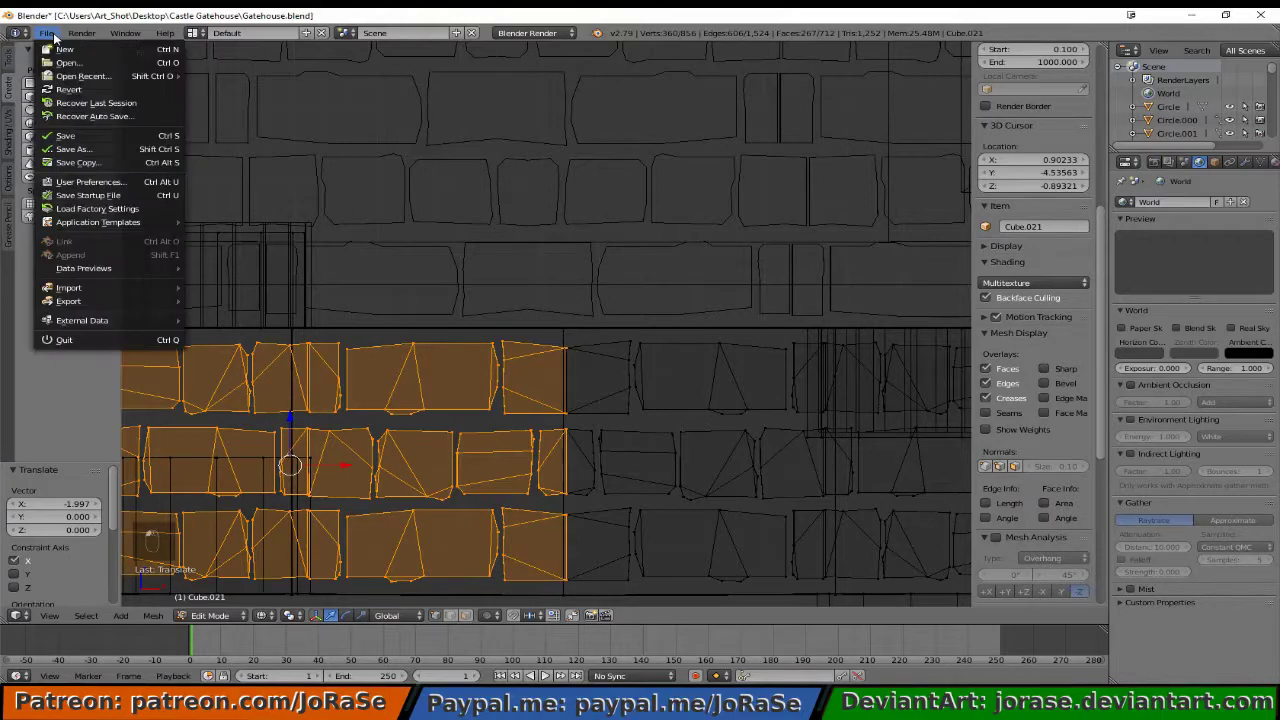
click(121, 135)
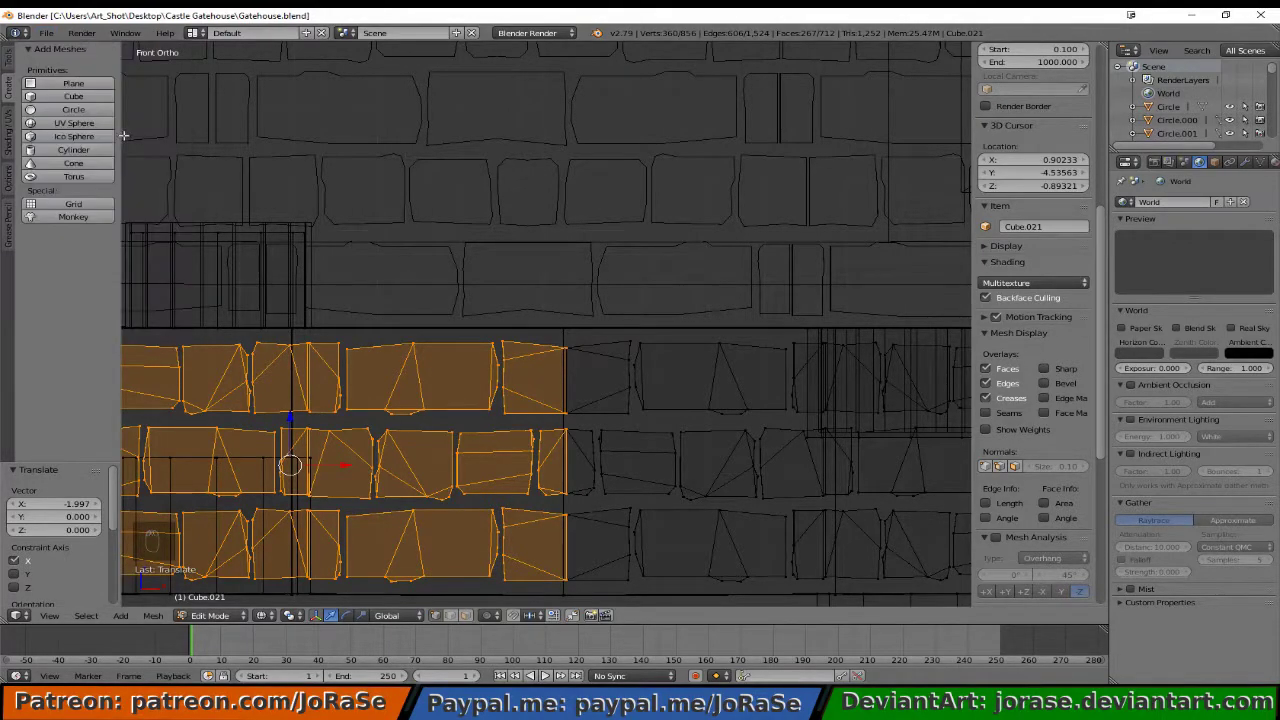